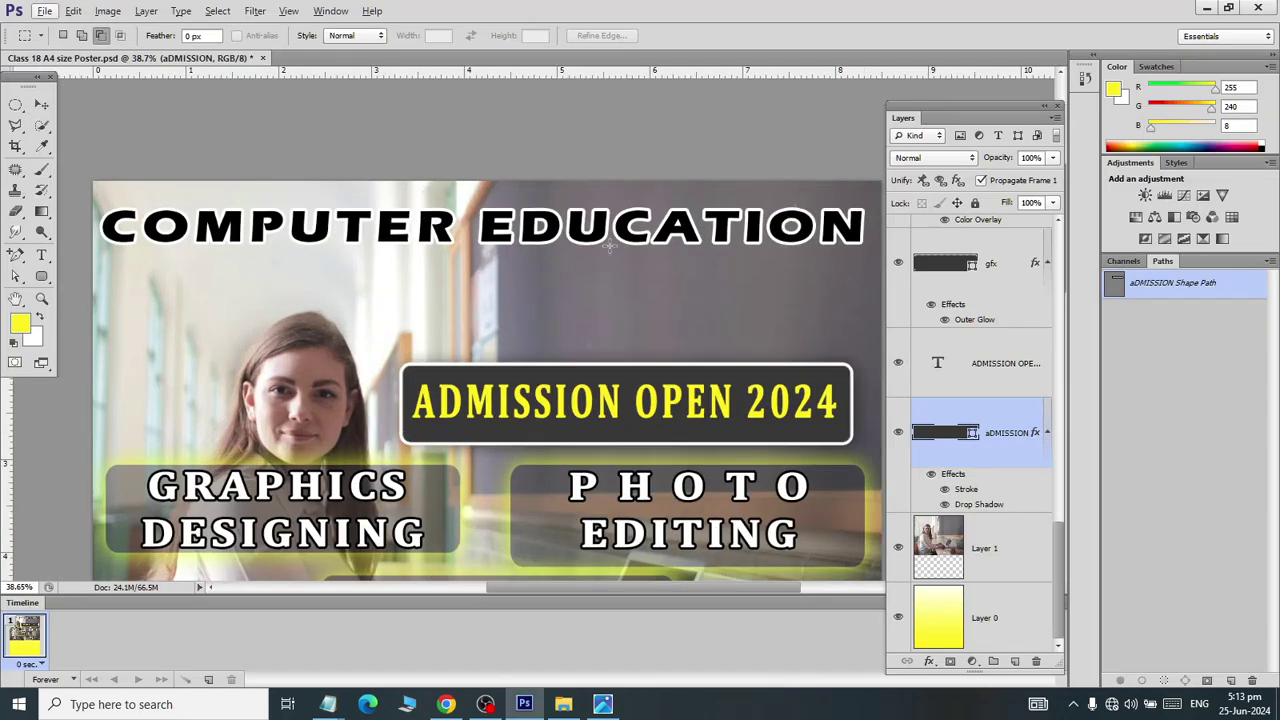
- Append 'AL' to the headline so it reads COMPUTER EDUCATIONAL
click(41, 254)
scroll(955, 354, up, 10)
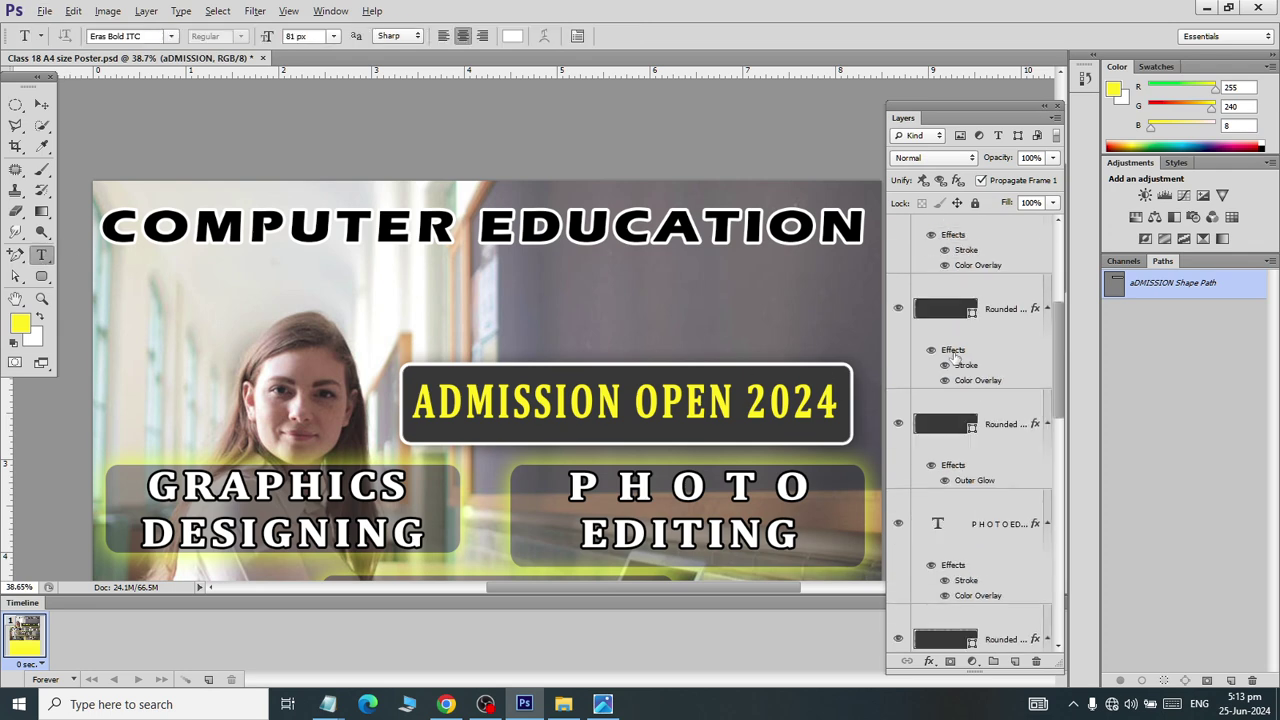
click(974, 245)
click(705, 225)
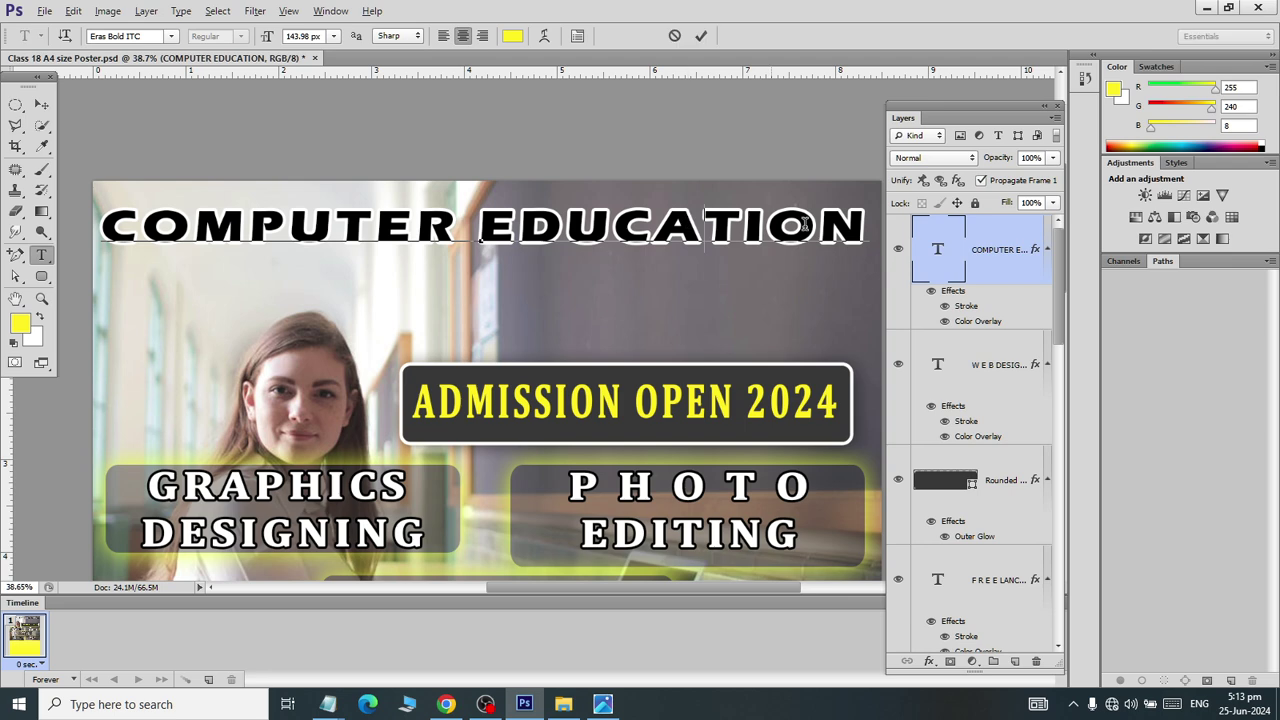
text(AL)
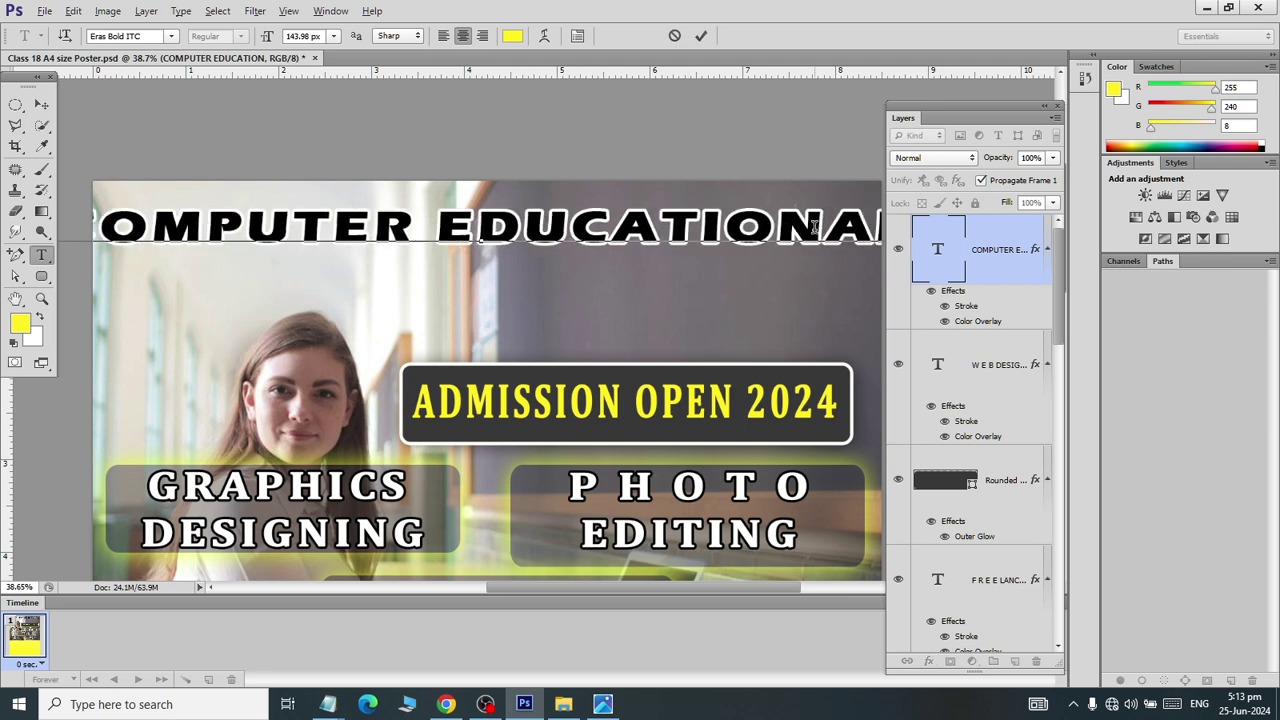
click(41, 104)
- Scale the headline down to about 88% so it fits across the top
scroll(605, 255, down, 3)
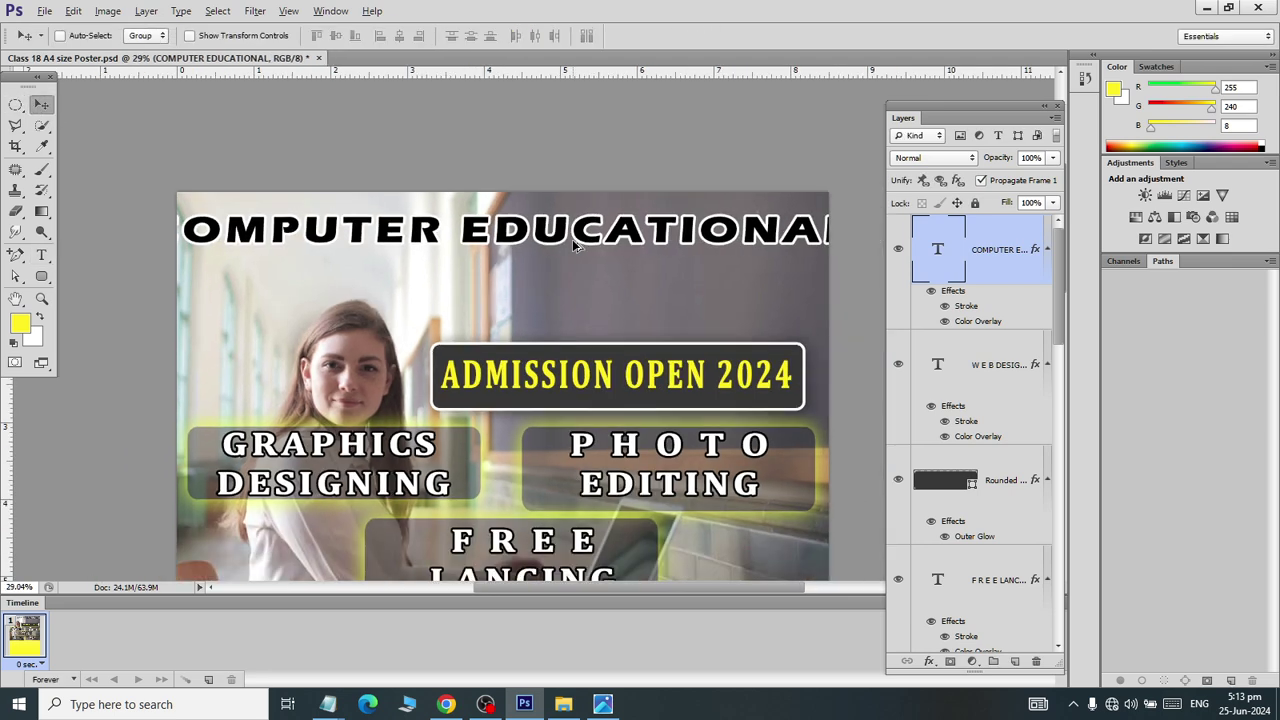
key(ctrl+t)
drag(835, 254, 795, 256)
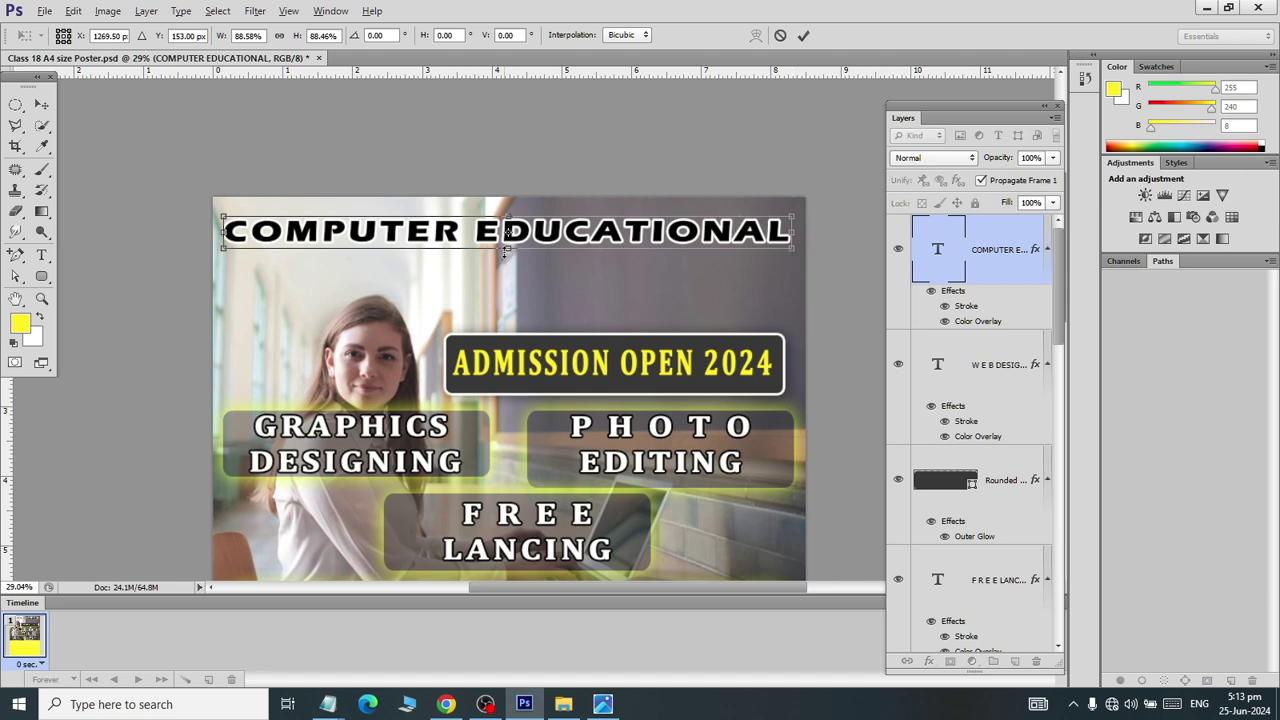
click(41, 104)
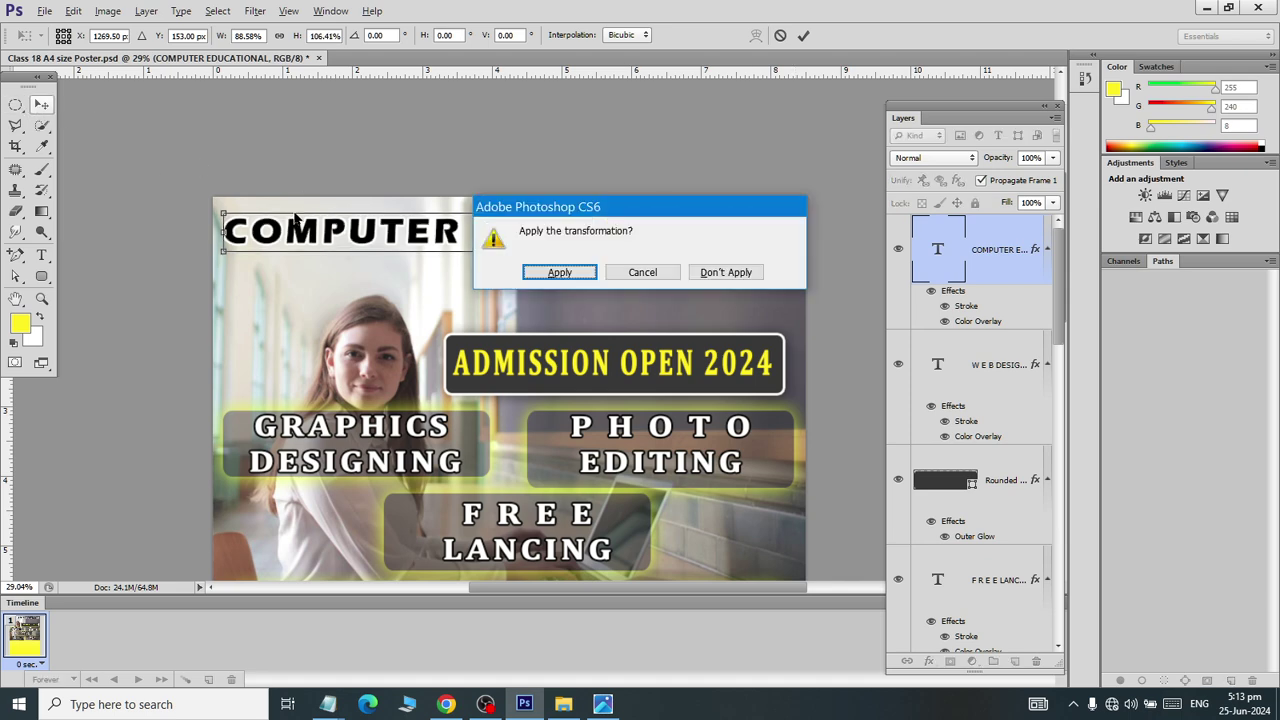
click(557, 272)
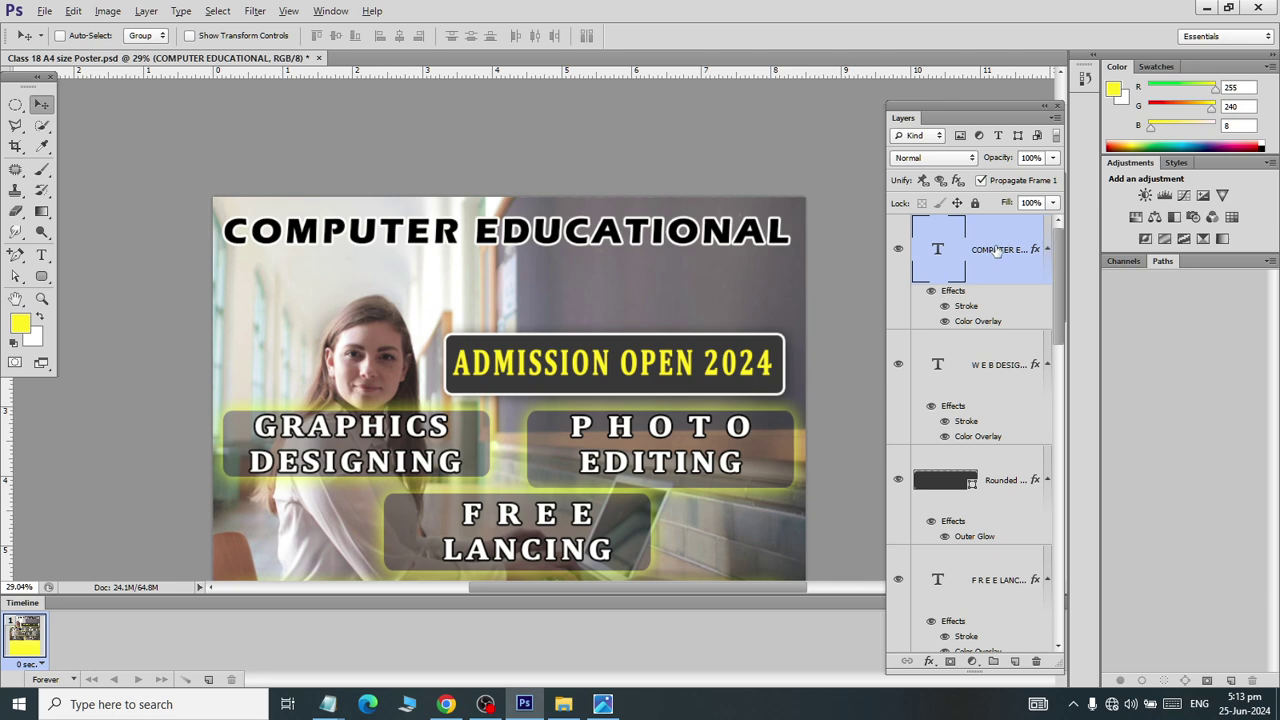
- Duplicate the headline just below the original and retype the copy as TRAINING PROGRAM
key(ctrl+j)
drag(449, 236, 460, 284)
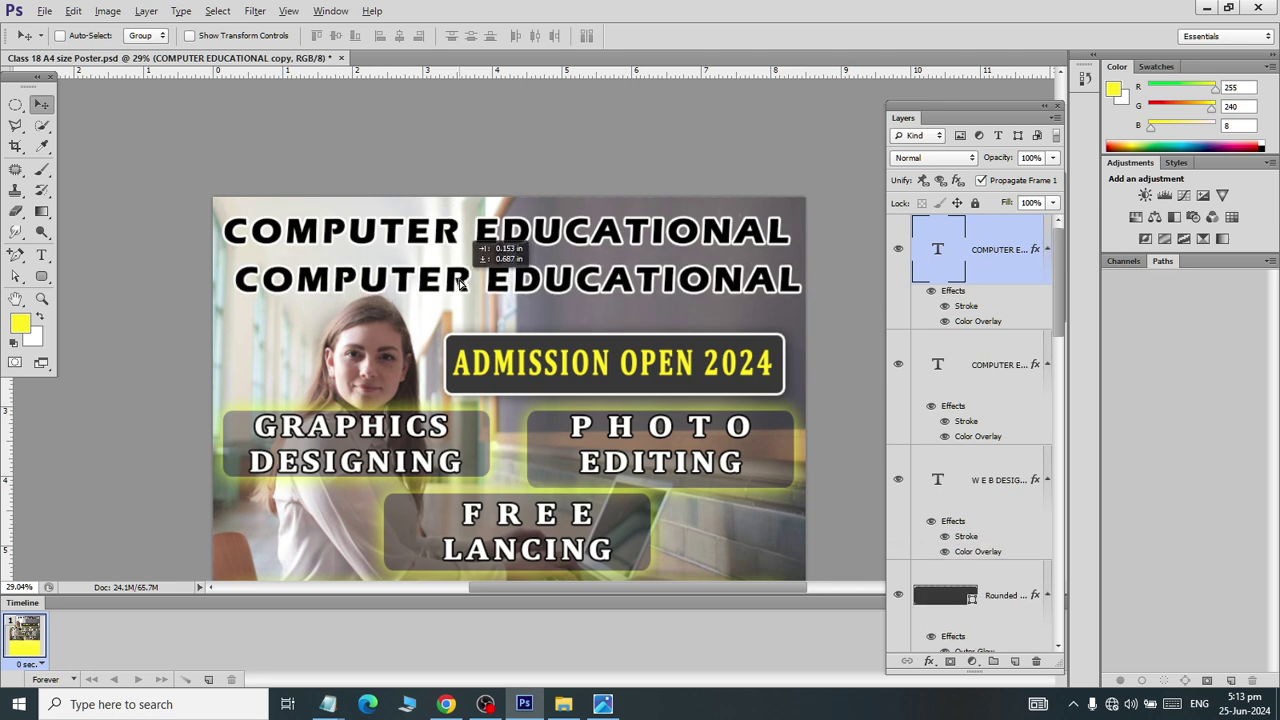
click(41, 255)
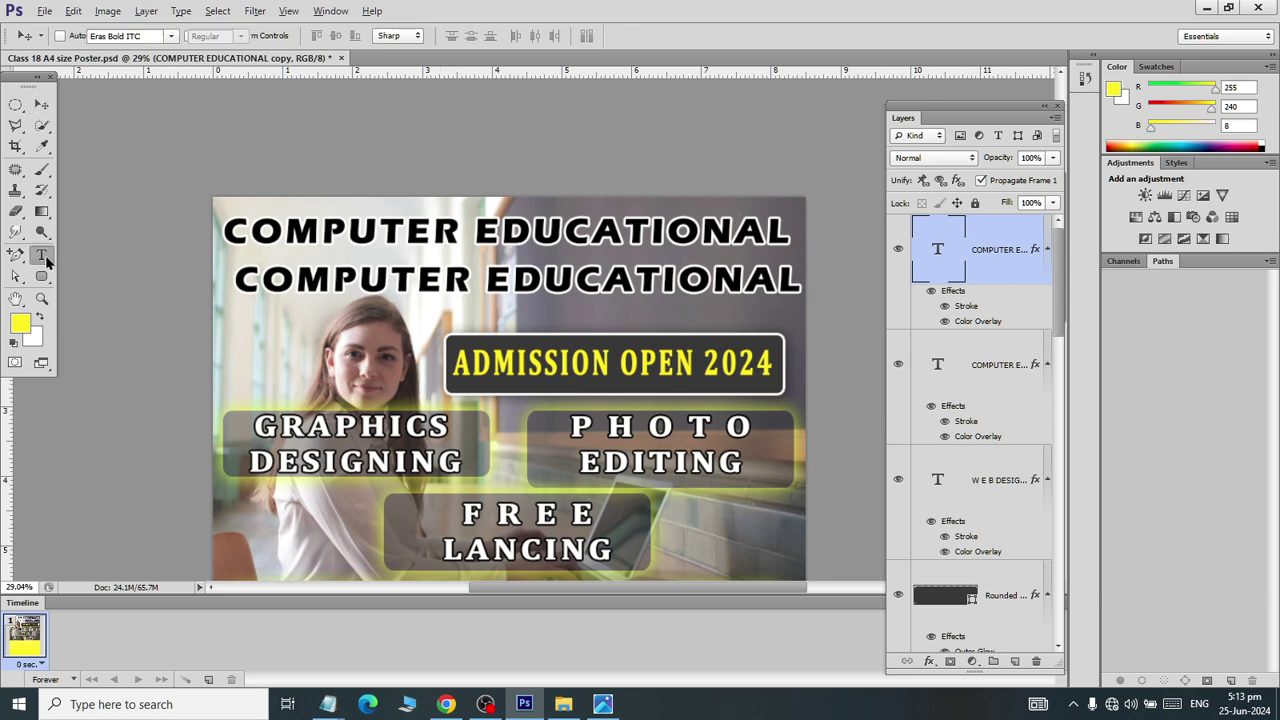
click(444, 279)
key(ctrl+a)
text(TRA)
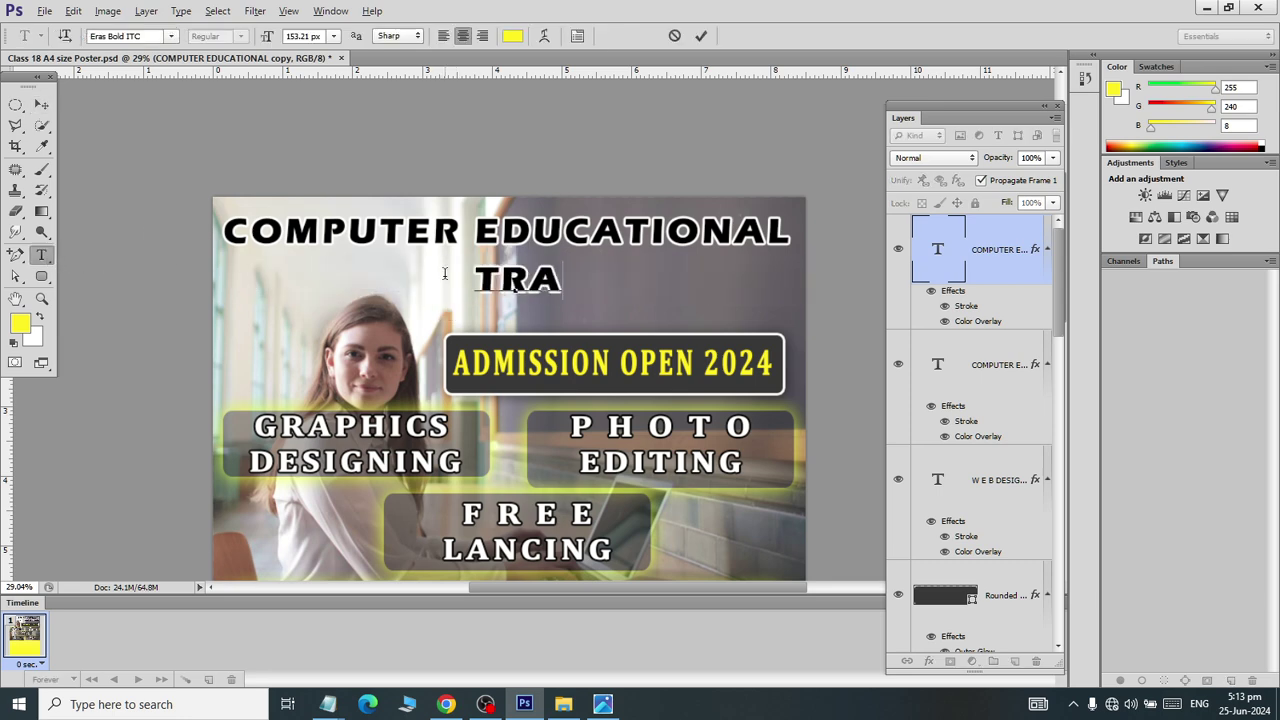
text(INING PROGRAM)
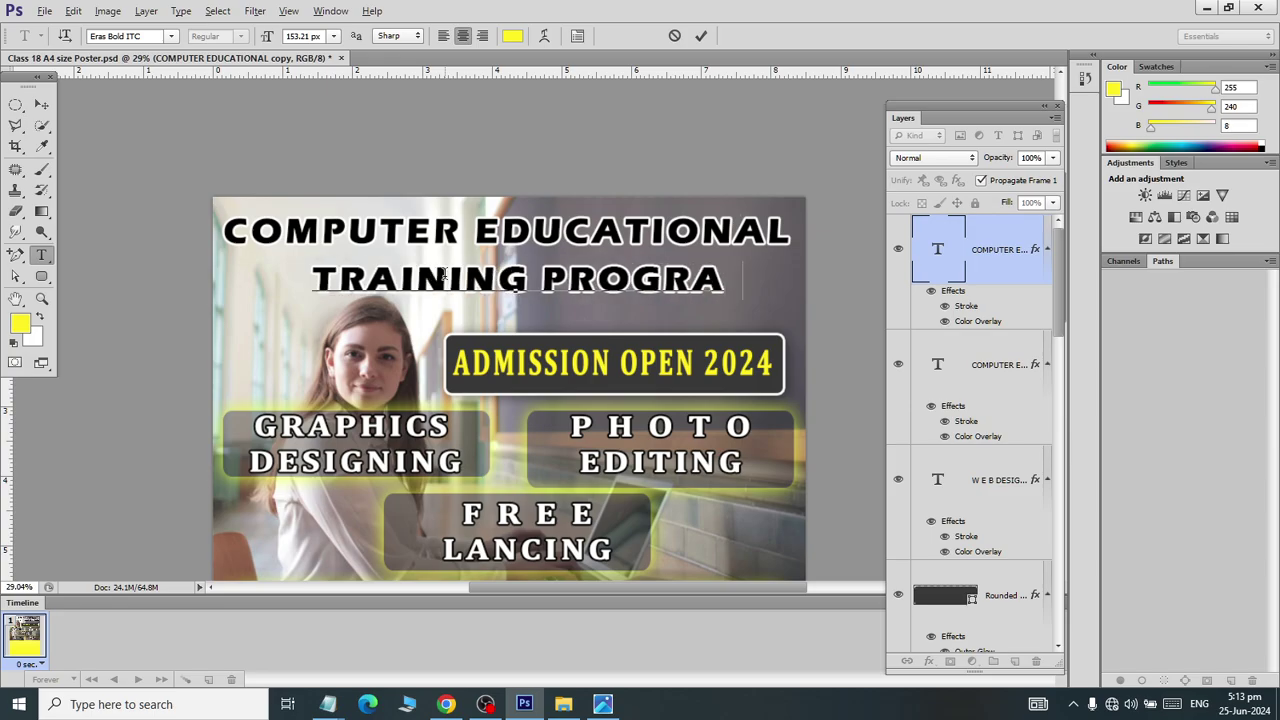
- Check the reference poster and complete the line as TRAINING PROGRAMS
key(alt+Tab)
key(alt+Tab)
key(alt+Tab)
key(Tab)
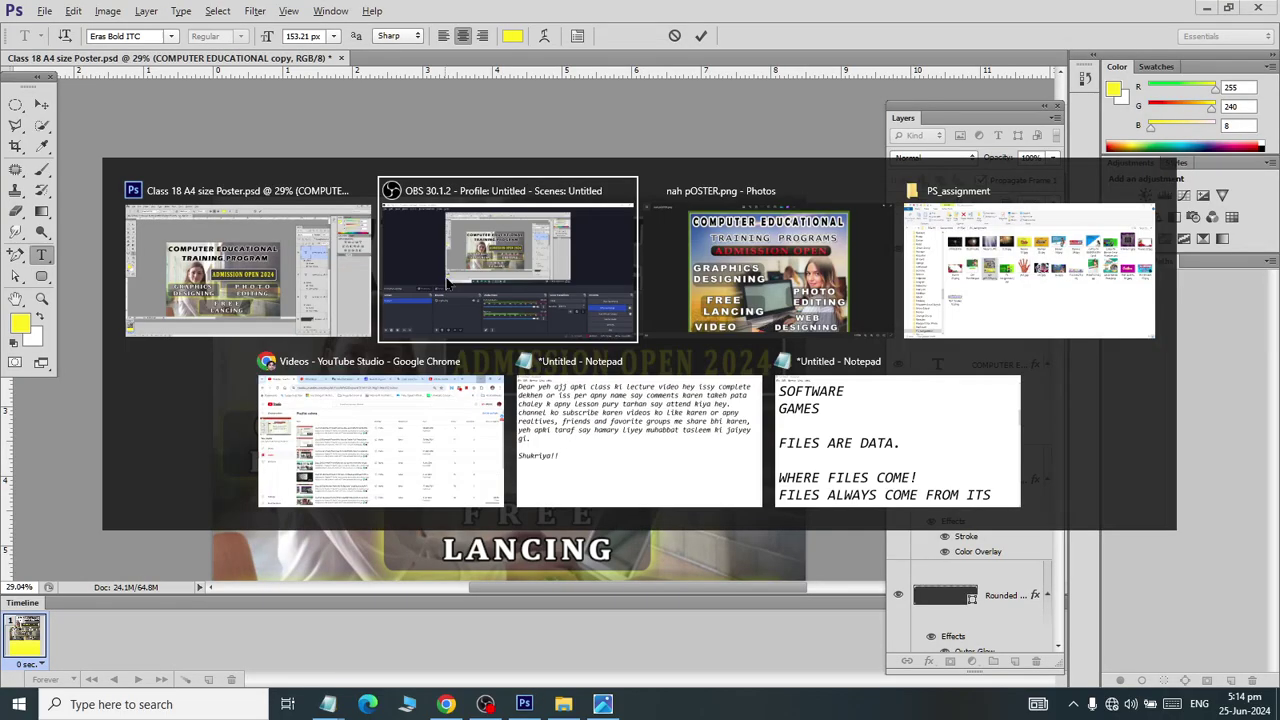
key(alt+Tab)
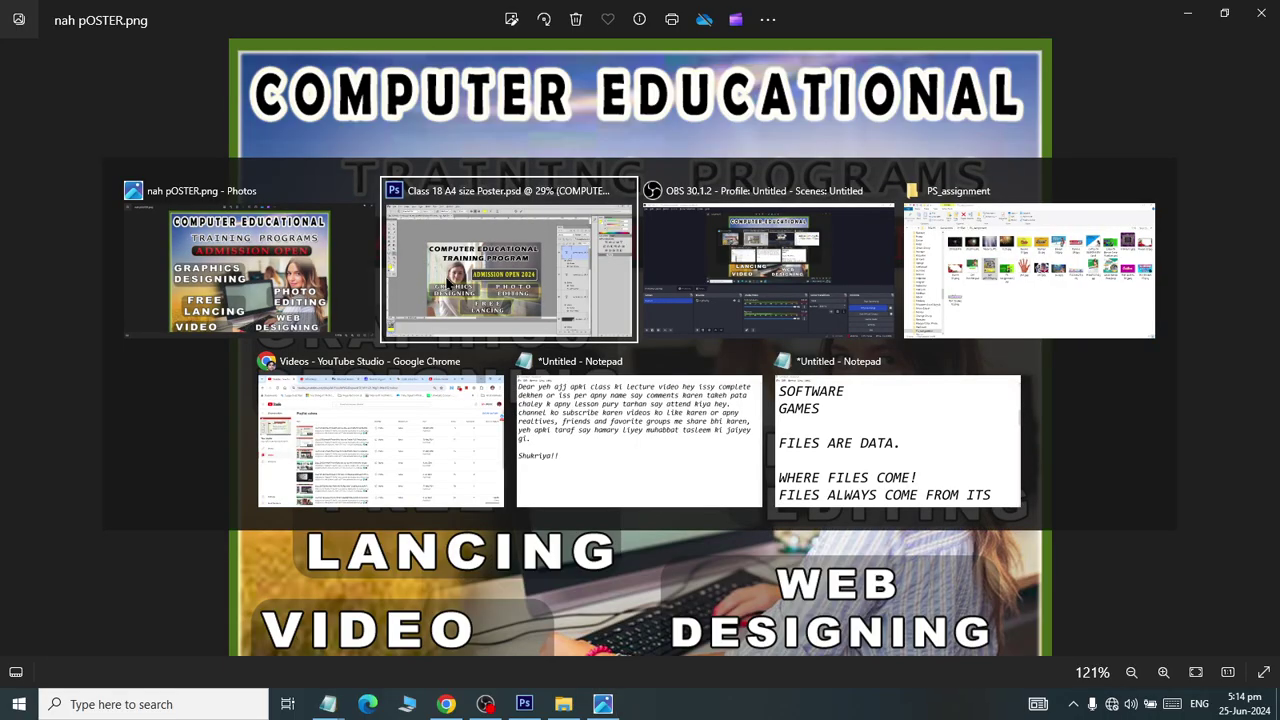
text(S)
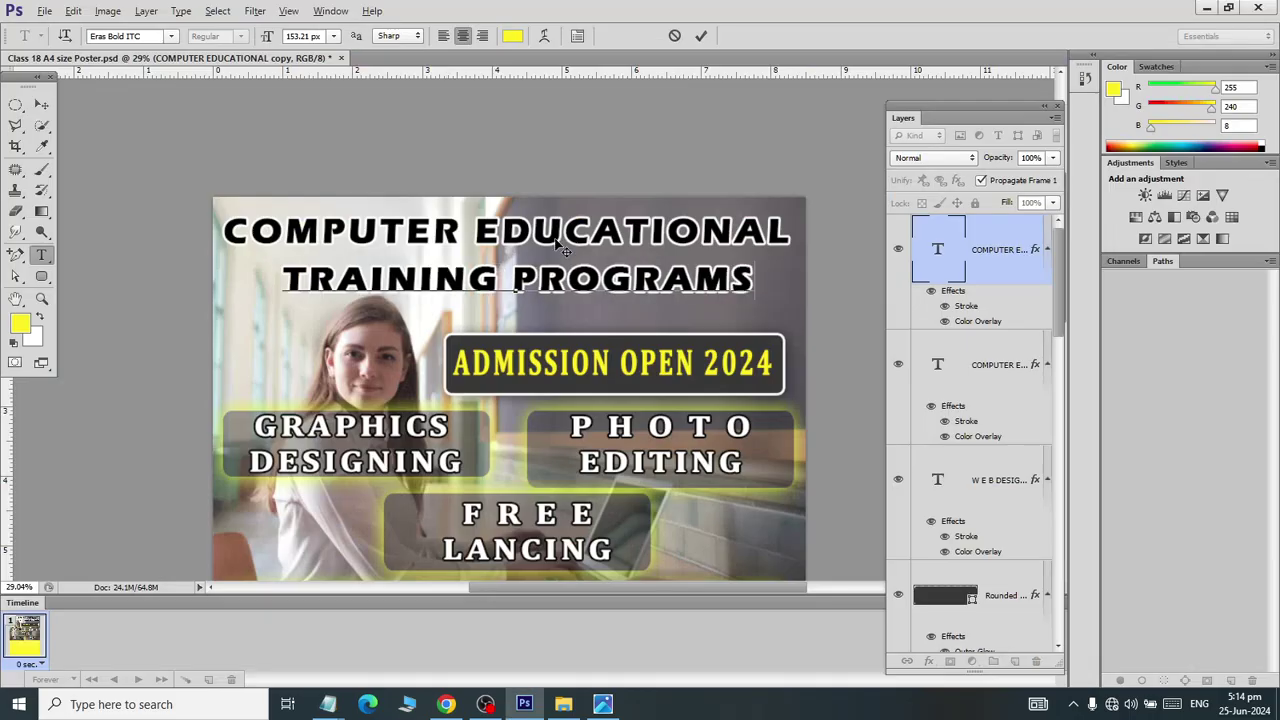
click(41, 104)
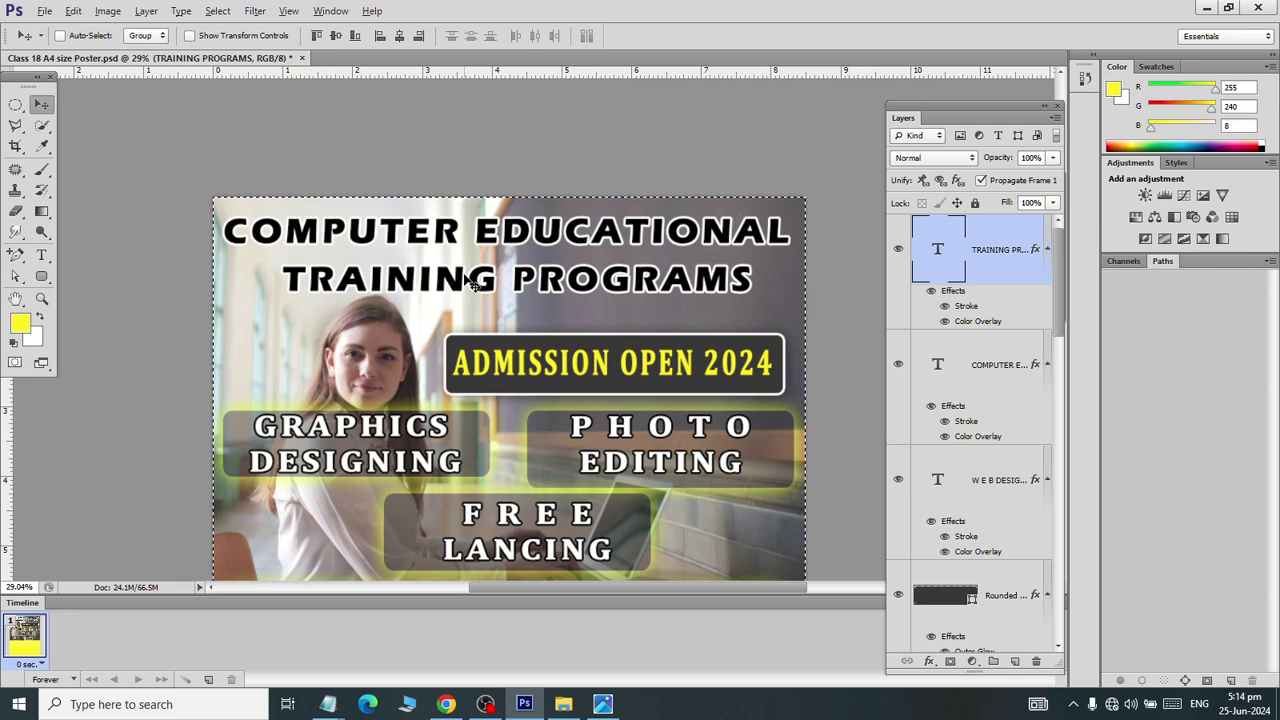
- Select the whole TRAINING PROGRAMS line for formatting
click(41, 255)
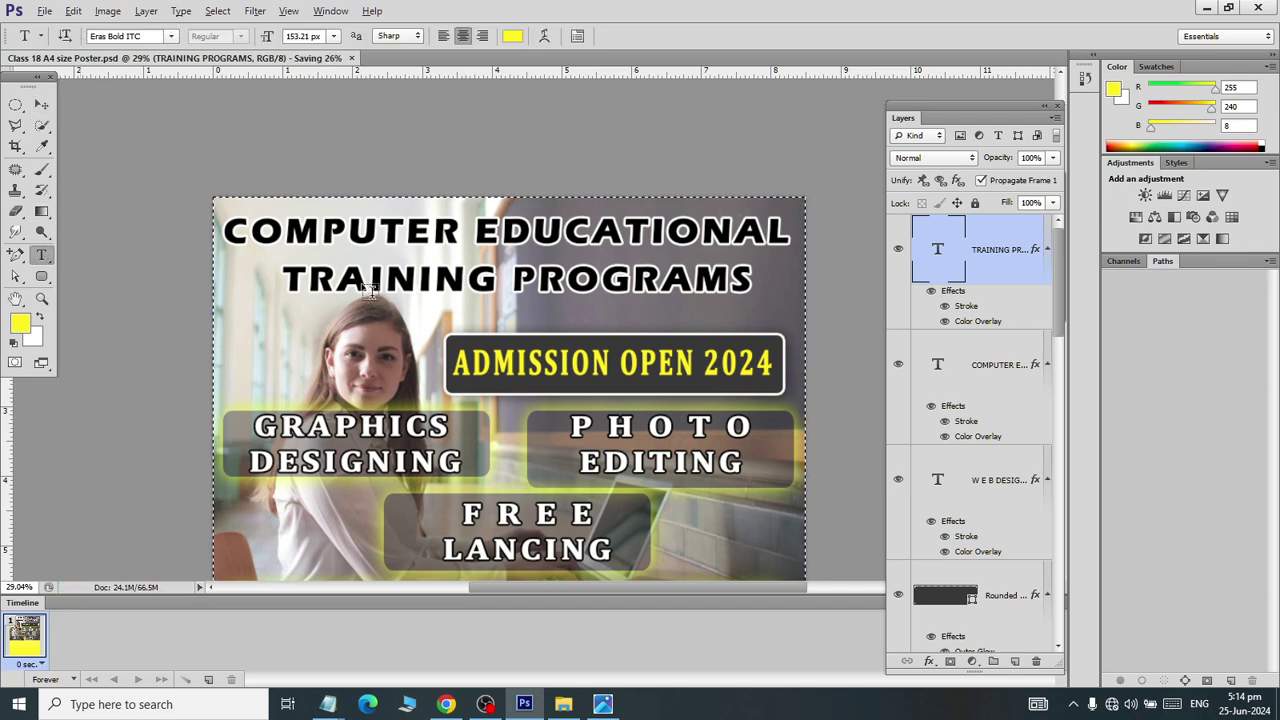
click(358, 277)
key(Escape)
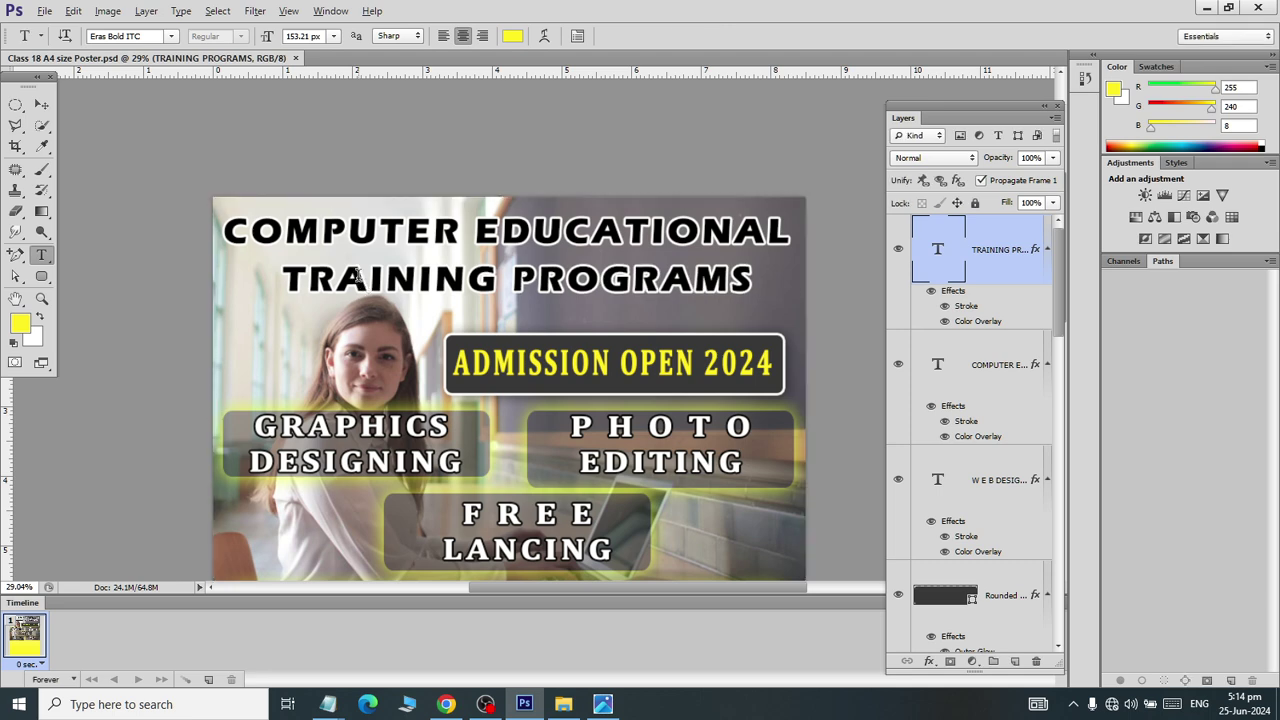
triple_click(443, 287)
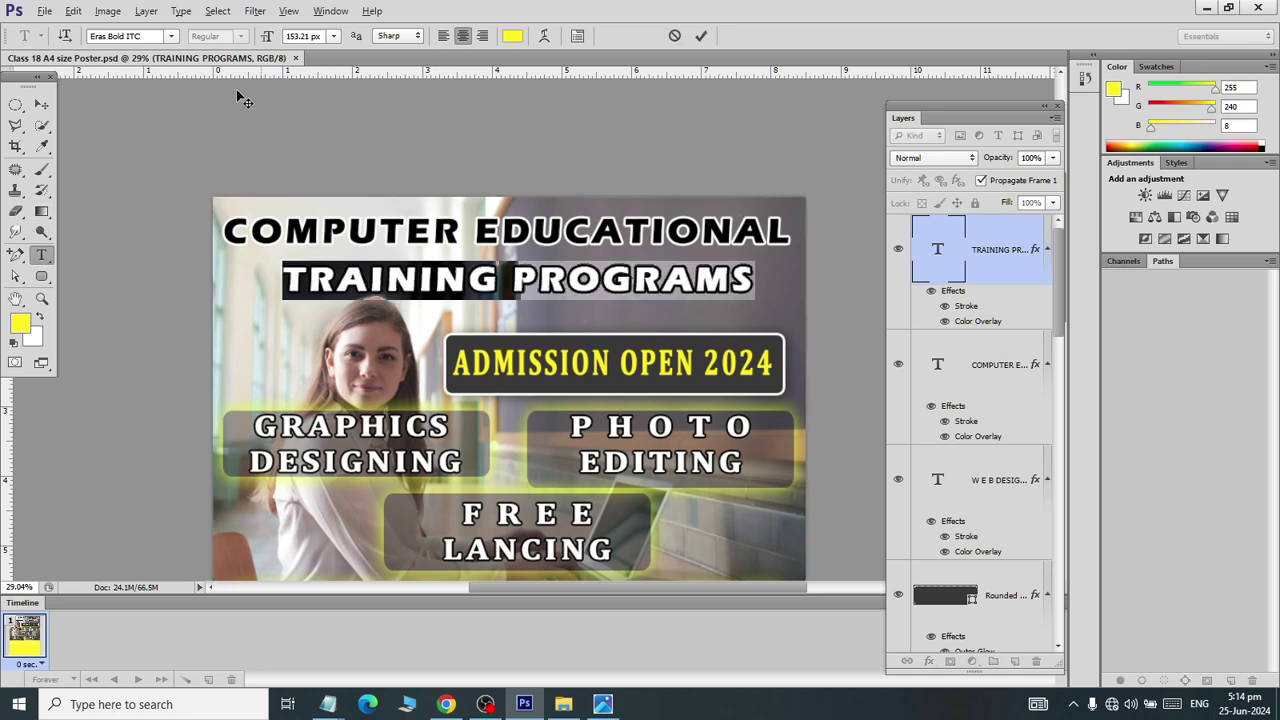
- Set TRAINING PROGRAMS in Gill Sans MT with letter tracking of 200
click(171, 36)
scroll(213, 375, down, 6)
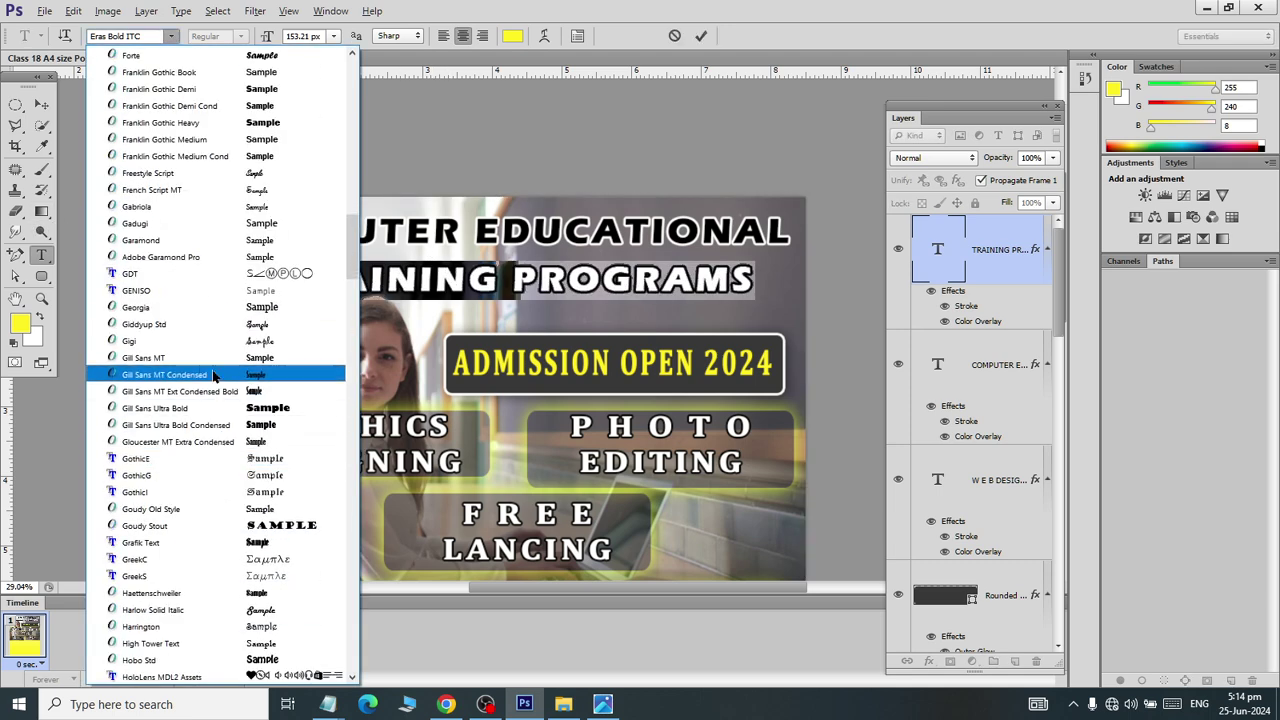
click(213, 358)
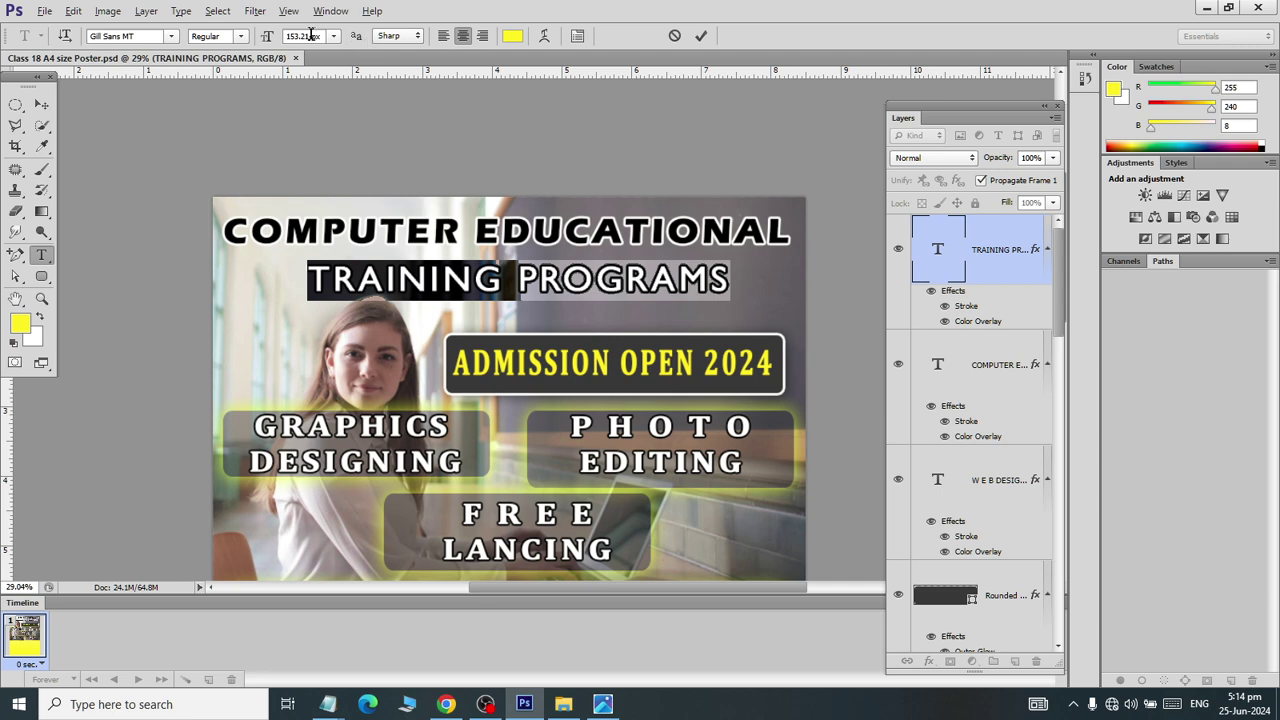
click(330, 11)
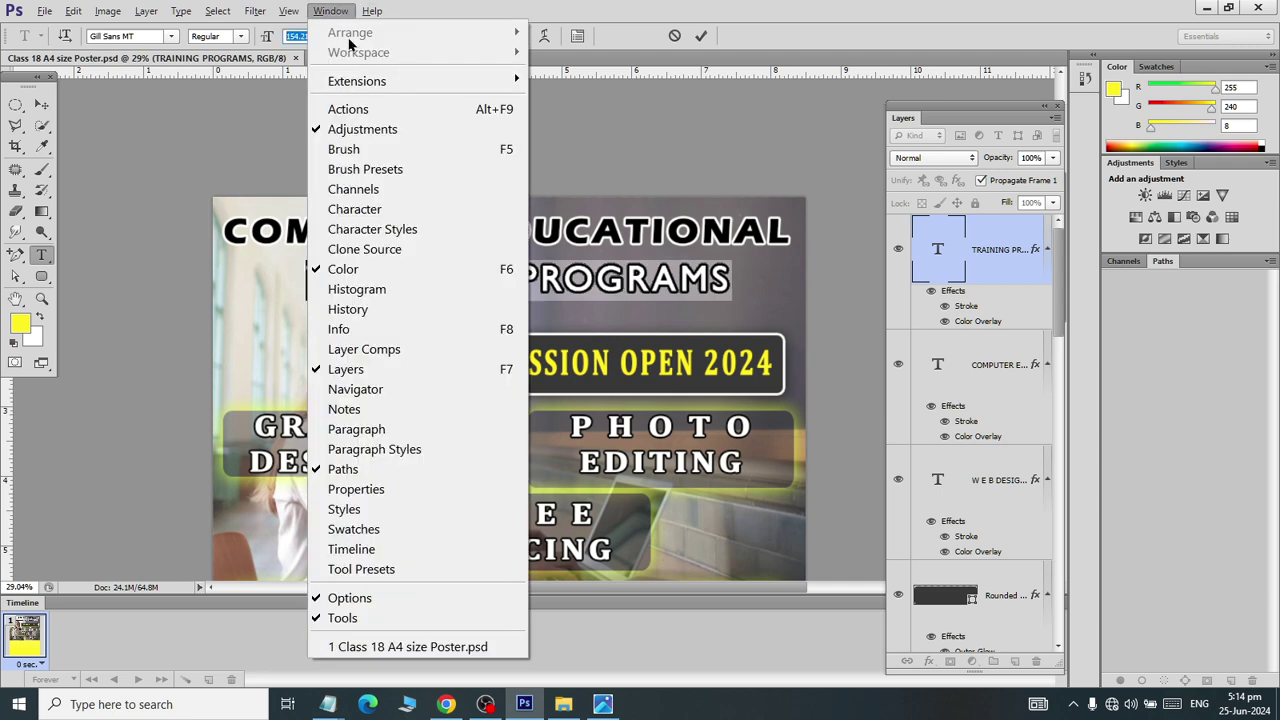
click(384, 212)
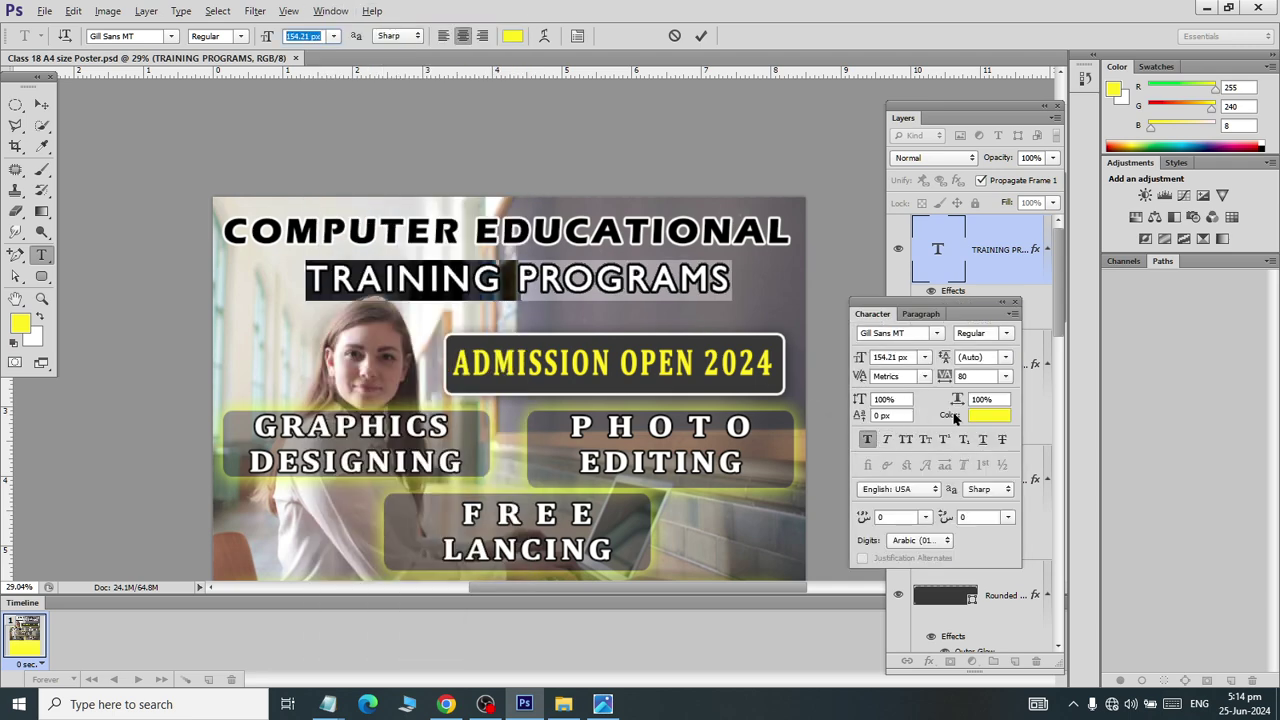
click(980, 374)
key(Up)
key(Up)
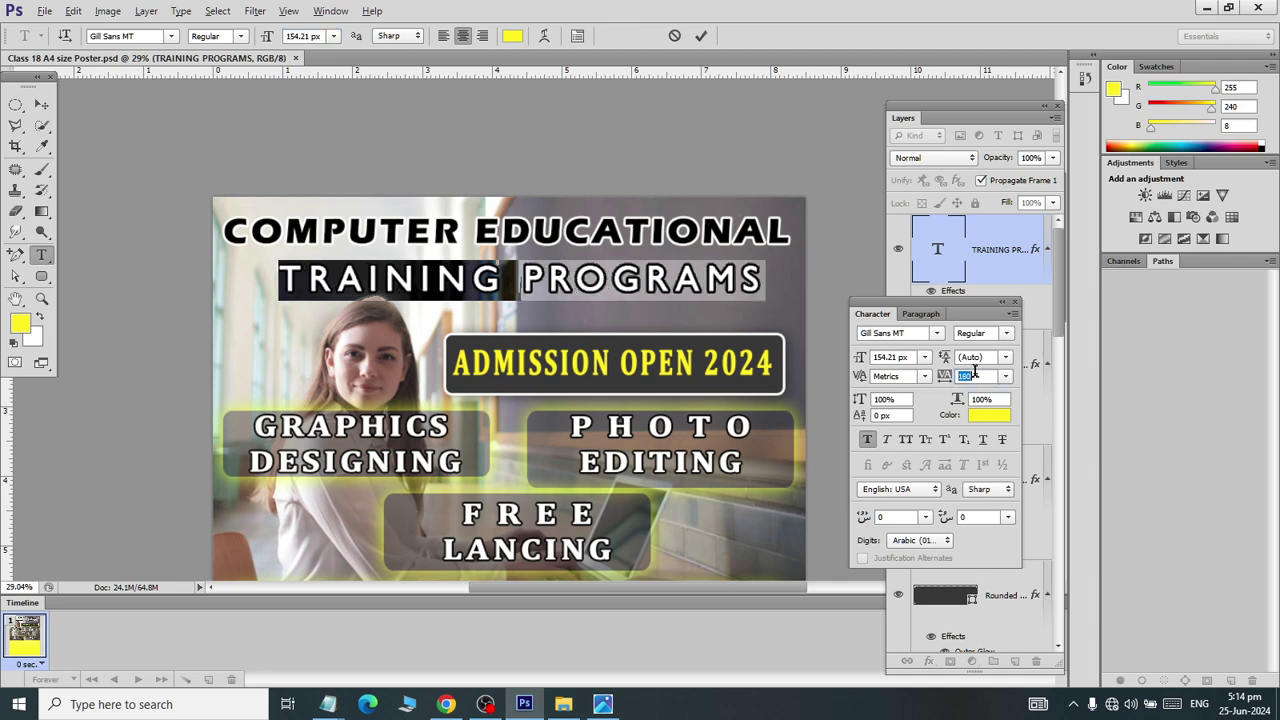
click(41, 104)
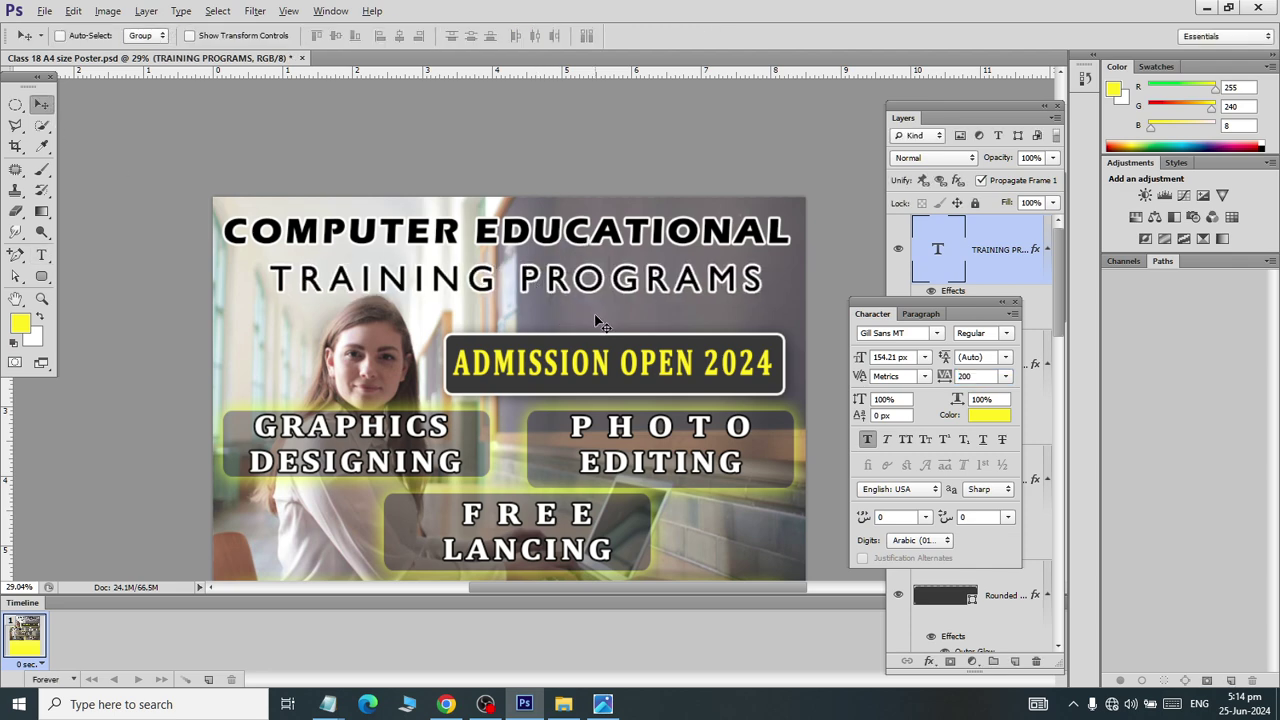
- Save the poster and compare it with the reference image
key(ctrl+s)
key(alt+Tab)
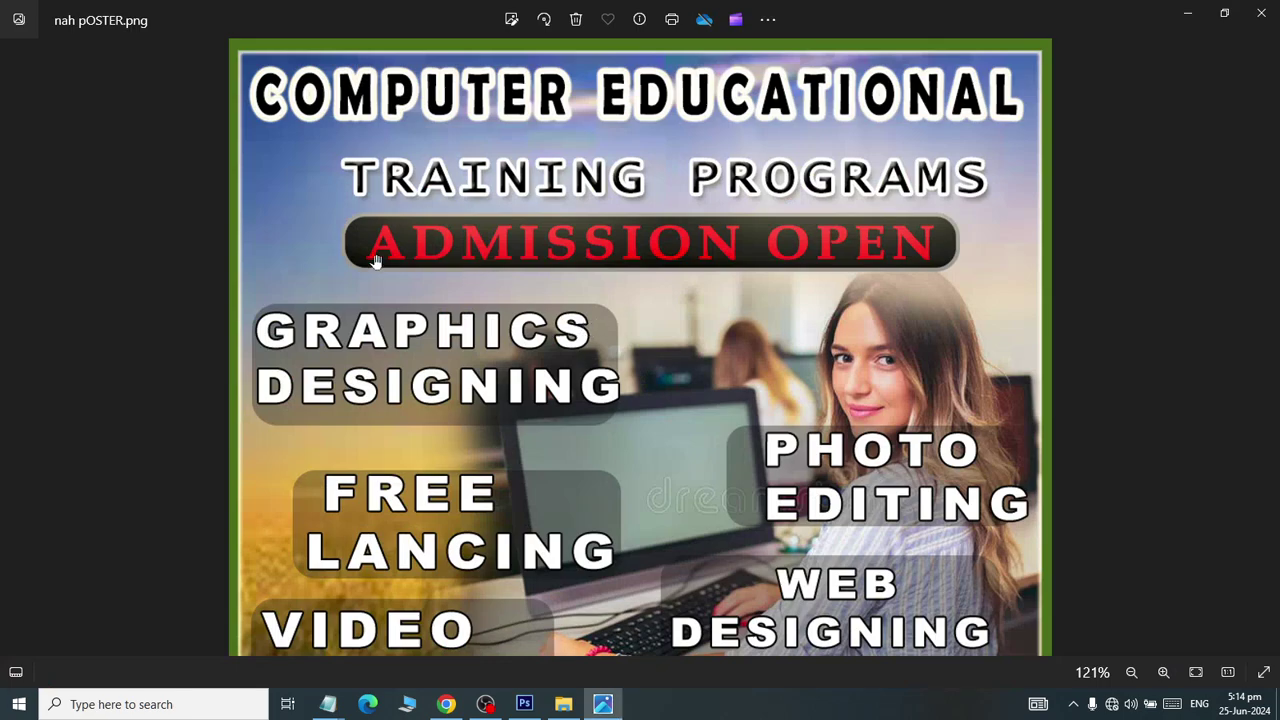
key(alt+Tab)
- Zoom out to the full page, move the Character panel beside the canvas, and select the bottom layer
scroll(478, 220, up, 5)
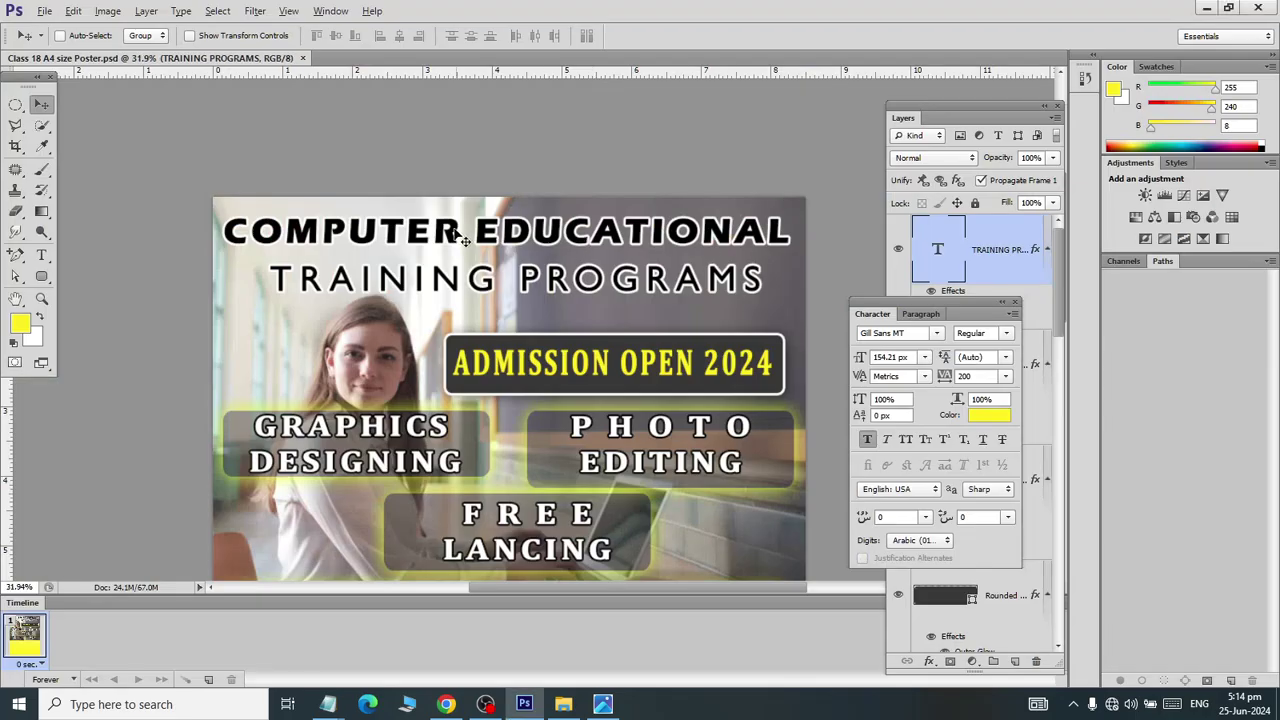
scroll(478, 220, down, 5)
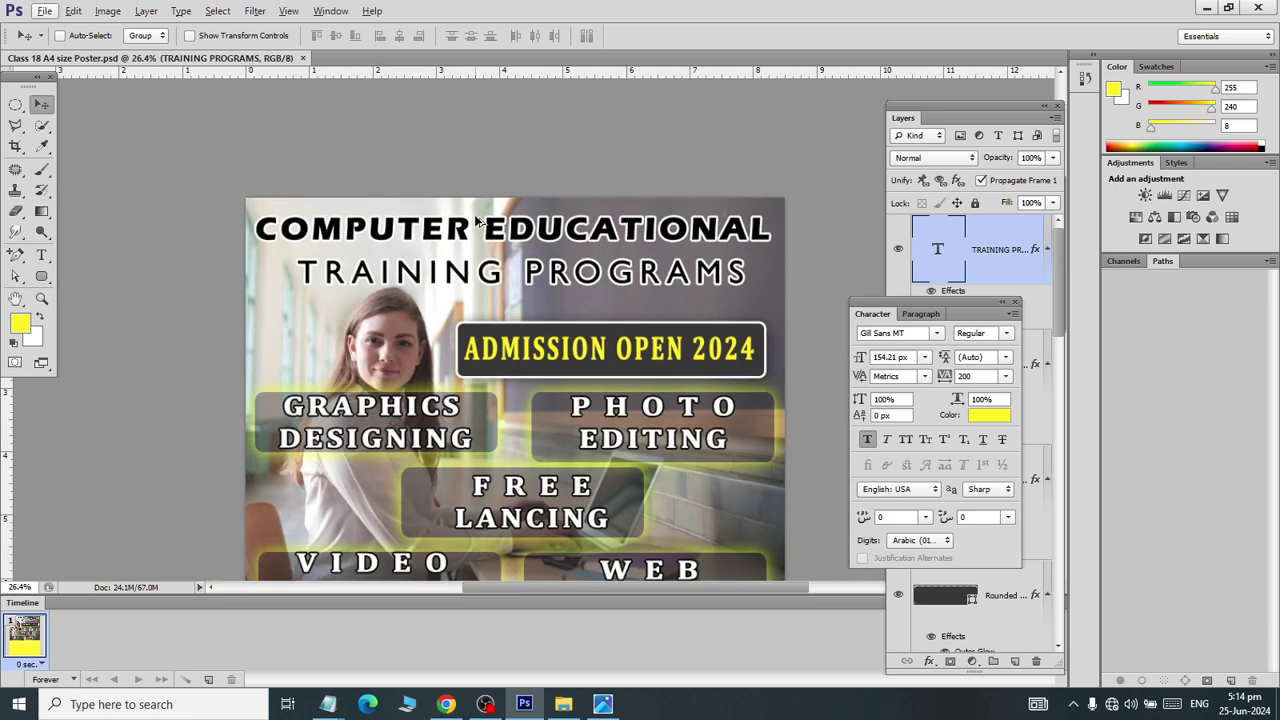
scroll(478, 220, down, 2)
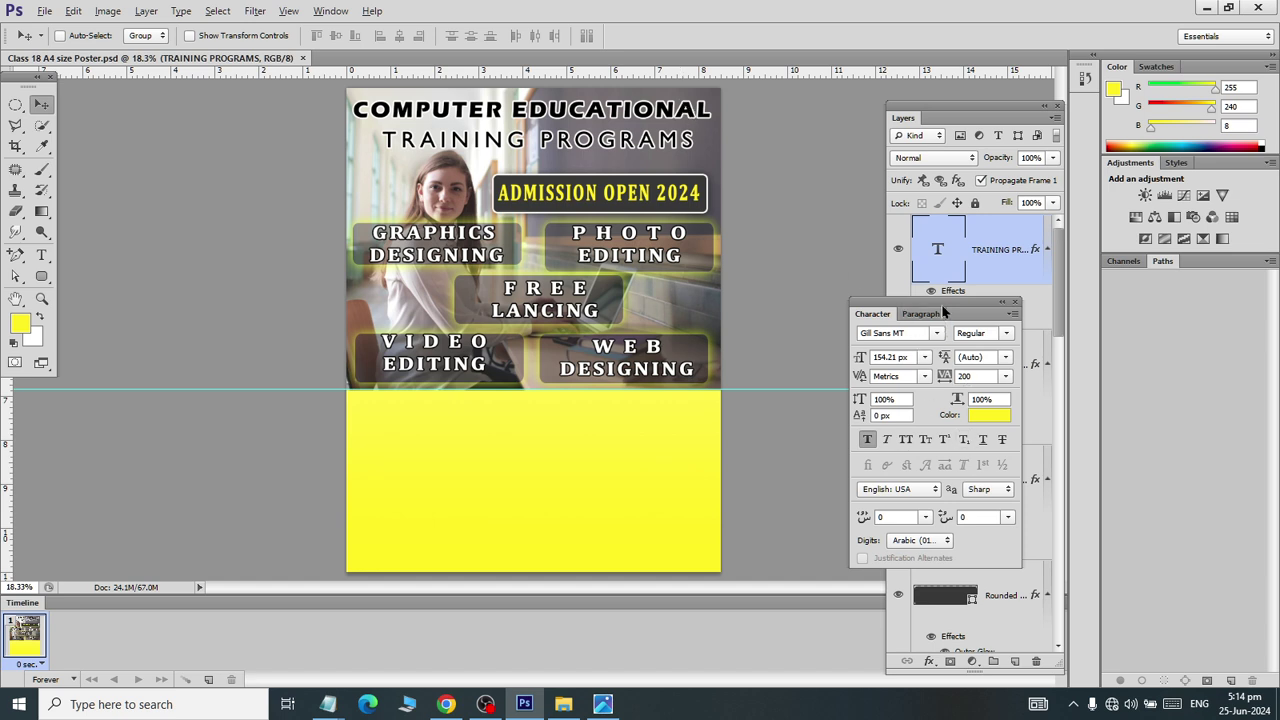
drag(943, 313, 206, 295)
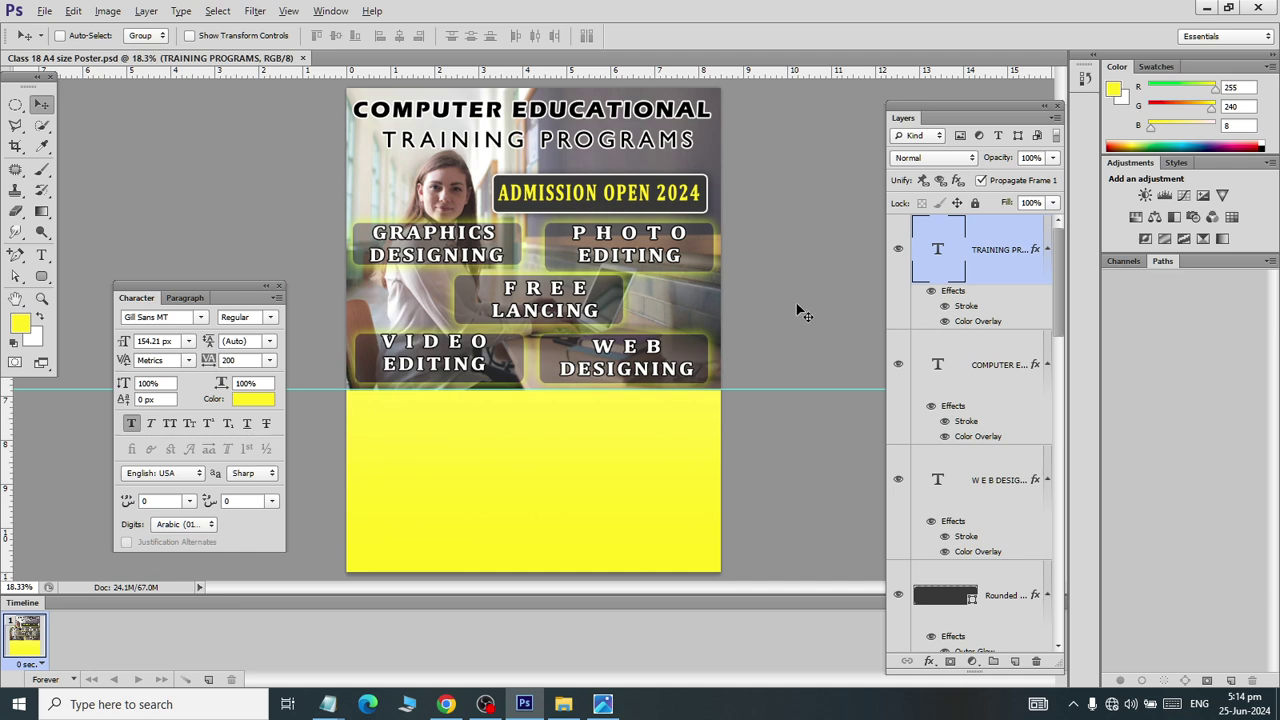
scroll(954, 386, down, 6)
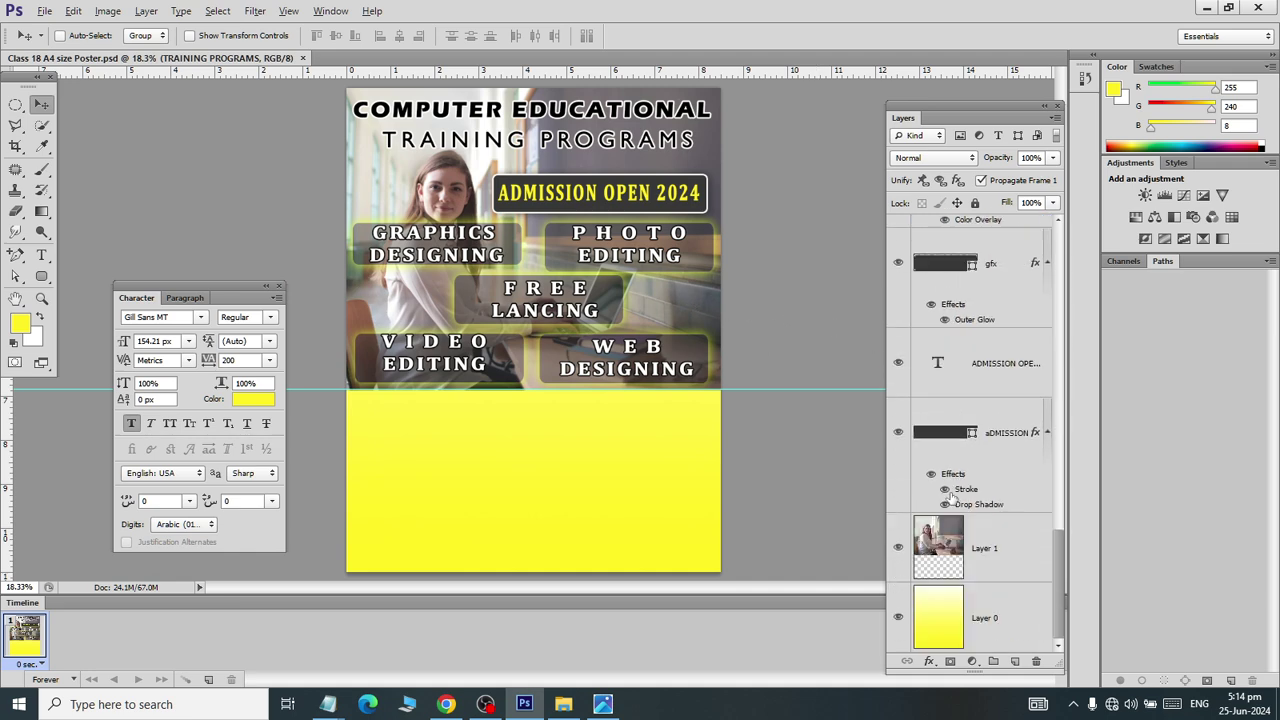
click(963, 617)
- Add a new layer above Layer 1 and draw a grey-filled rectangle on it
click(1014, 661)
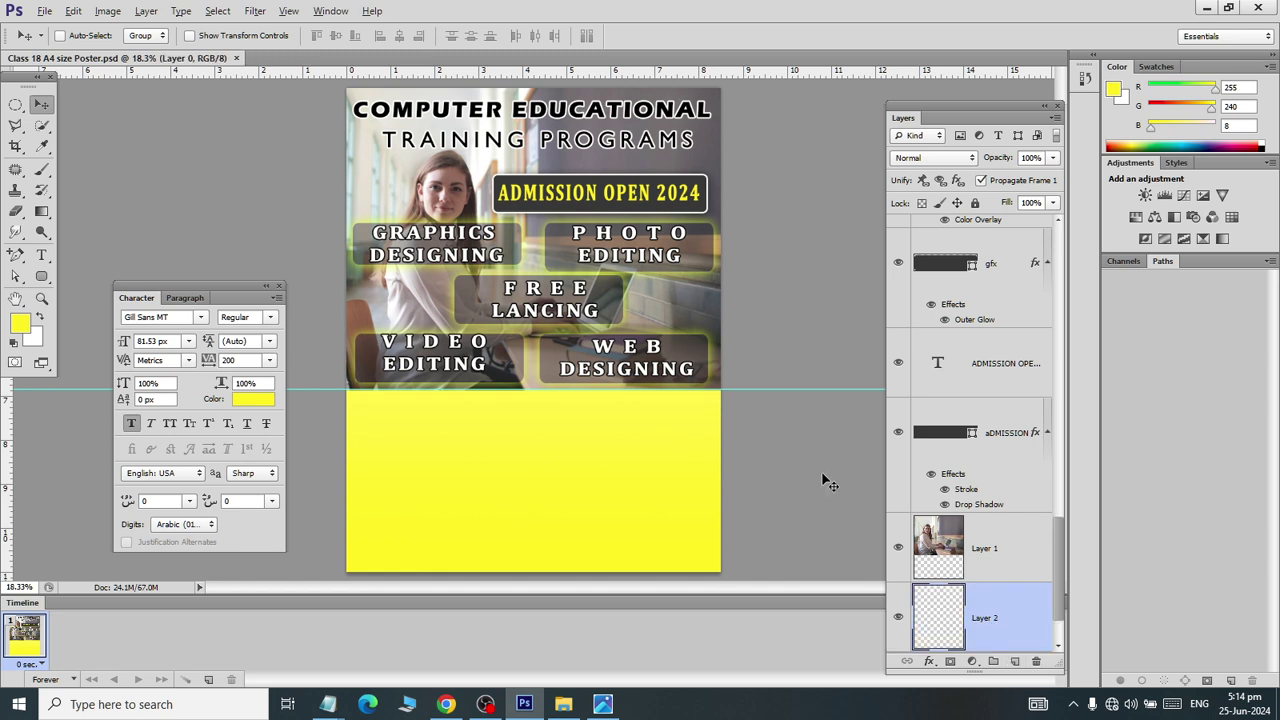
drag(983, 617, 930, 560)
click(41, 276)
right_click(41, 276)
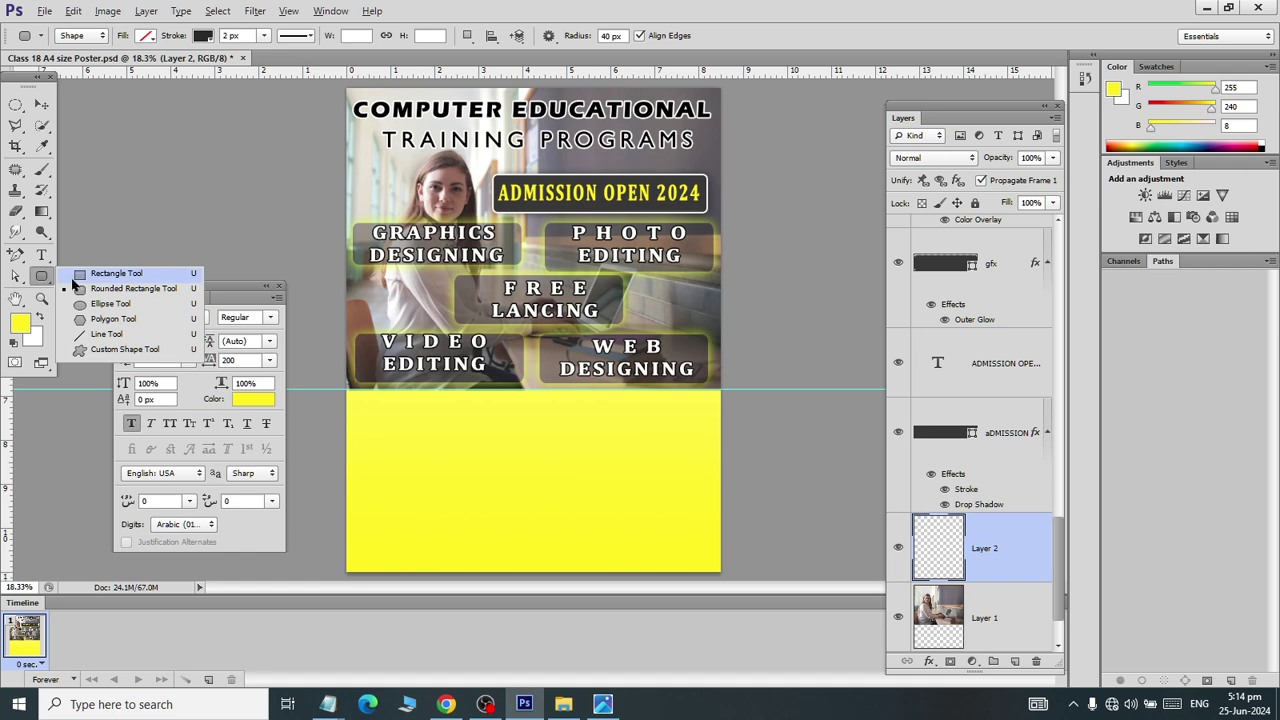
click(110, 268)
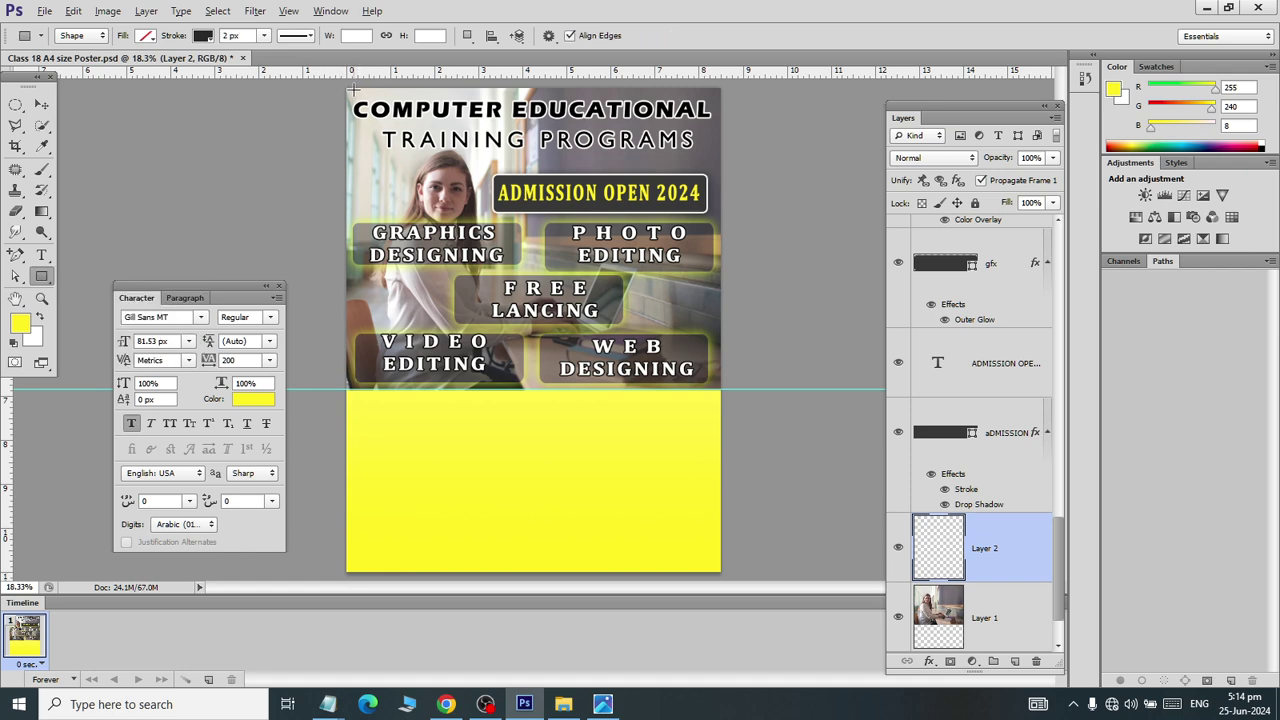
drag(360, 104, 420, 183)
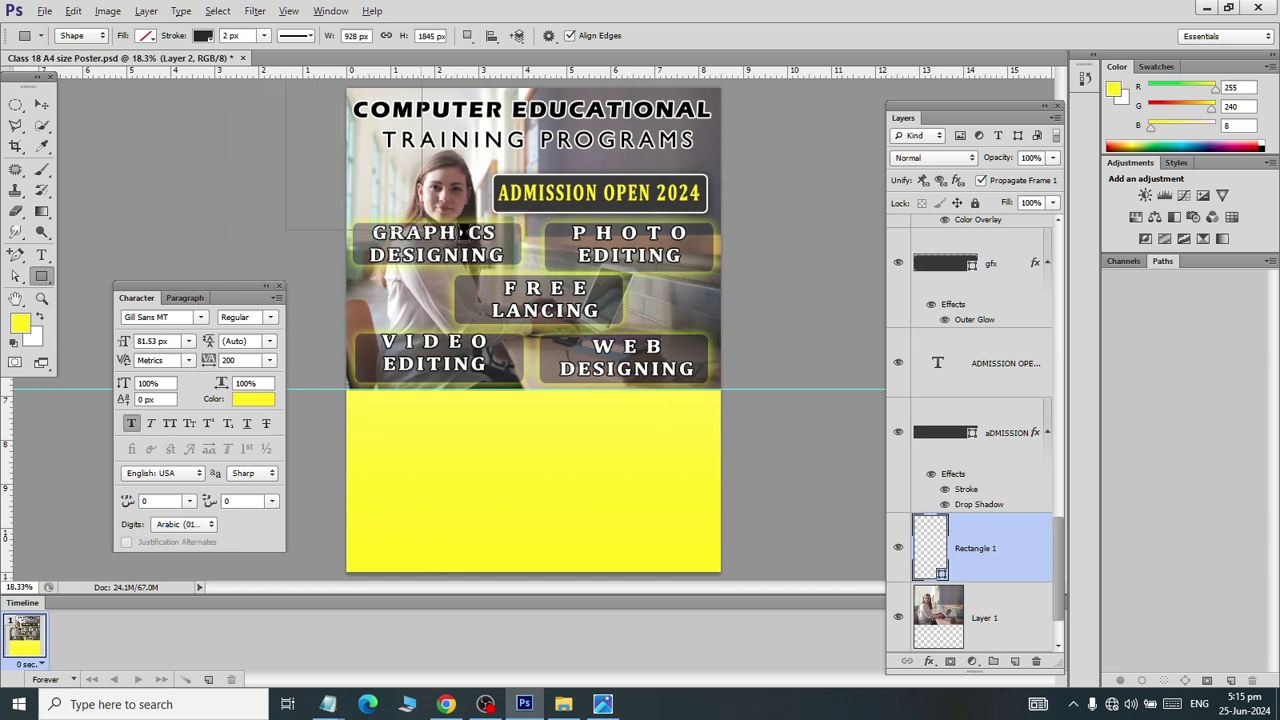
click(147, 36)
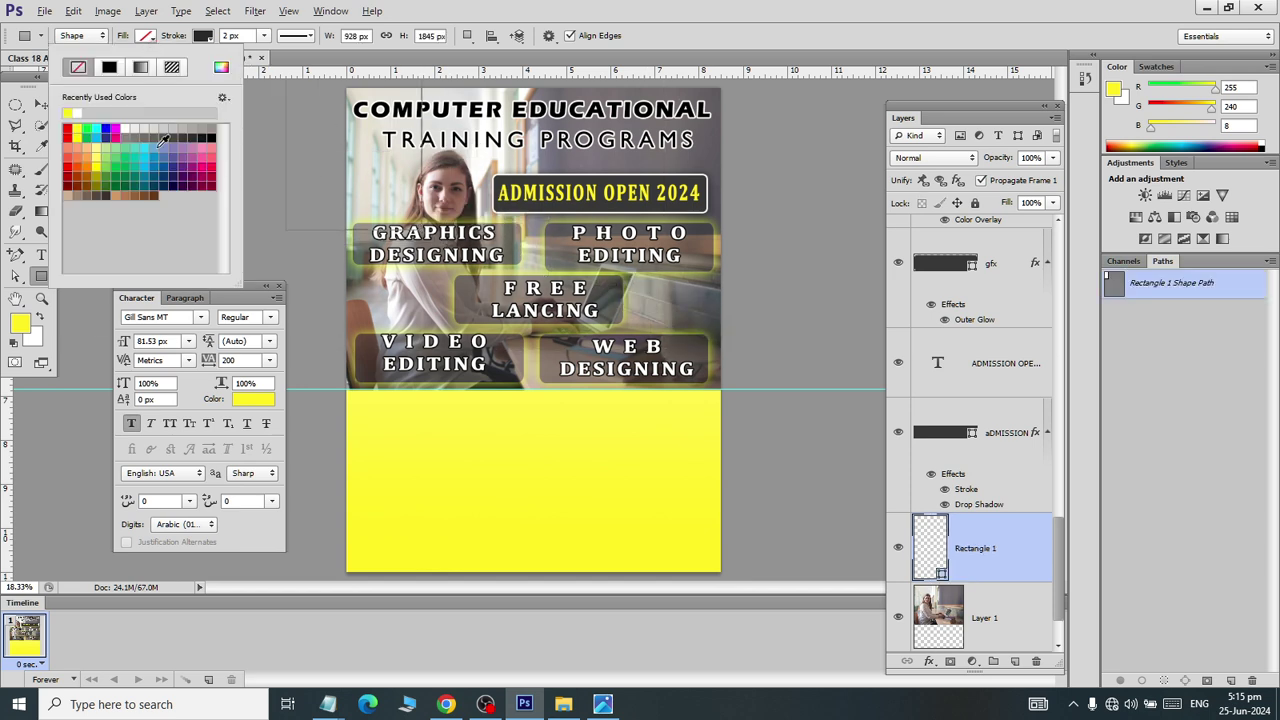
click(214, 128)
click(41, 104)
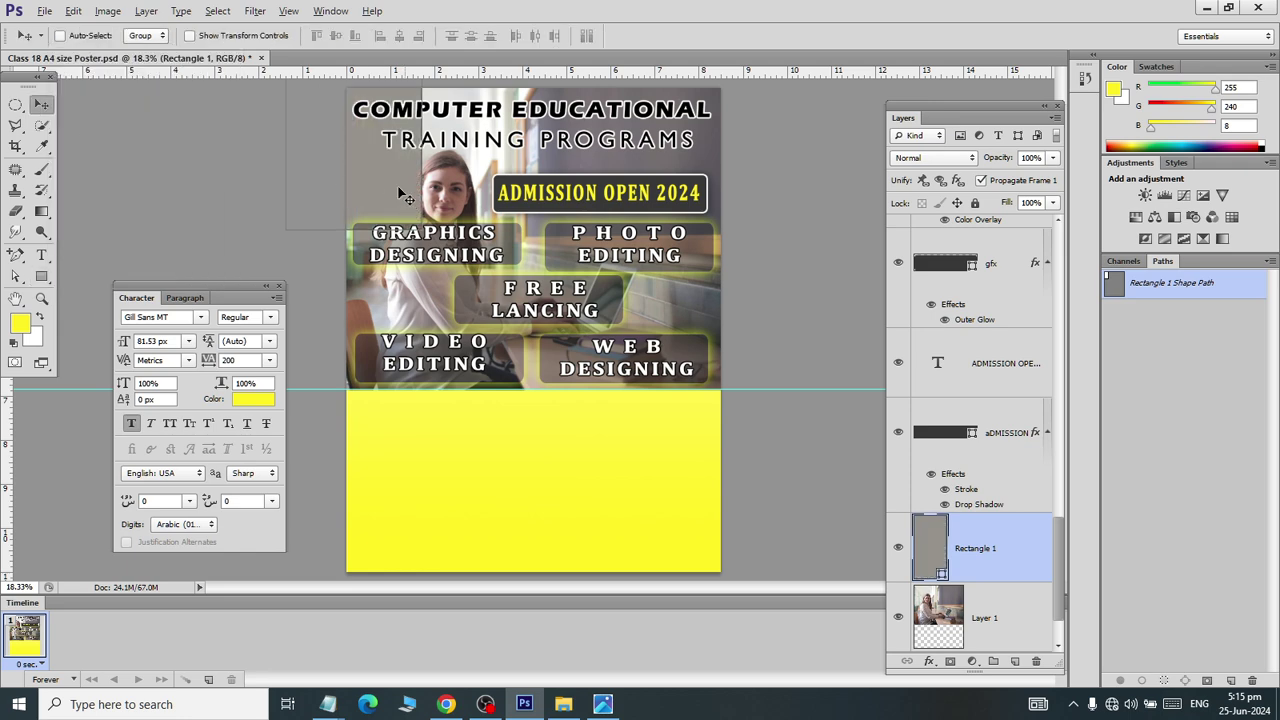
- Stretch Rectangle 1 from the poster's top edge to the yellow band, full width
drag(405, 197, 435, 316)
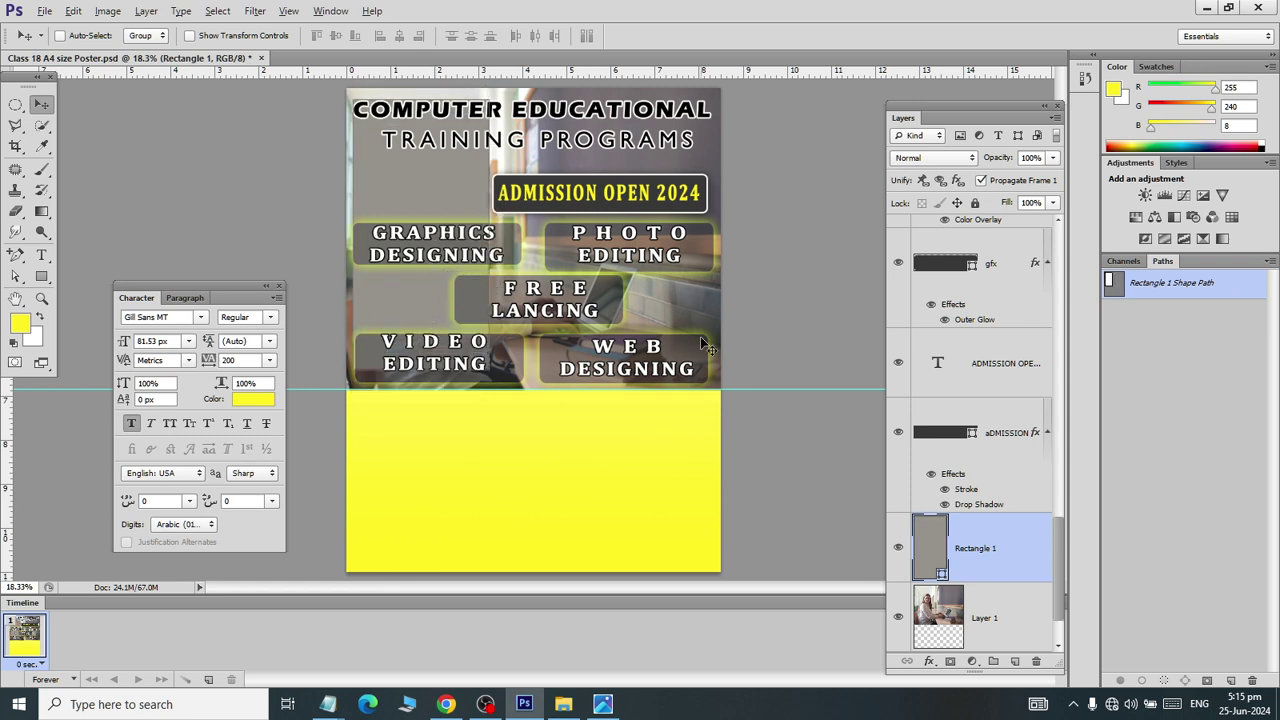
key(ctrl+t)
scroll(433, 118, up, 2)
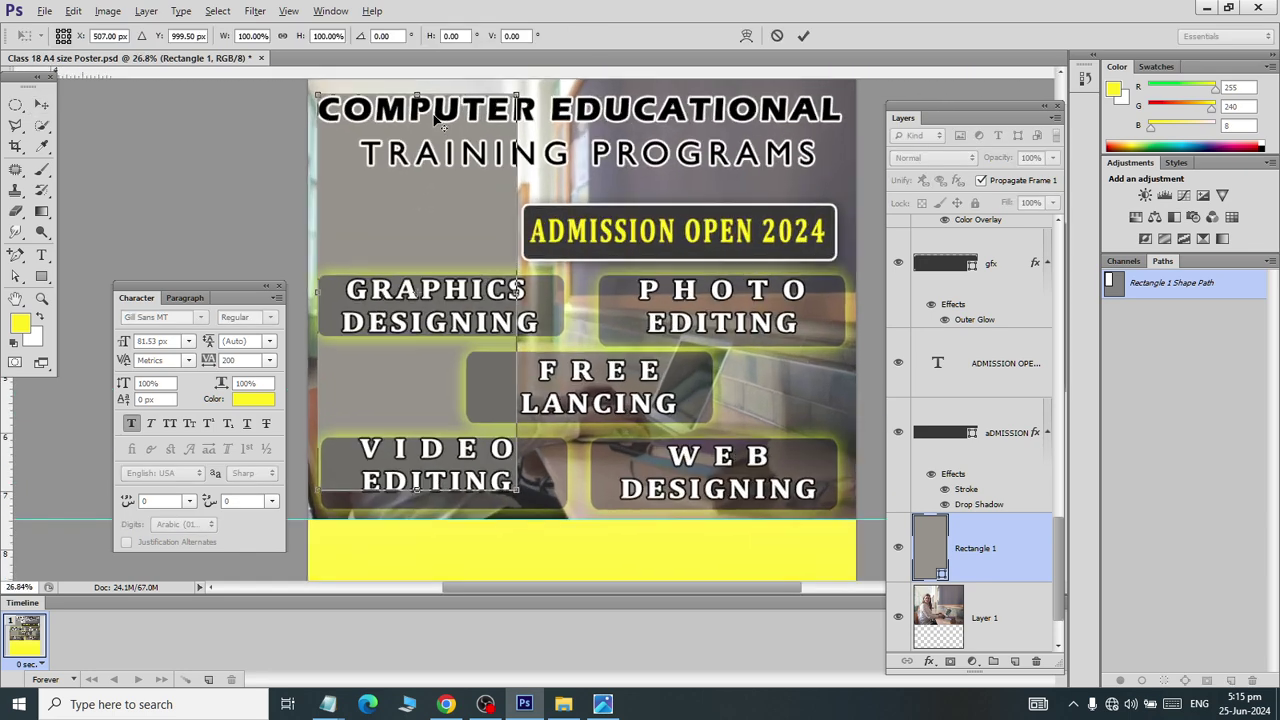
drag(417, 97, 417, 84)
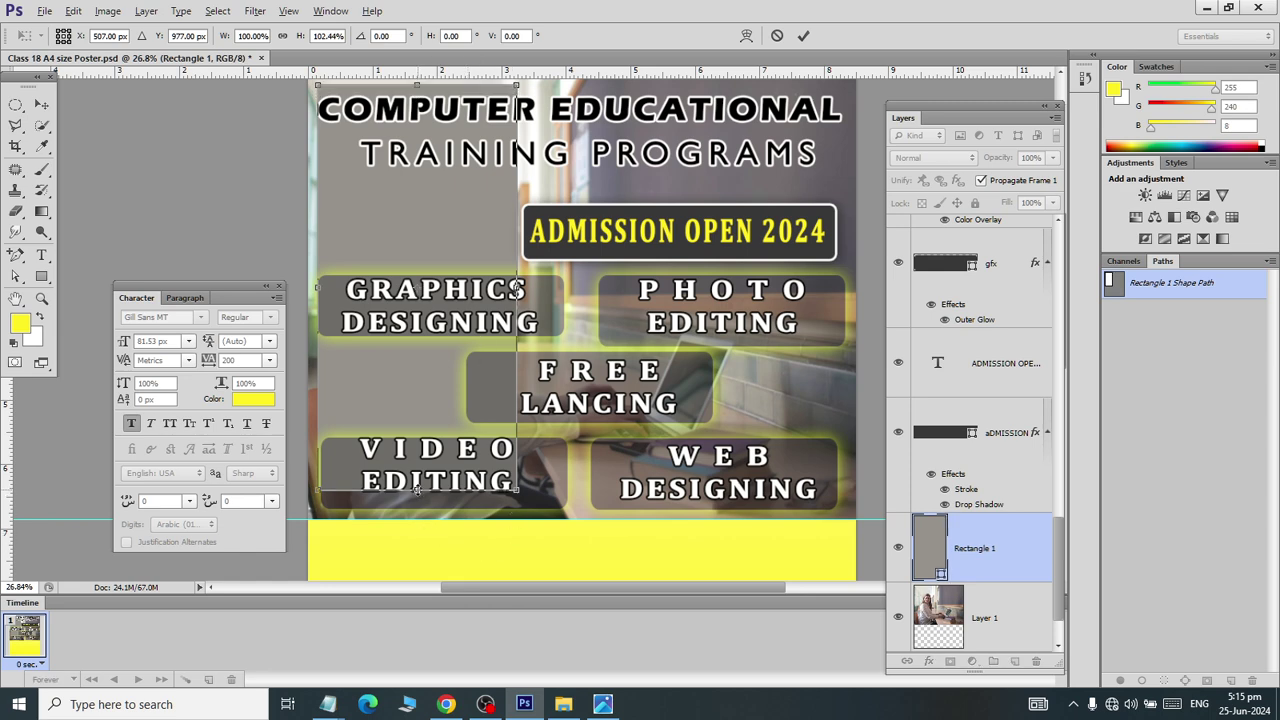
mouse_move(417, 490)
mouse_down()
mouse_move(424, 516)
mouse_move(432, 508)
mouse_up()
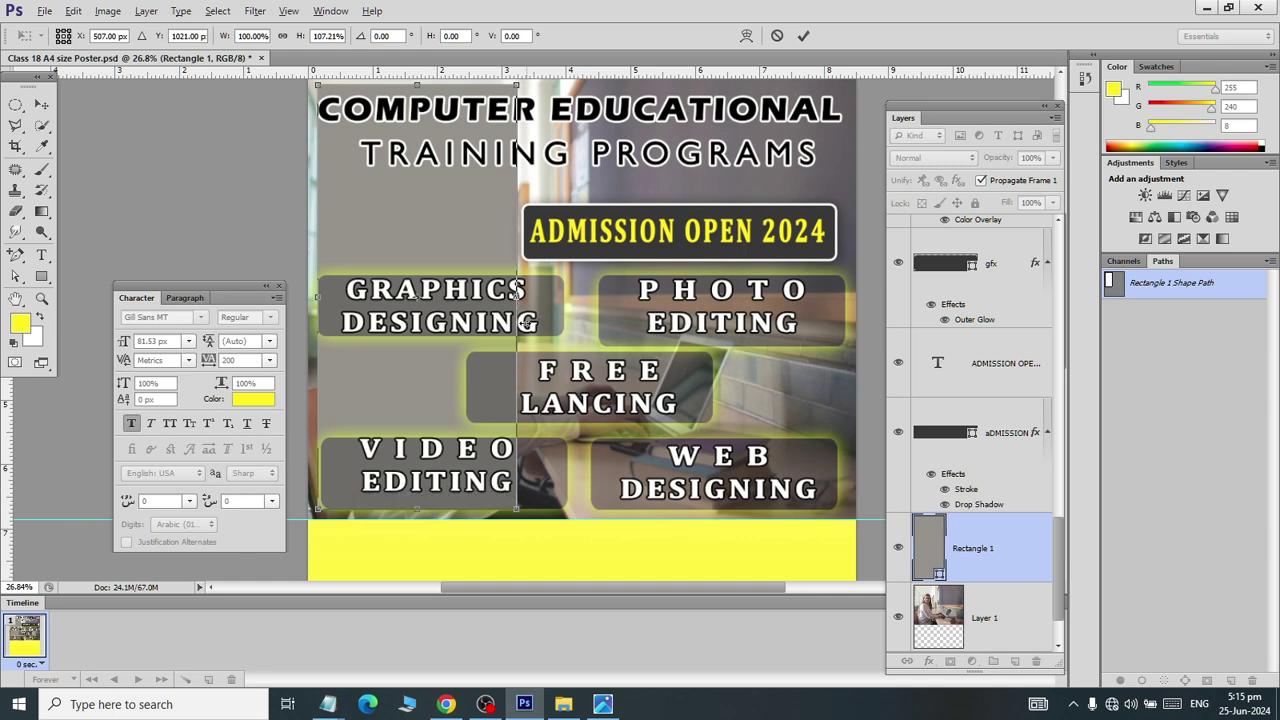
drag(516, 289, 843, 326)
click(44, 106)
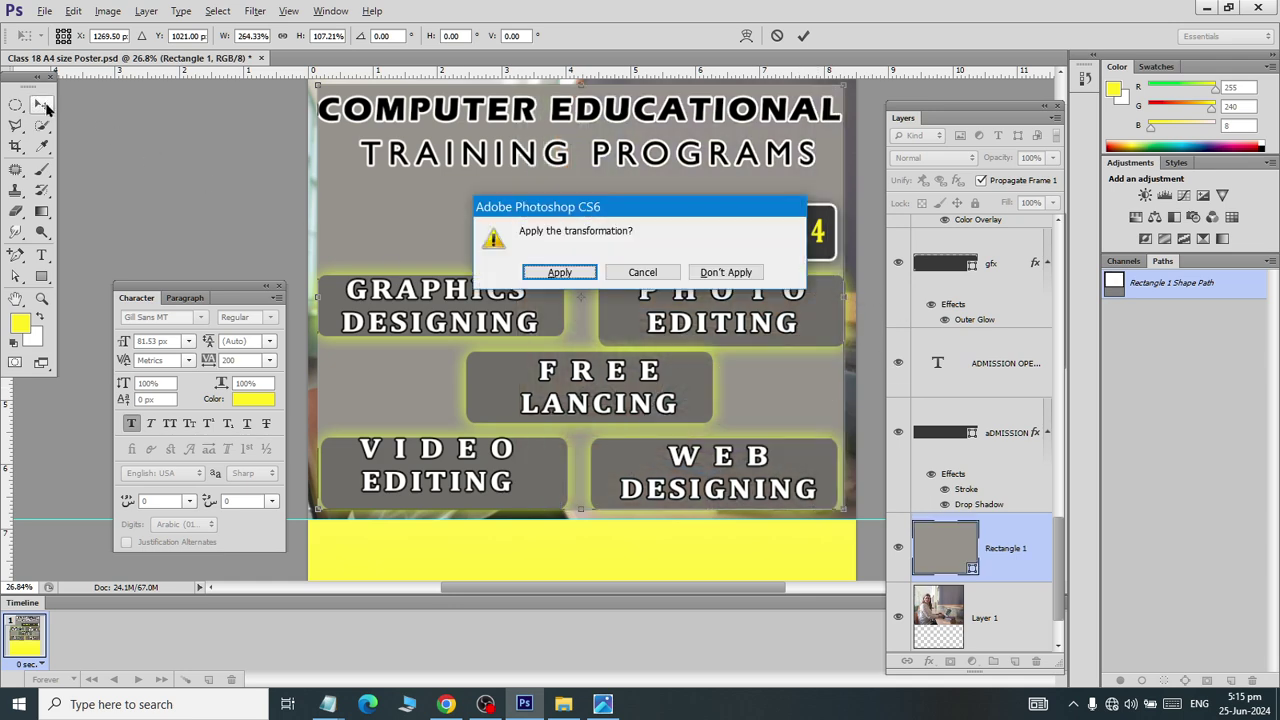
click(576, 278)
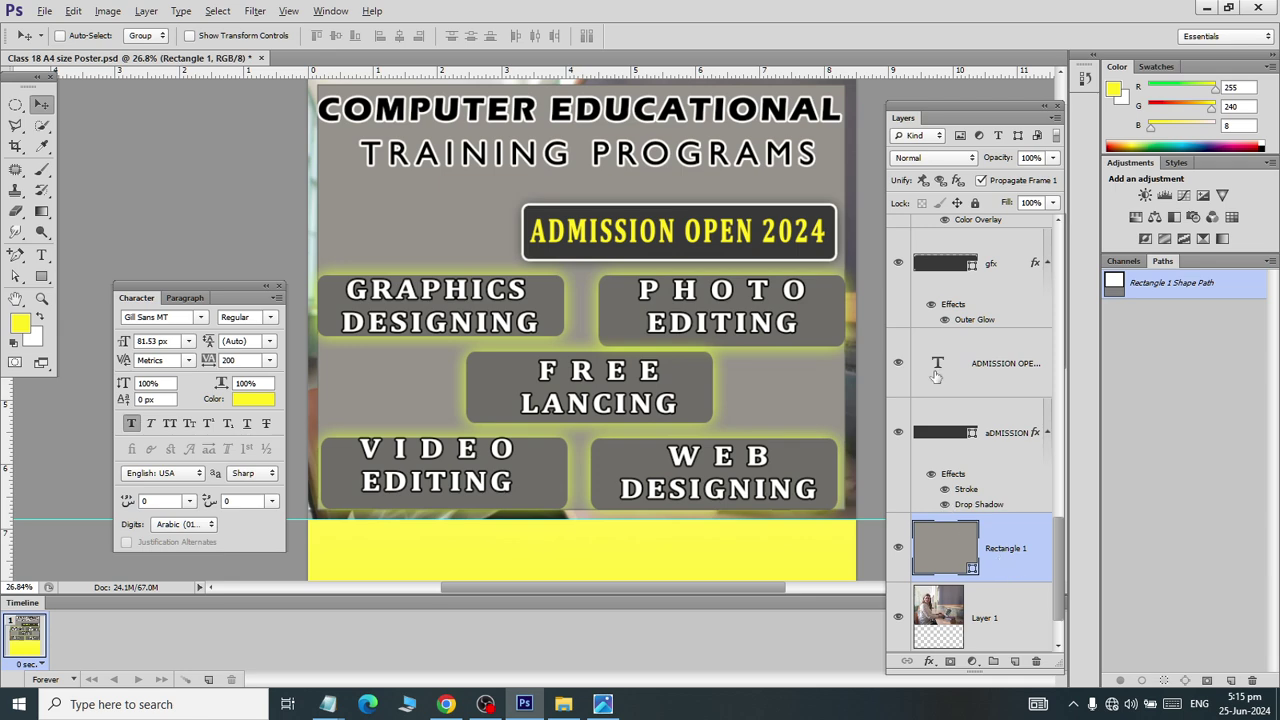
drag(1035, 202, 1041, 203)
- Set Rectangle 1's fill to 30% and review its stroke colour options
text(30)
key(Return)
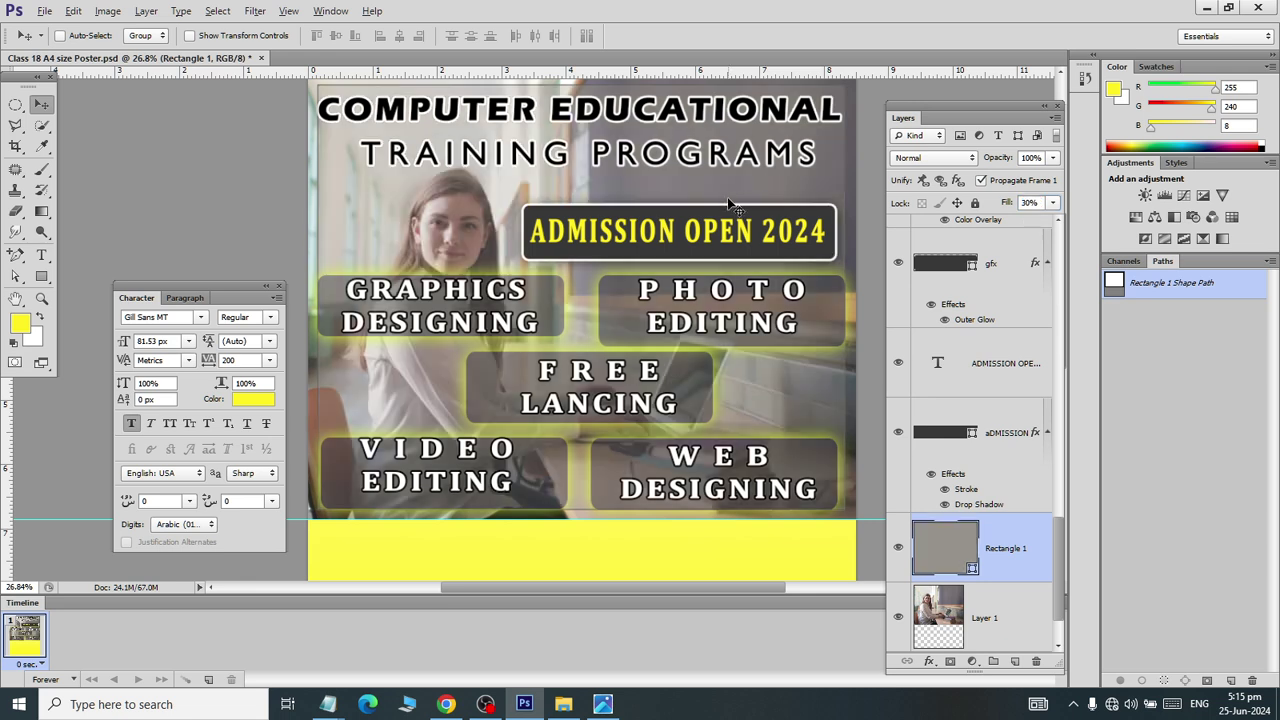
scroll(730, 205, down, 1)
key(alt)
click(41, 104)
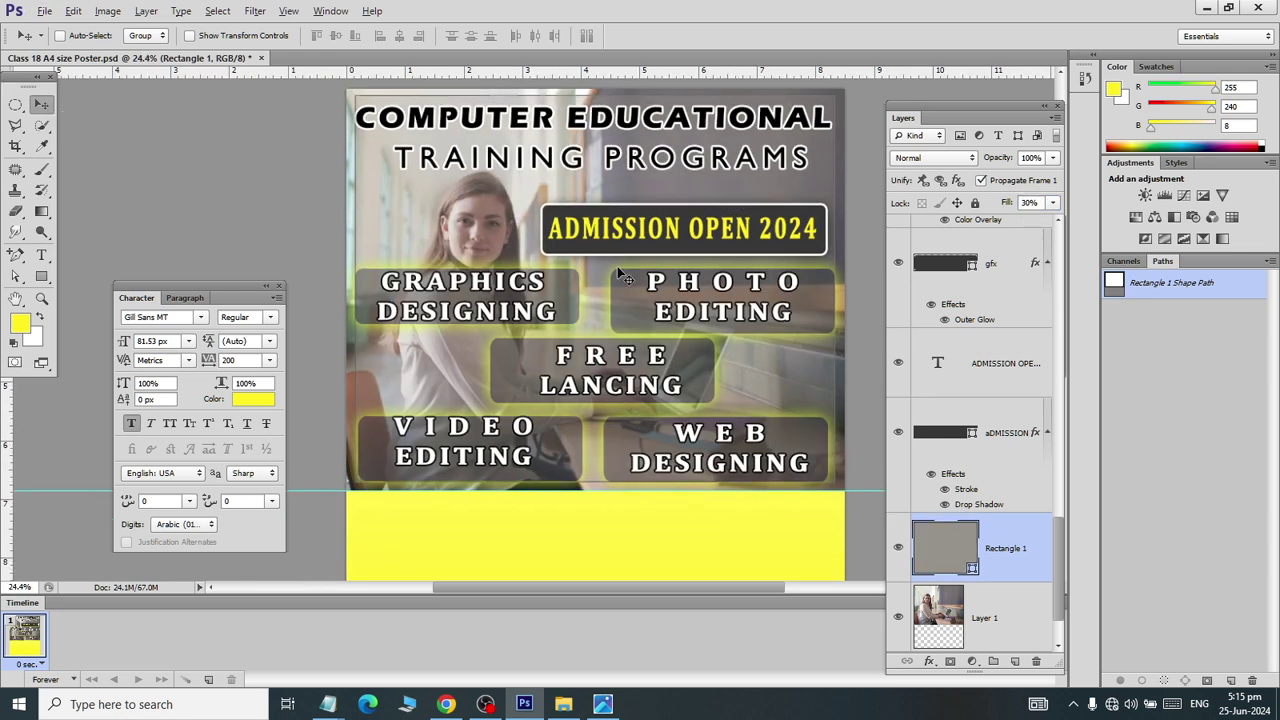
click(41, 276)
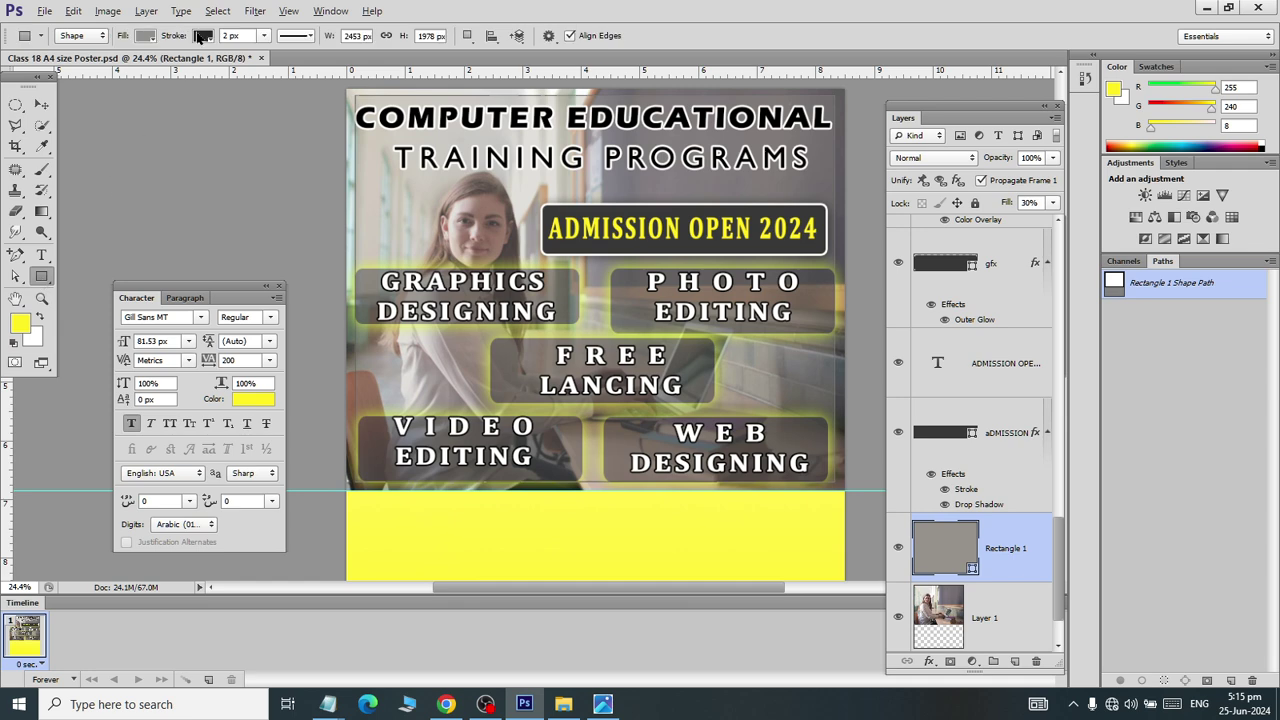
click(203, 36)
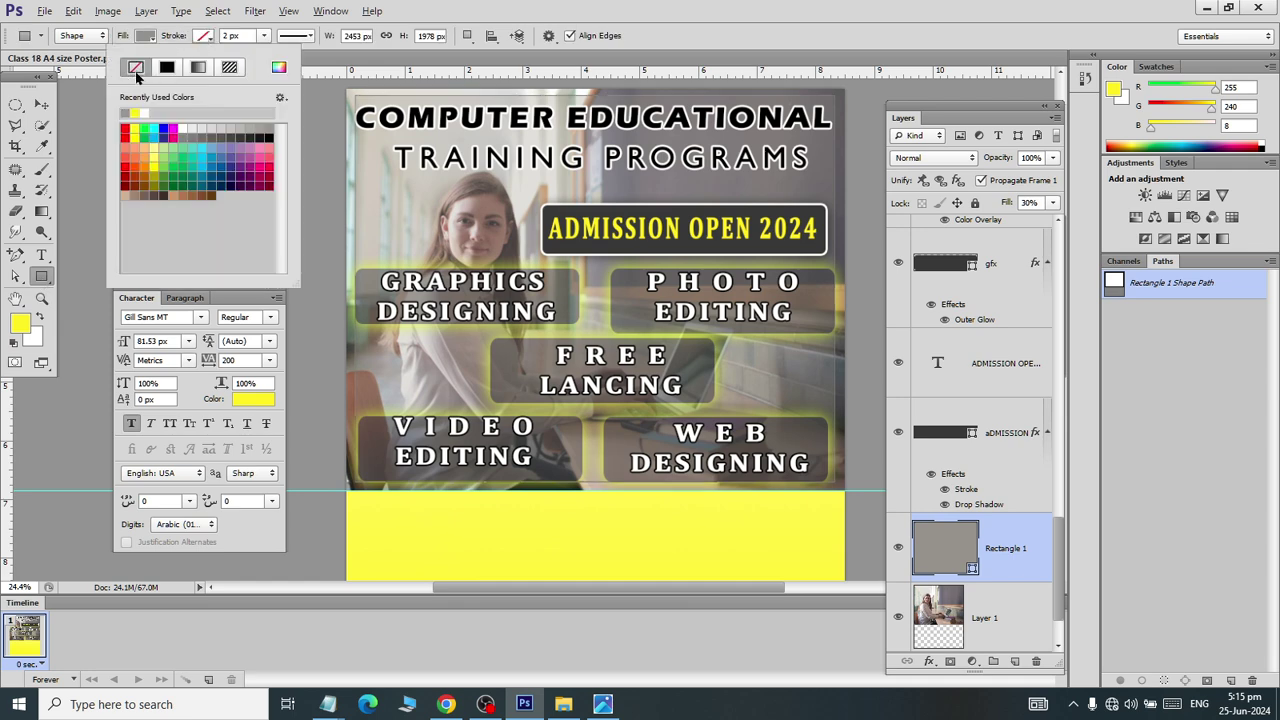
click(41, 104)
scroll(390, 280, down, 1)
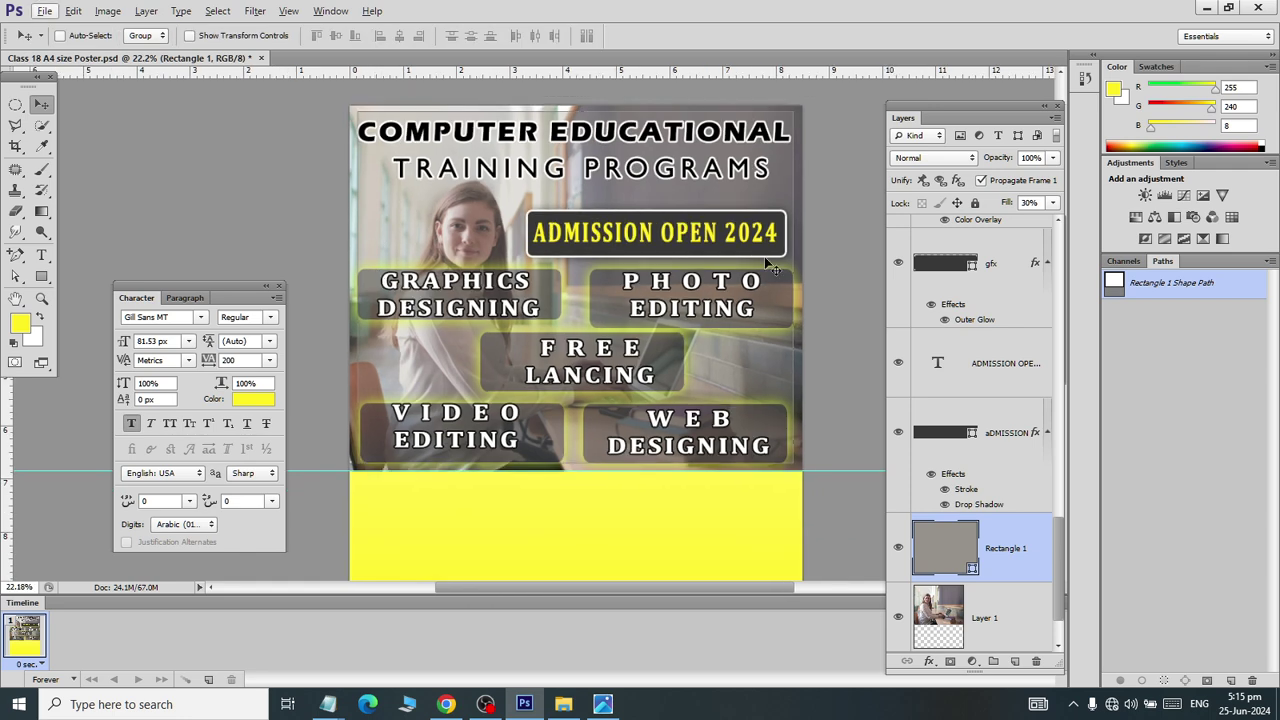
- Toggle the rectangle's visibility to compare, then raise its fill to 50%
click(898, 553)
click(897, 552)
scroll(763, 184, down, 1)
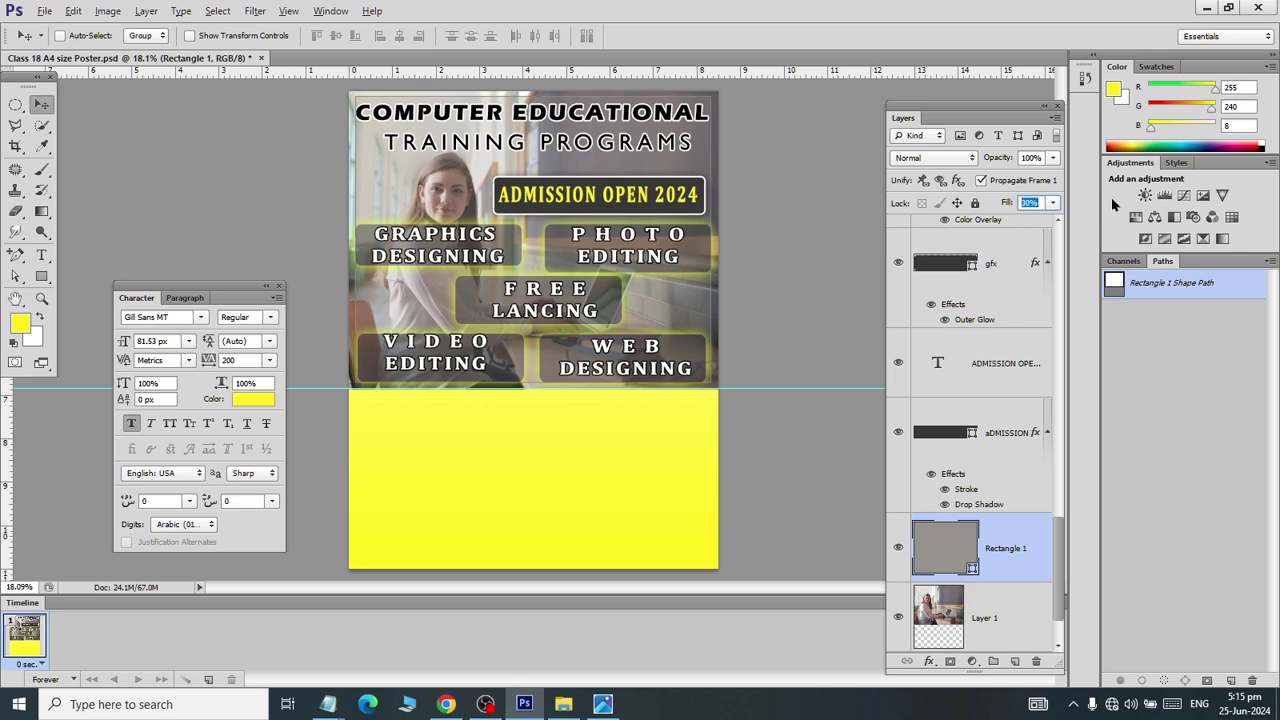
text(50)
key(Return)
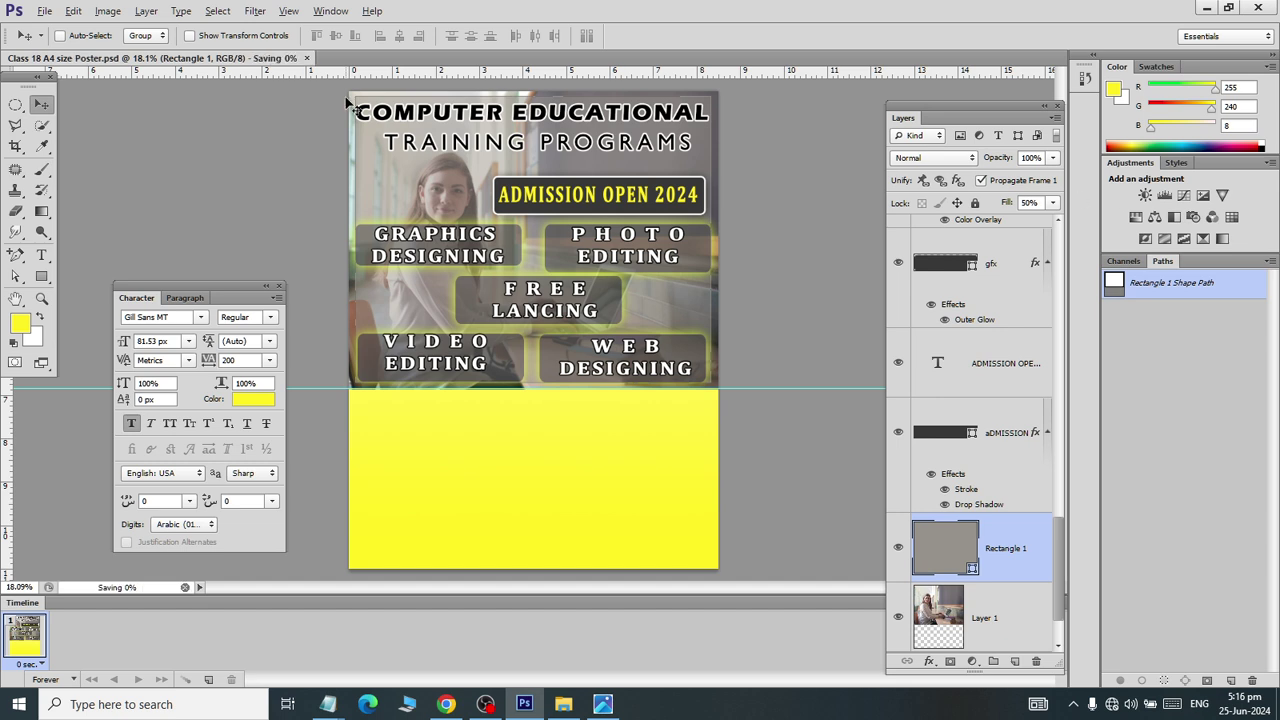
- Compare with the reference poster and select the Layer 1 photo layer
key(alt+Tab)
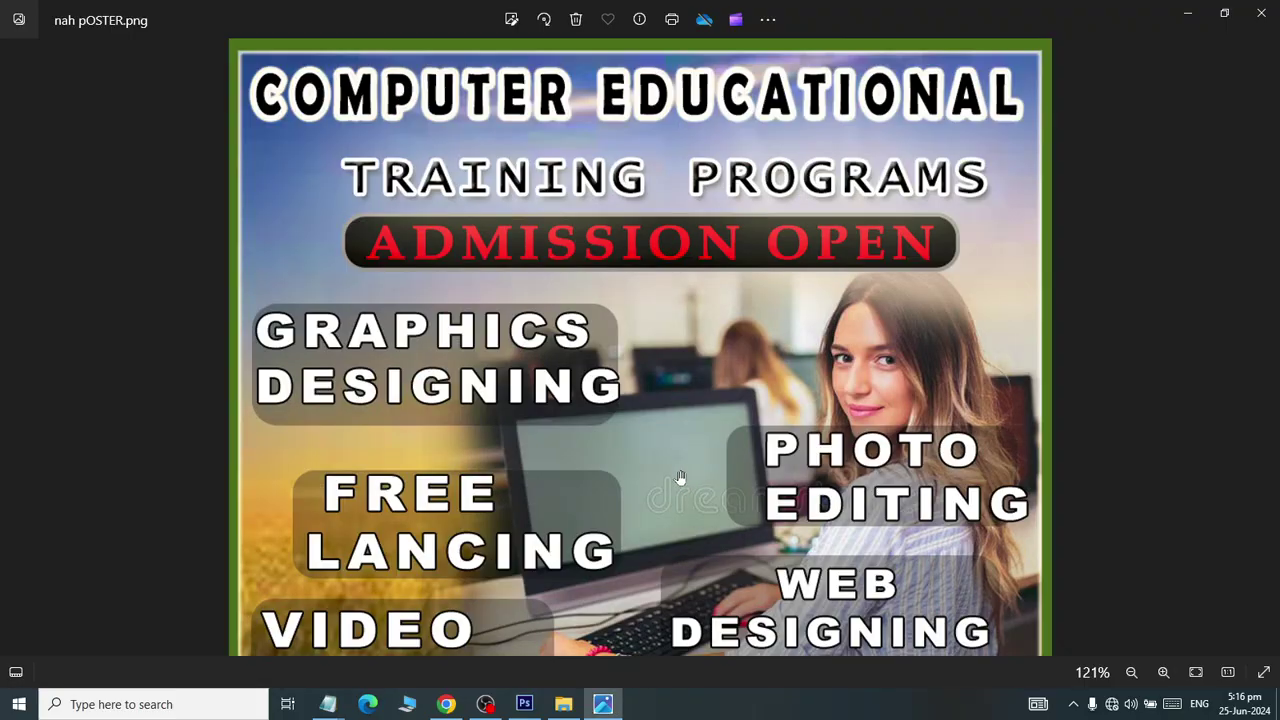
scroll(680, 477, down, 3)
scroll(600, 511, up, 5)
scroll(600, 511, up, 1)
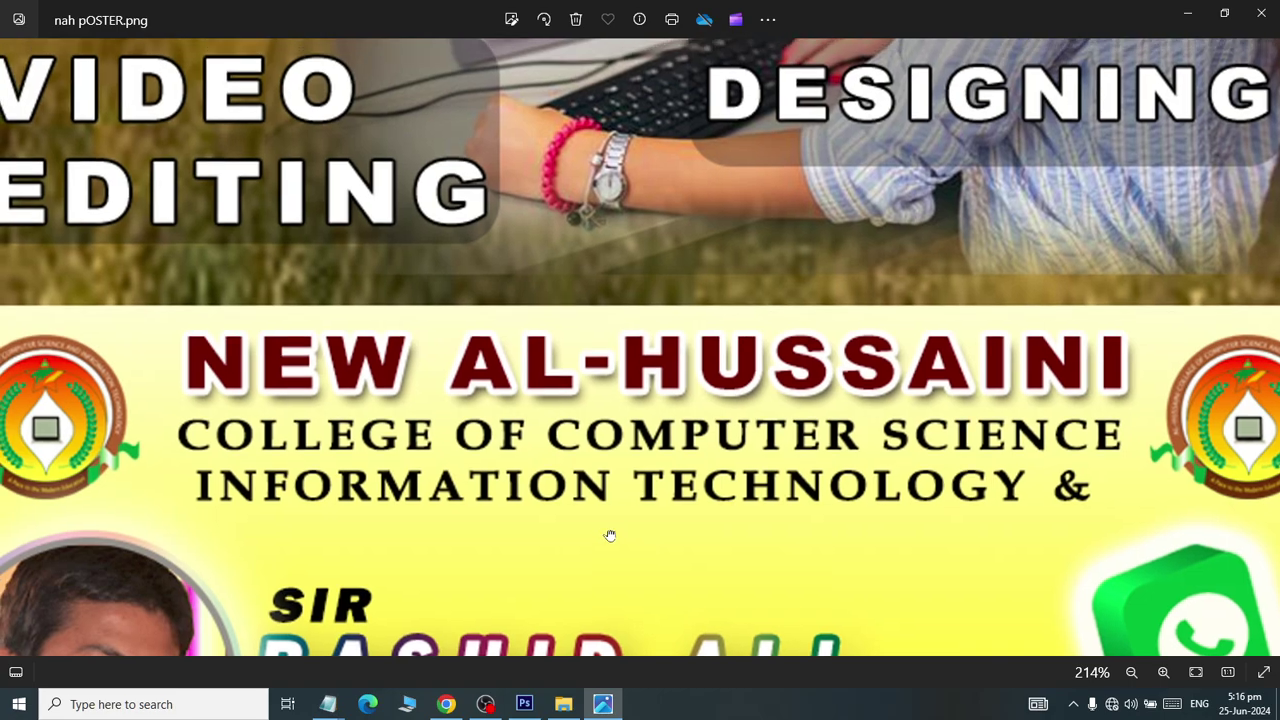
key(alt+Tab)
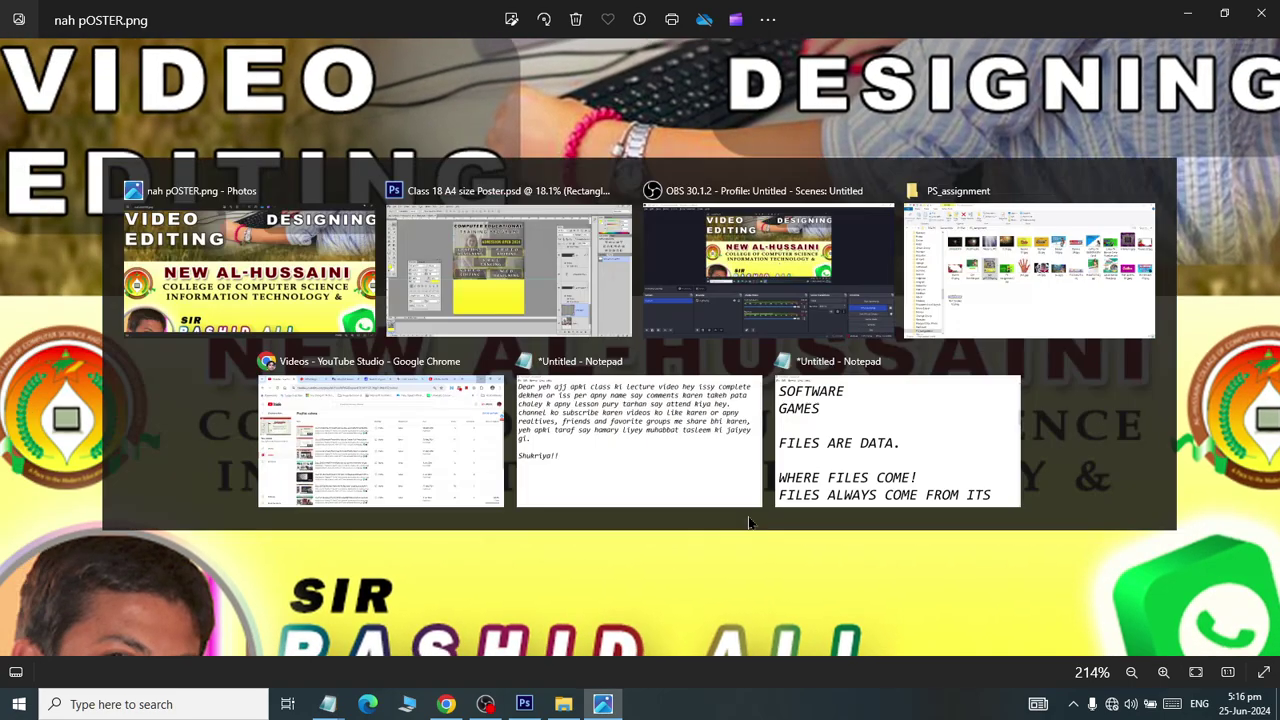
click(1015, 624)
- Select Layer 0 and start a new heading text line on the yellow panel
scroll(1012, 618, down, 1)
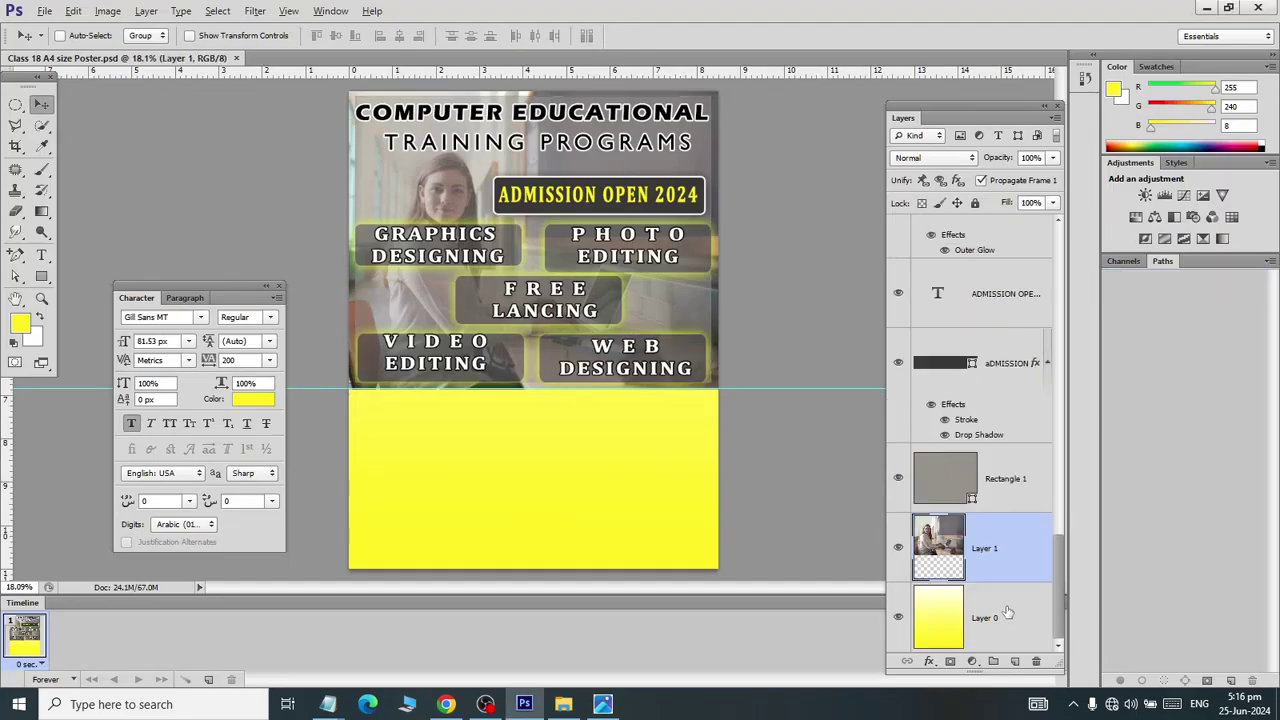
click(1006, 613)
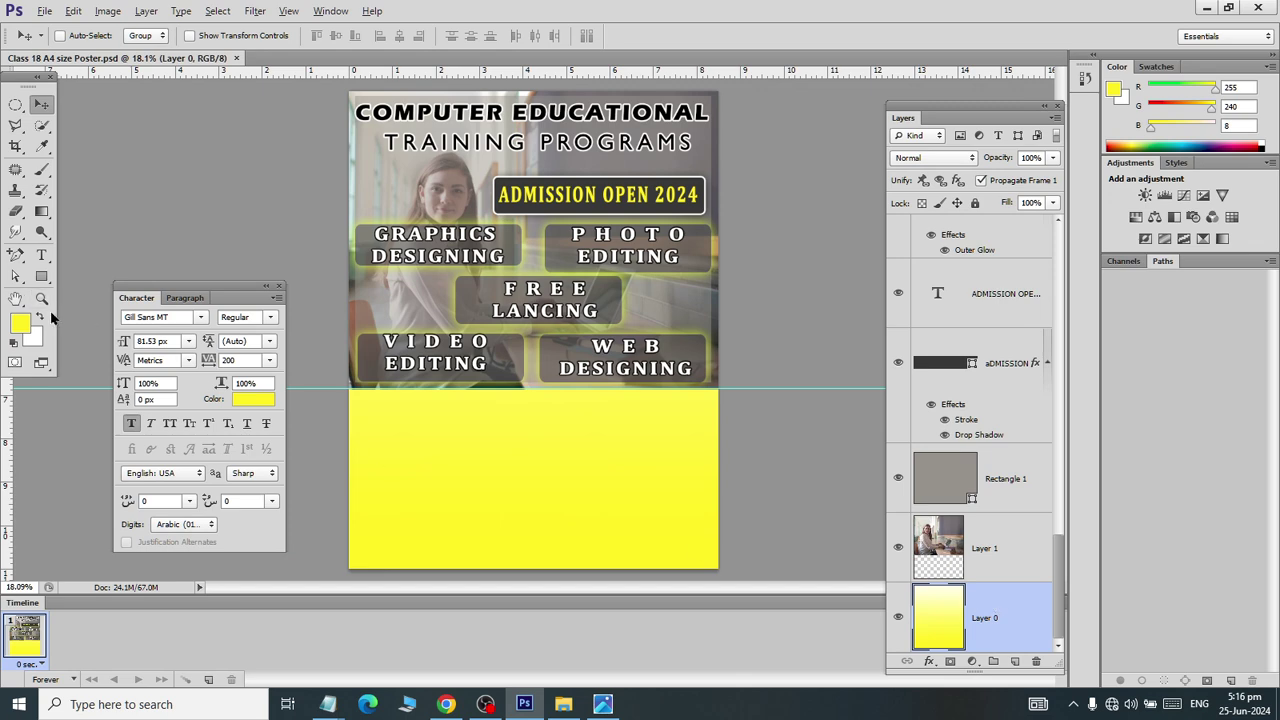
click(41, 255)
click(438, 447)
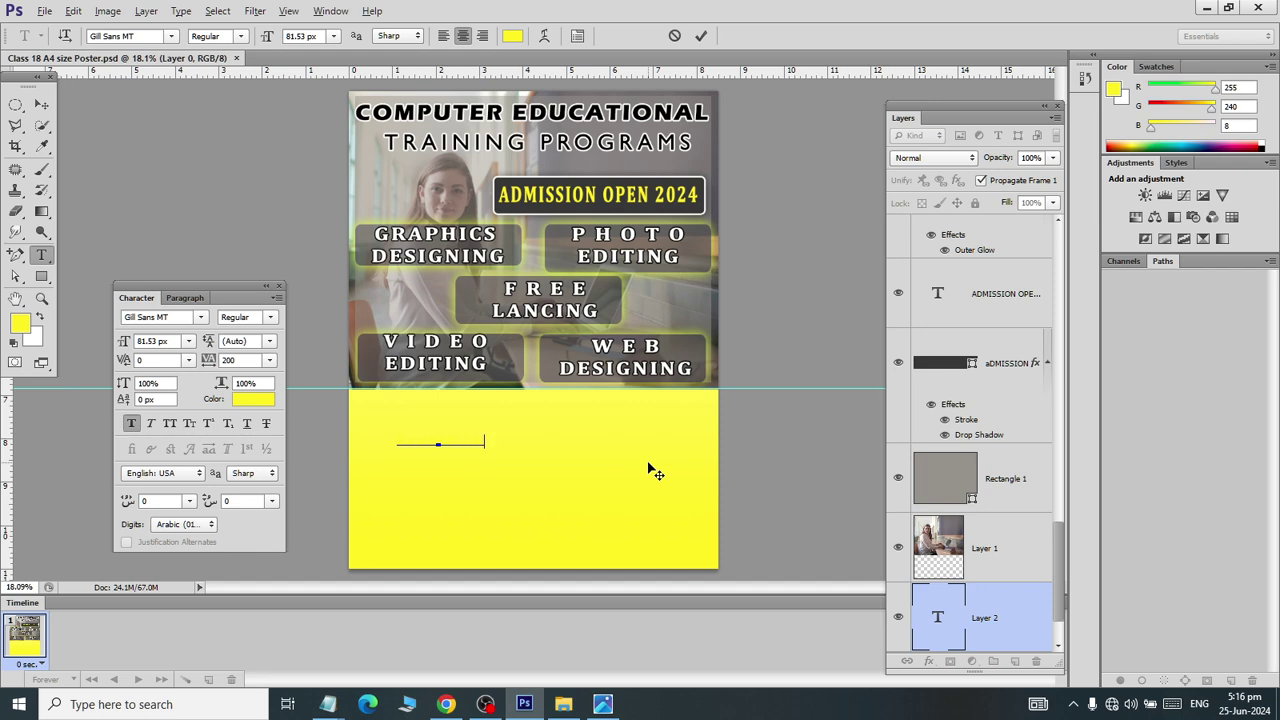
- Colour the heading text dark red (a41801)
key(ctrl+a)
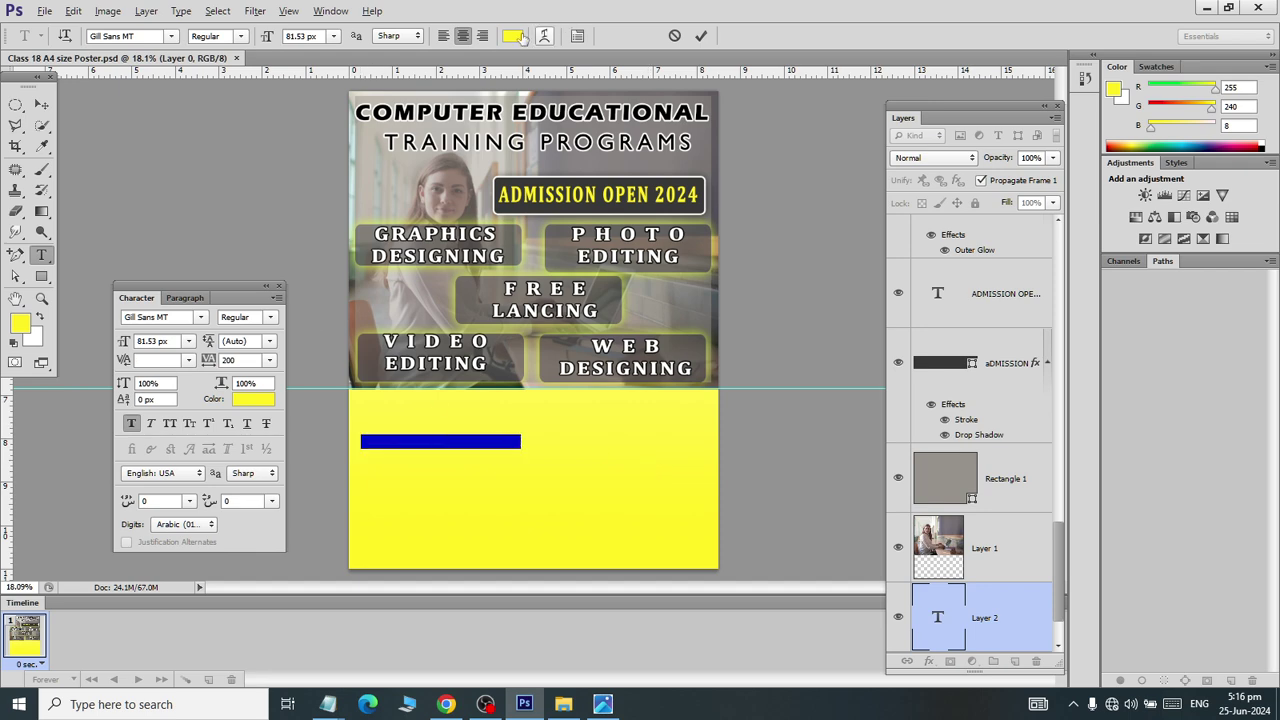
click(512, 36)
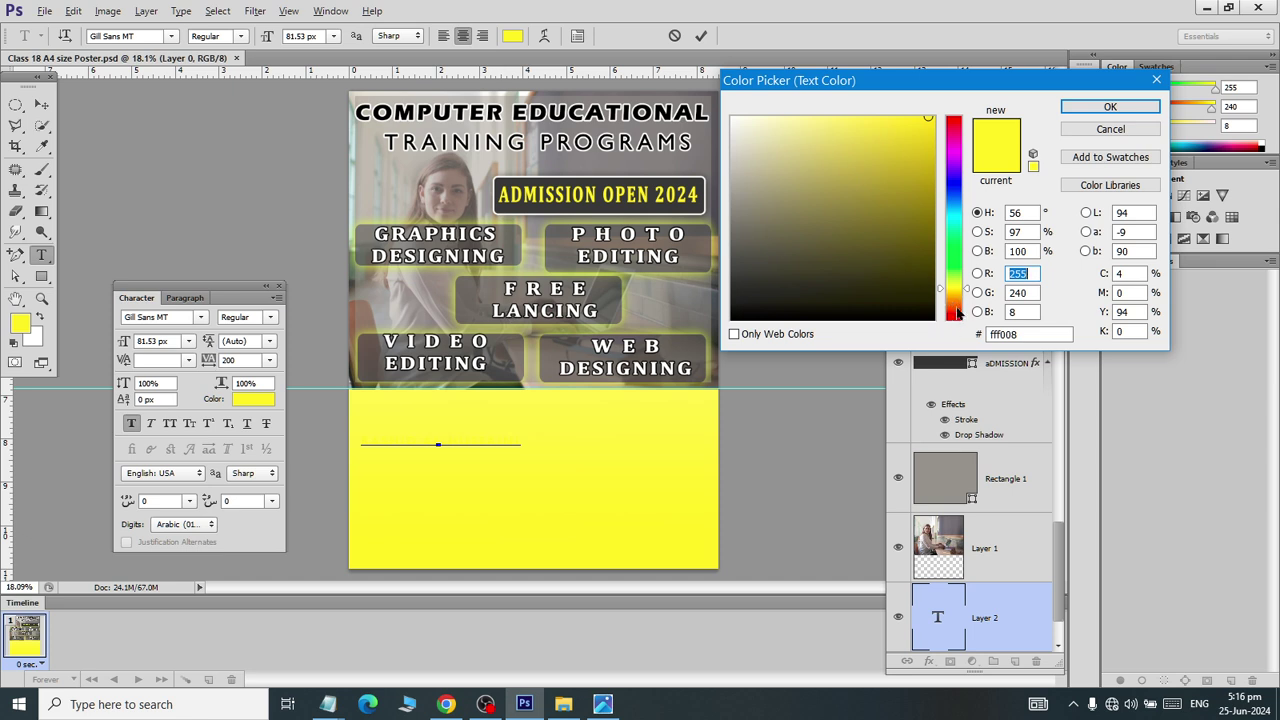
click(958, 313)
click(934, 212)
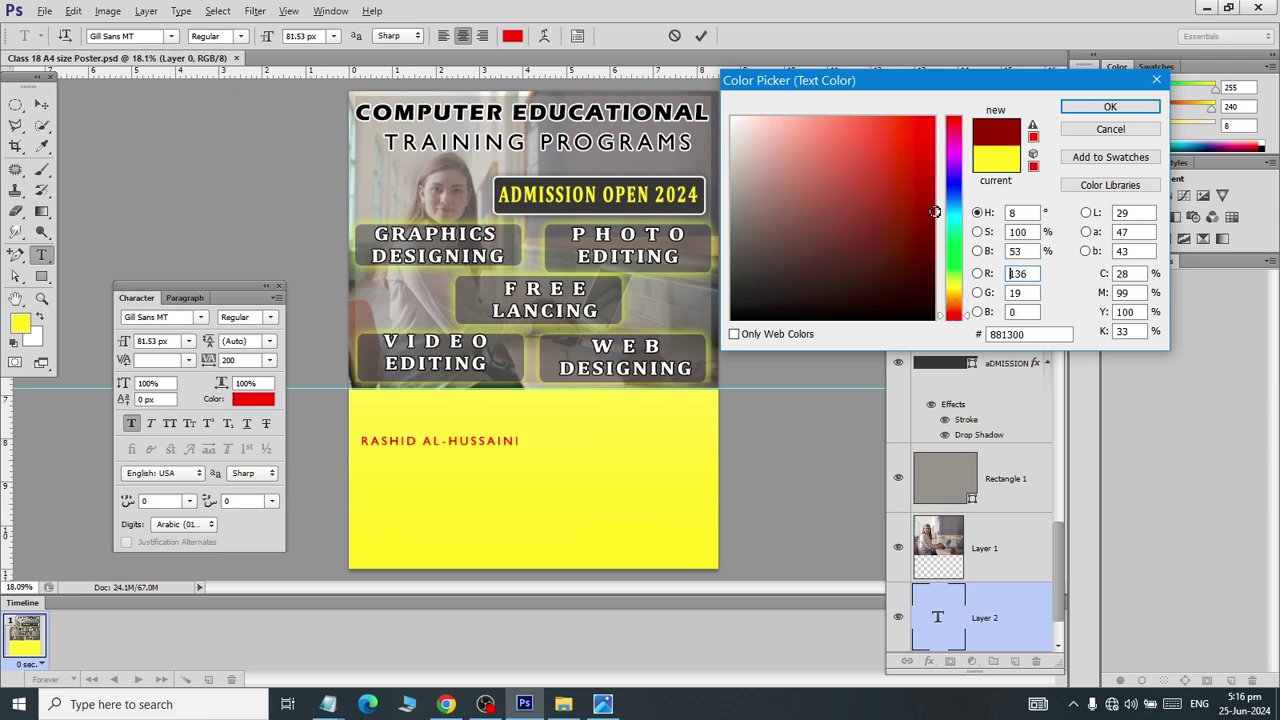
click(932, 189)
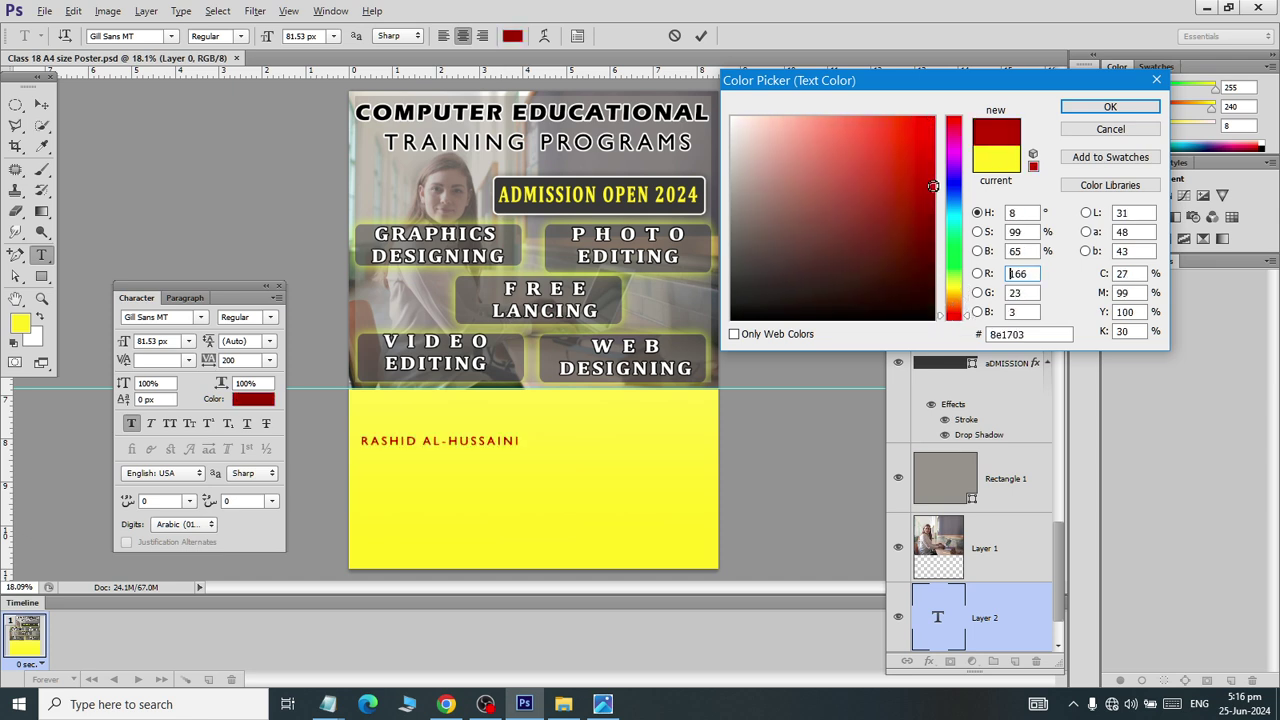
click(1087, 108)
- Set the heading font to Swis721 BlkEx BT and commit it
click(172, 36)
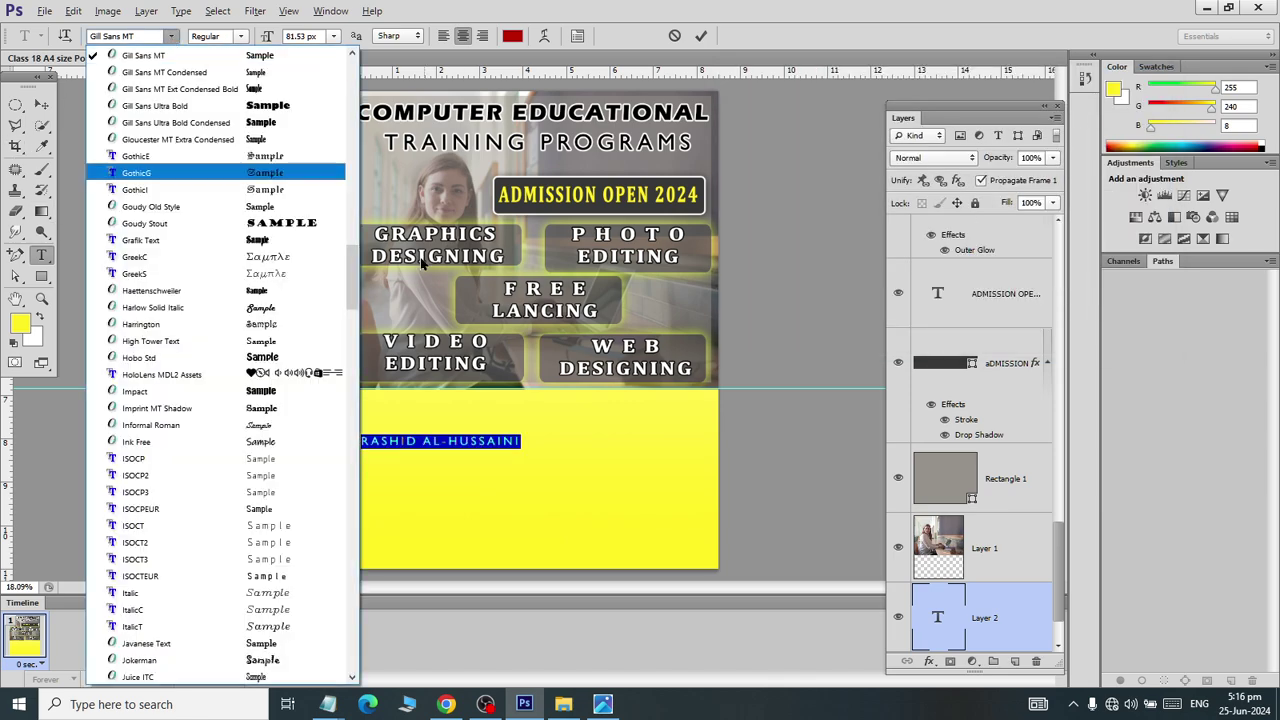
drag(352, 300, 352, 505)
click(310, 209)
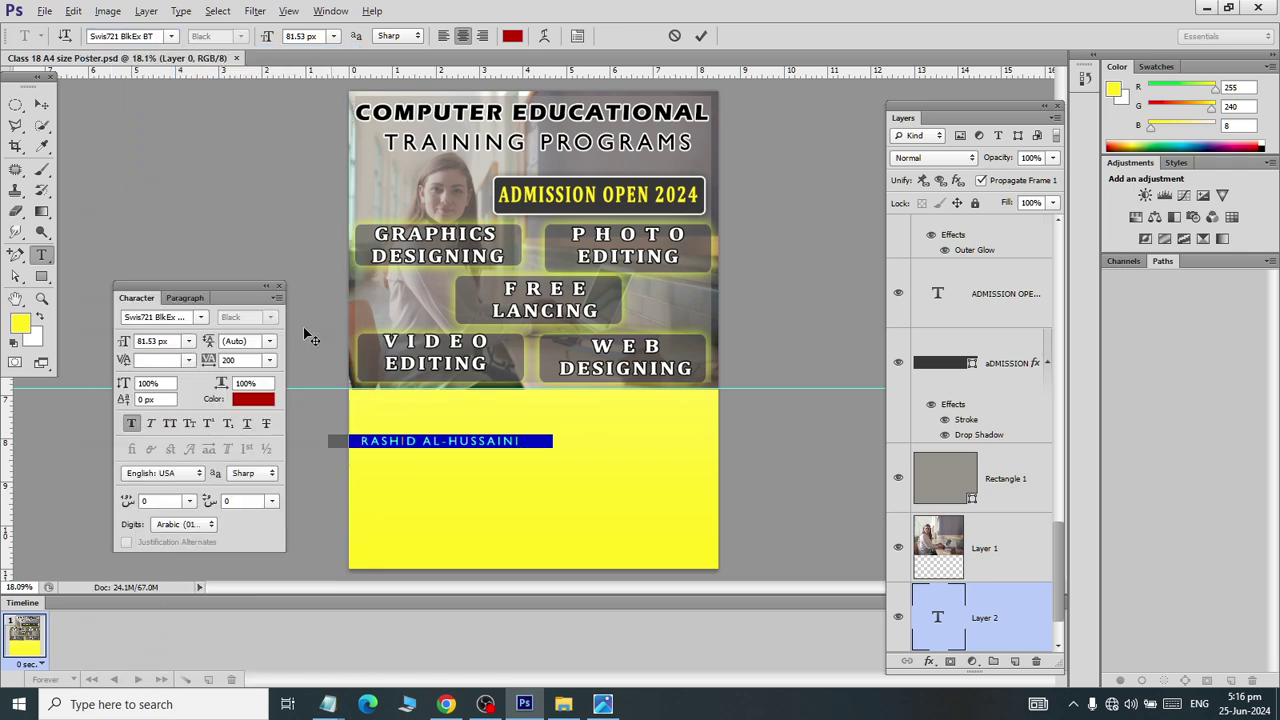
click(41, 104)
- Move the red heading to the top of the yellow band and scale it to fit
key(ctrl+t)
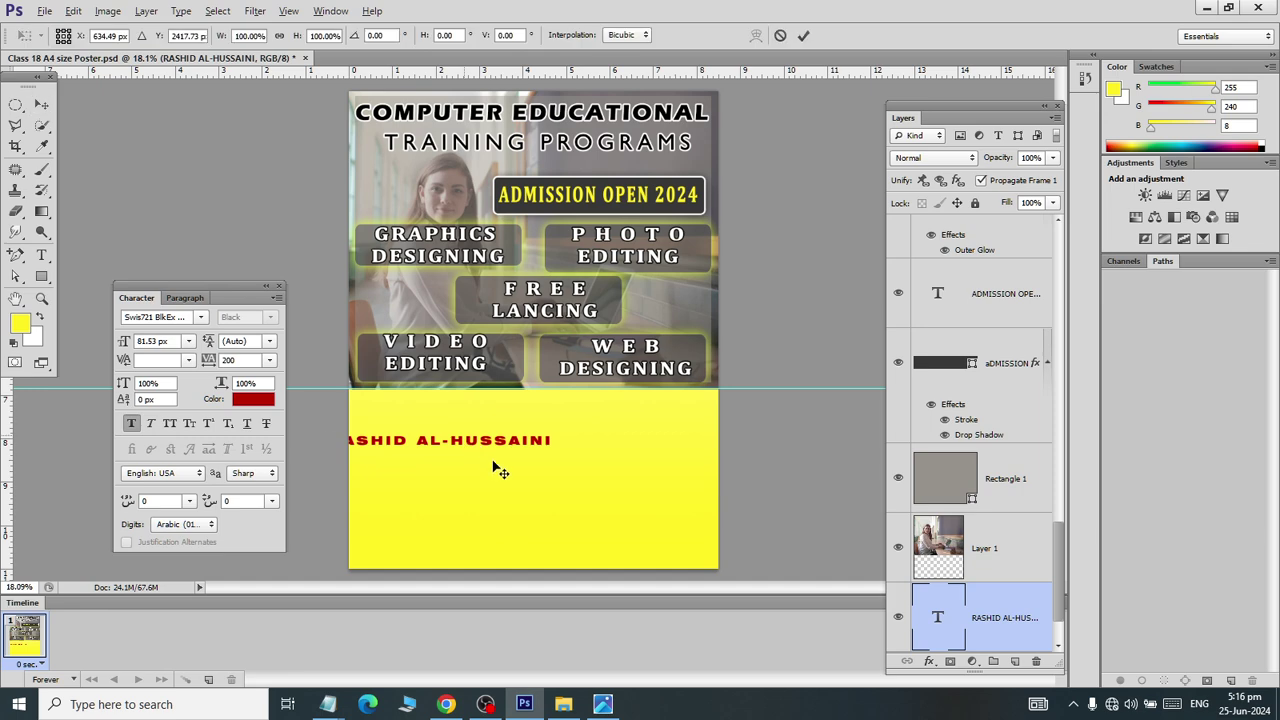
drag(513, 447, 612, 422)
scroll(612, 422, up, 2)
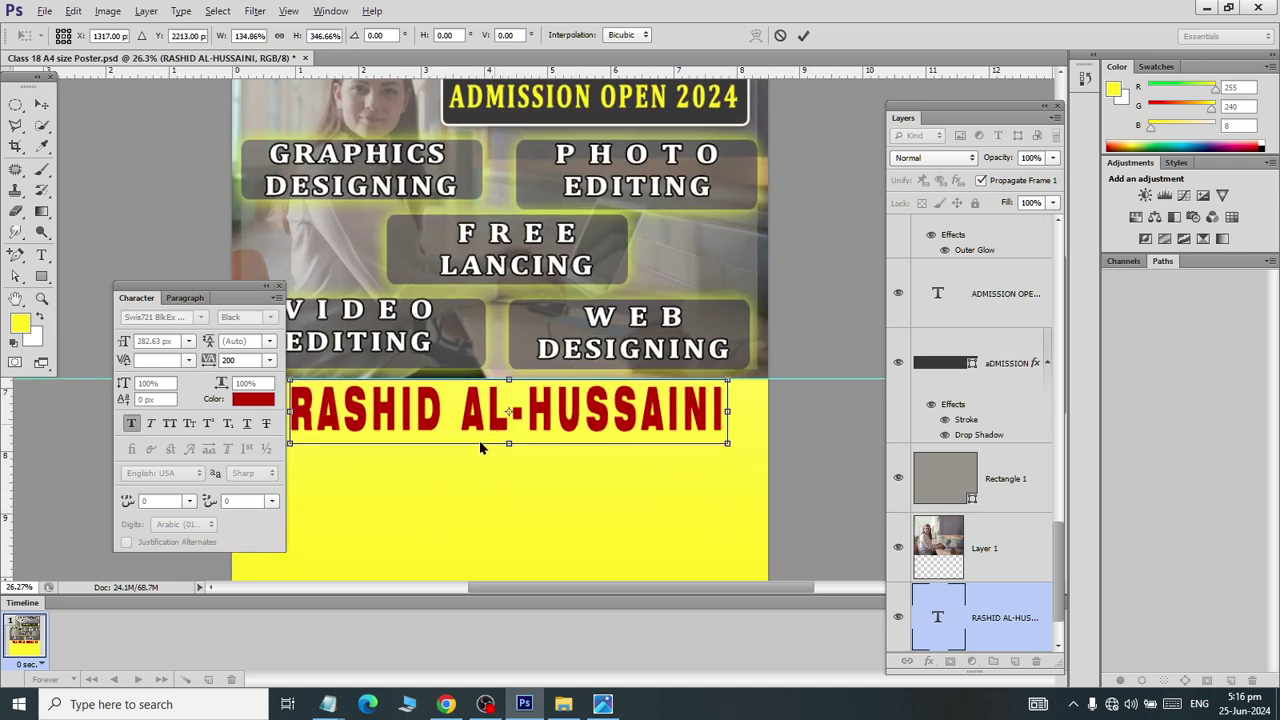
drag(512, 436, 513, 435)
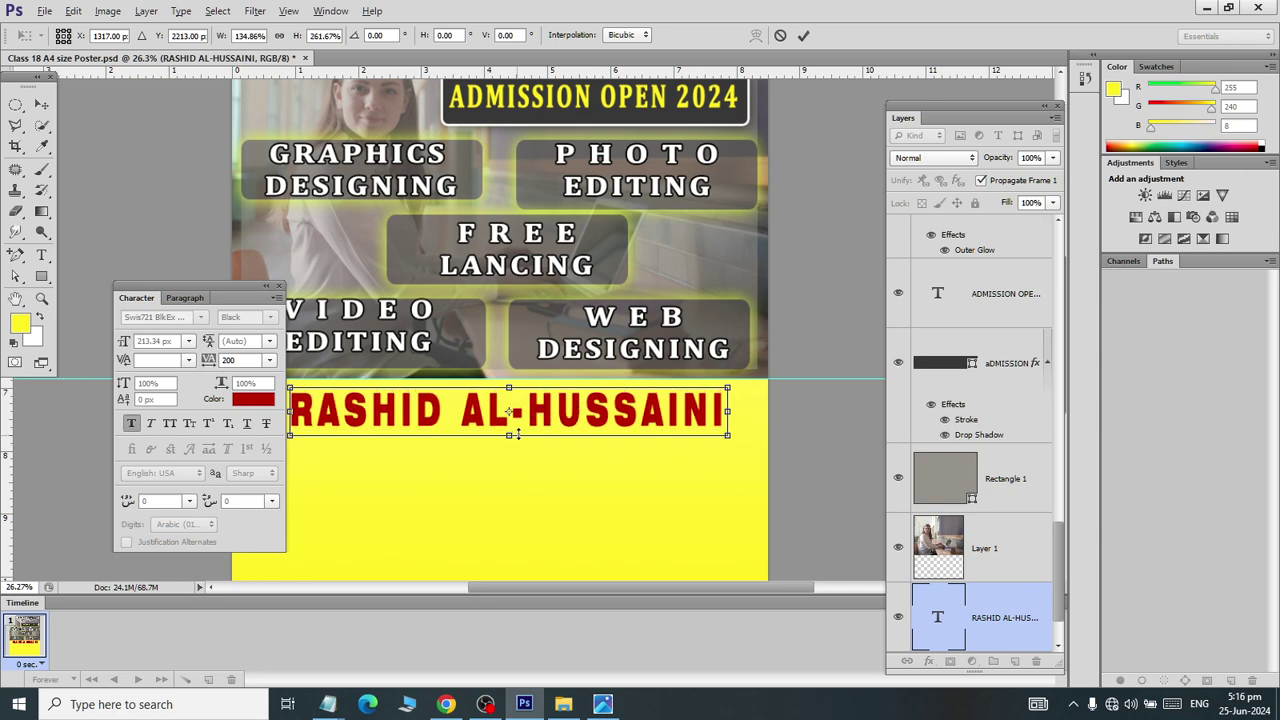
click(41, 104)
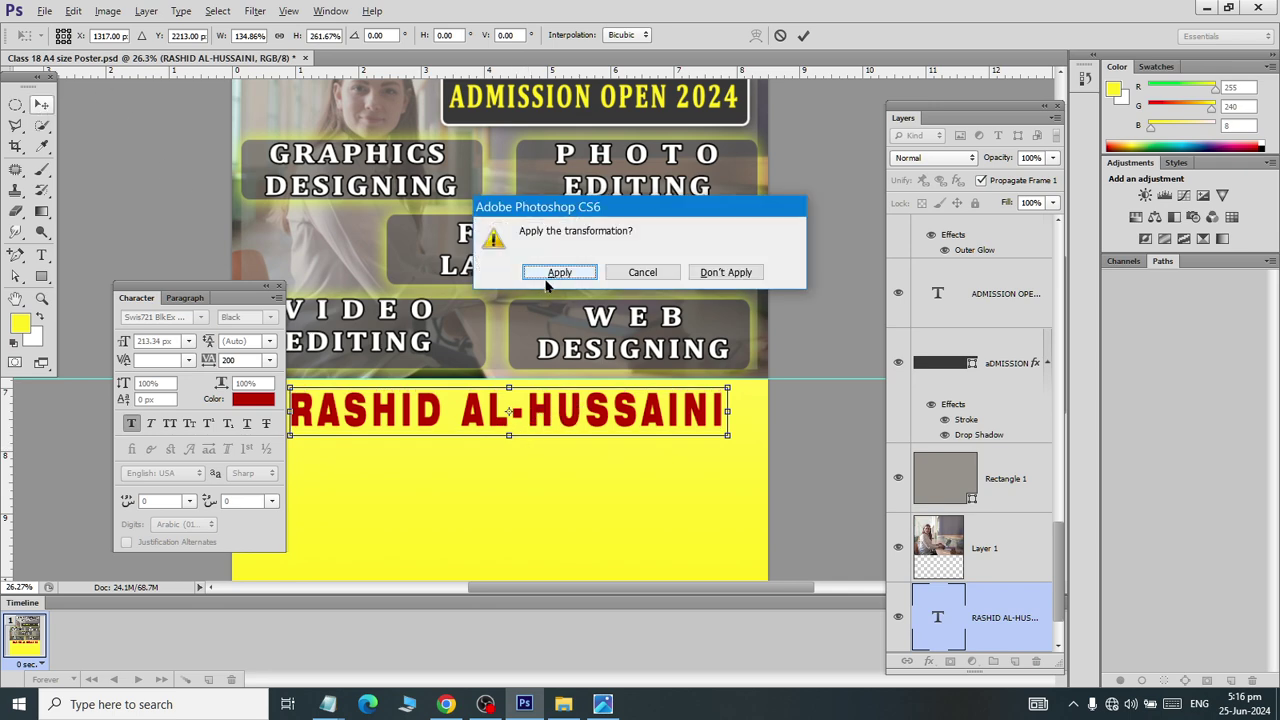
click(562, 271)
scroll(556, 278, down, 2)
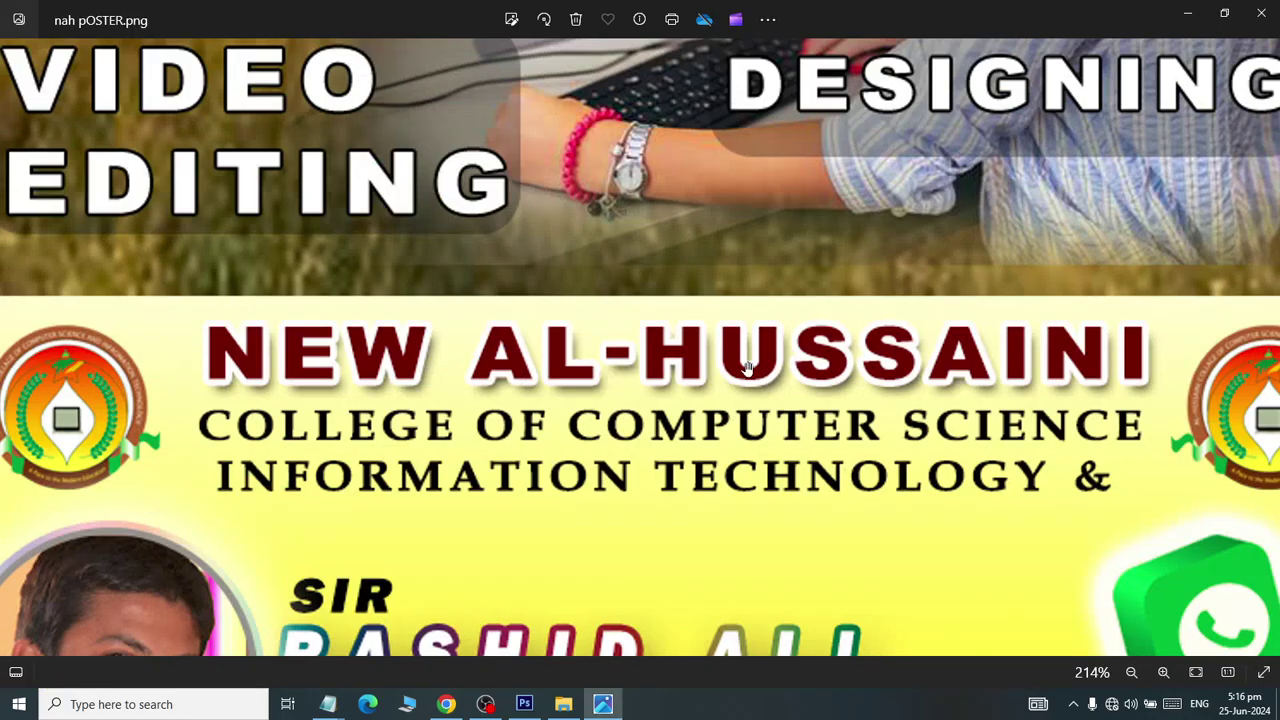
scroll(648, 393, up, 2)
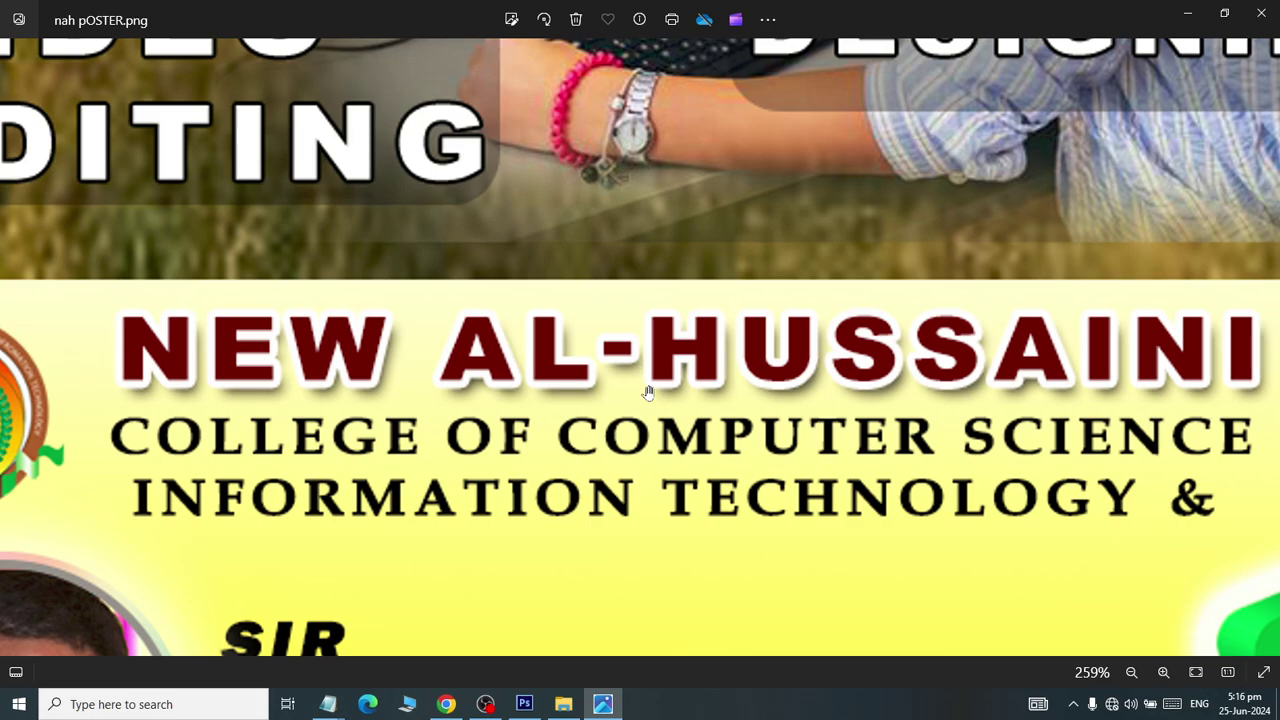
key(alt+Tab)
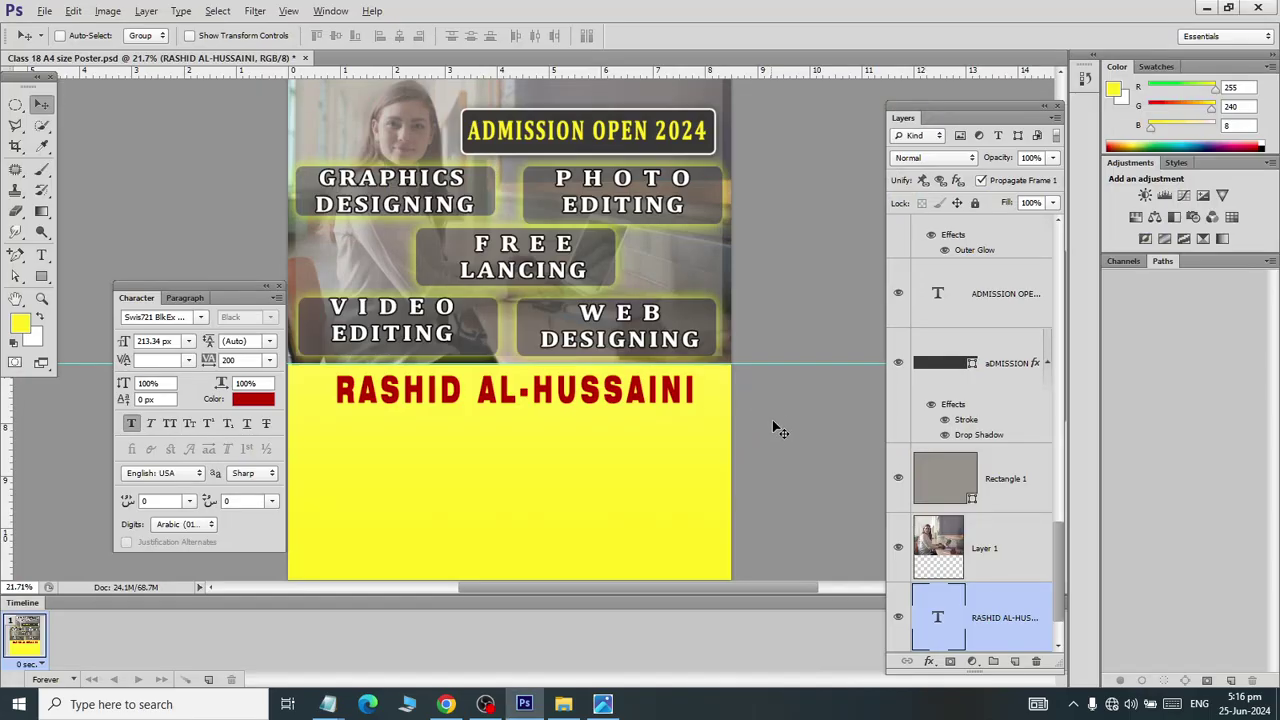
- Give the heading a Color Overlay of dark maroon #620303 via Blending Options
scroll(645, 395, up, 3)
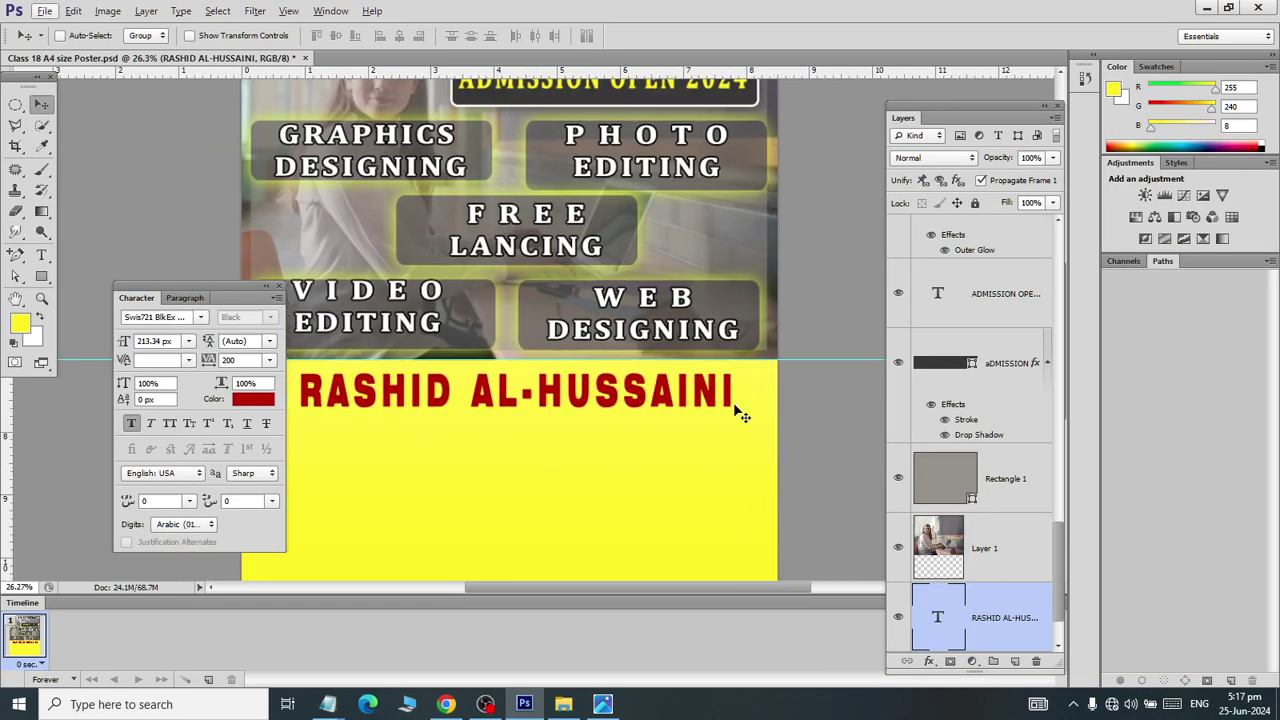
click(929, 661)
click(950, 456)
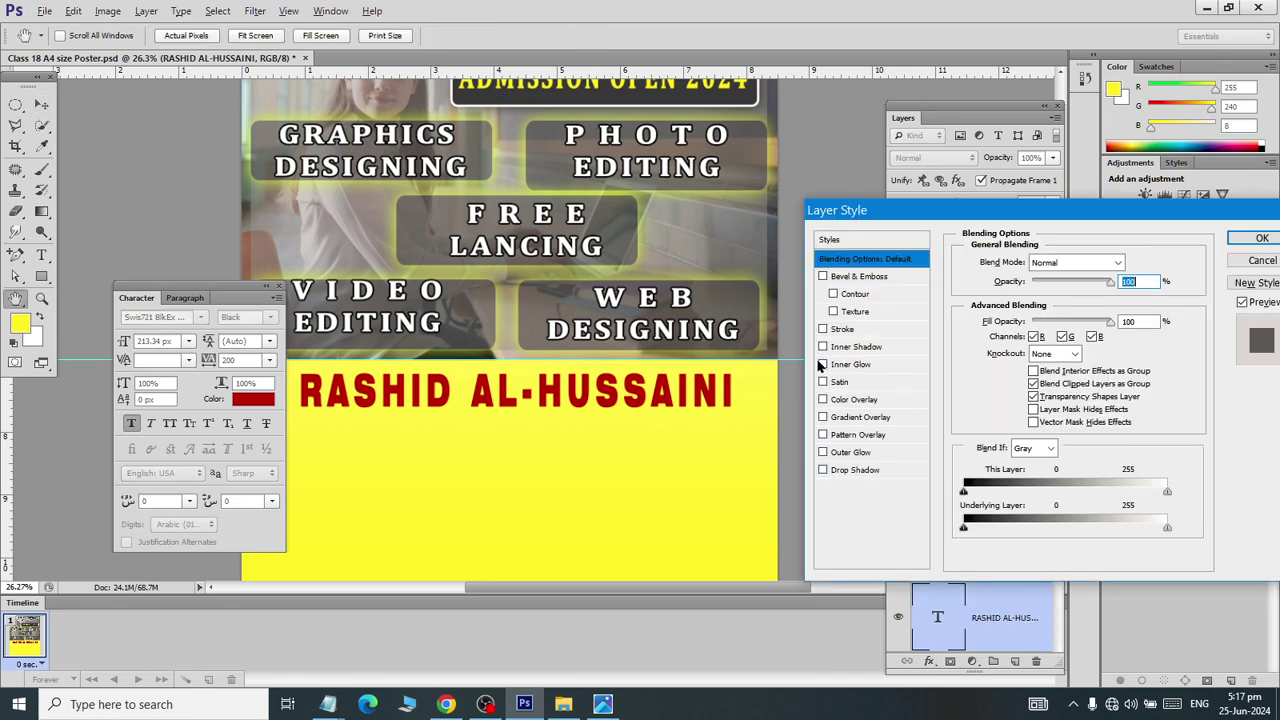
key(alt+Tab)
key(alt+Tab)
click(842, 399)
click(1136, 263)
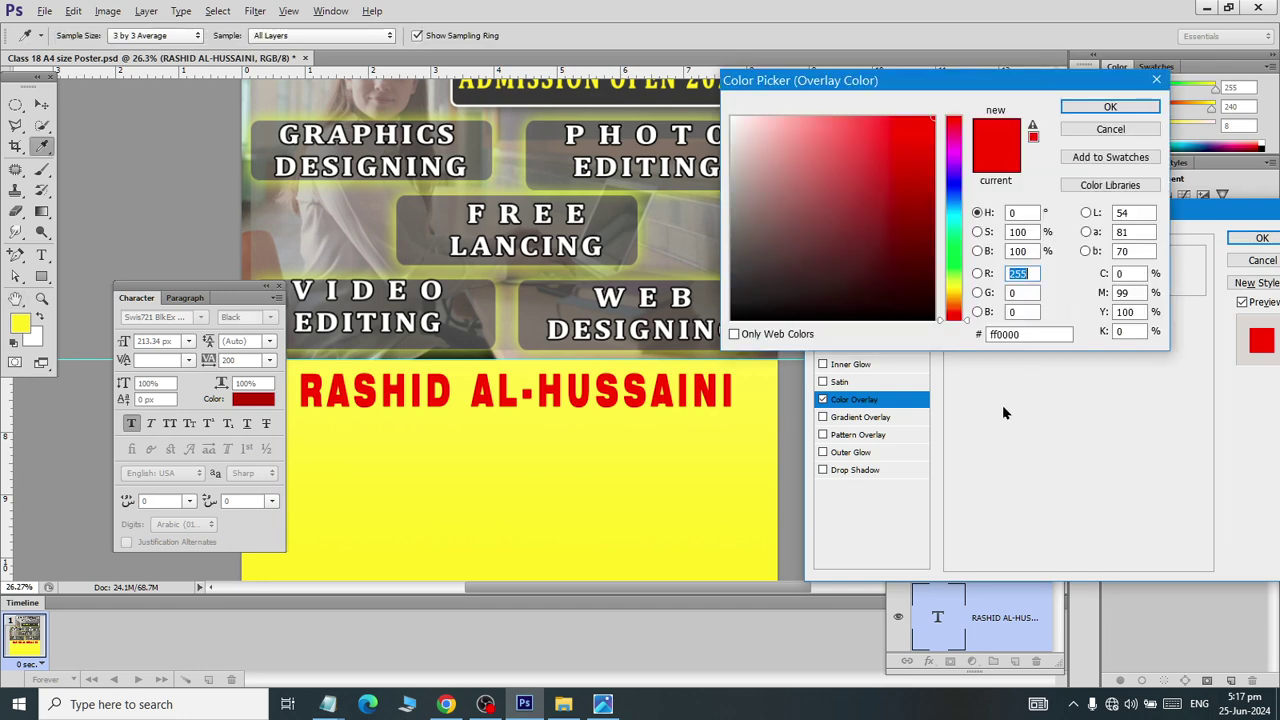
click(930, 259)
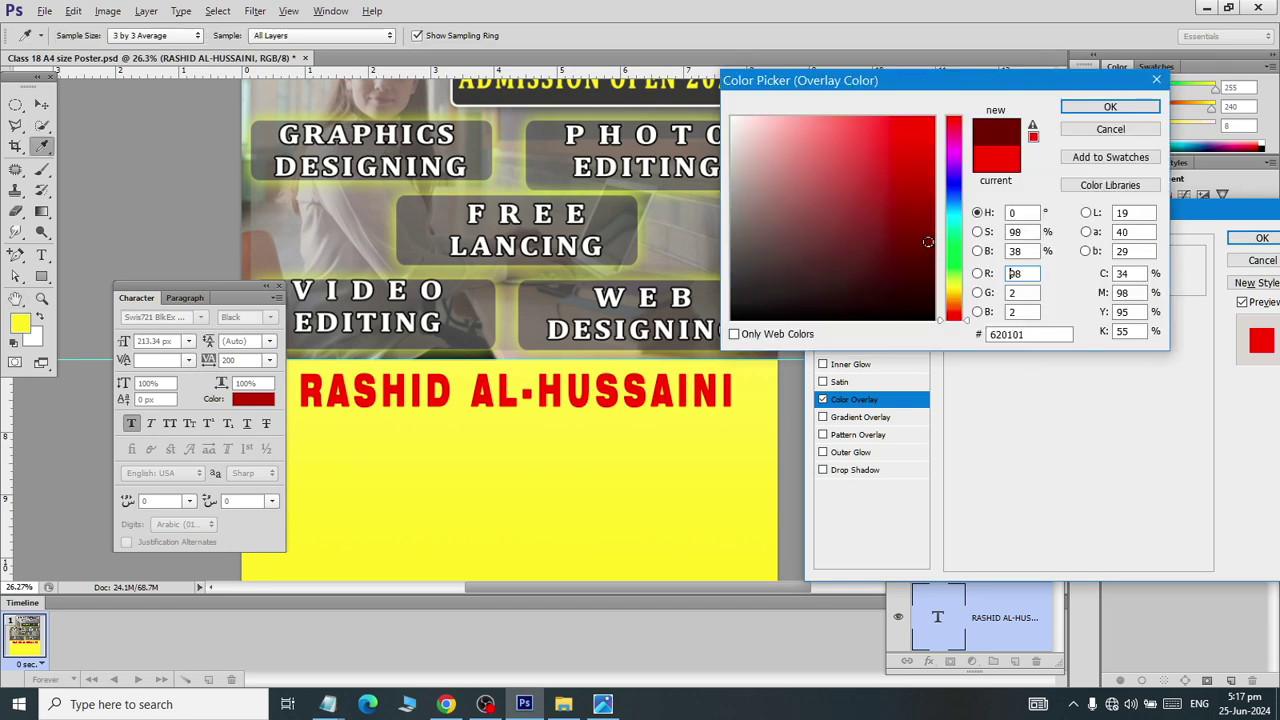
click(1102, 106)
- Add a white 16 px stroke around the heading letters
click(822, 329)
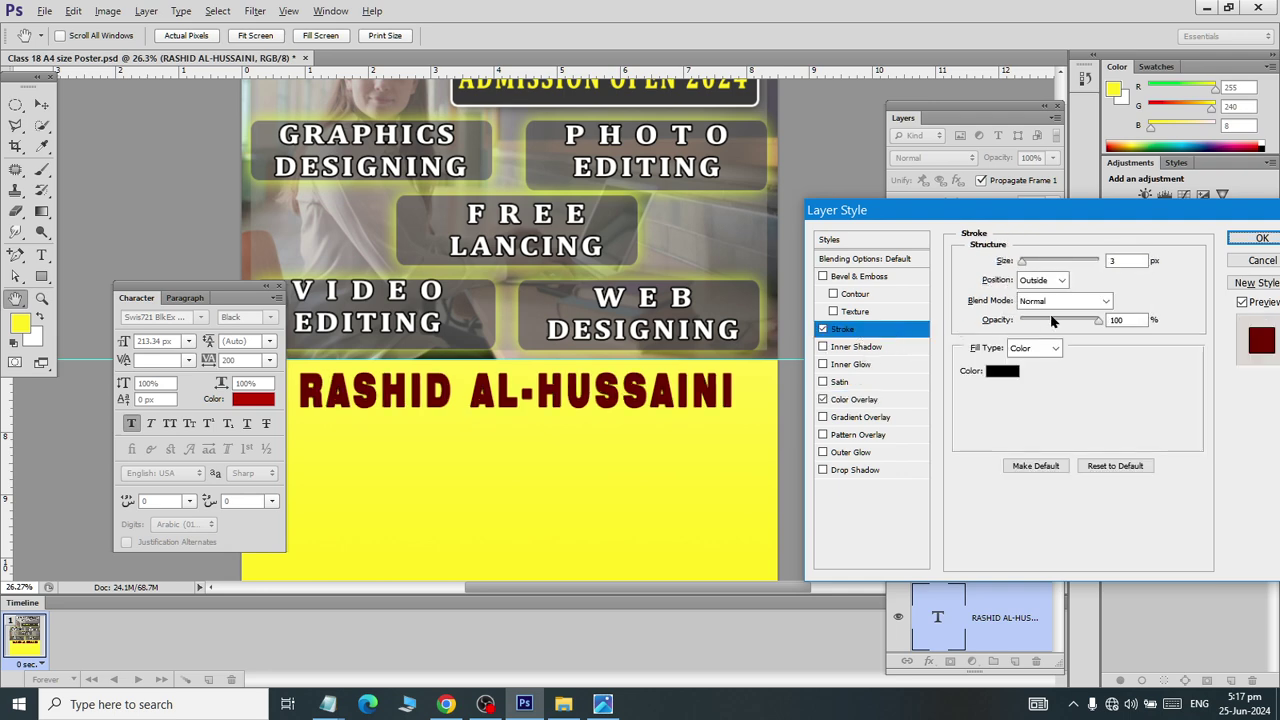
click(1002, 371)
click(732, 118)
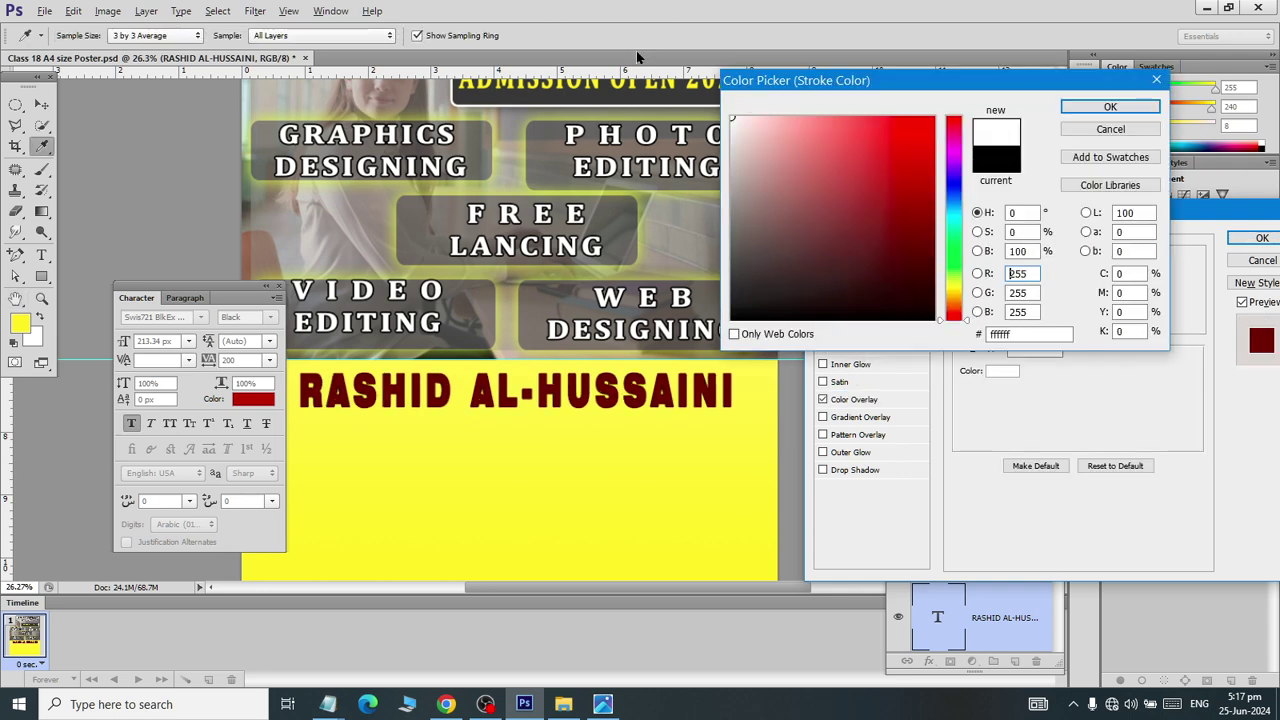
click(1087, 106)
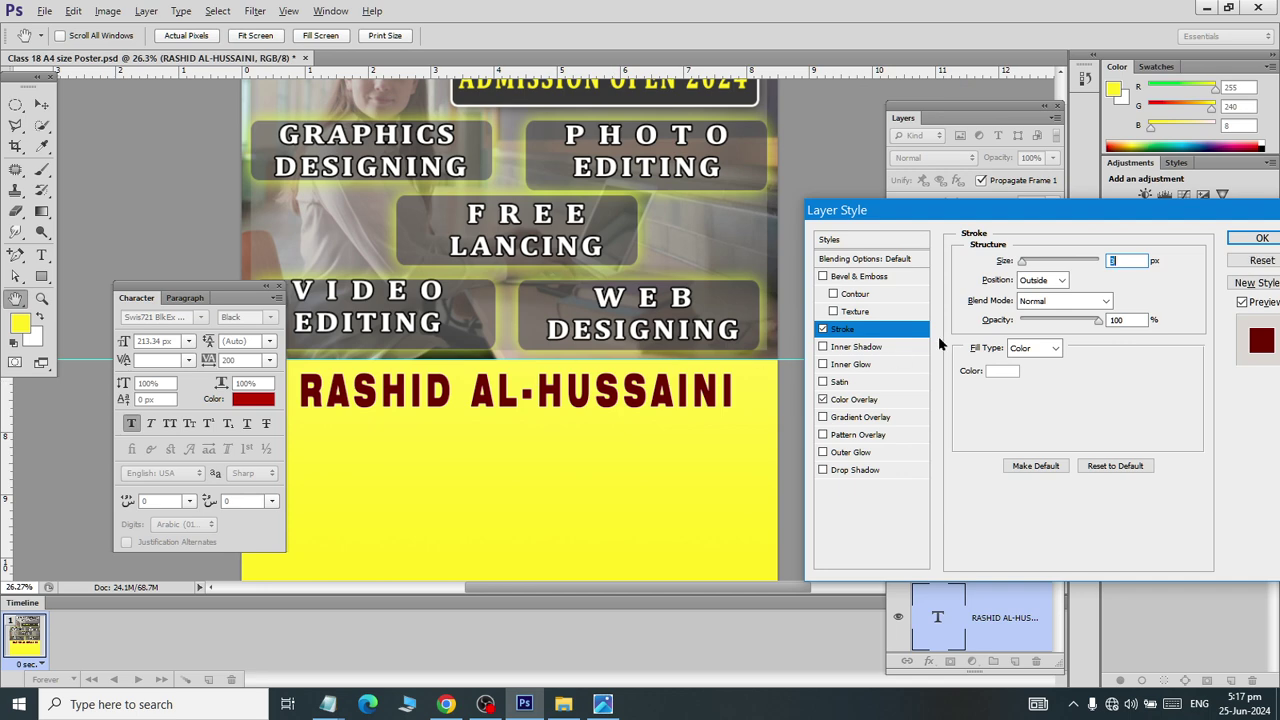
- Add a size-16 drop shadow, apply the styles, and compare with the reference
scroll(1127, 259, up, 13)
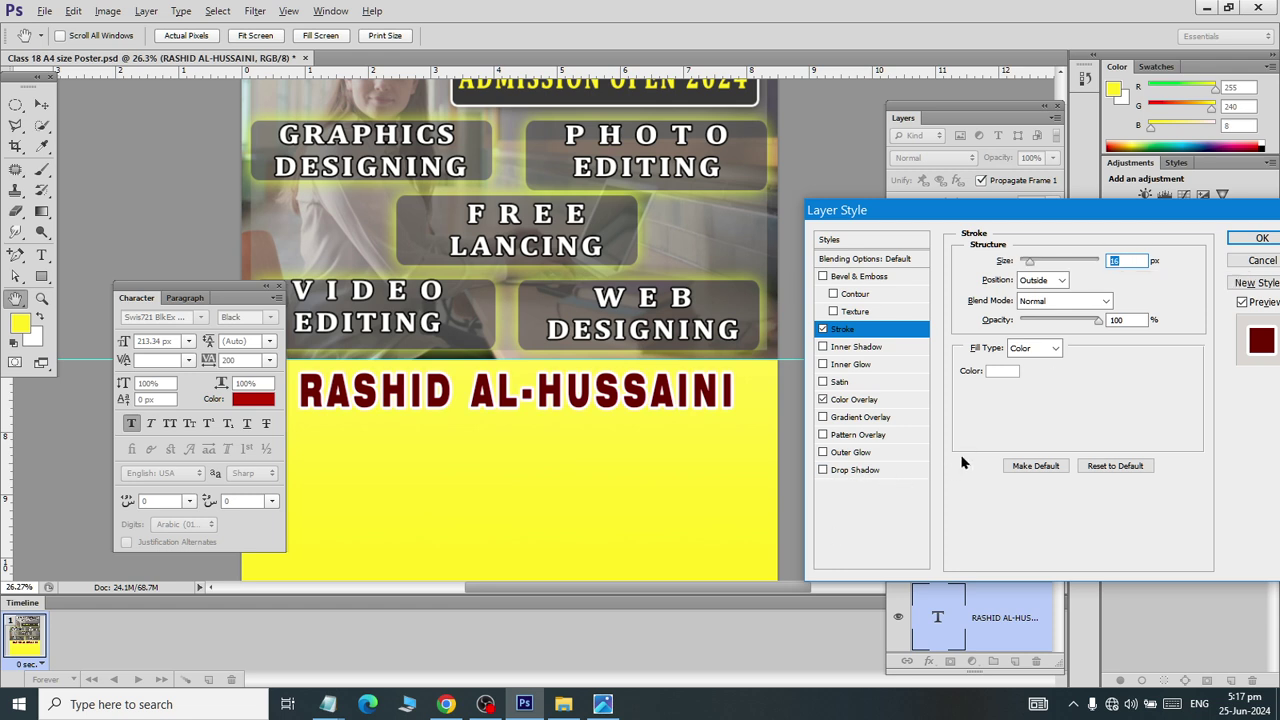
click(823, 470)
click(870, 469)
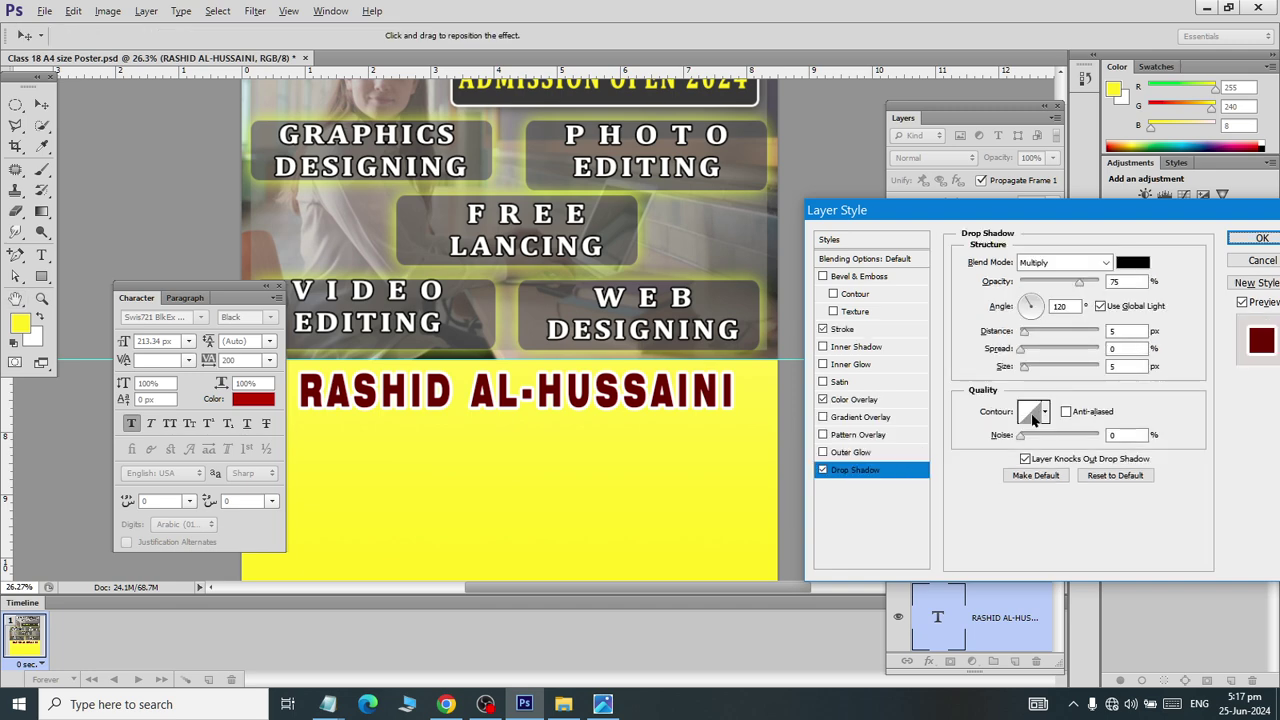
drag(1026, 369, 1046, 377)
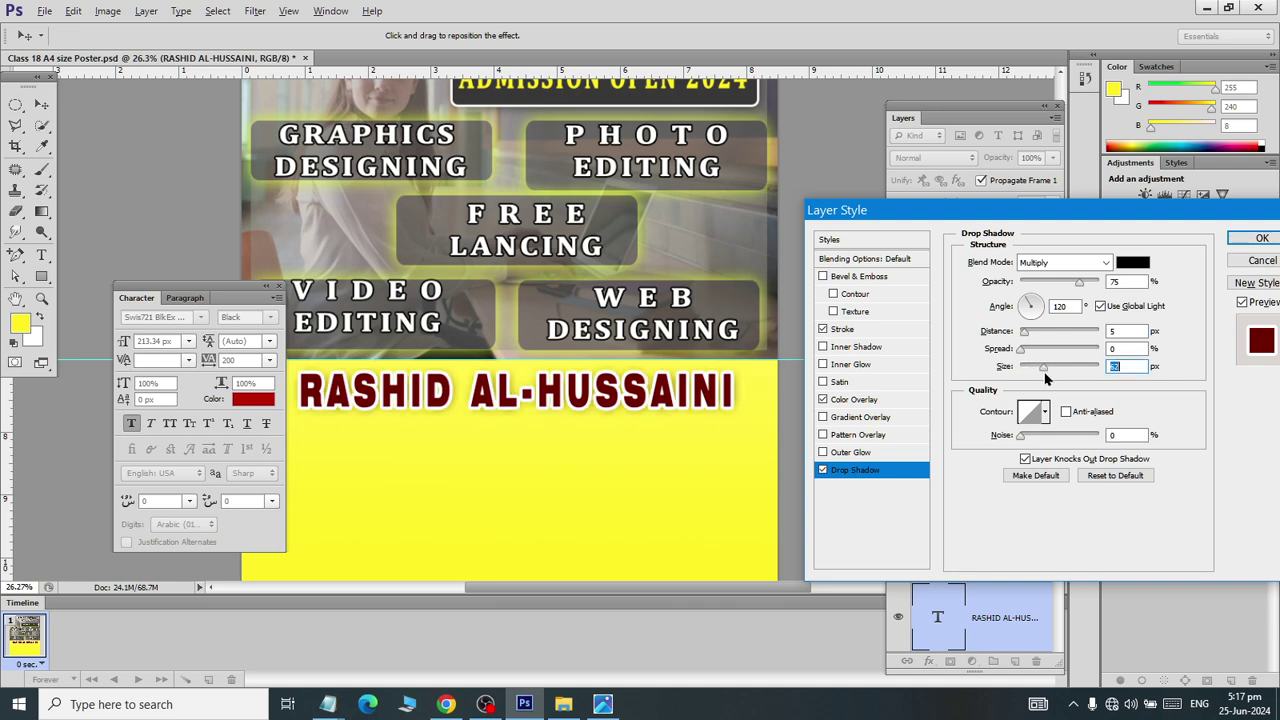
click(1261, 239)
scroll(537, 409, up, 5)
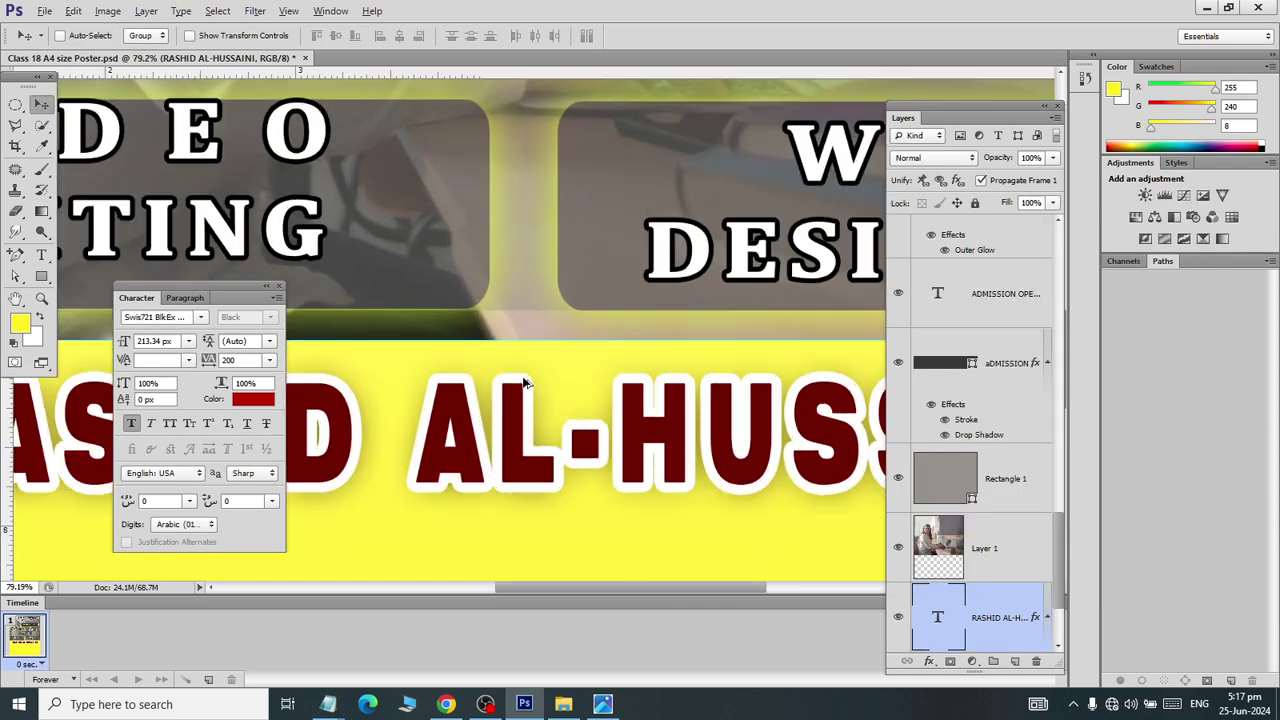
key(alt+Tab)
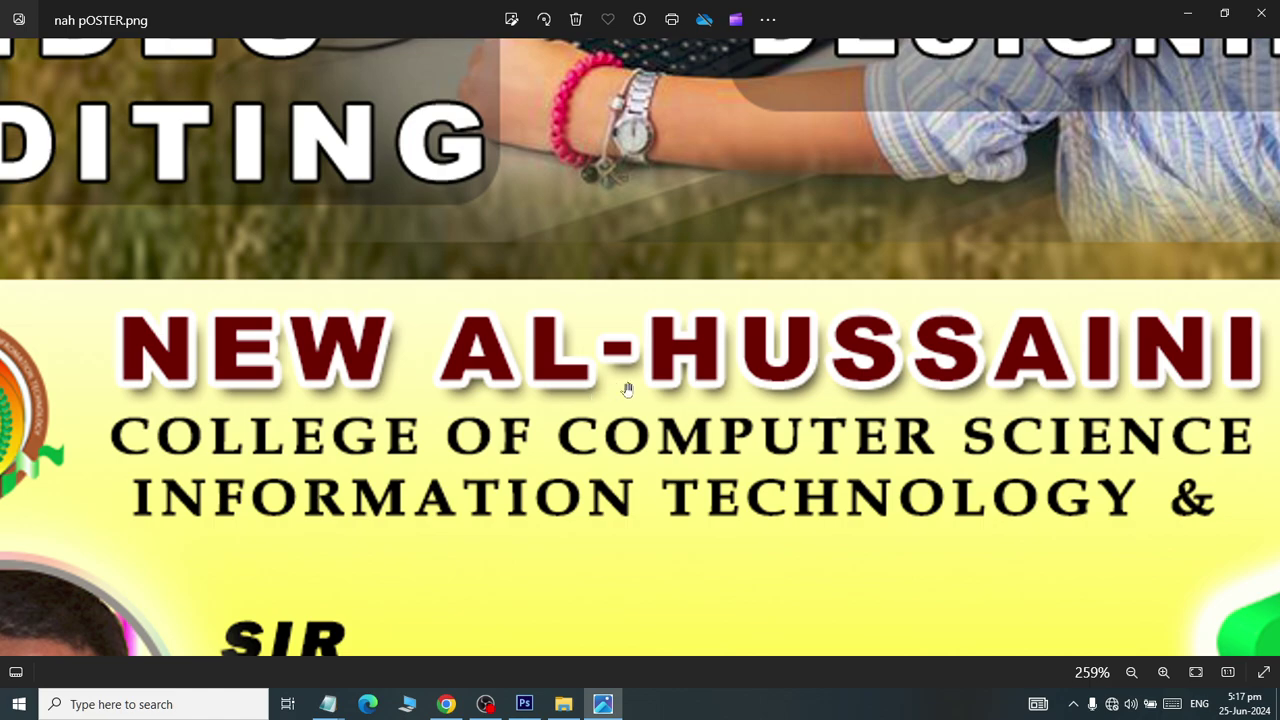
key(alt+Tab)
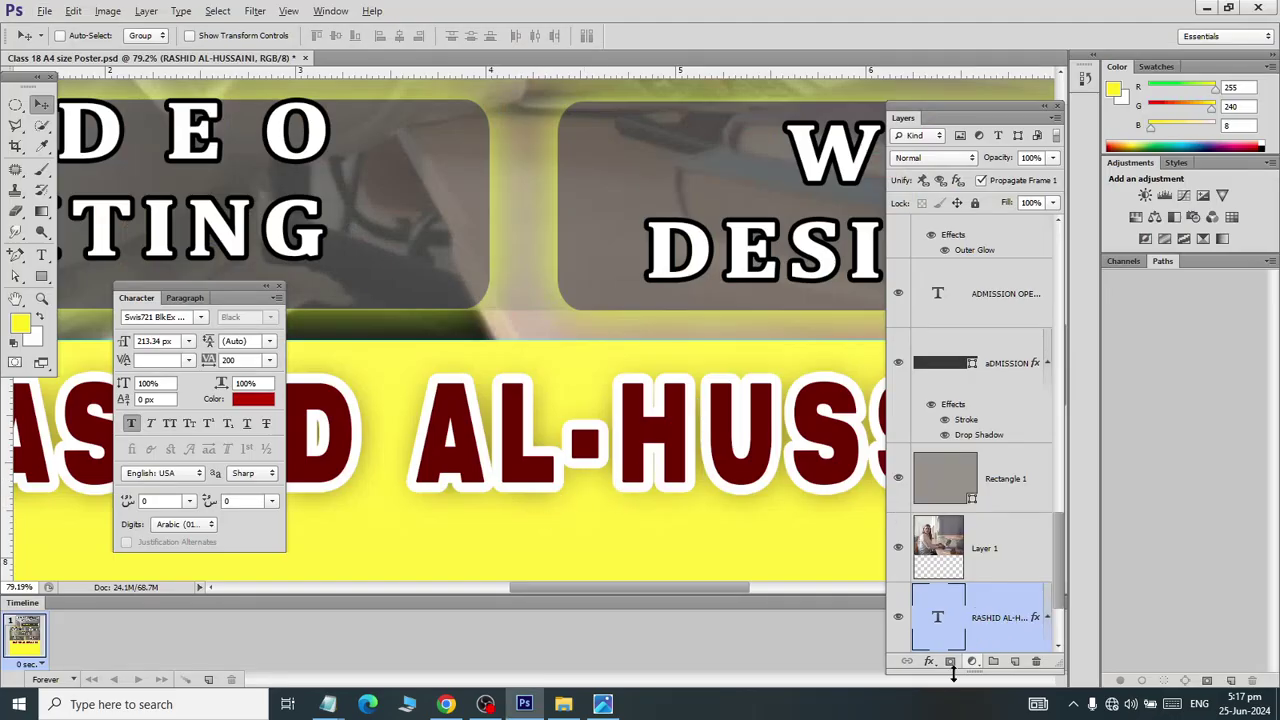
- Reopen the heading's Drop Shadow and give it its own 88° angle, without Global Light
click(929, 662)
click(975, 465)
click(864, 472)
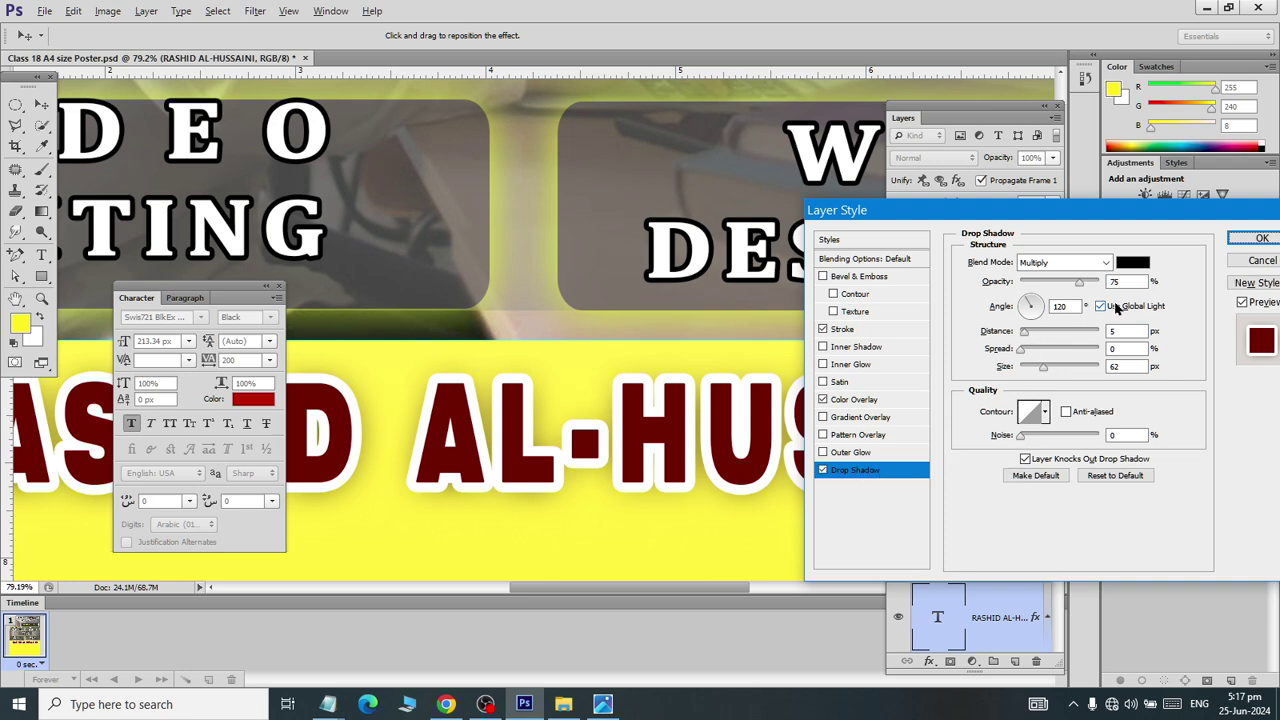
click(1116, 307)
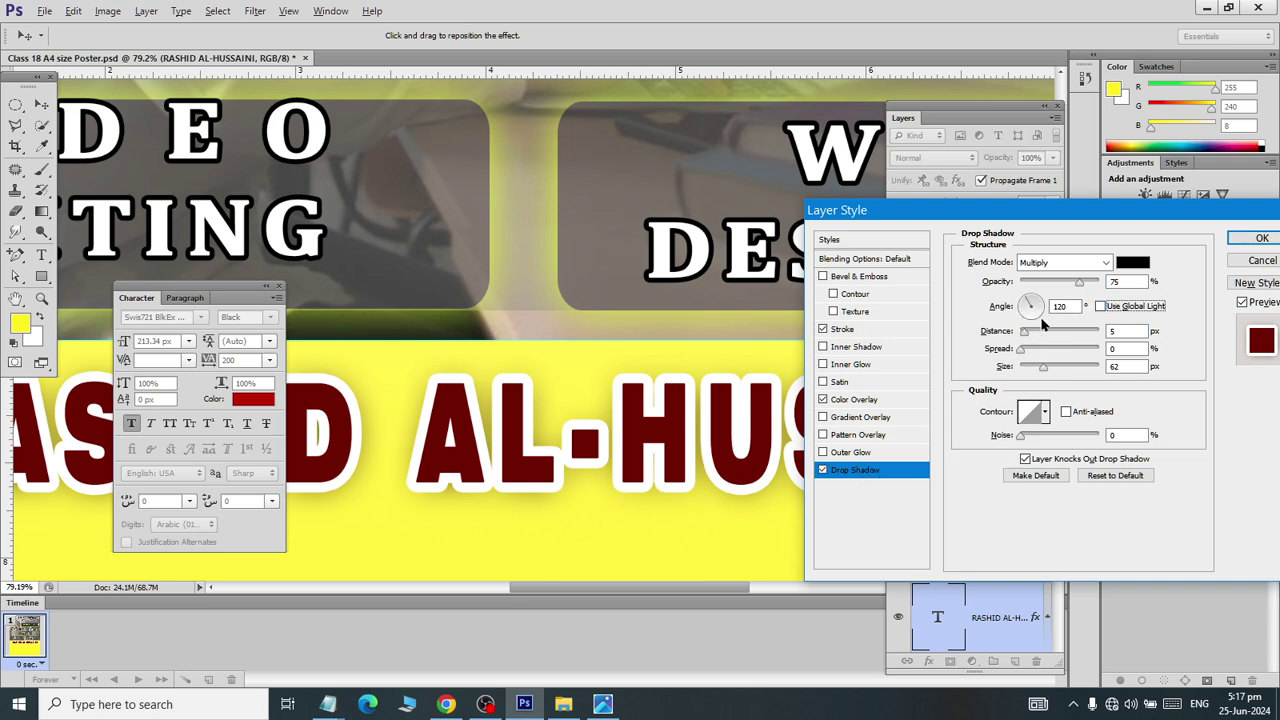
click(1040, 325)
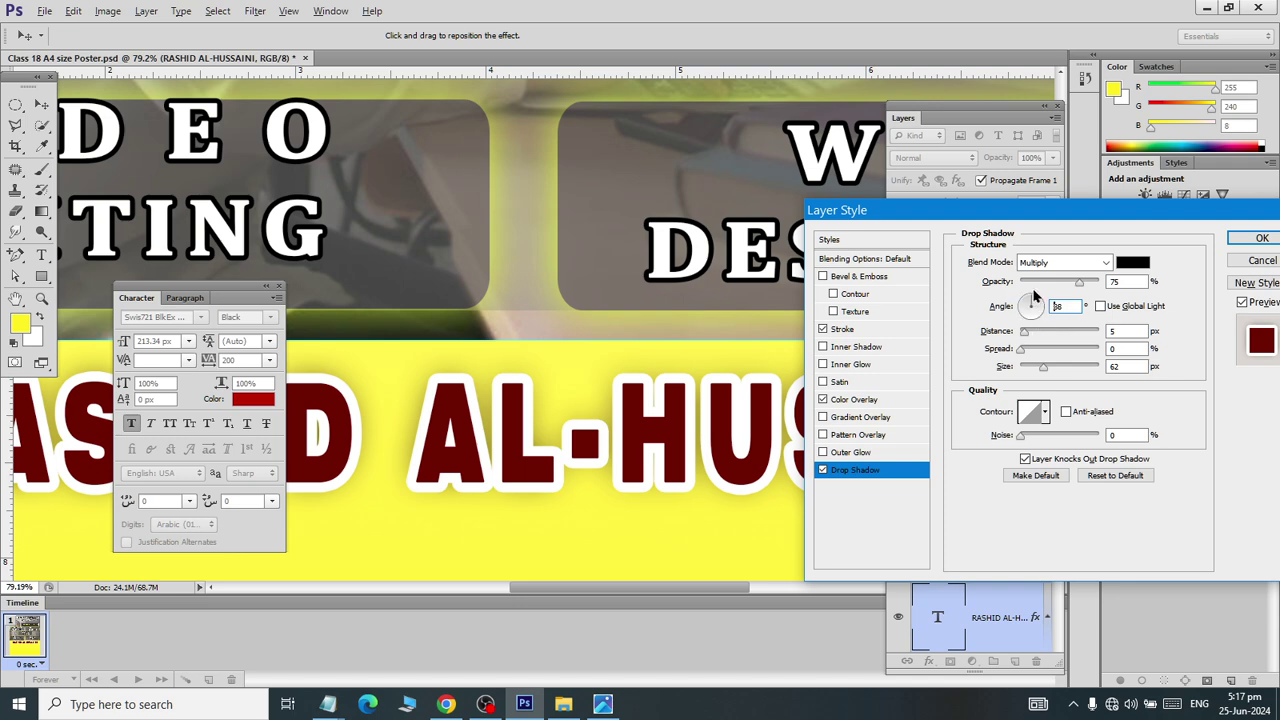
key(Return)
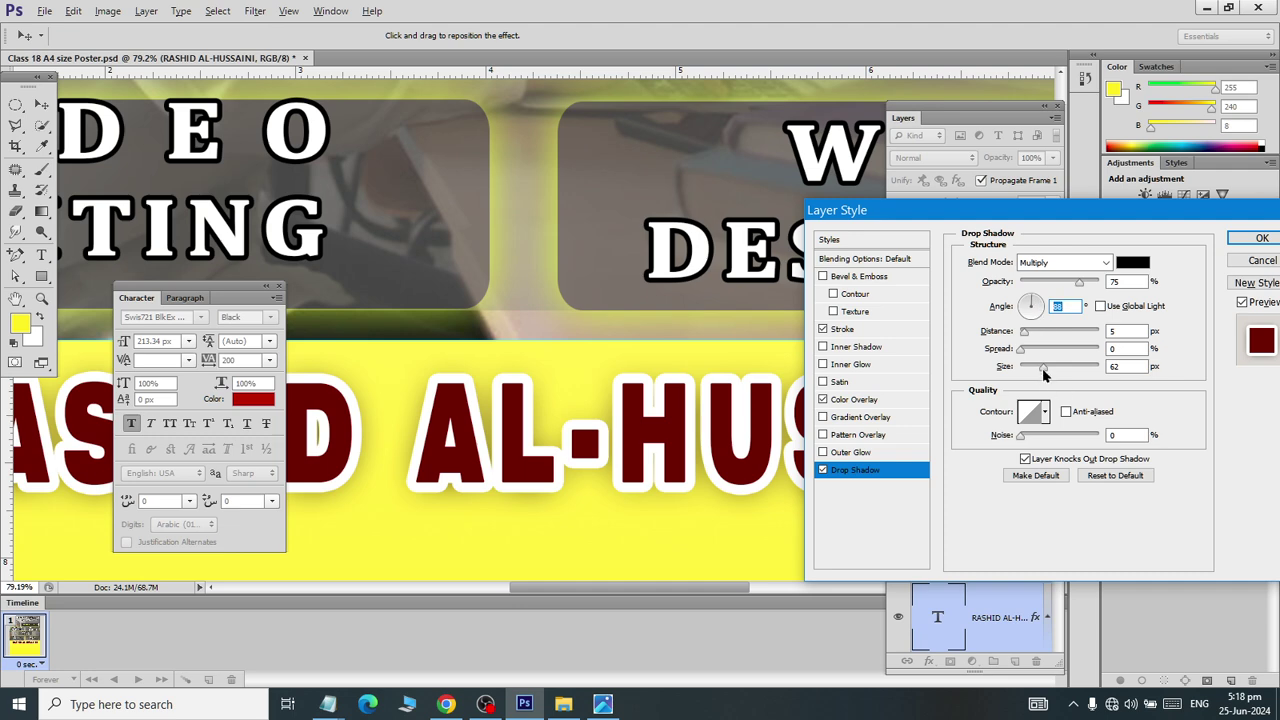
- Set the shadow distance to 29 px, spread 11%, opacity 87% and size 29 px
click(1045, 369)
drag(1044, 334, 1047, 336)
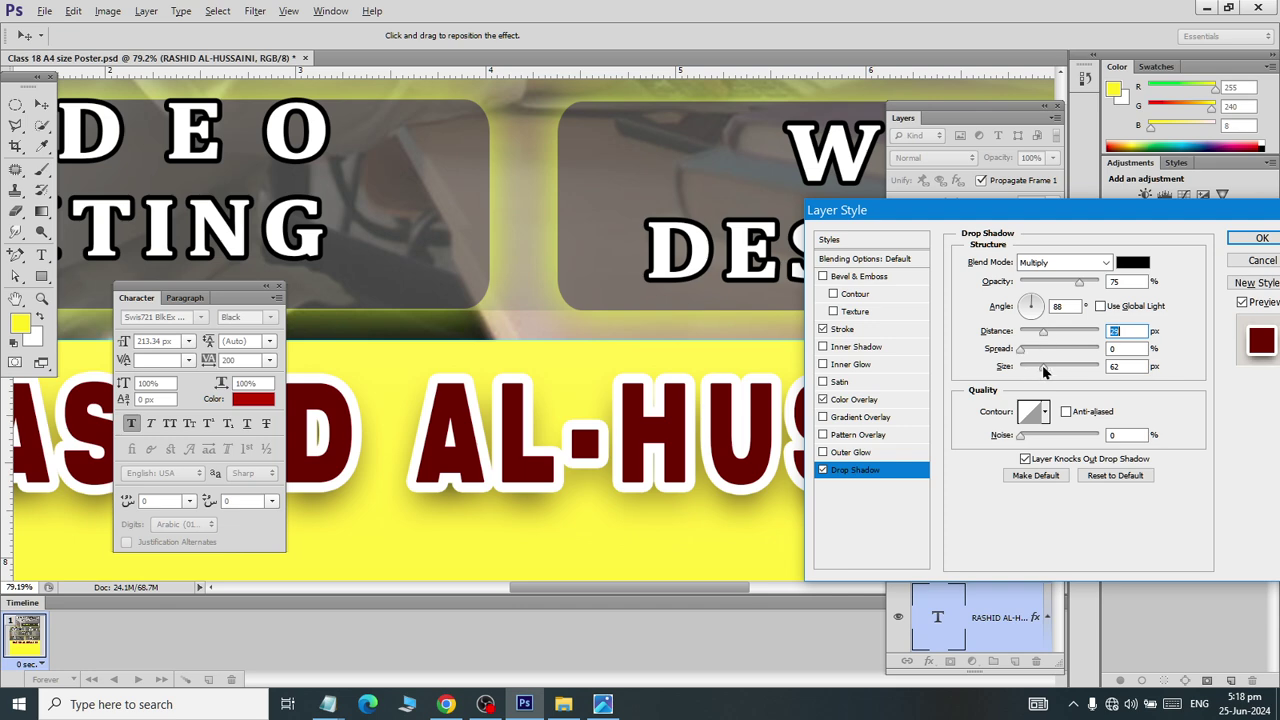
mouse_move(1035, 352)
mouse_down()
mouse_move(1060, 350)
mouse_move(1029, 350)
mouse_up()
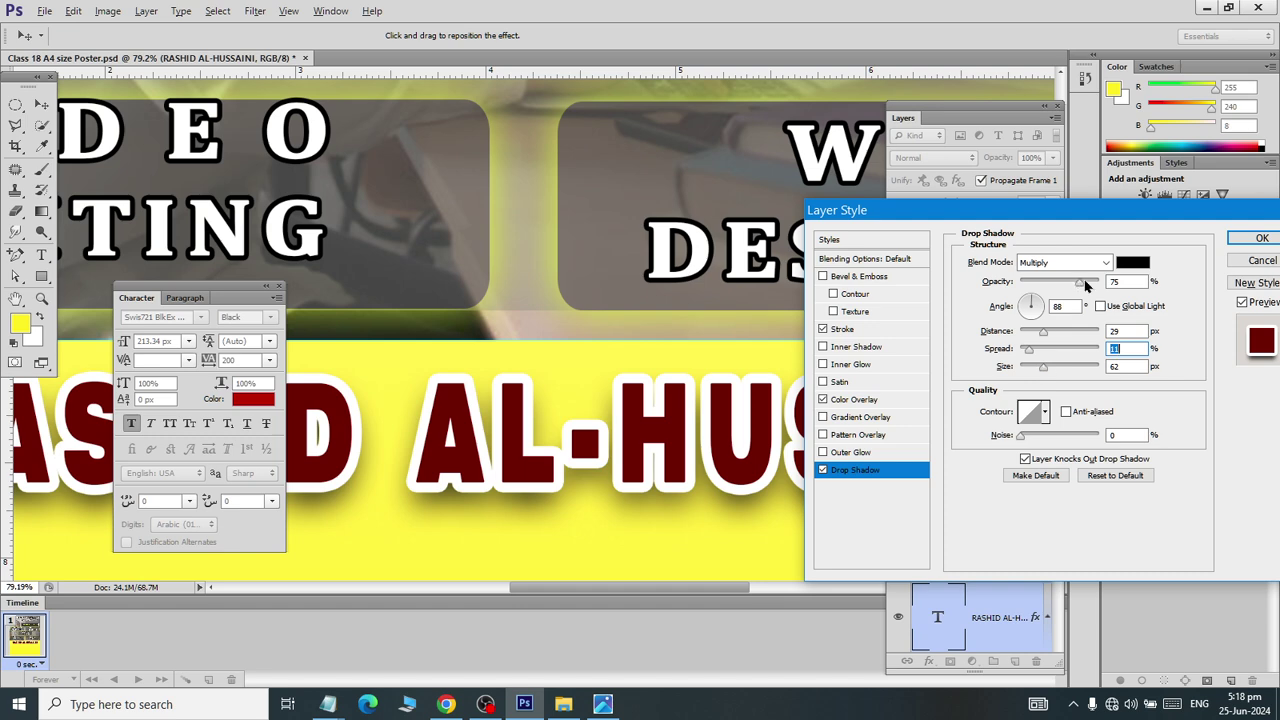
drag(1081, 285, 1091, 287)
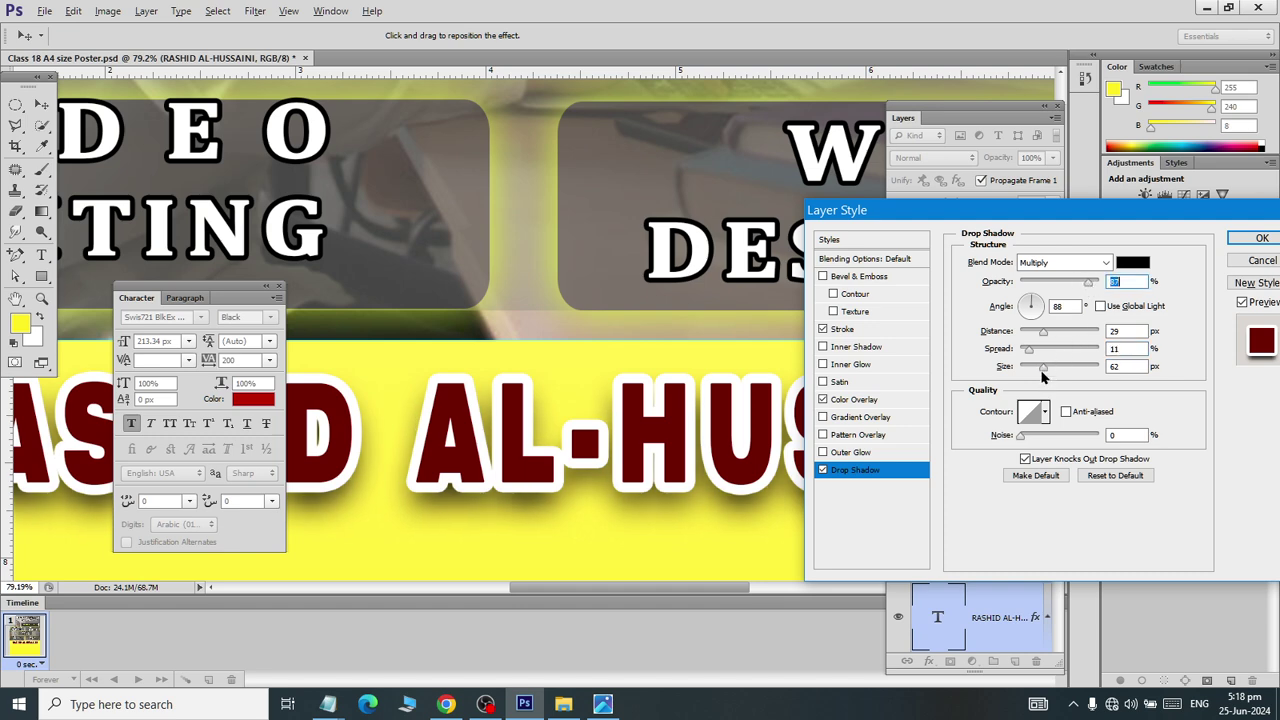
drag(1034, 367, 1035, 367)
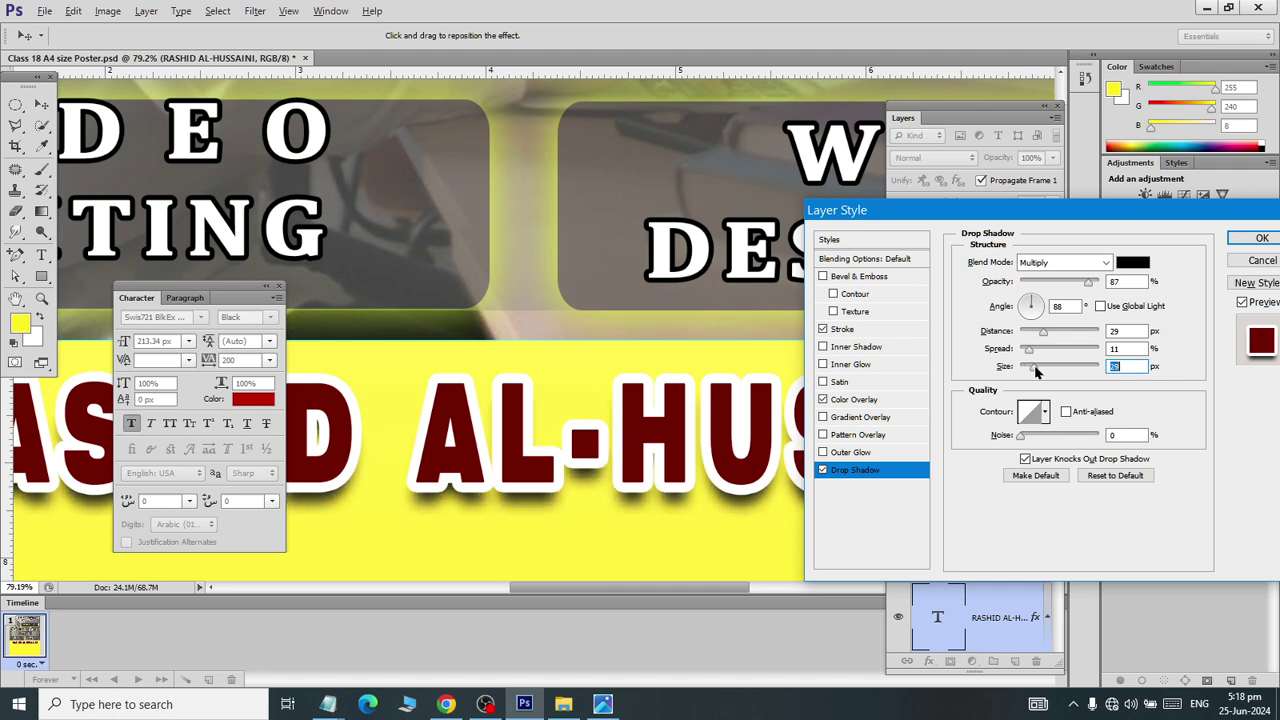
- Apply the adjusted drop shadow to the name heading
click(1255, 239)
scroll(671, 346, down, 5)
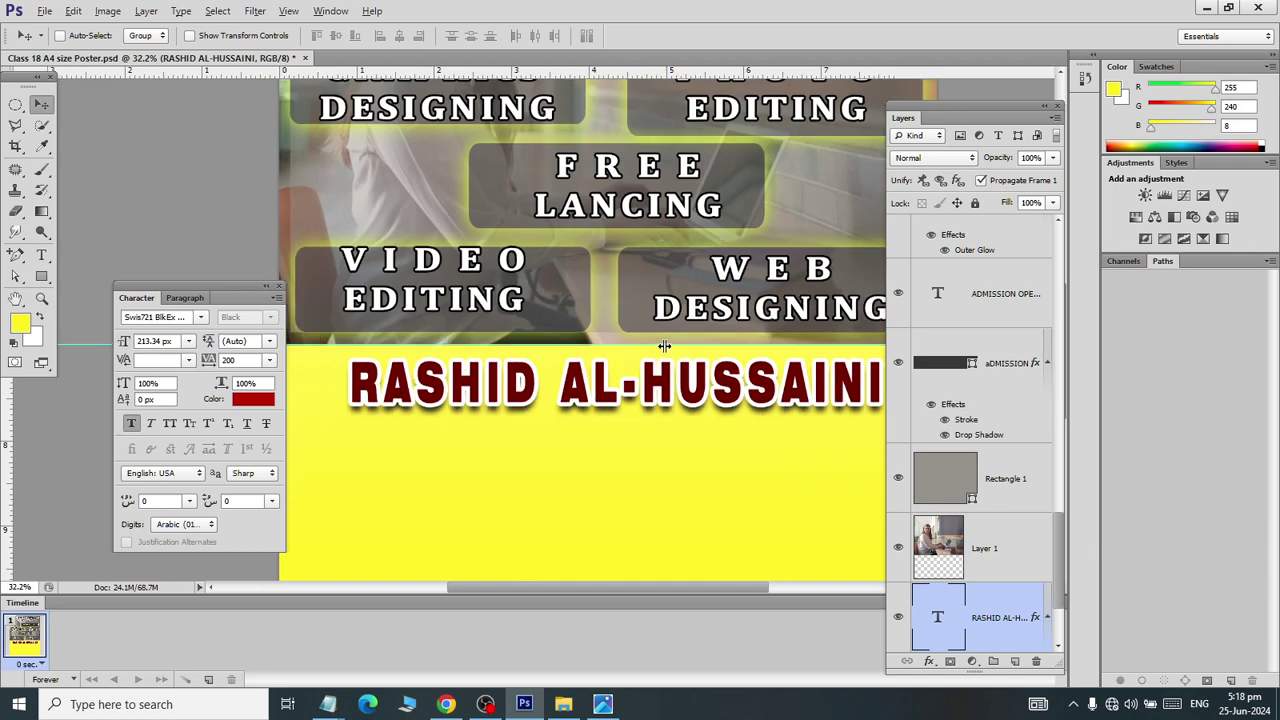
scroll(800, 420, right, 2)
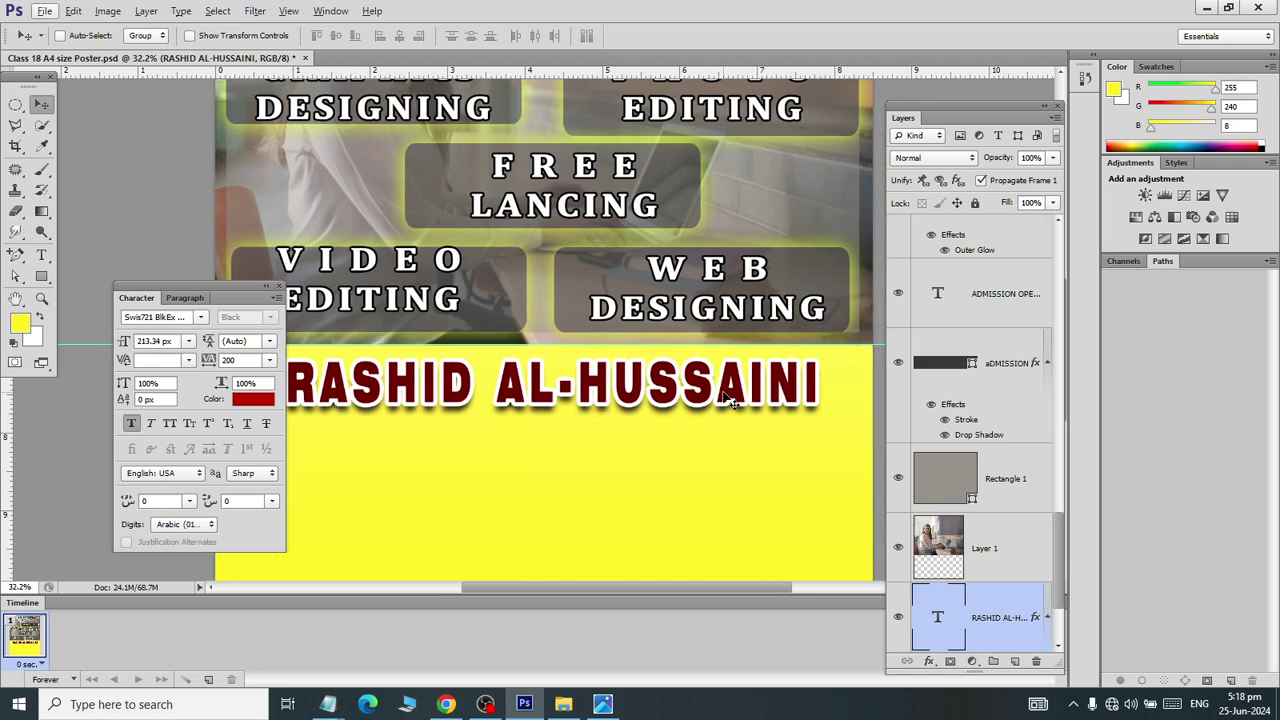
click(755, 400)
- Save the poster and compare it with the reference poster image
key(ctrl+s)
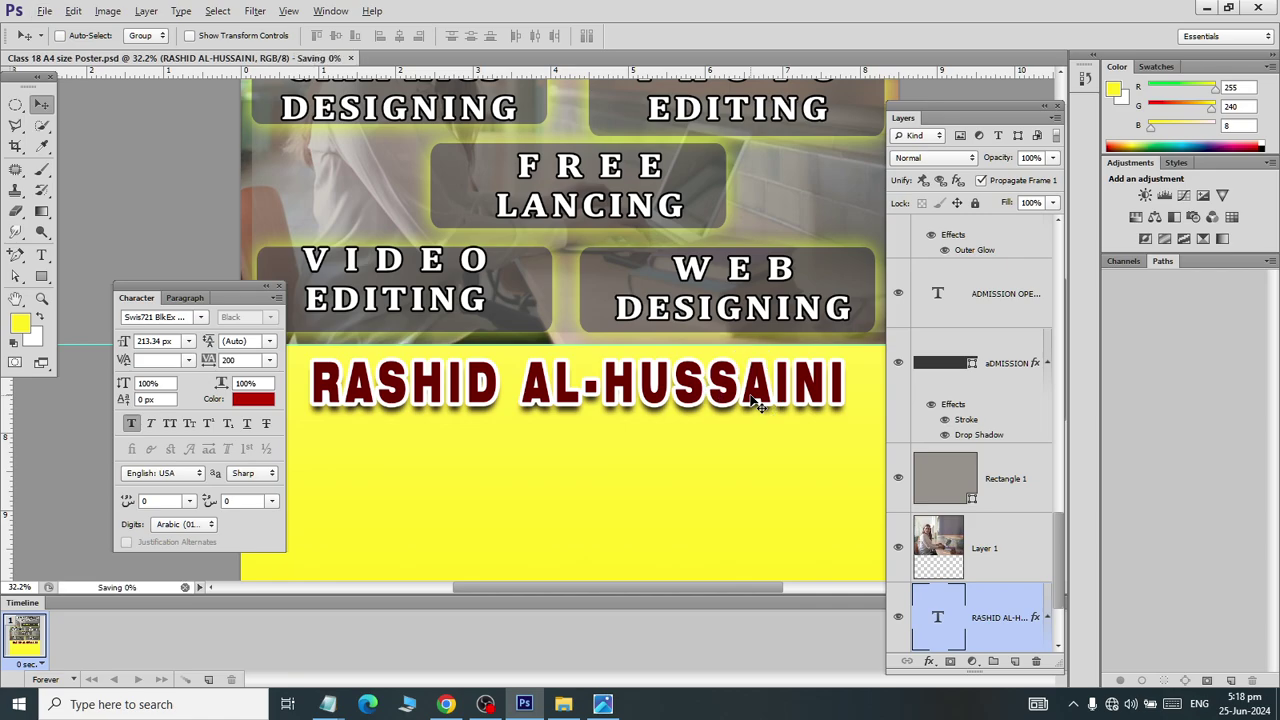
key(alt+Tab)
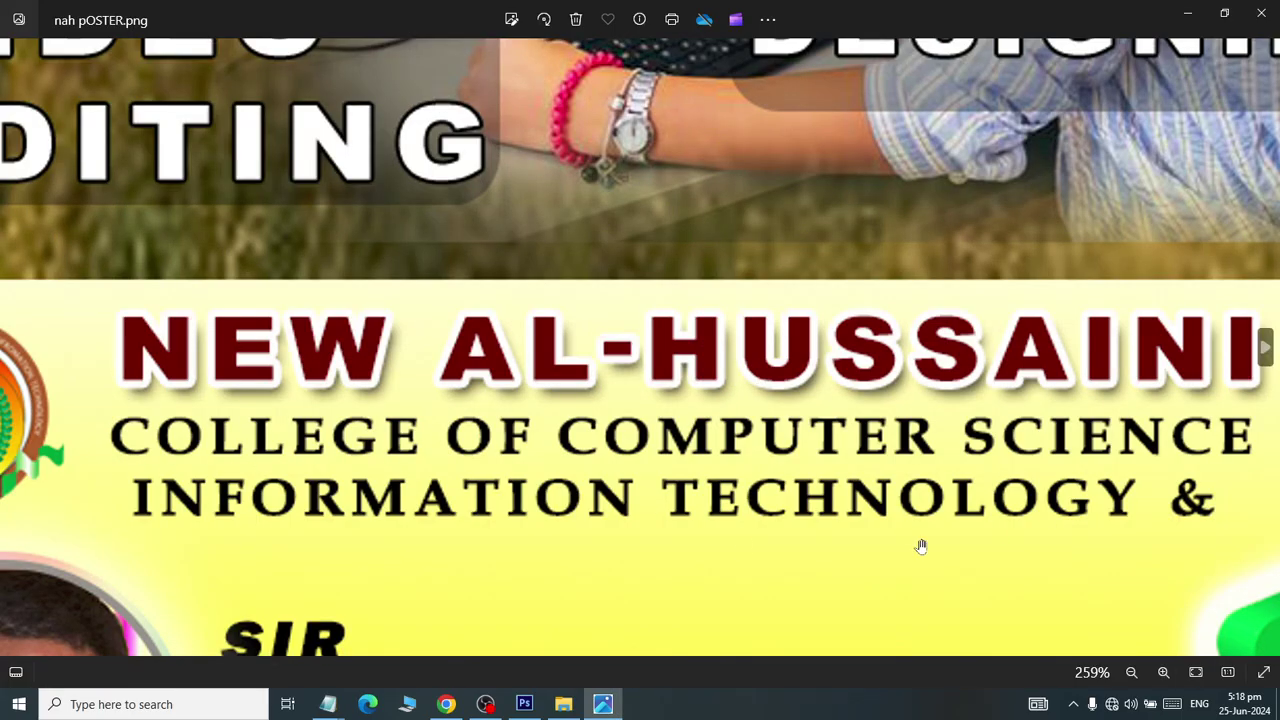
key(alt+Tab)
scroll(585, 417, down, 2)
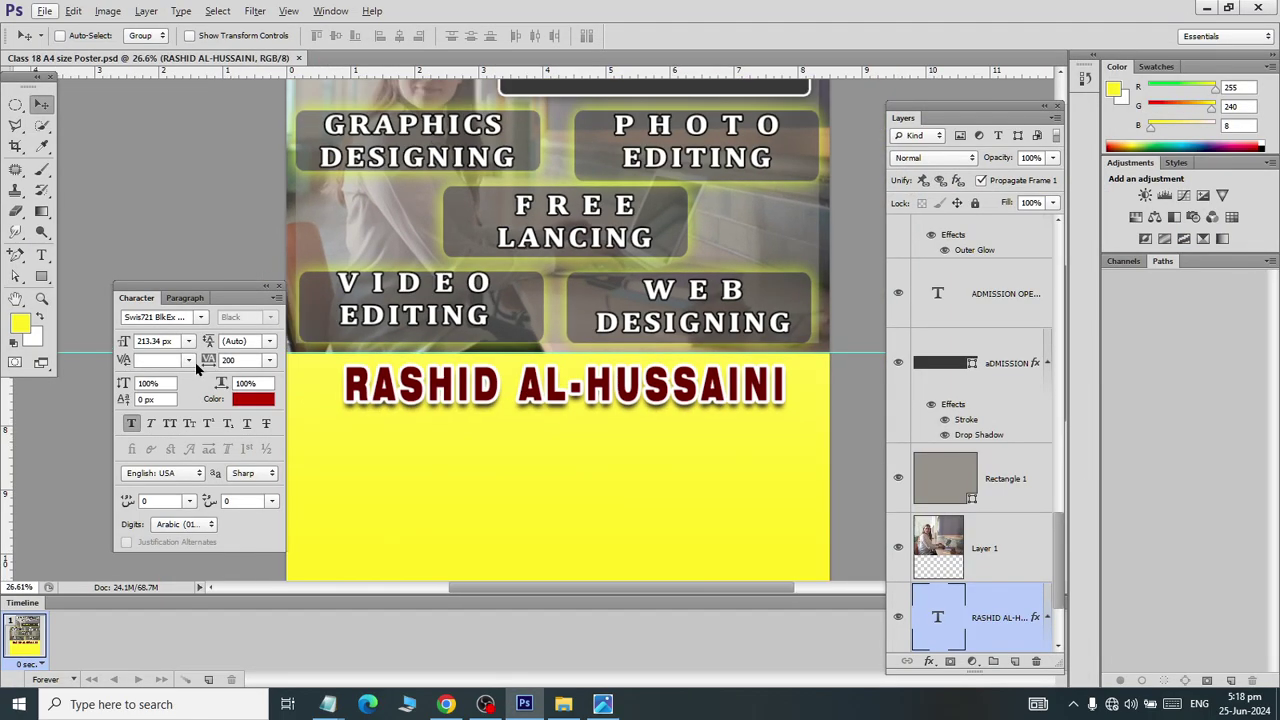
- Start a new text line below the heading reading 'COLLEGE OF COMPUTER'
key(t)
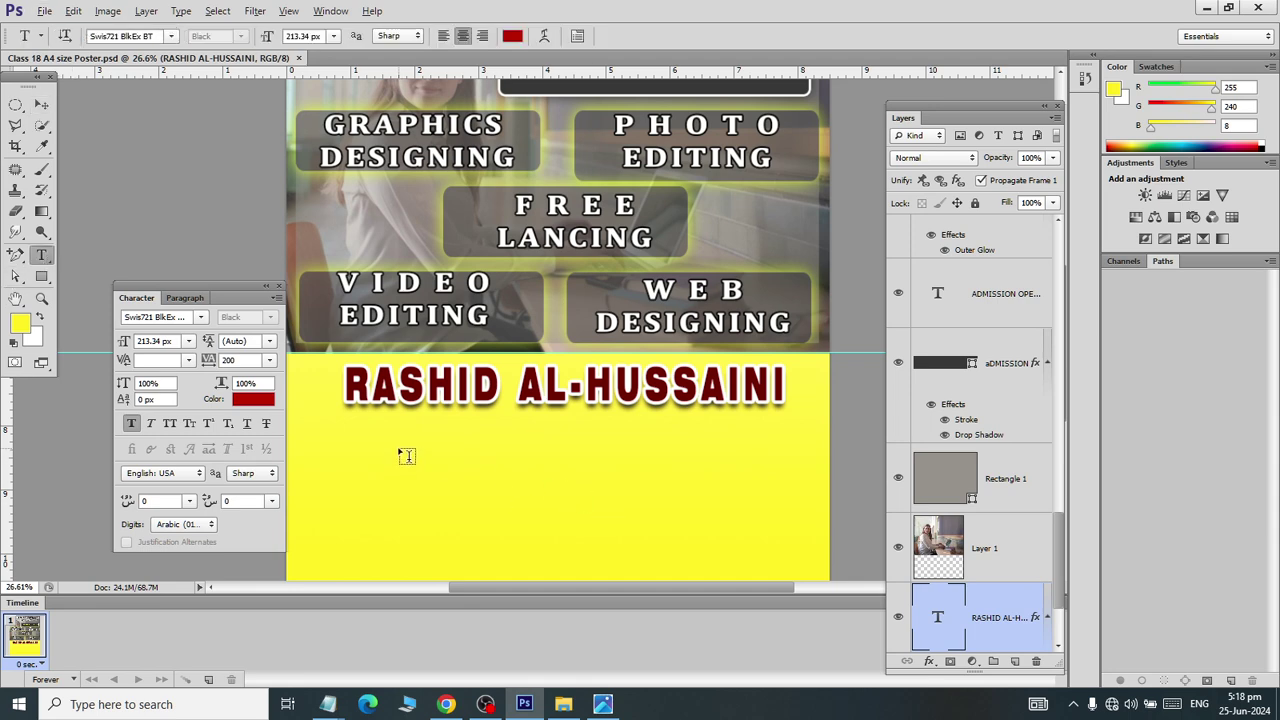
click(398, 444)
text(C)
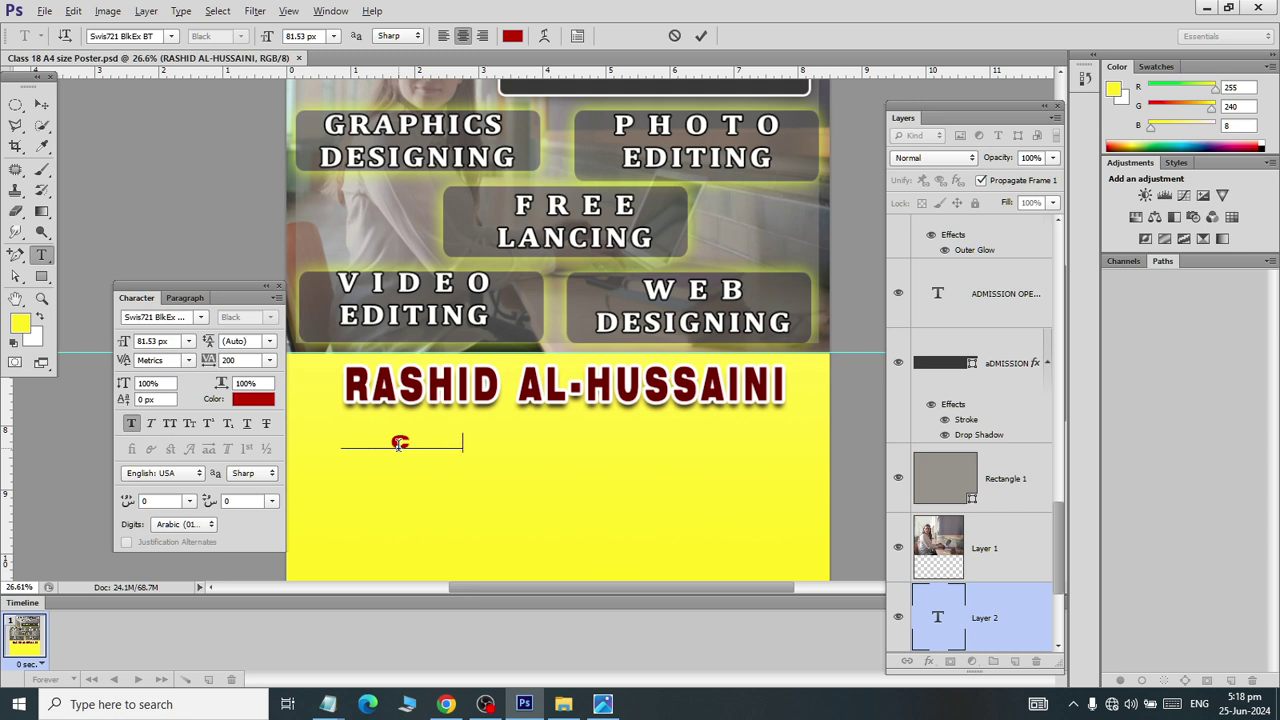
text(OLLEGE OF COMPUTER)
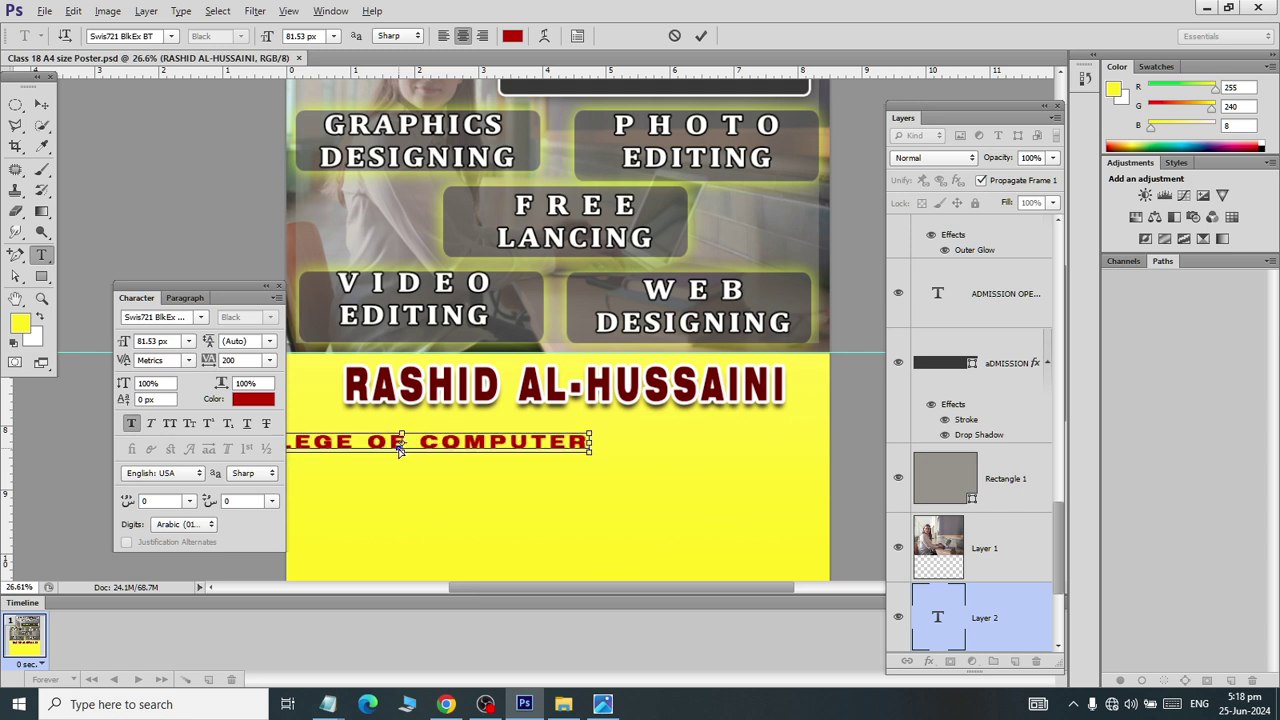
key(ctrl+s)
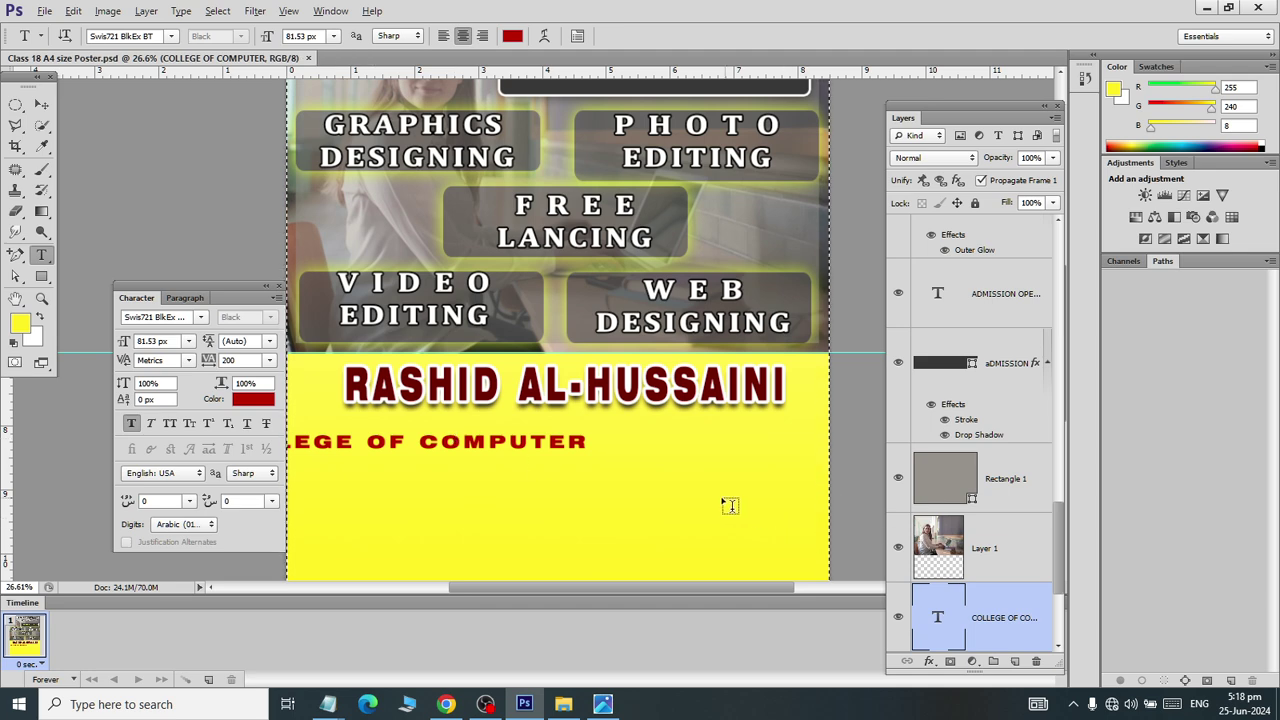
- Set the subtitle text's font to Arial Bold
drag(590, 442, 277, 93)
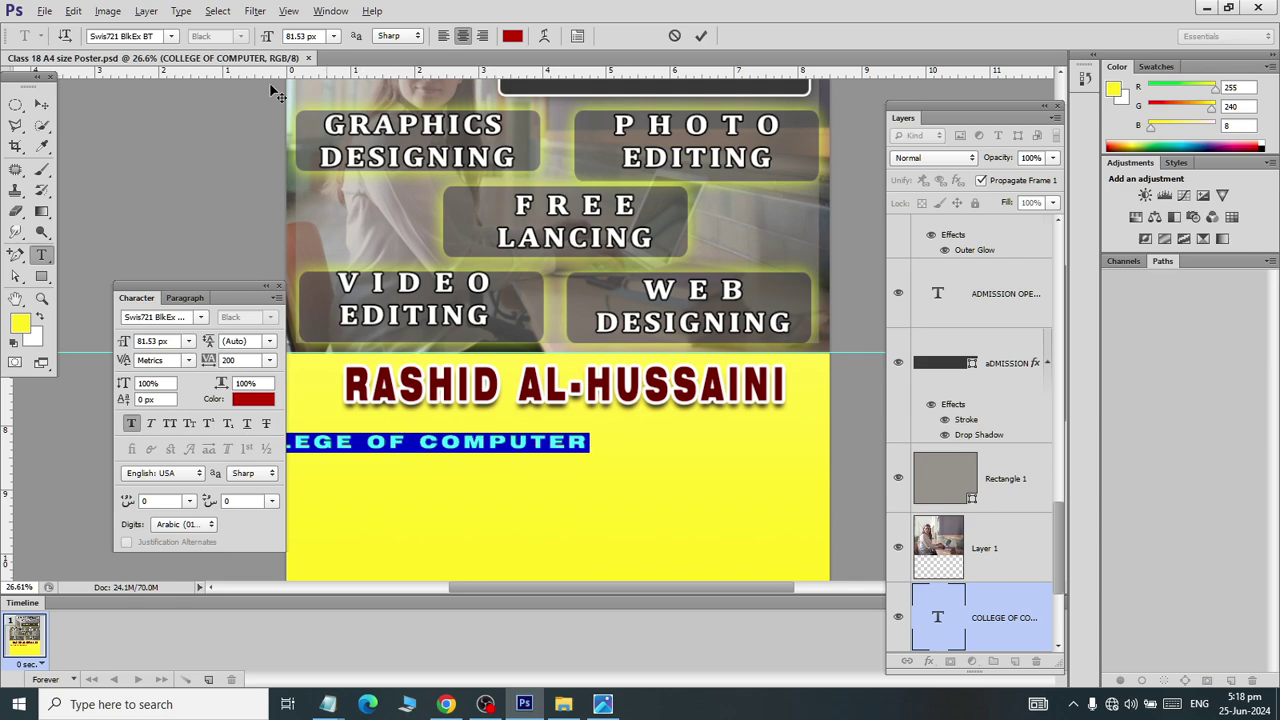
click(170, 36)
drag(352, 530, 330, 90)
click(138, 37)
click(138, 38)
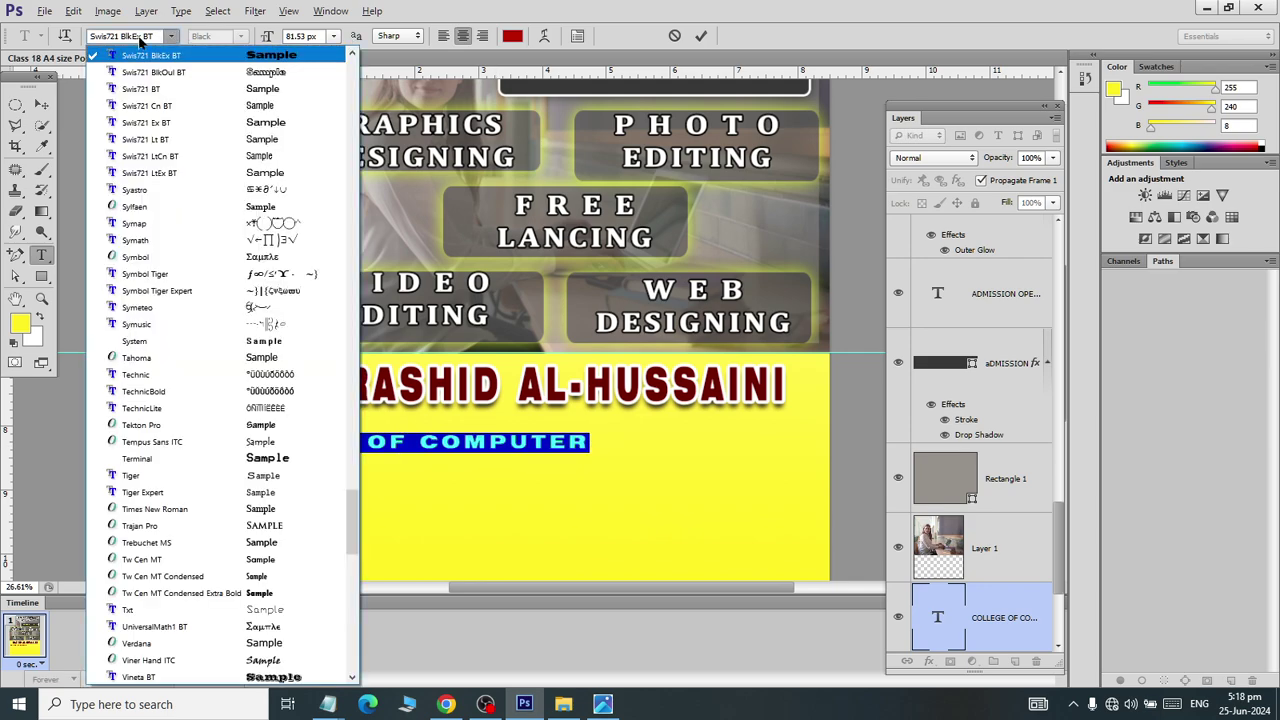
click(138, 37)
text(Arial)
key(Return)
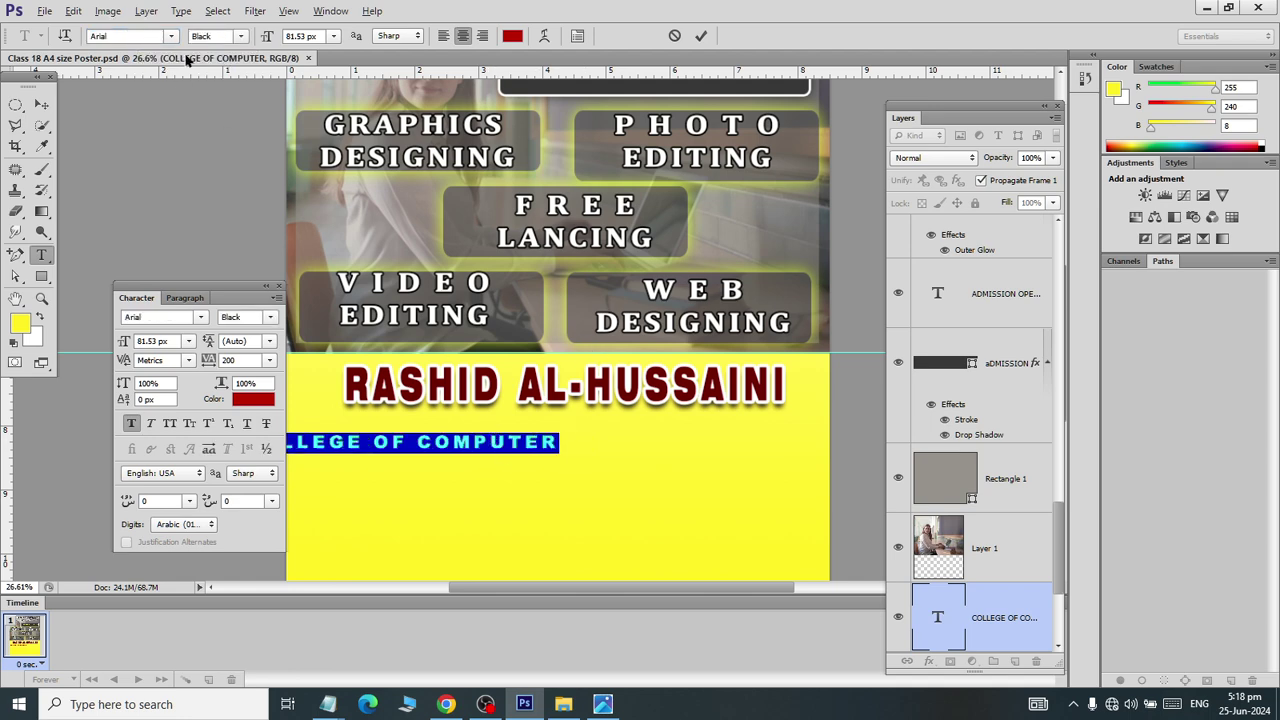
click(241, 37)
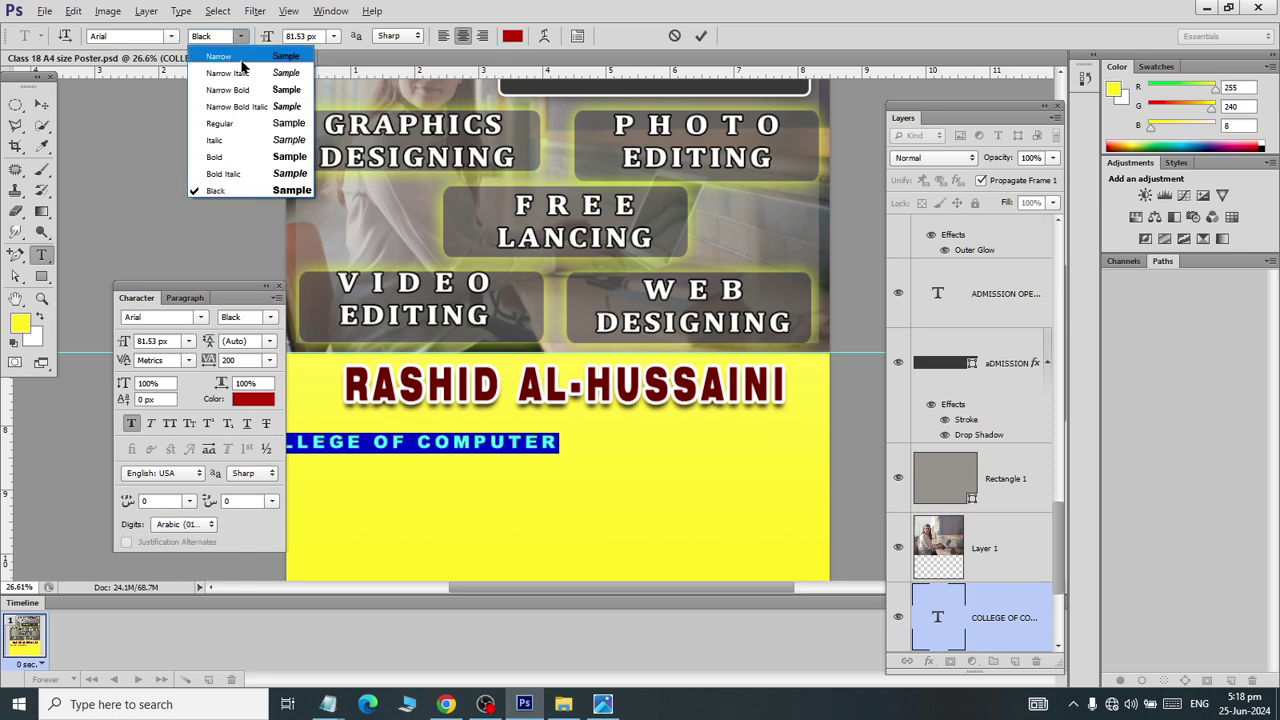
click(222, 157)
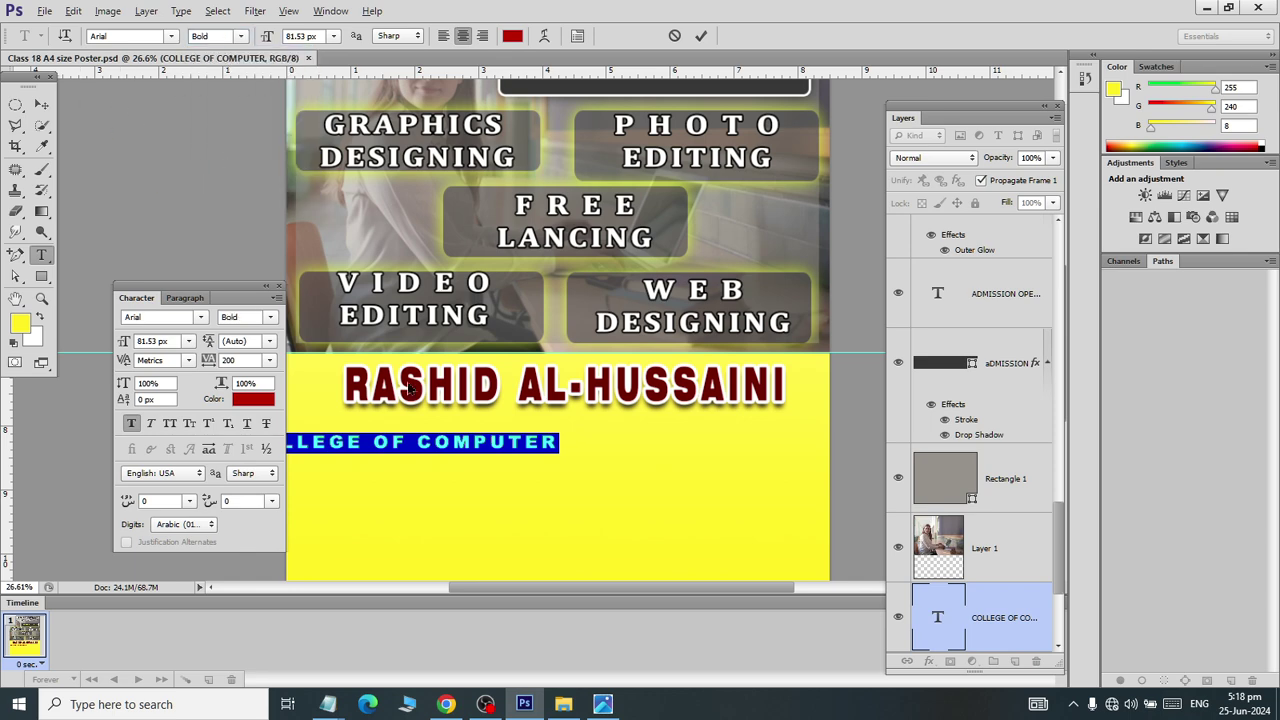
- Complete the line as 'COLLEGE OF COMPUTER SCIENCE' and move it under the heading
click(490, 455)
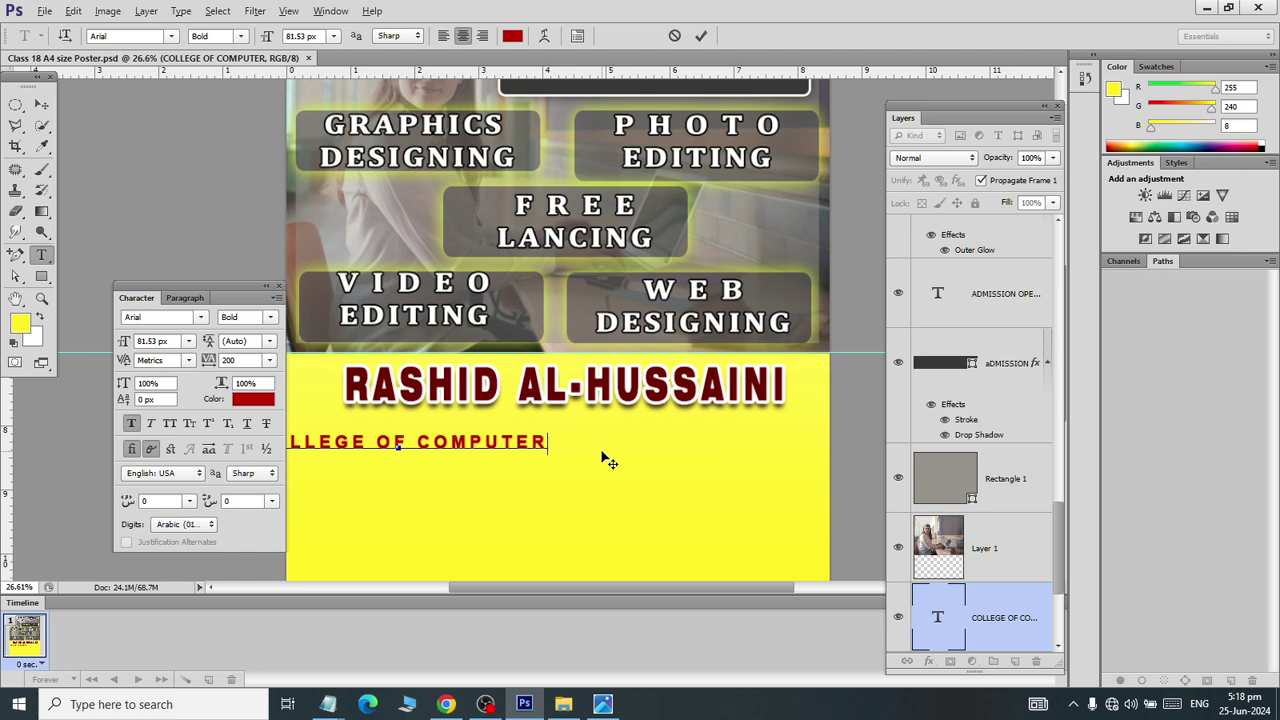
text(sCIEN)
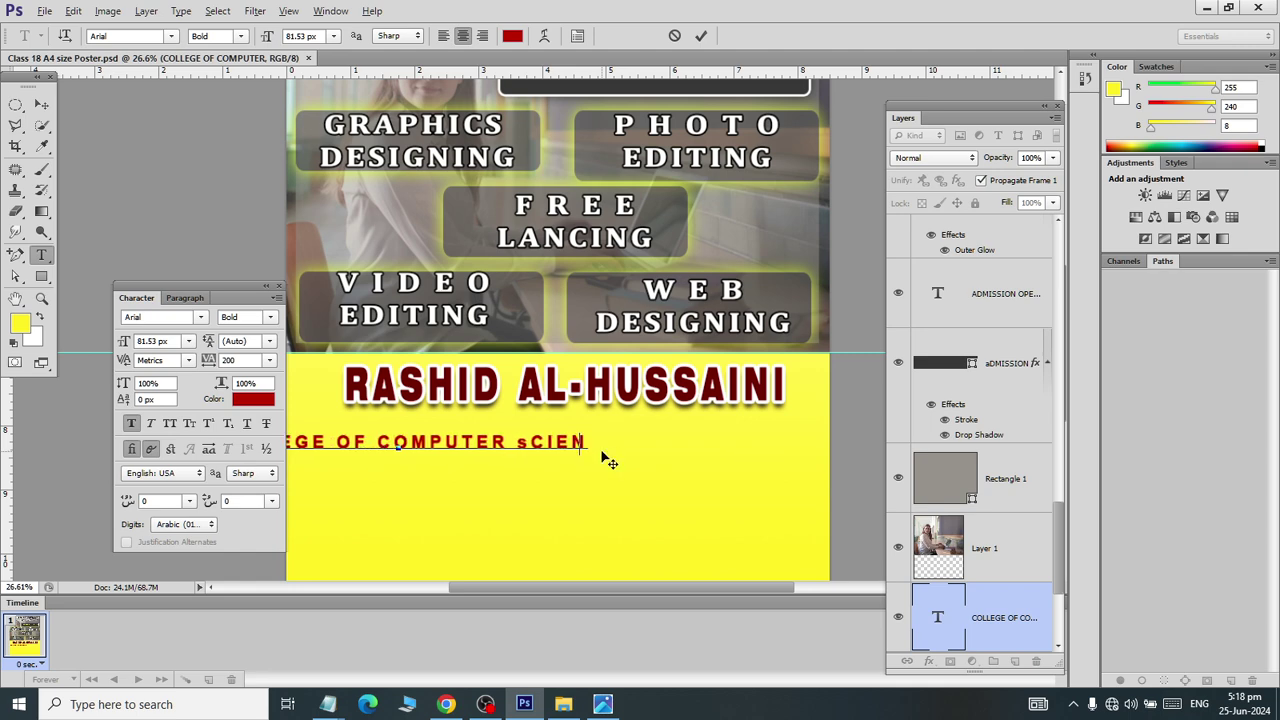
key(BackSpace)
key(BackSpace)
key(BackSpace)
key(BackSpace)
key(BackSpace)
key(BackSpace)
text(SC)
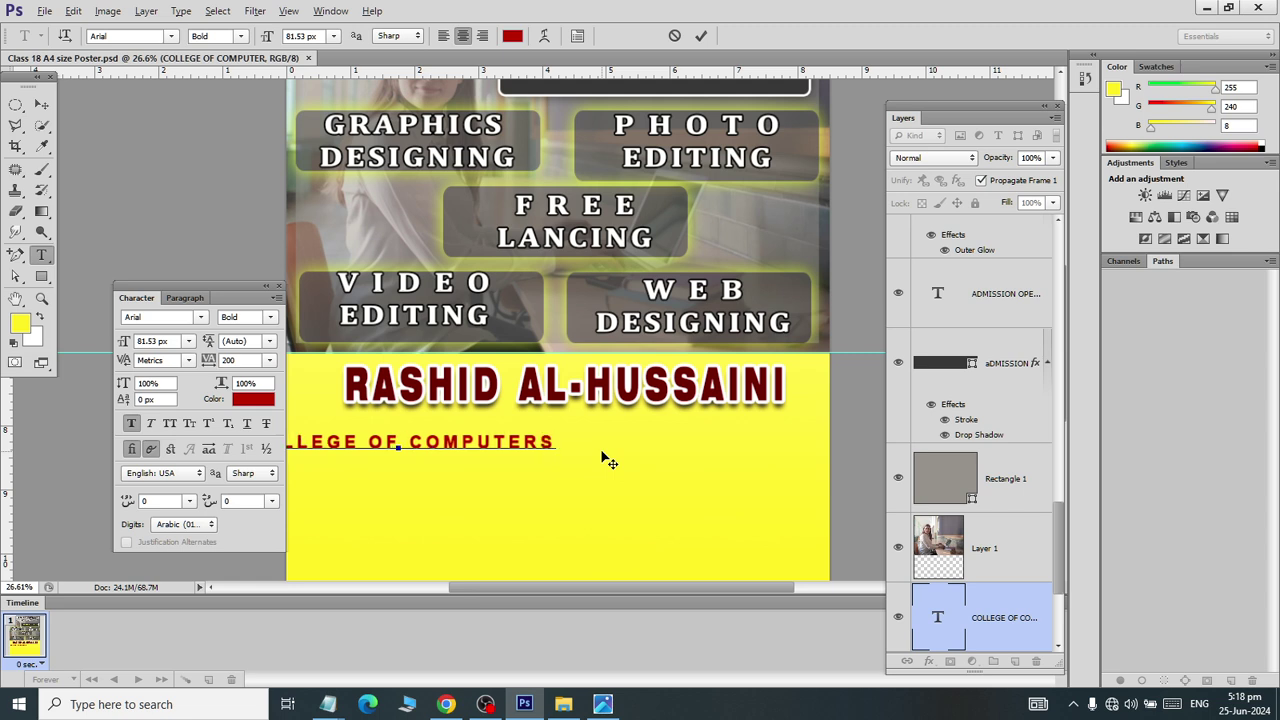
key(BackSpace)
key(BackSpace)
text(SCIENC)
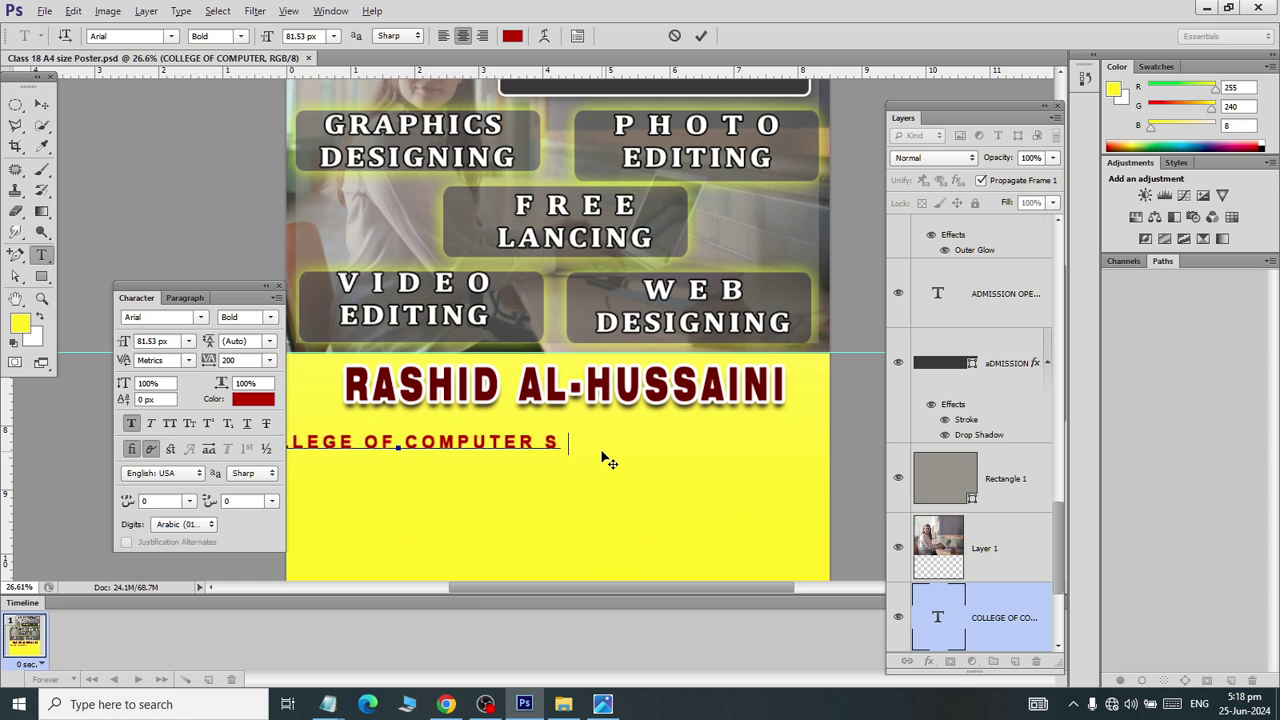
text(E)
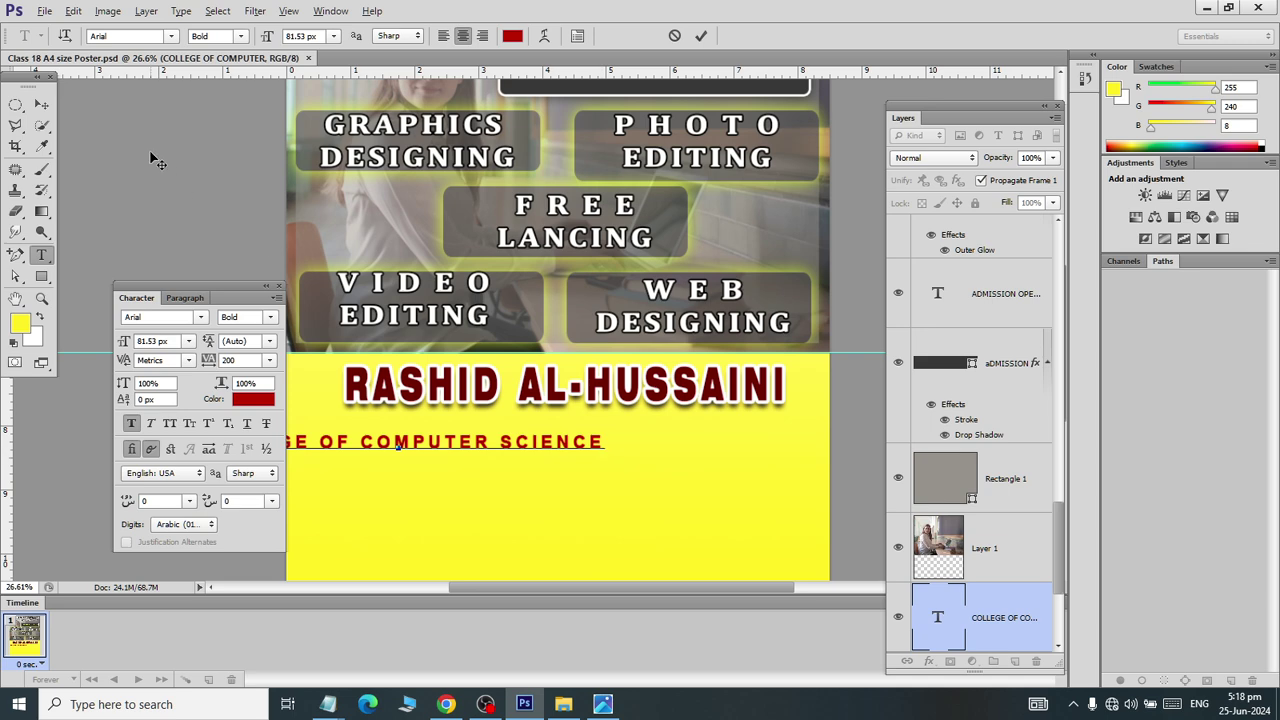
click(41, 104)
drag(434, 457, 594, 444)
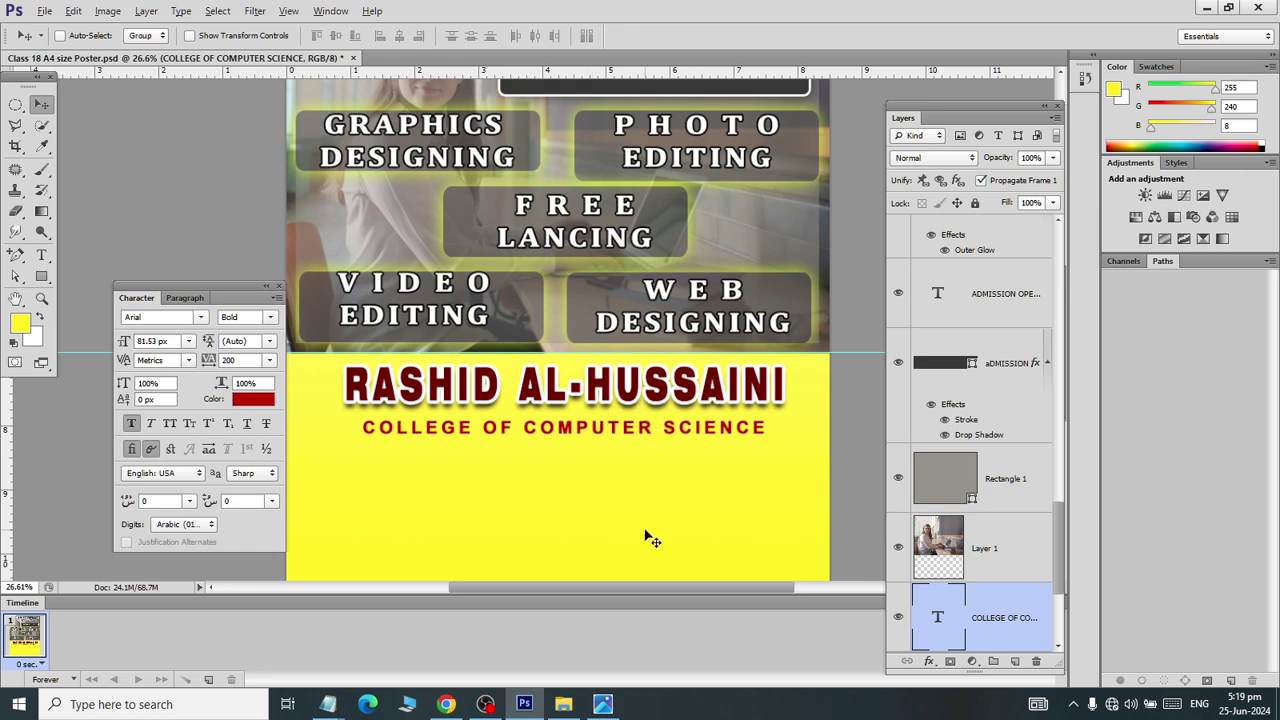
- Centre the heading and subtitle horizontally on the yellow Layer 0
scroll(677, 469, down, 2)
scroll(1052, 556, down, 4)
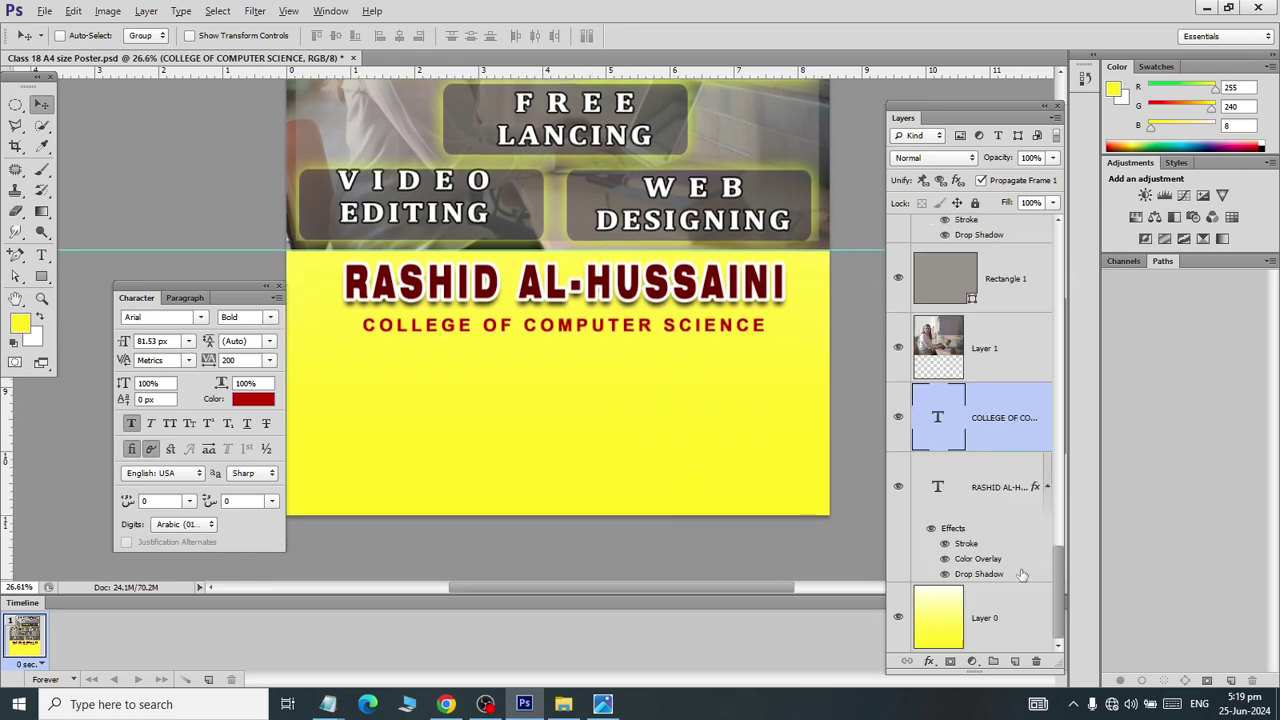
click(998, 617)
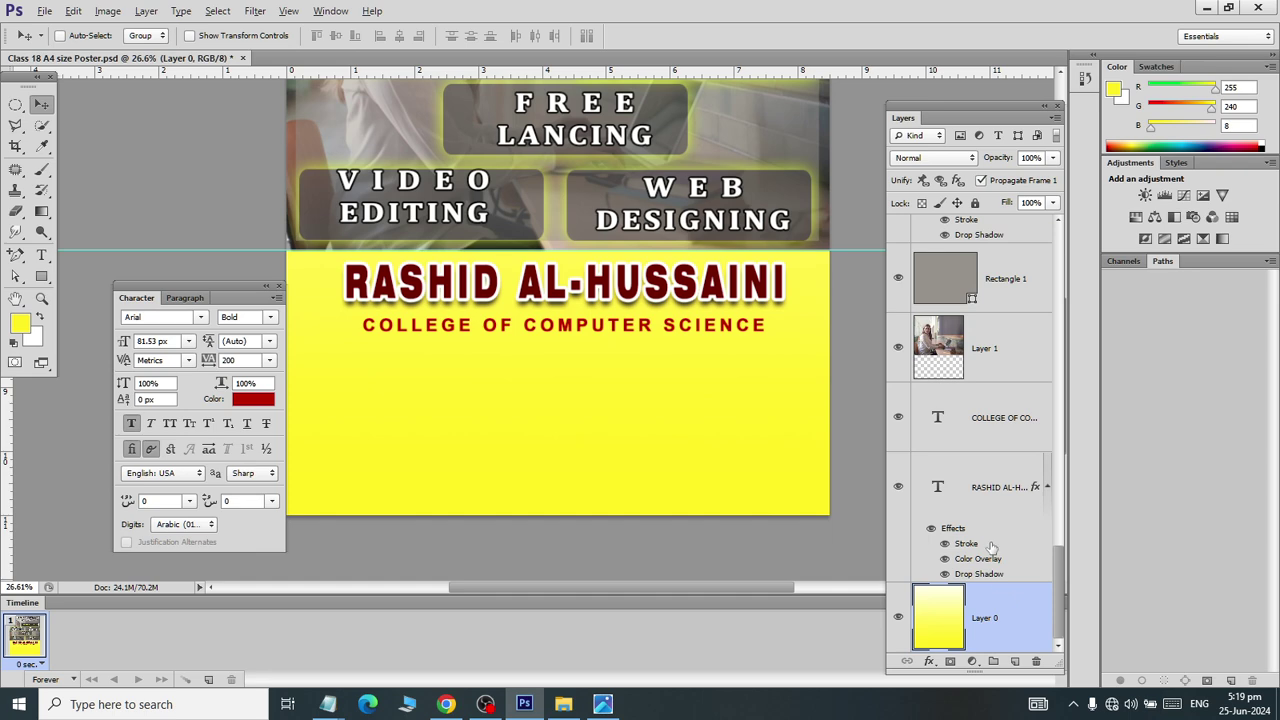
shift+click(993, 422)
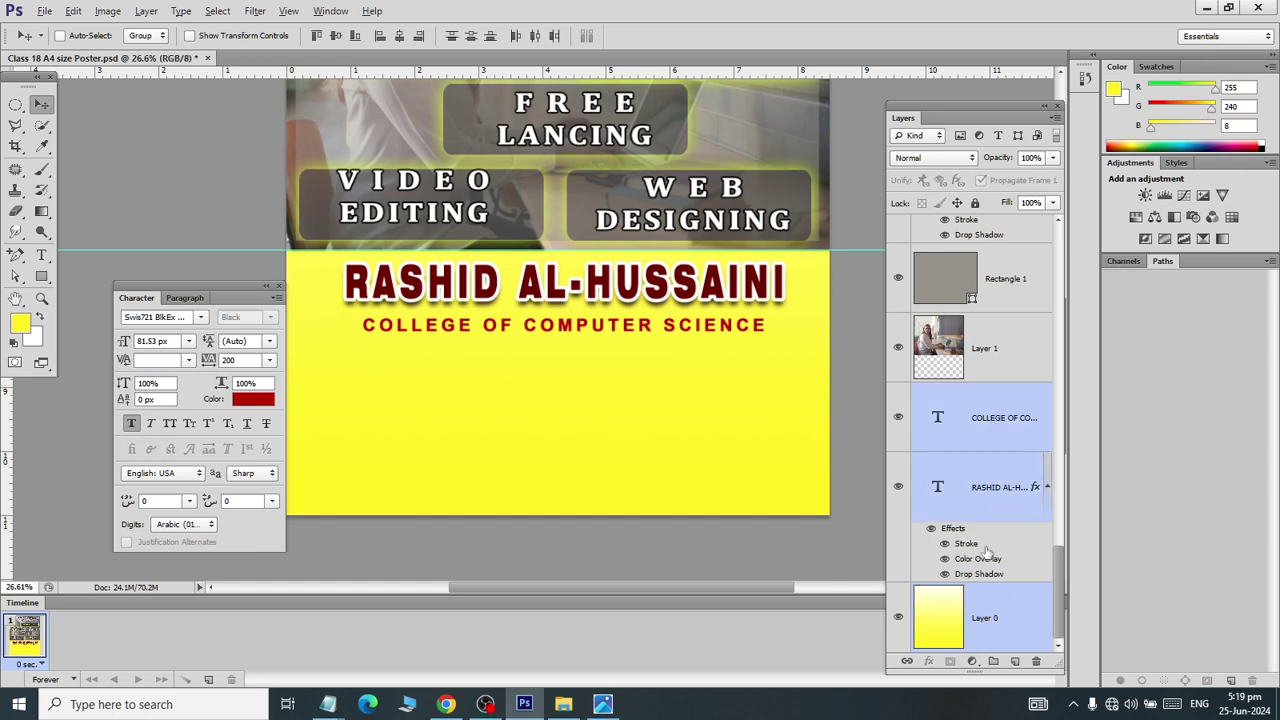
click(399, 36)
click(996, 592)
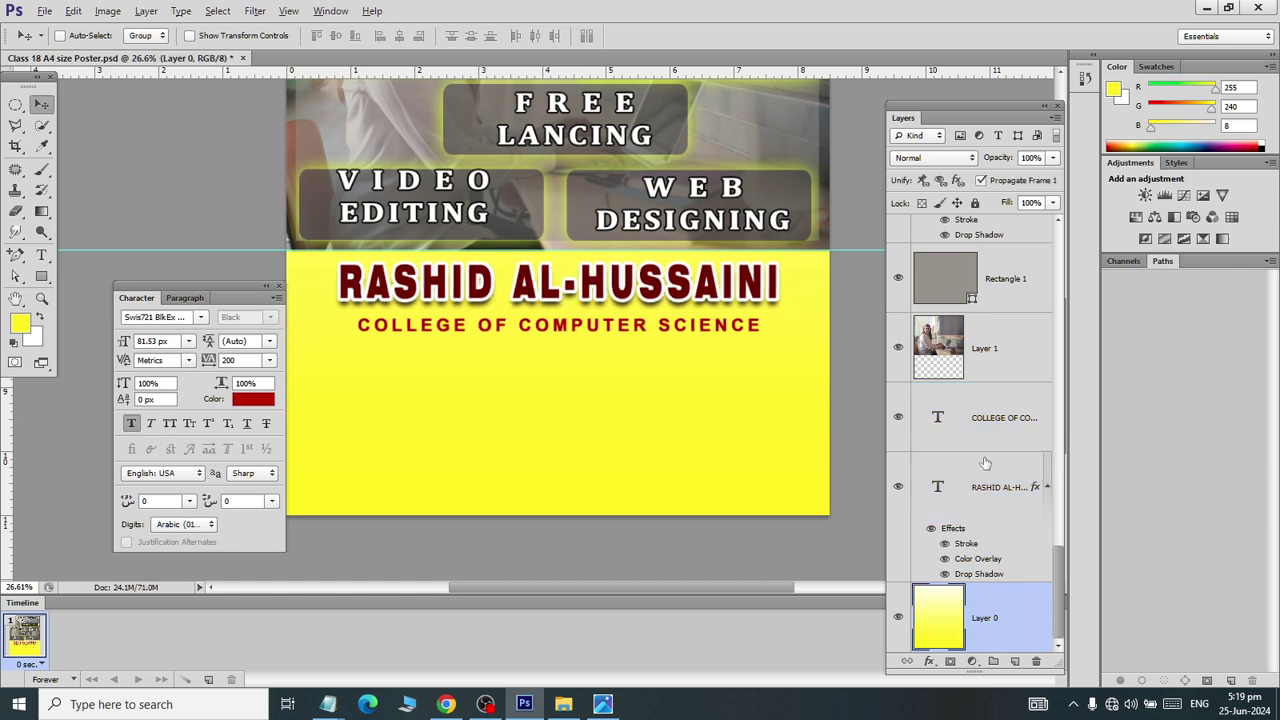
click(937, 488)
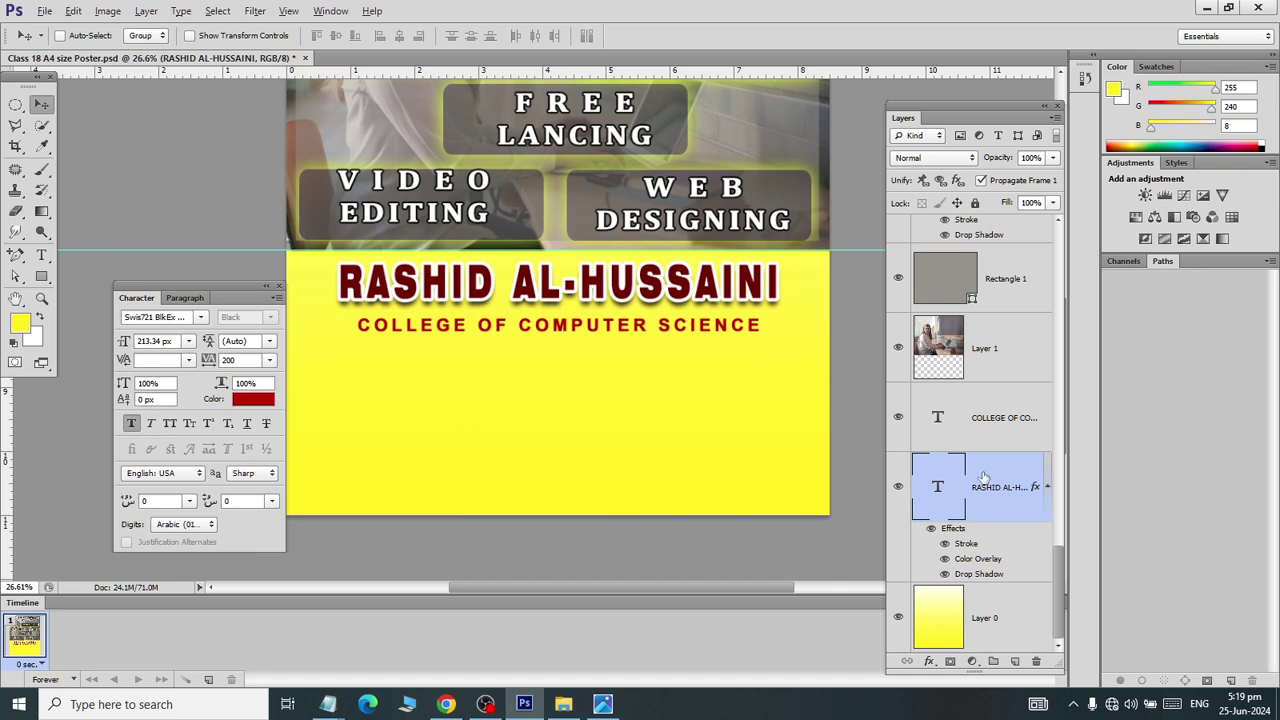
key(ctrl+t)
key(Return)
drag(965, 415, 980, 558)
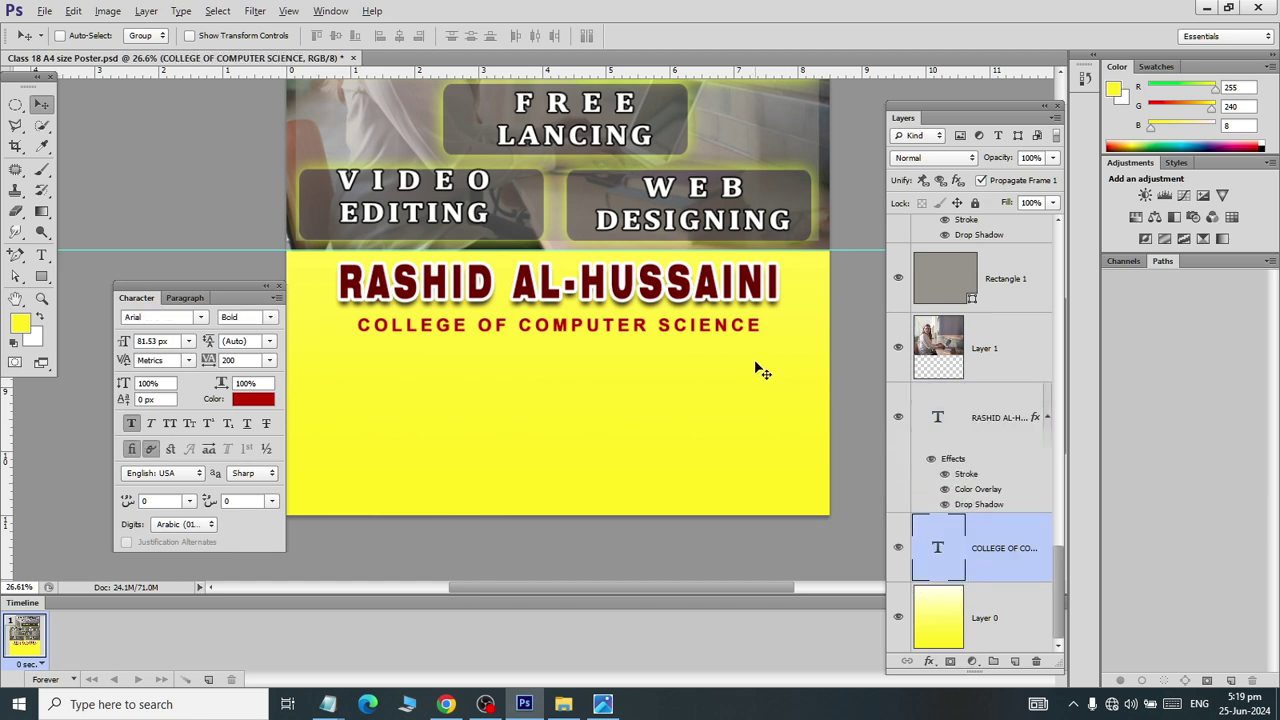
- Enlarge the subtitle to about 104% and place a copy just below it
key(ctrl+t)
drag(762, 340, 770, 343)
click(41, 105)
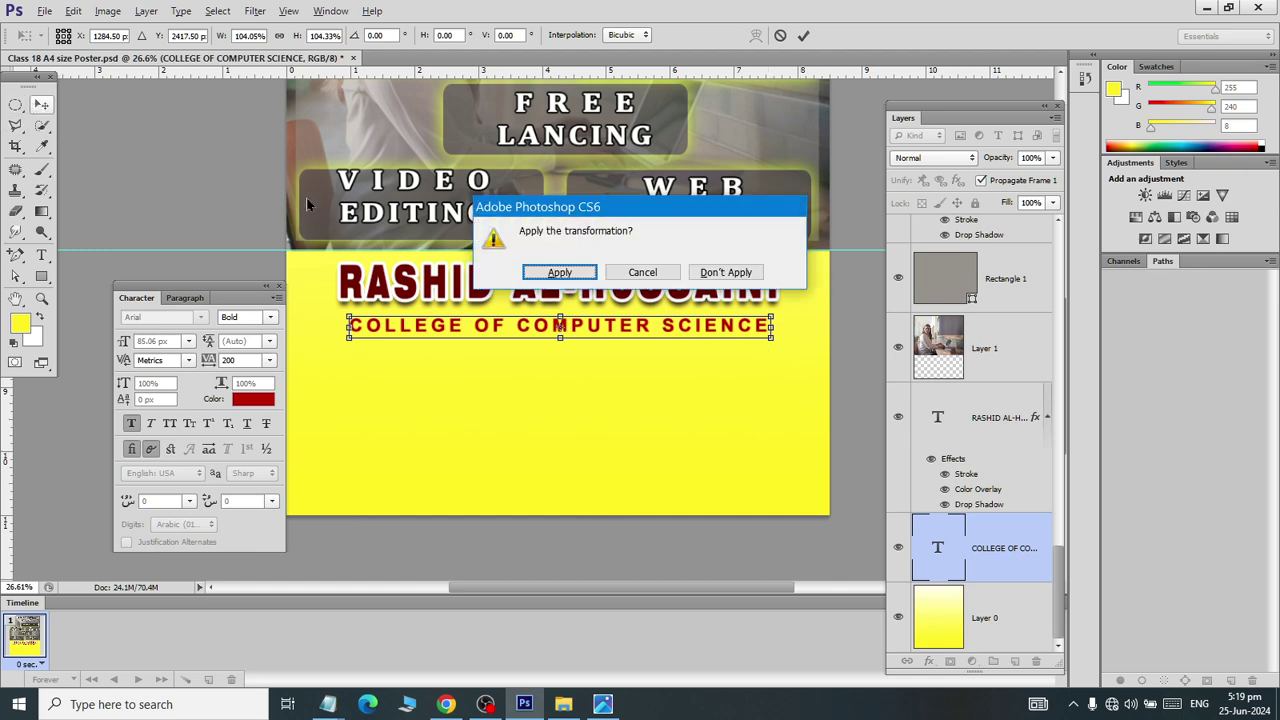
click(560, 270)
drag(549, 307, 495, 358)
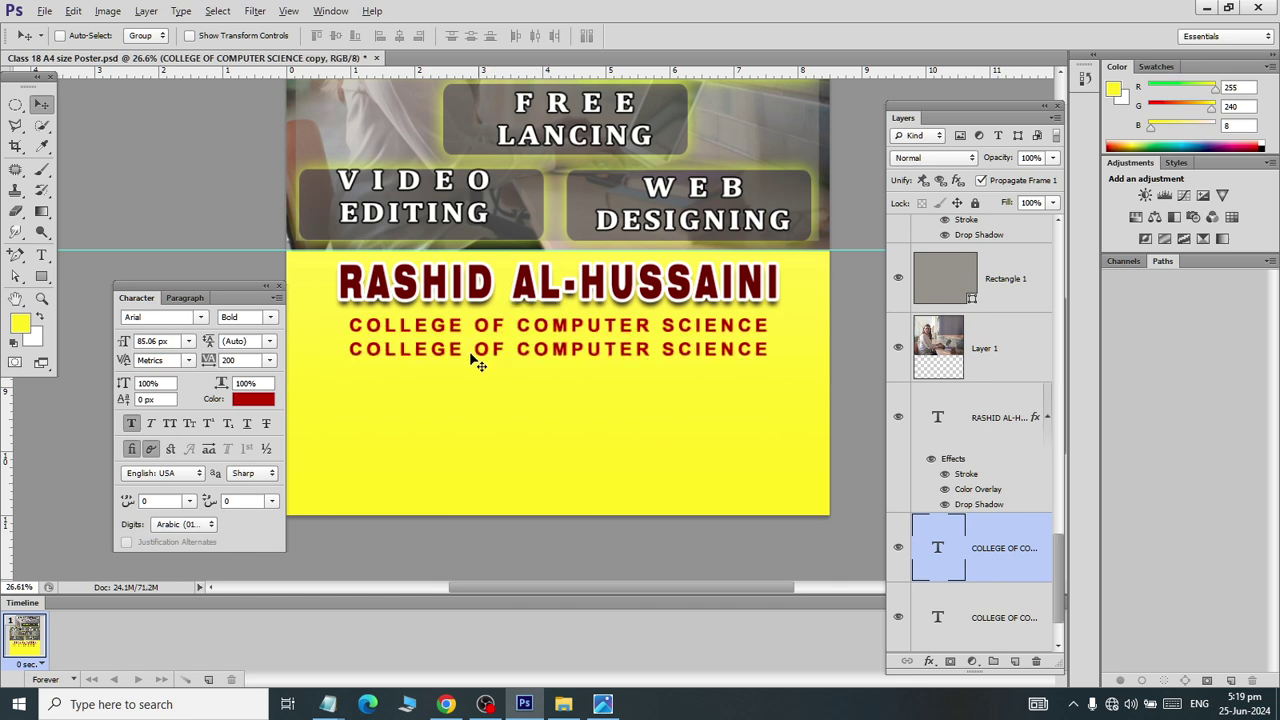
- Retype the lower subtitle copy as '& INFORMATION TECHNOLOGY'
click(41, 255)
click(418, 347)
key(ctrl+a)
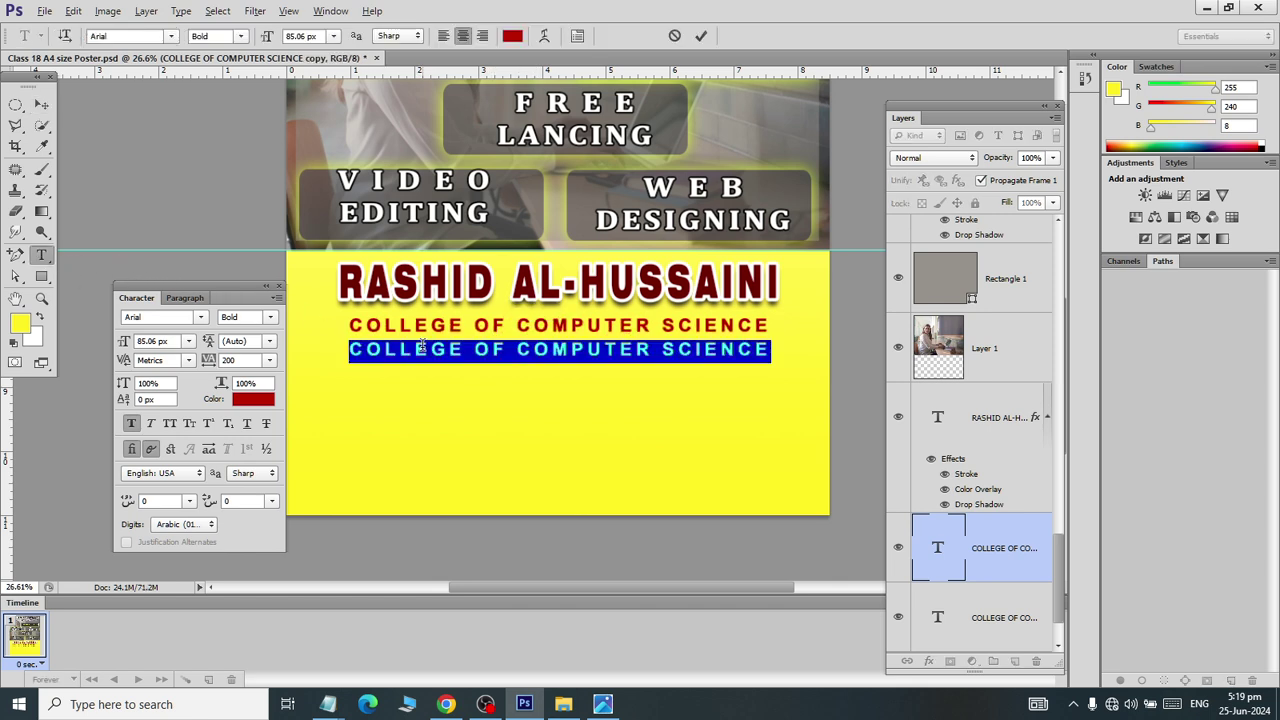
text(AND)
key(ctrl+a)
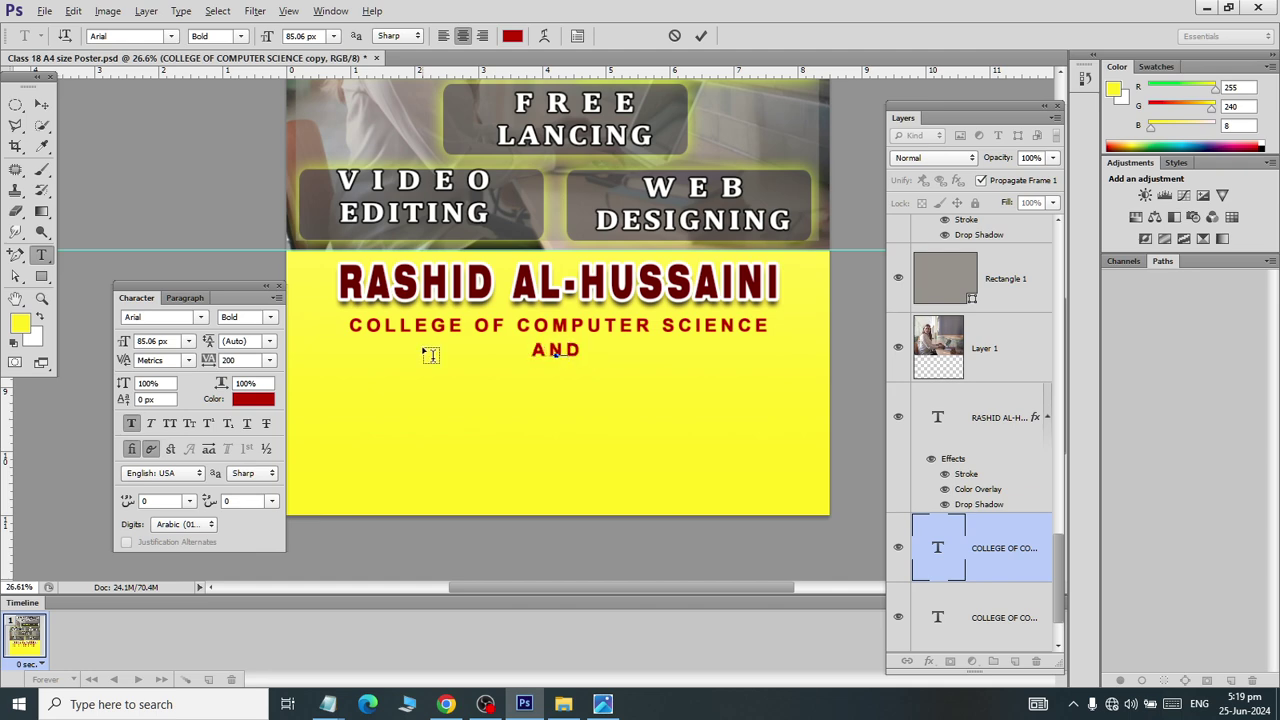
text(& INFORMATION TECHNOLOGY)
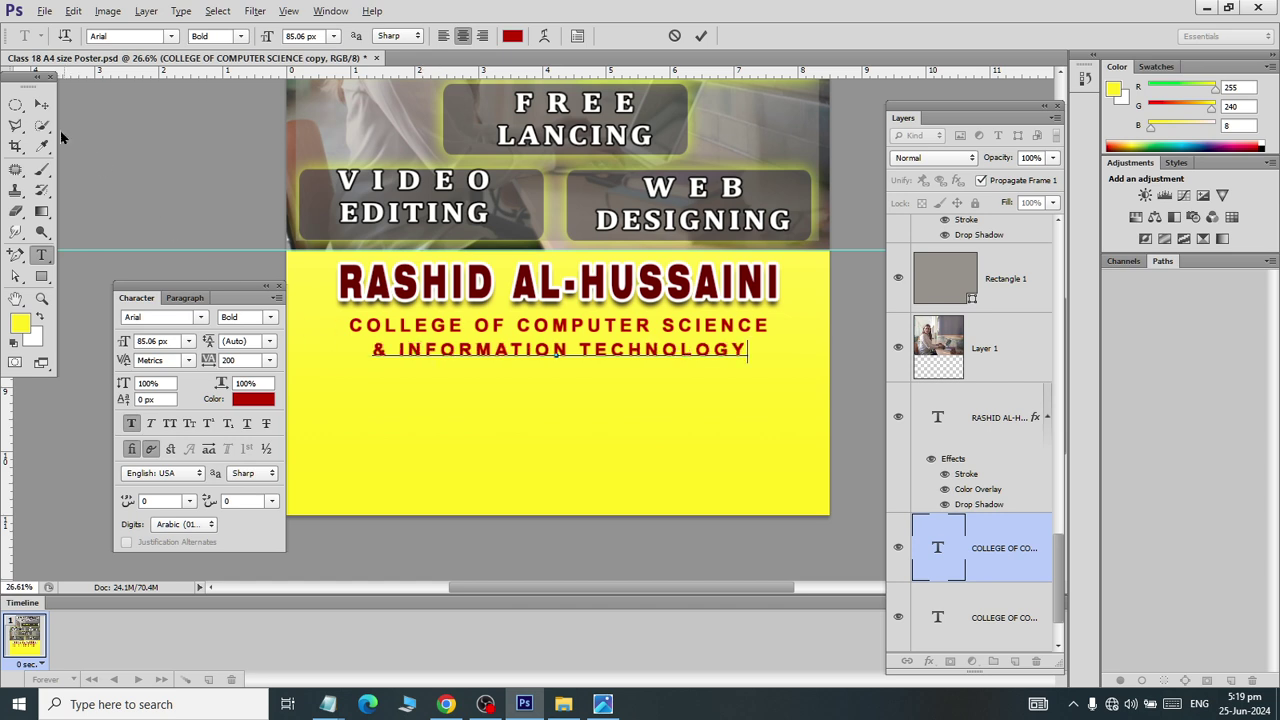
click(41, 104)
- Enlarge the '& INFORMATION TECHNOLOGY' line about 110% to match the line above
key(ctrl+t)
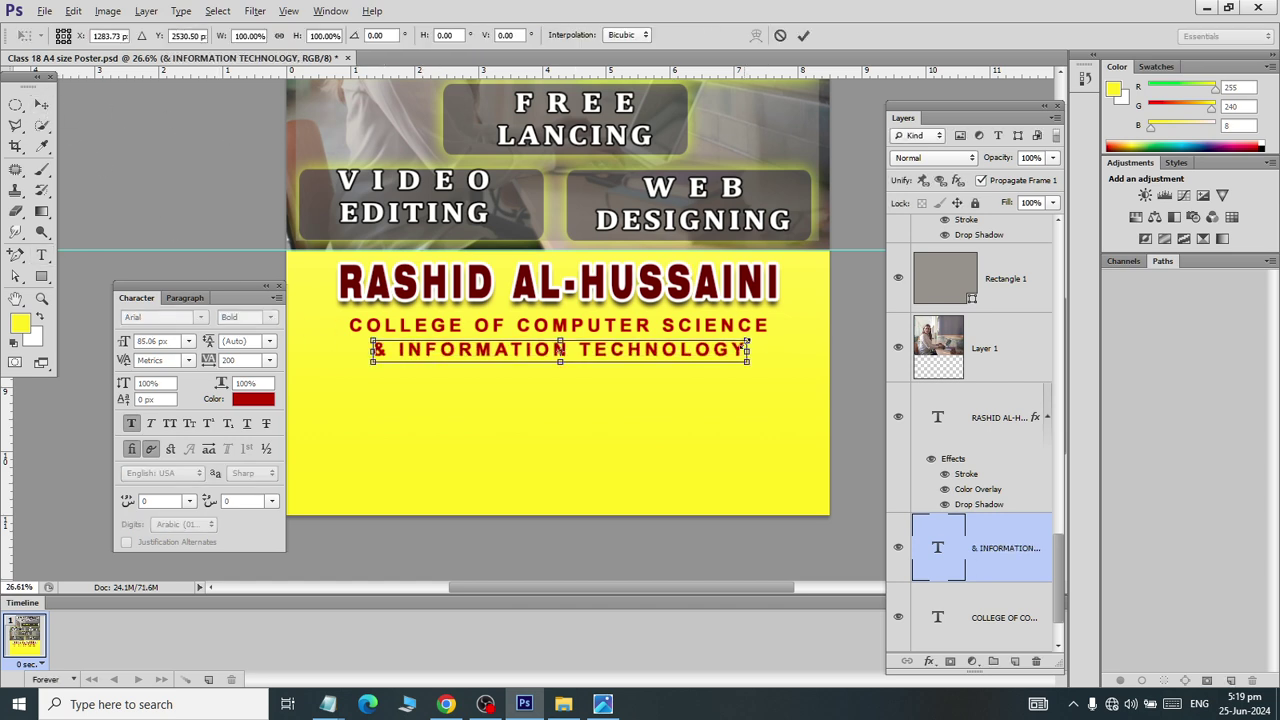
drag(749, 369, 773, 383)
click(41, 104)
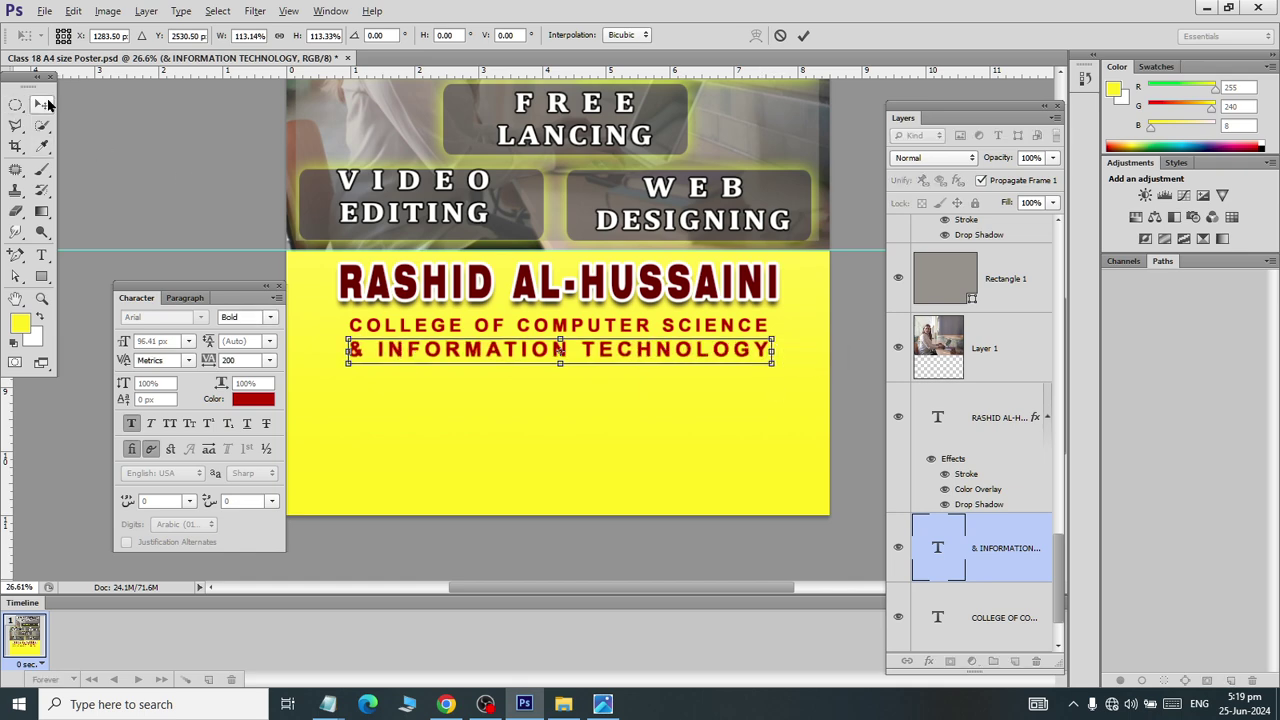
click(560, 272)
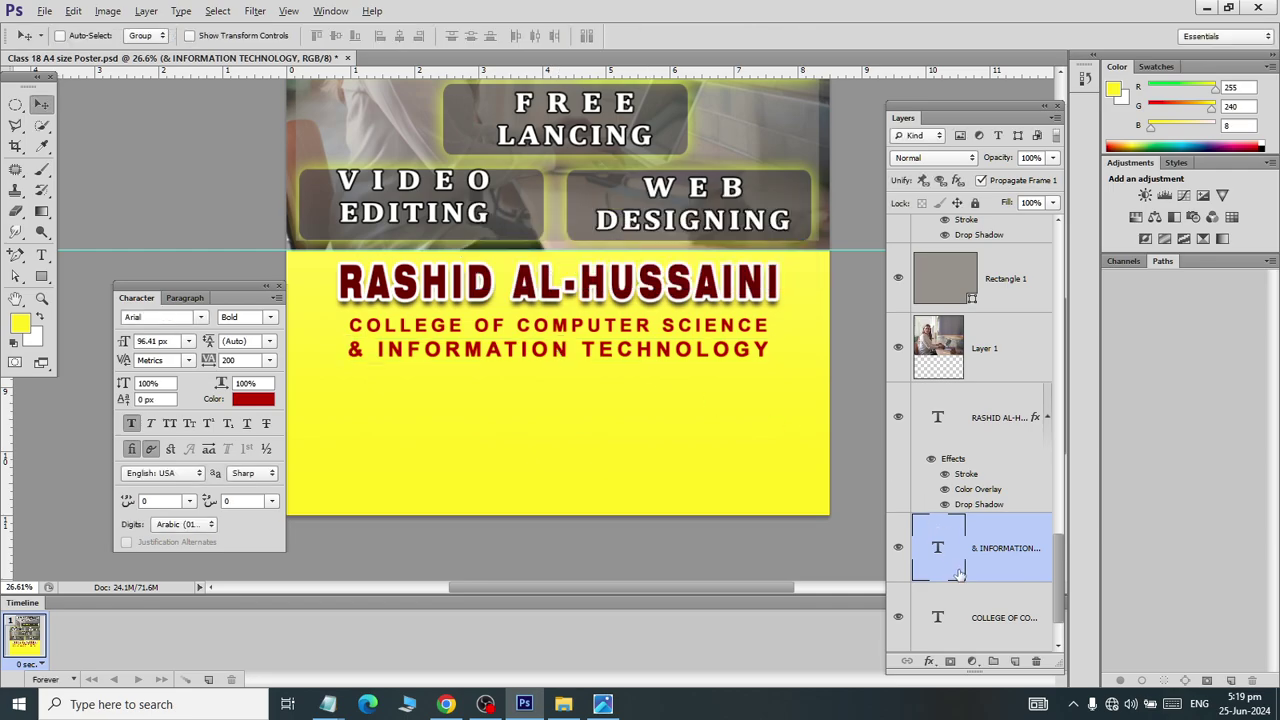
- Scale both subtitle lines together to about 107% and save the poster
key(alt+Tab)
key(alt+Tab)
shift+click(1013, 630)
key(ctrl+t)
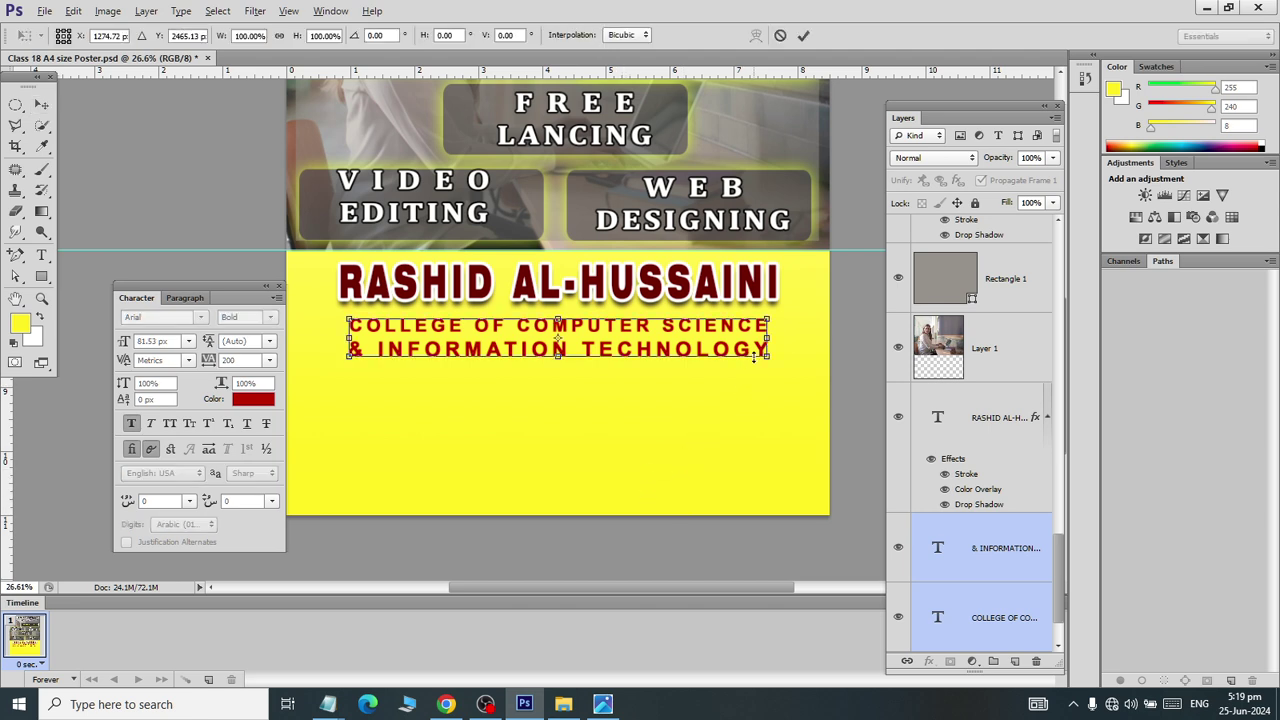
mouse_move(755, 355)
mouse_down()
mouse_move(786, 366)
mouse_move(771, 369)
mouse_up()
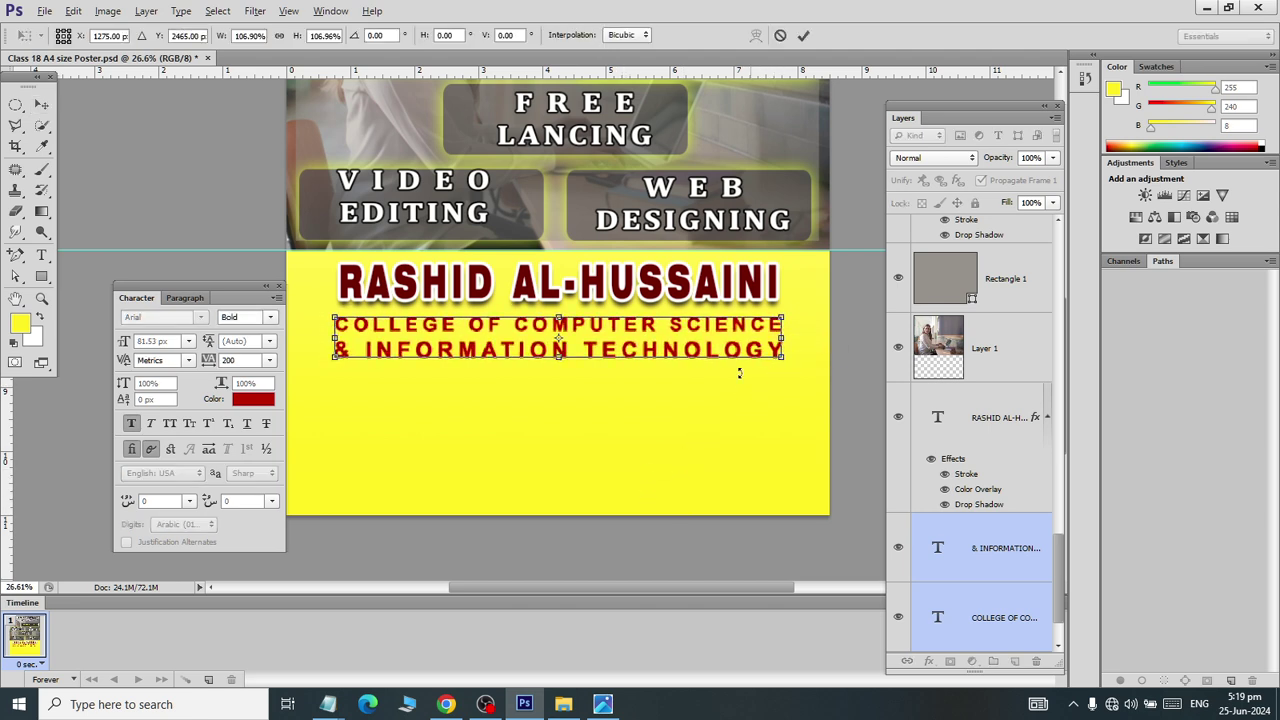
click(48, 104)
click(552, 272)
key(ctrl+s)
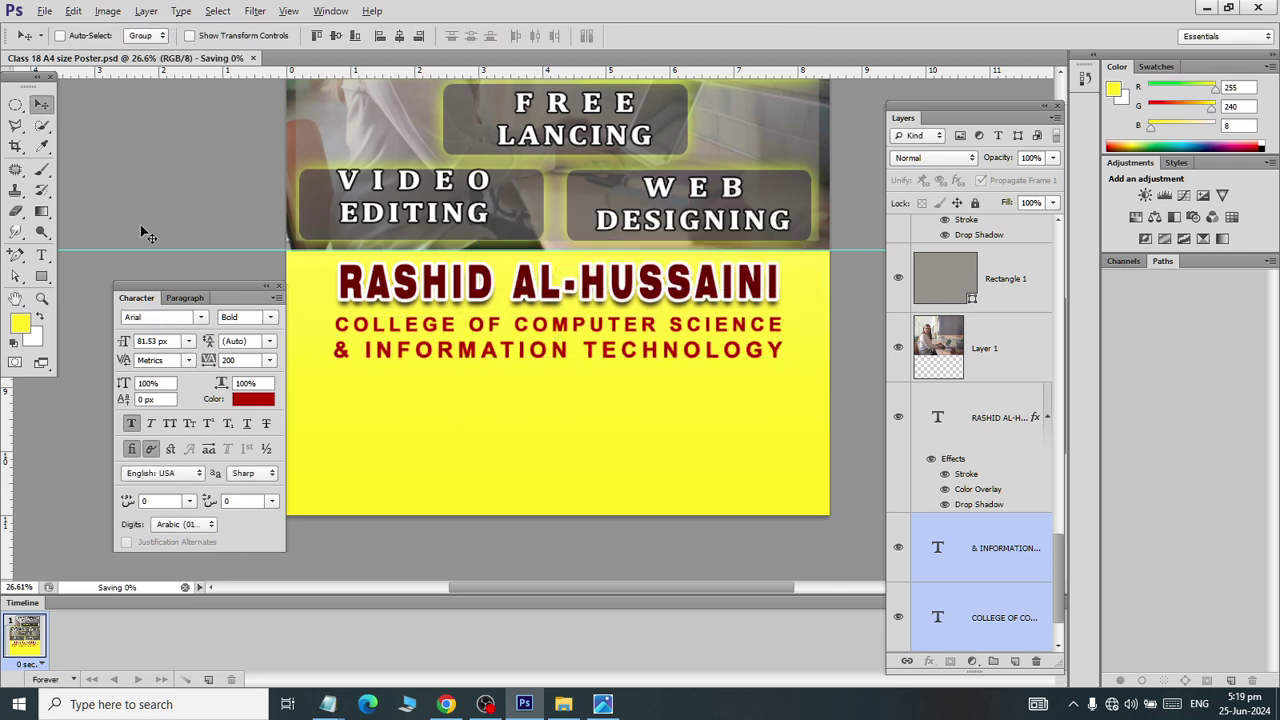
click(41, 255)
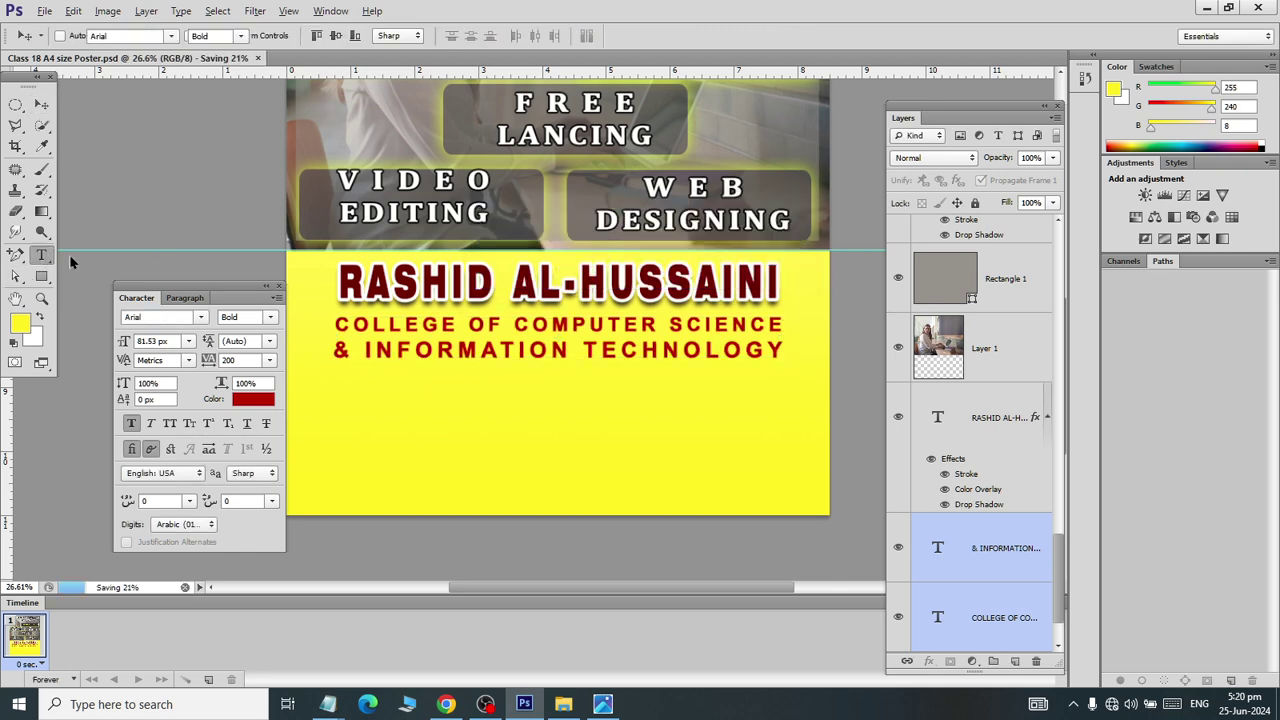
- Make the 'COLLEGE OF COMPUTER SCIENCE' line black and save the poster
triple_click(500, 322)
click(512, 36)
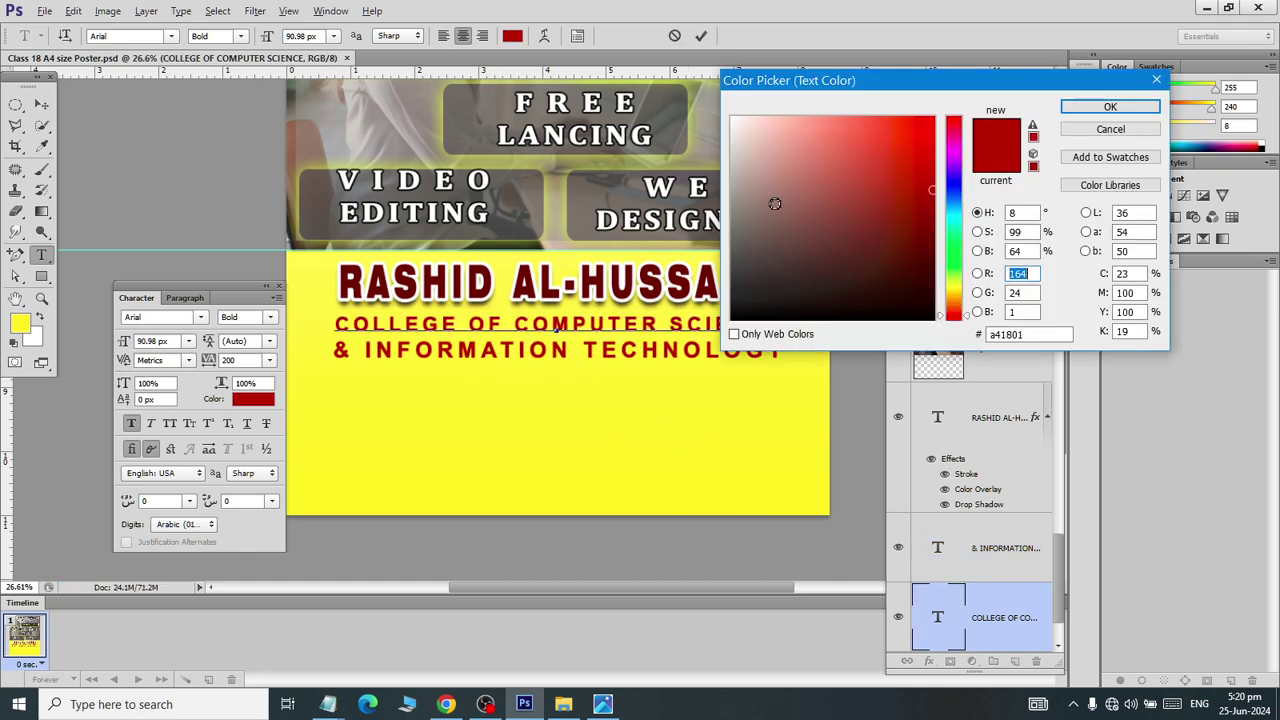
drag(799, 275, 641, 376)
click(1110, 106)
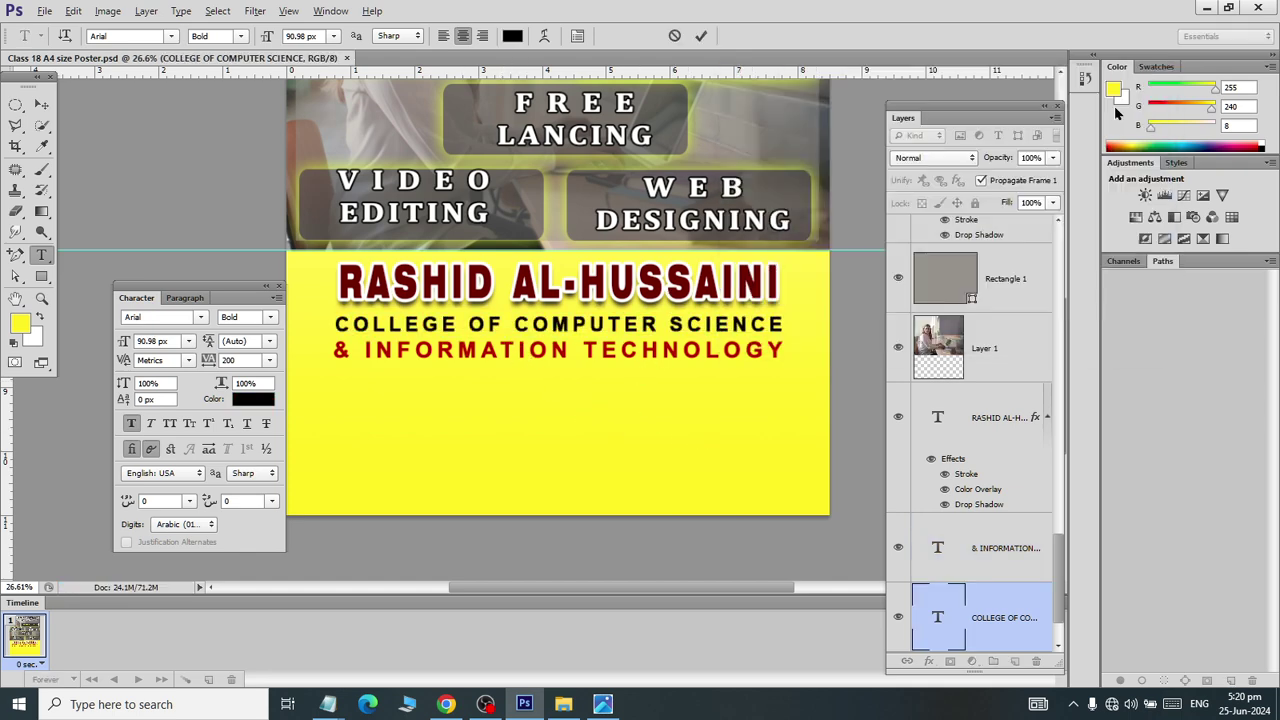
click(40, 108)
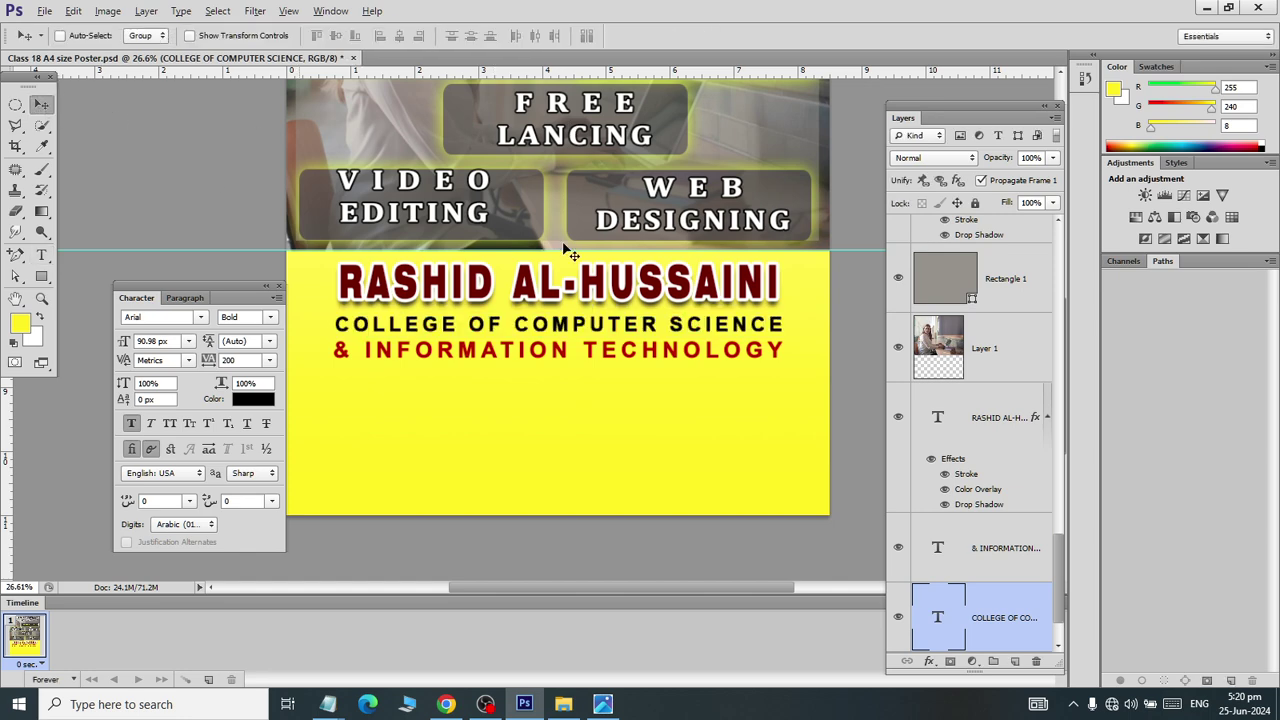
key(ctrl+s)
- Make the '& INFORMATION TECHNOLOGY' line black
click(37, 257)
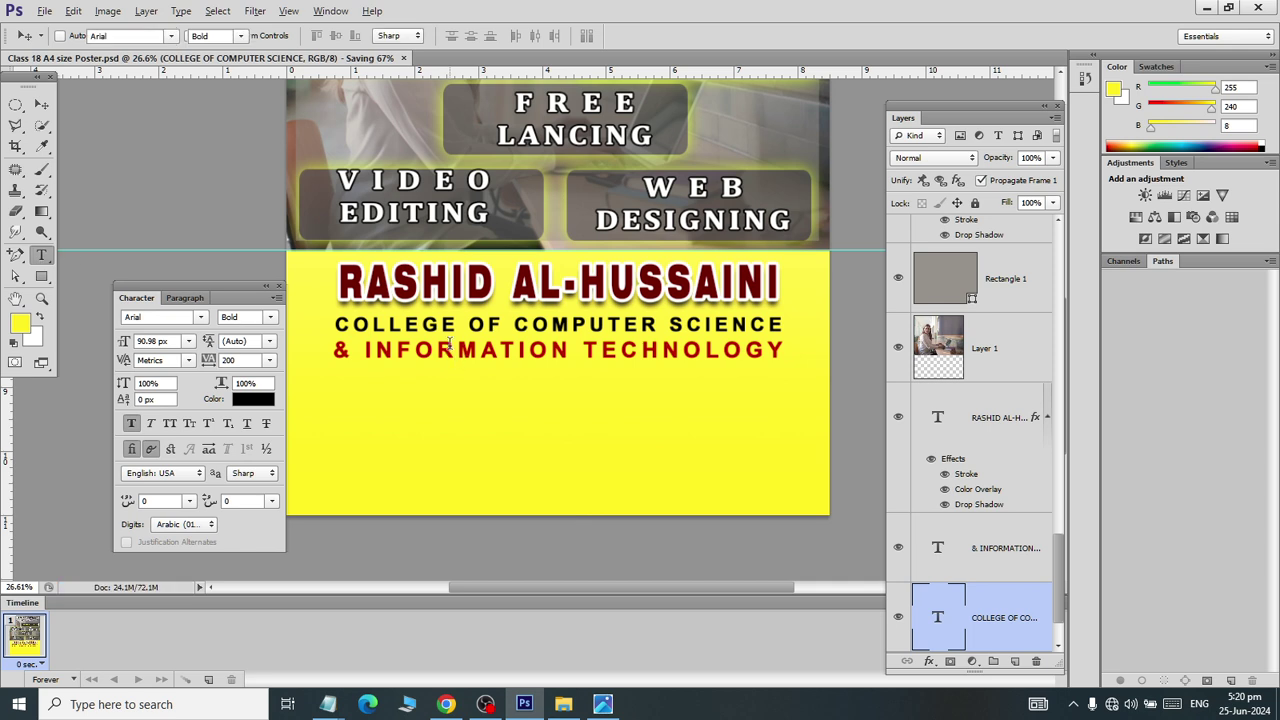
click(450, 350)
key(ctrl+a)
click(512, 36)
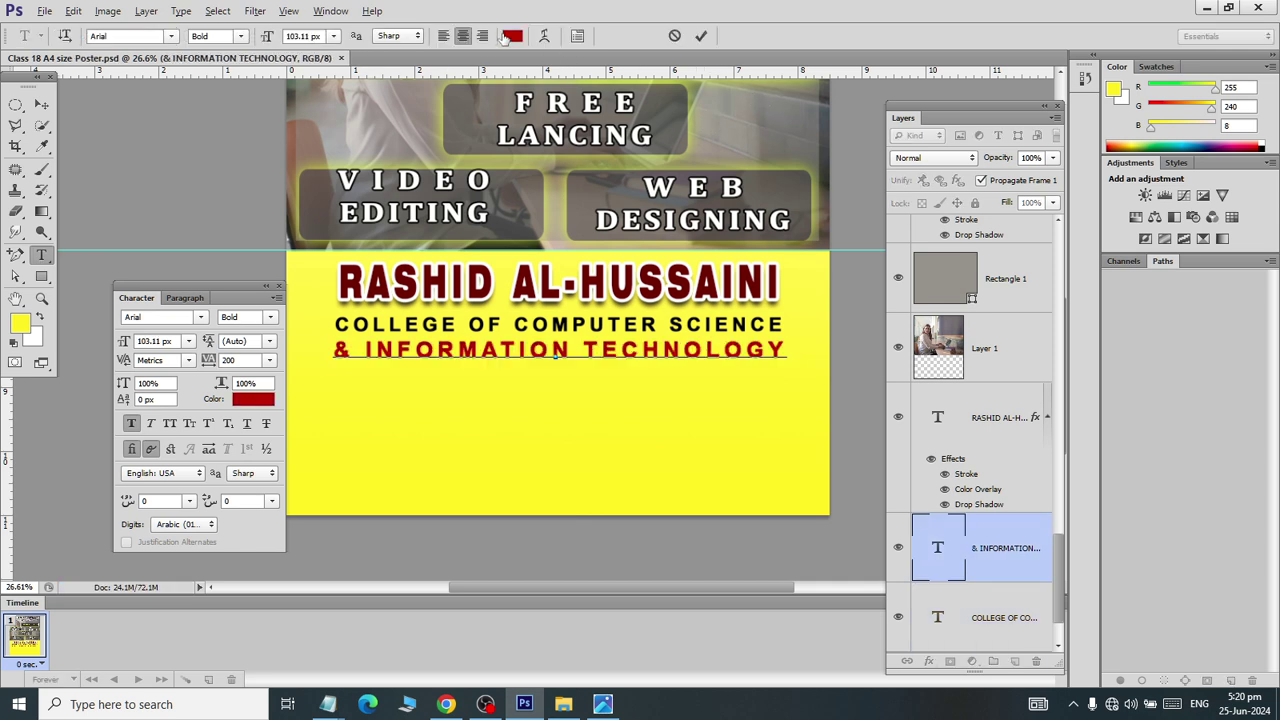
drag(858, 181, 697, 381)
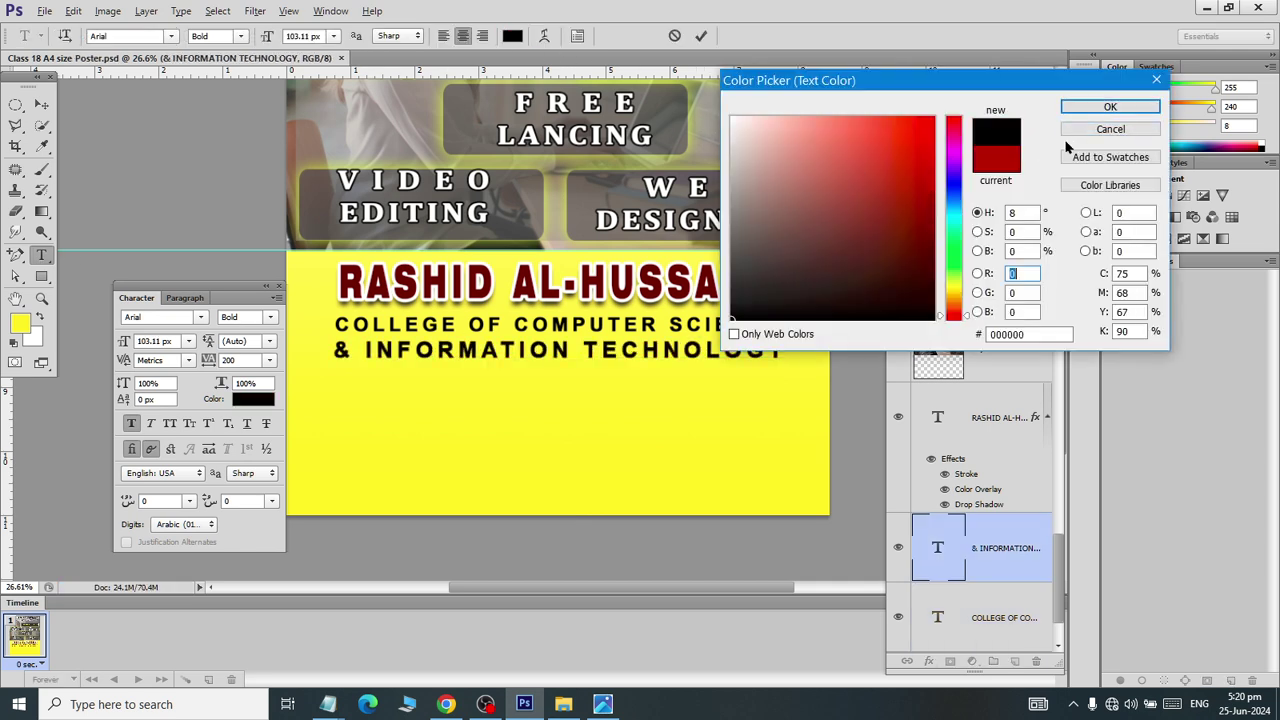
click(1100, 105)
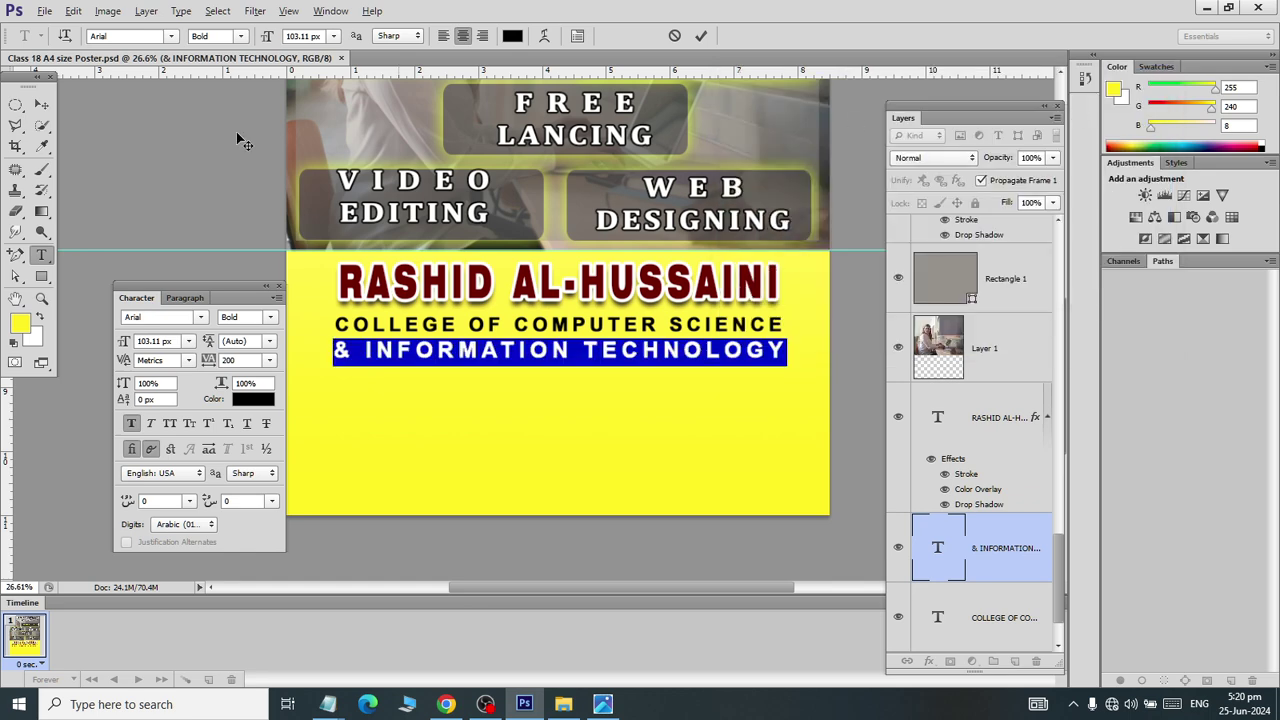
click(40, 100)
- Compare the design with the reference poster image
key(alt+Tab)
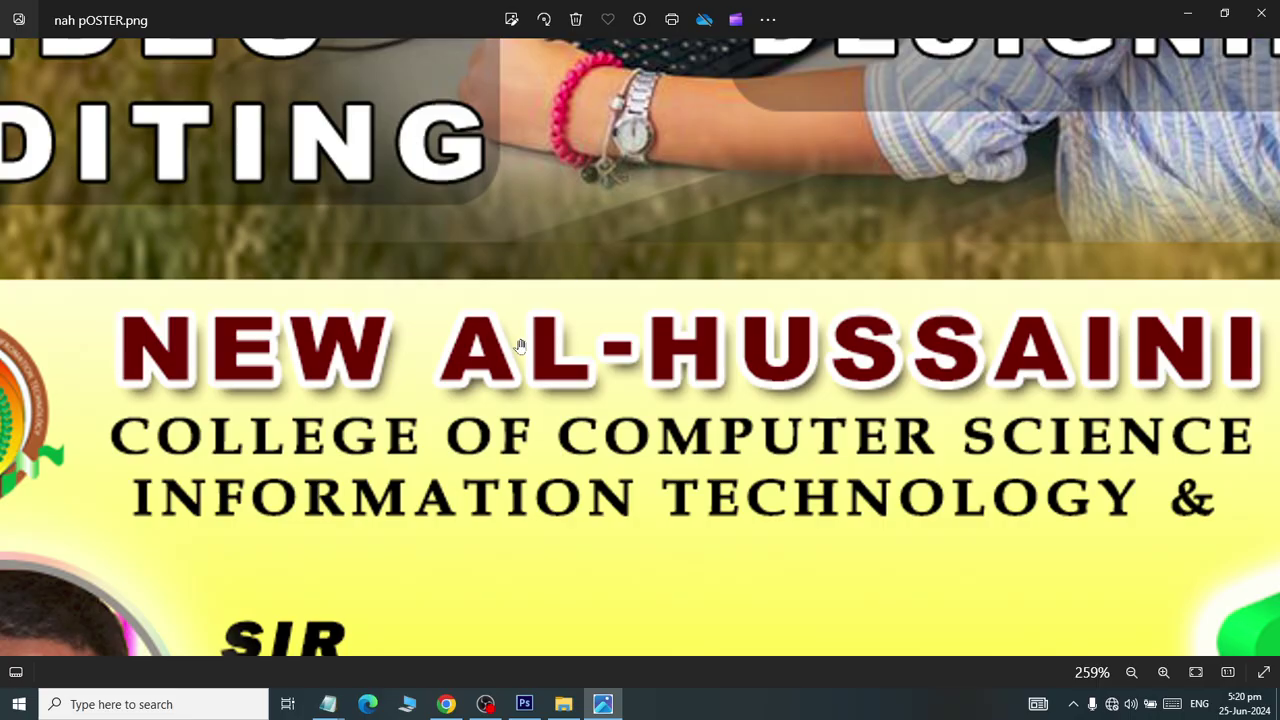
scroll(743, 487, down, 6)
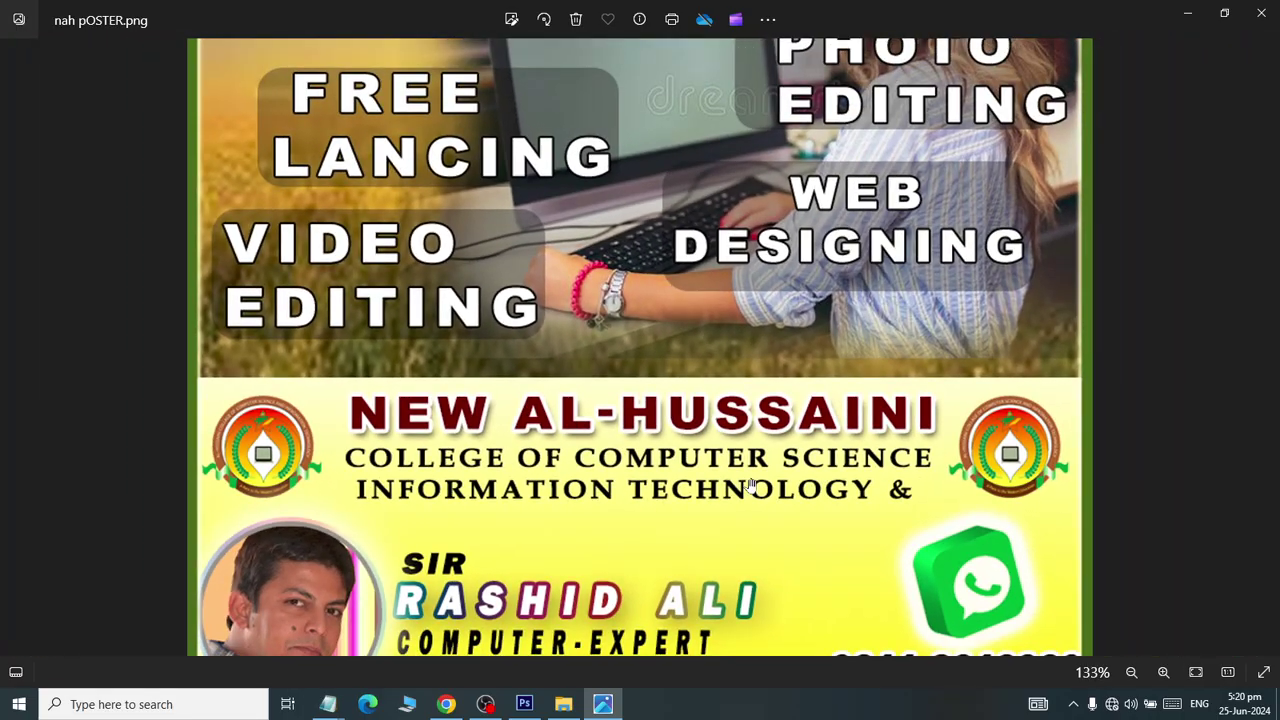
key(alt+Tab)
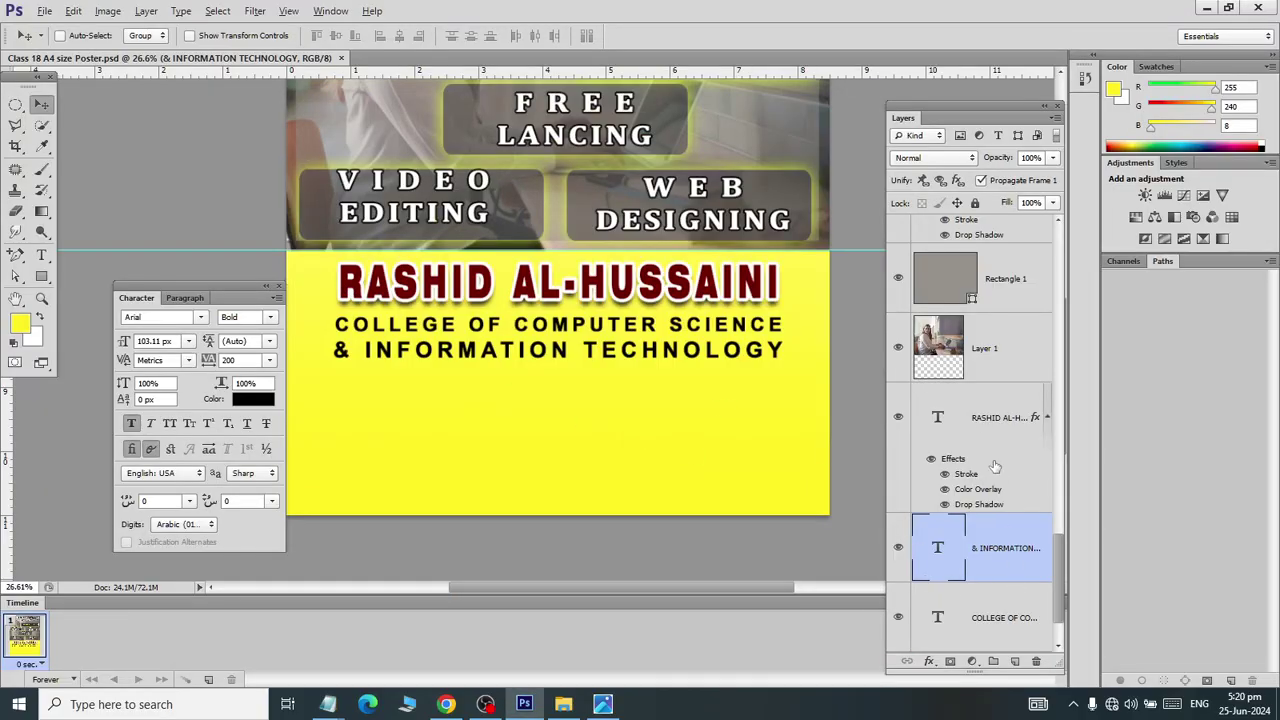
- Put the heading layer into a new group named RASHID
click(983, 420)
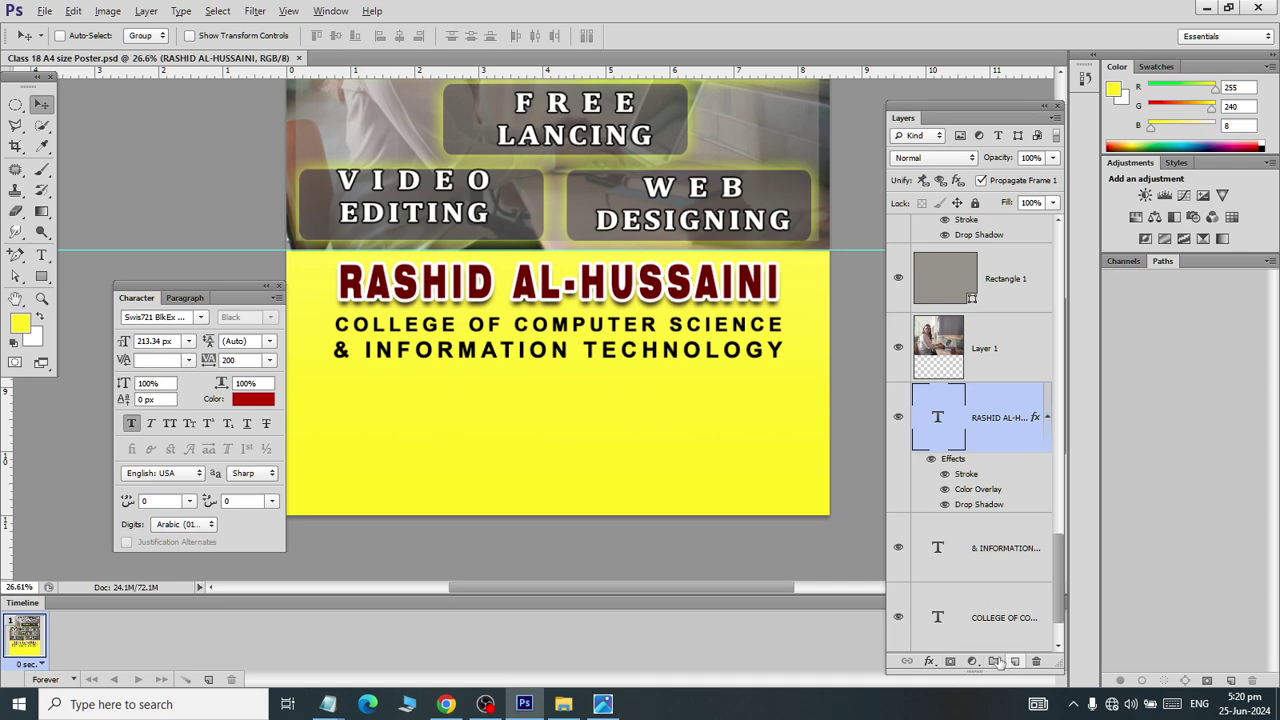
click(995, 663)
double_click(960, 392)
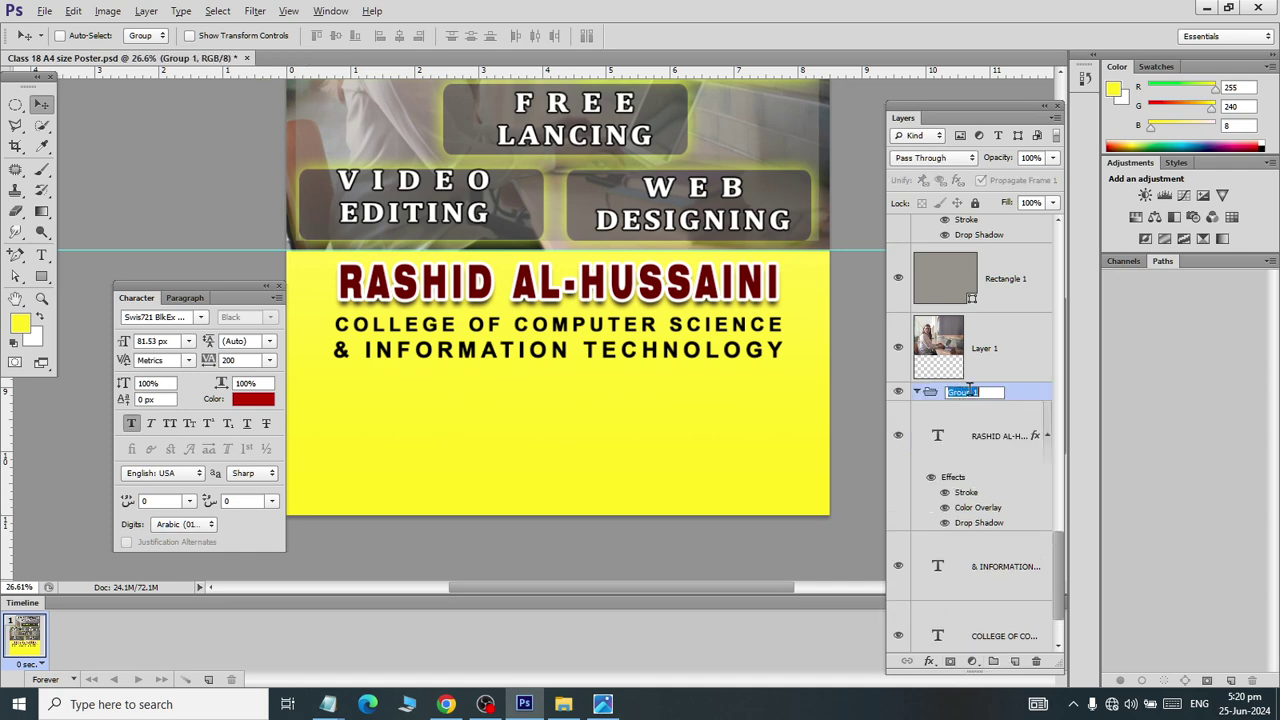
text(RASHID)
key(Return)
- Move the heading and both subtitle layers into the RASHID group
click(1012, 436)
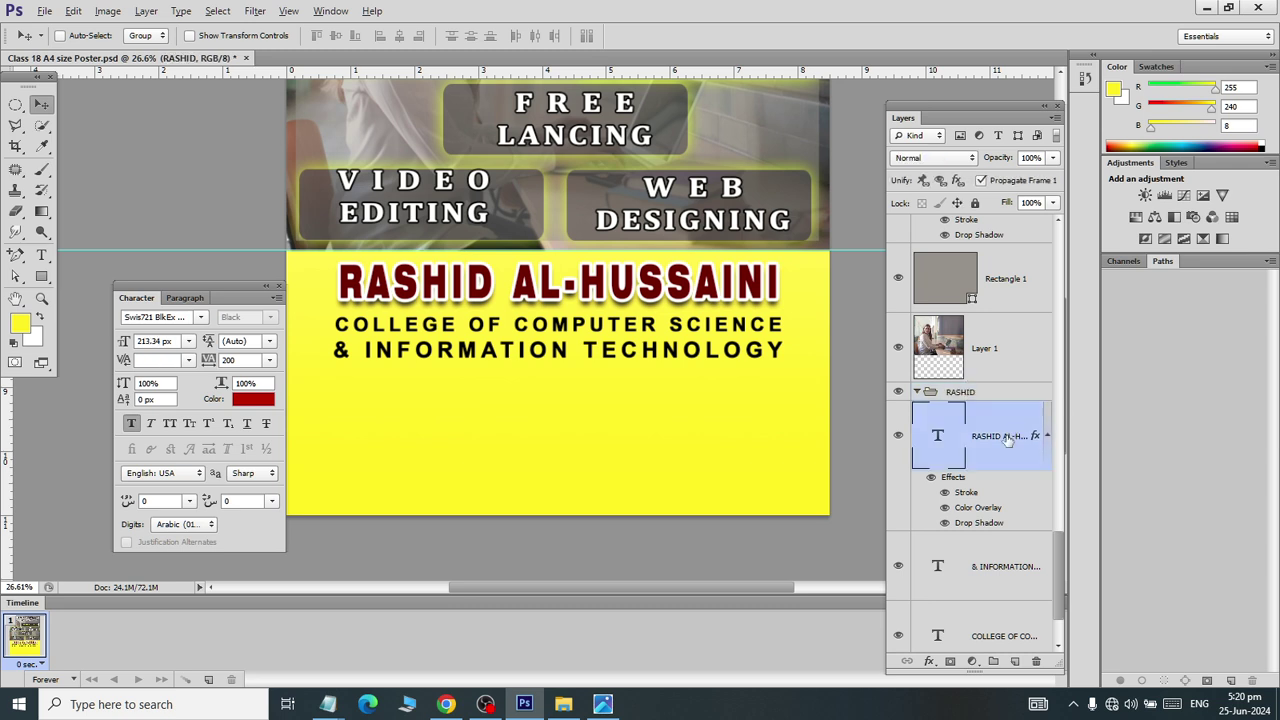
shift+click(976, 568)
shift+click(965, 632)
drag(967, 440, 905, 394)
- Shrink the RASHID group to about 90% and nudge it up slightly
click(917, 392)
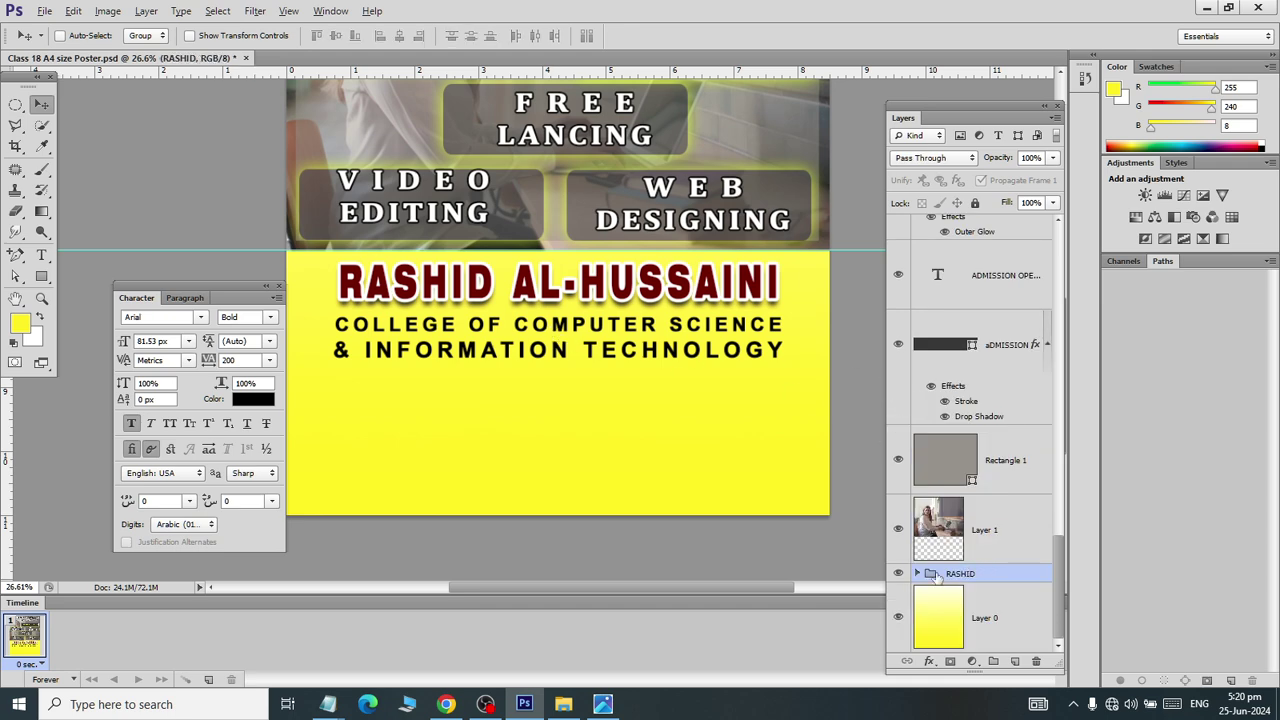
key(ctrl+t)
drag(781, 357, 739, 381)
click(41, 104)
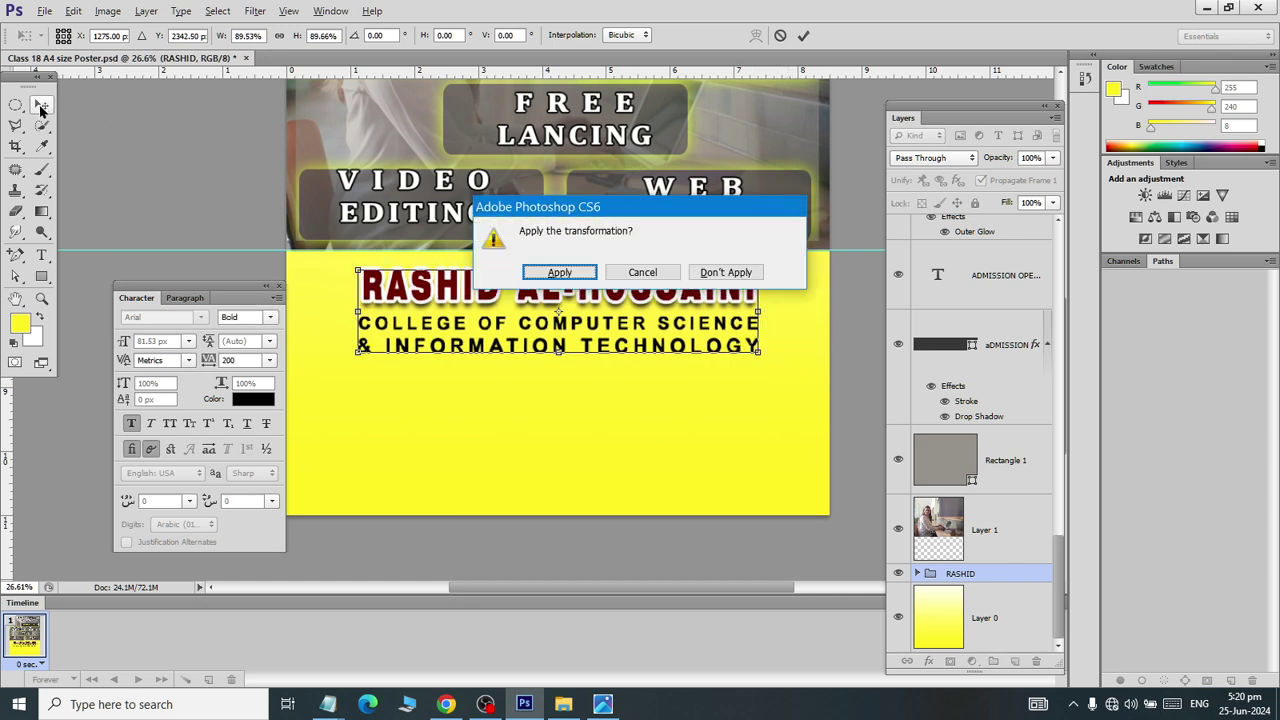
click(561, 274)
key(shift+Up)
key(shift+Up)
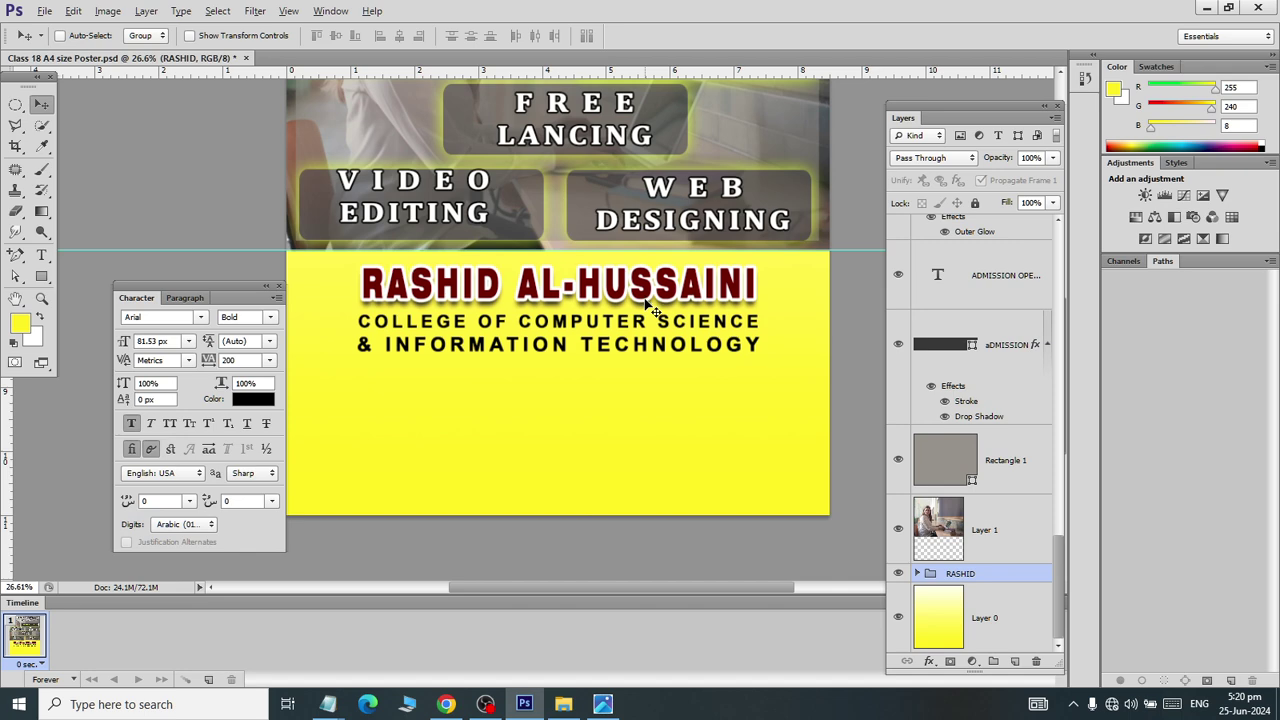
key(shift+Up)
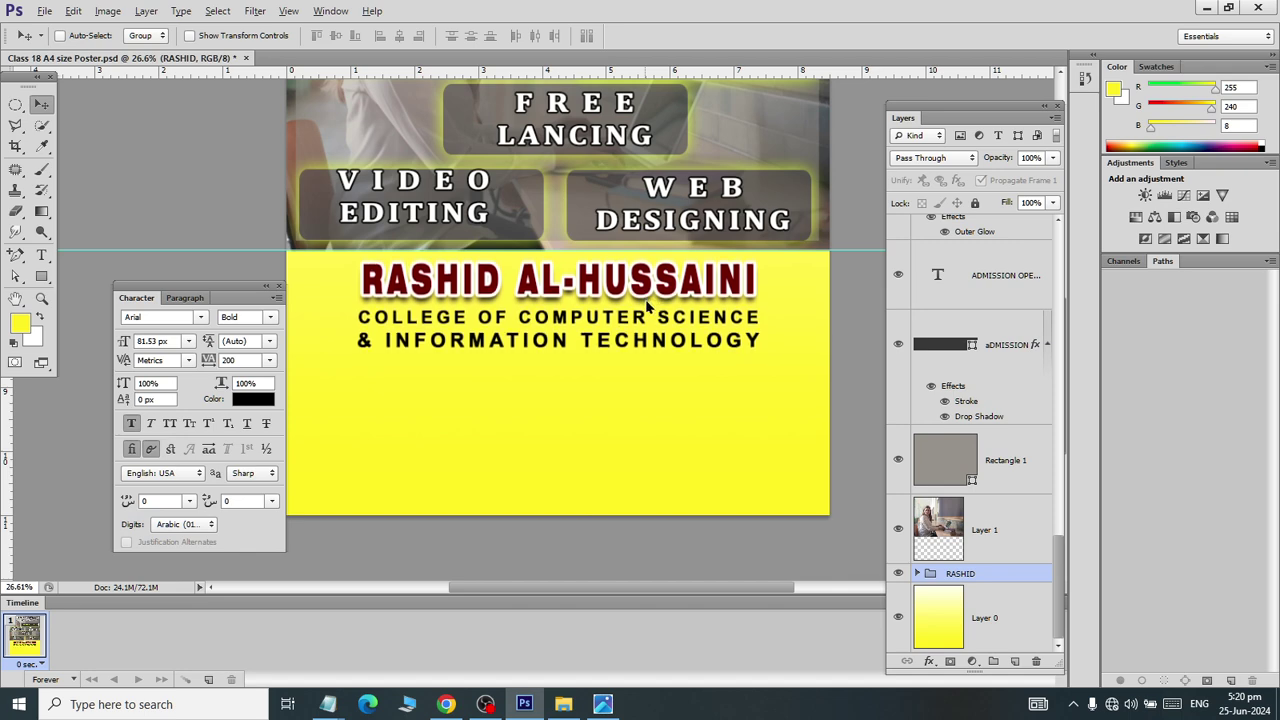
key(alt+Tab)
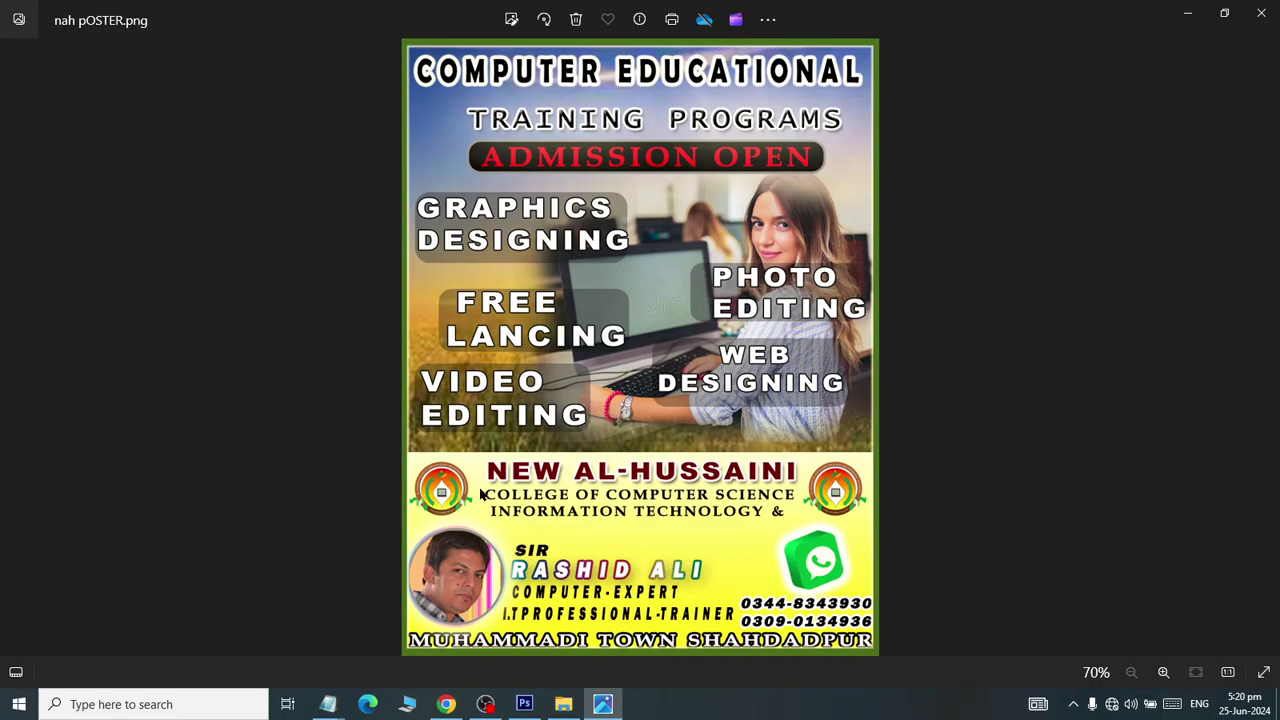
scroll(646, 618, up, 3)
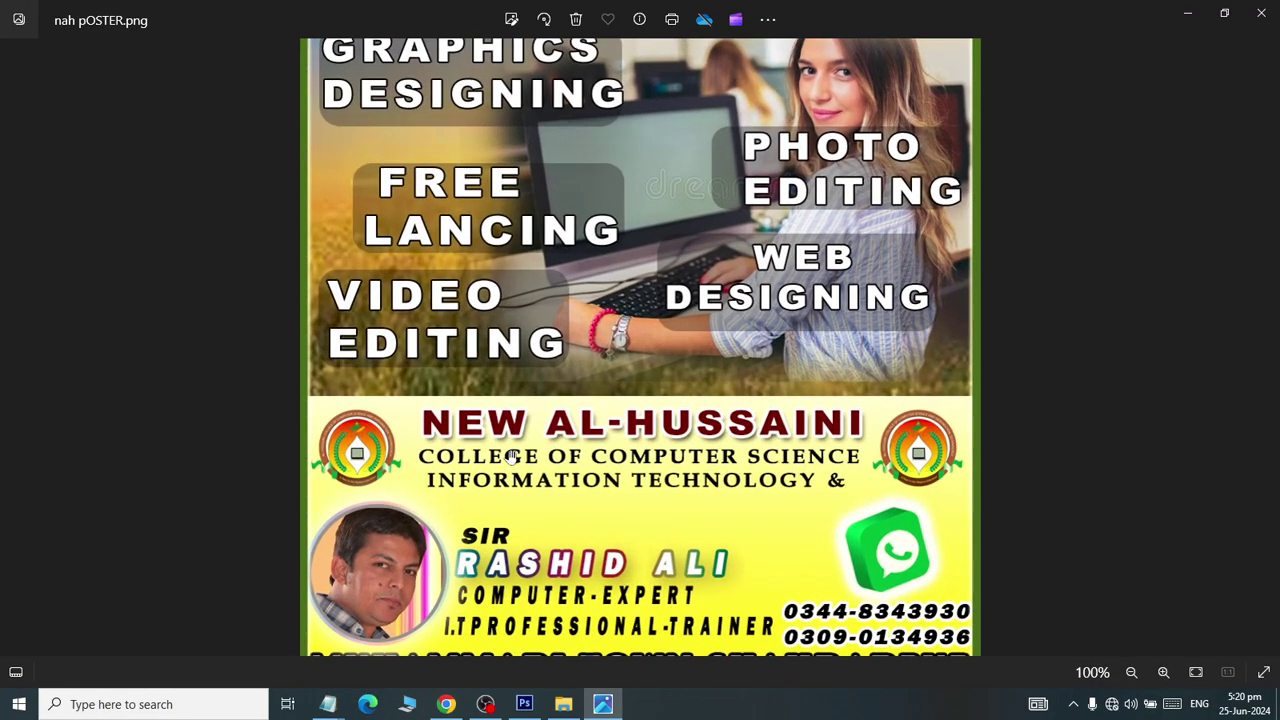
drag(510, 457, 737, 424)
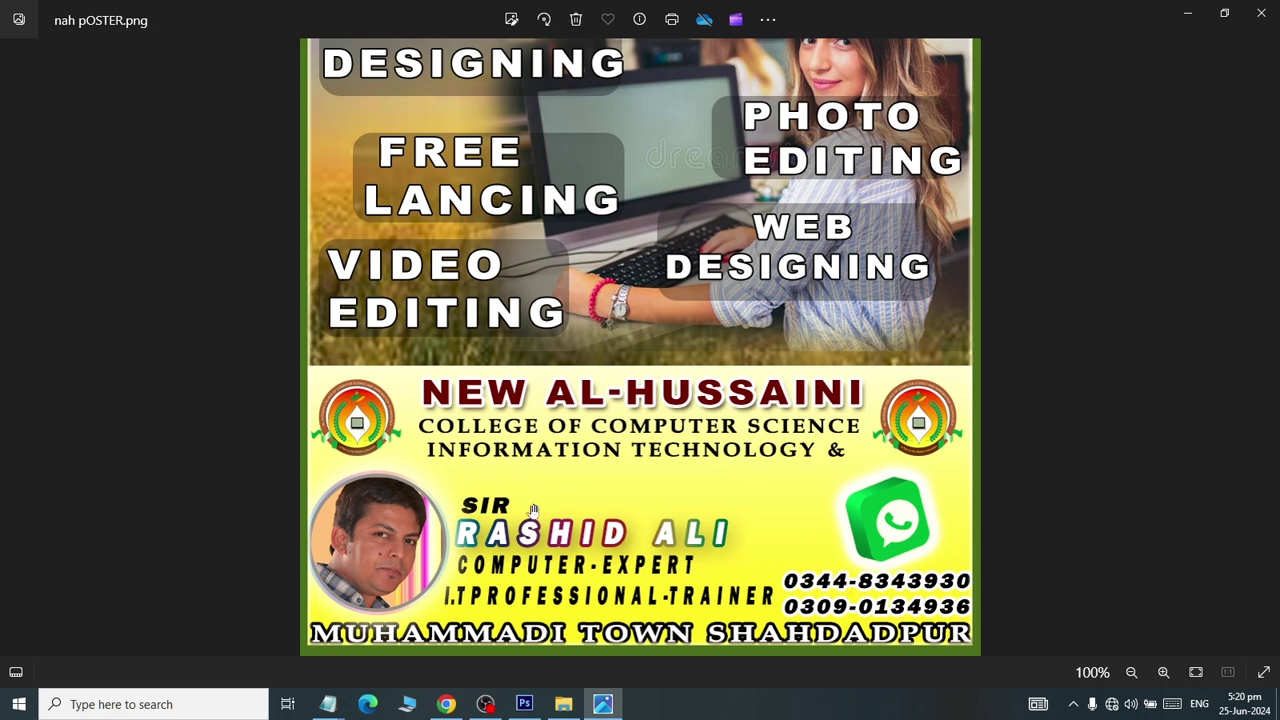
key(alt+Tab)
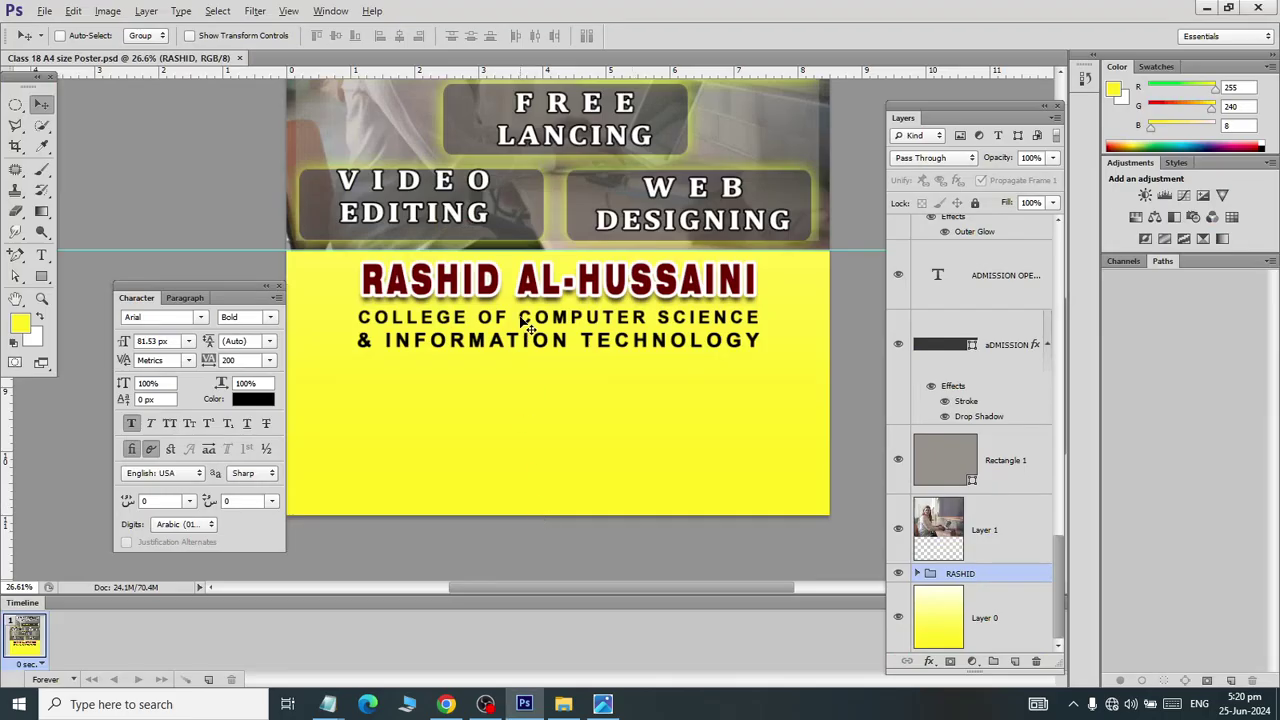
- Search the Documents library and its latest folder for the portrait photo
key(ctrl+o)
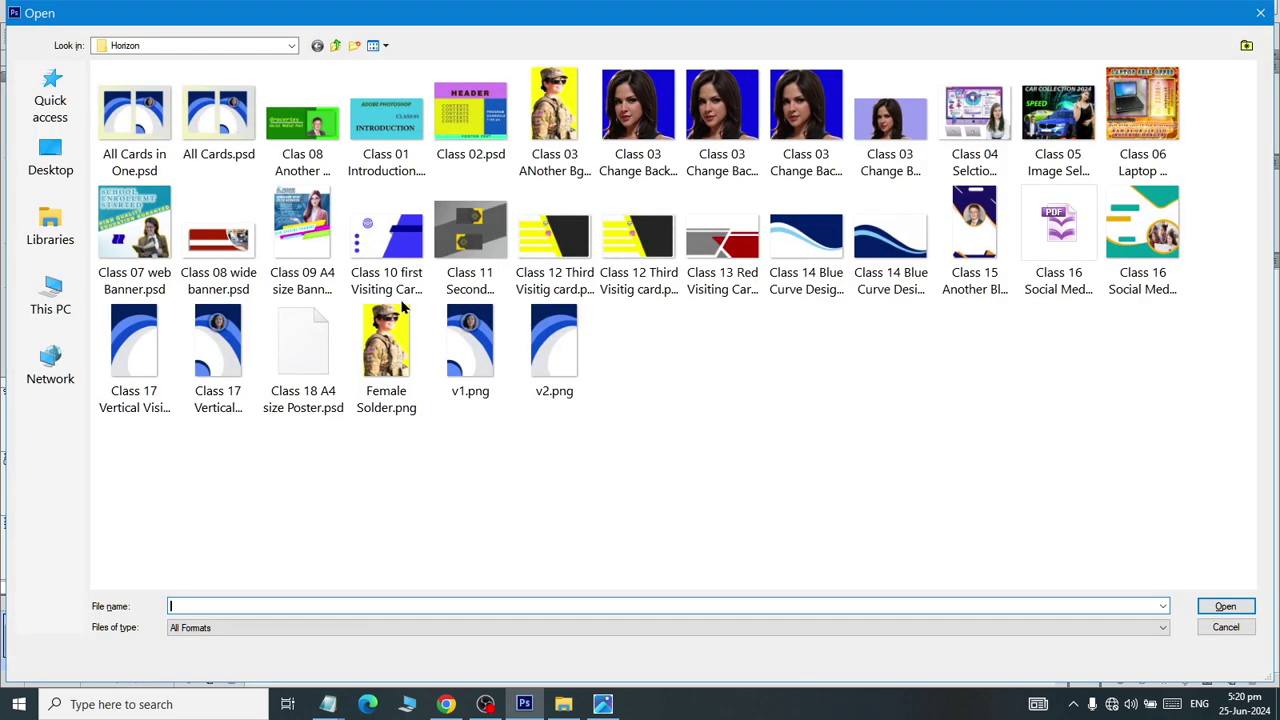
click(35, 228)
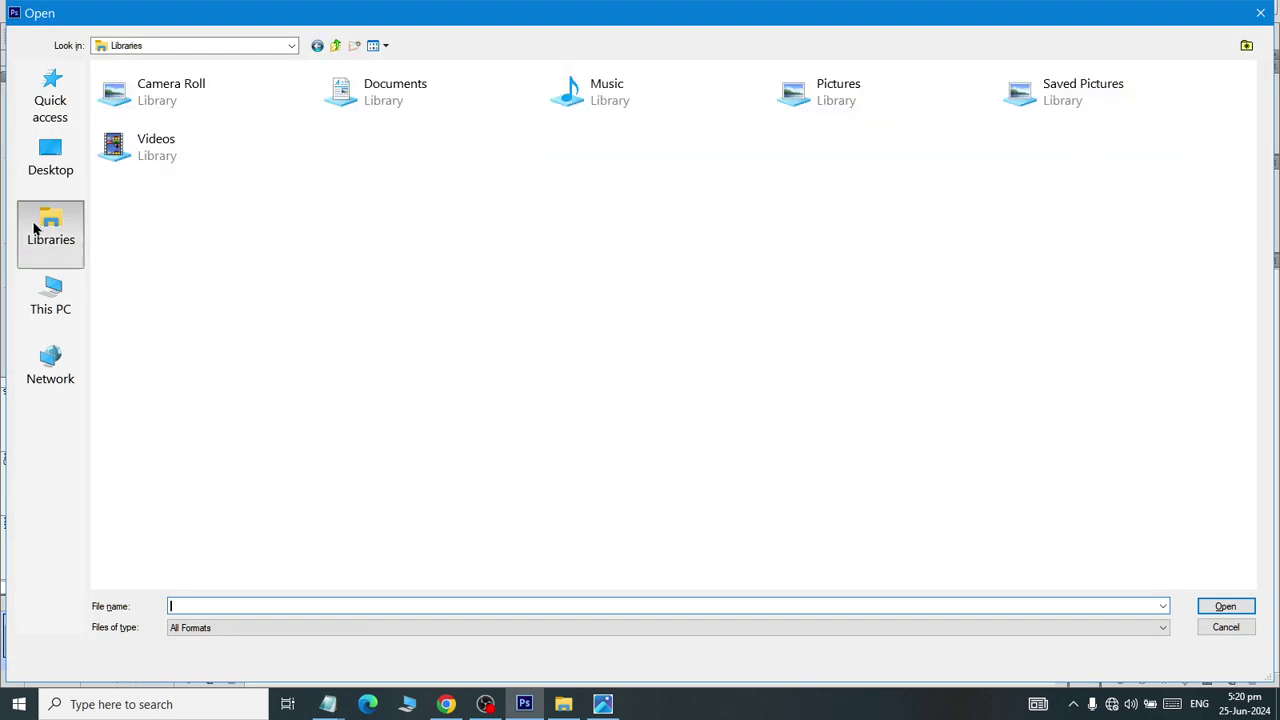
double_click(365, 108)
key(l)
double_click(374, 116)
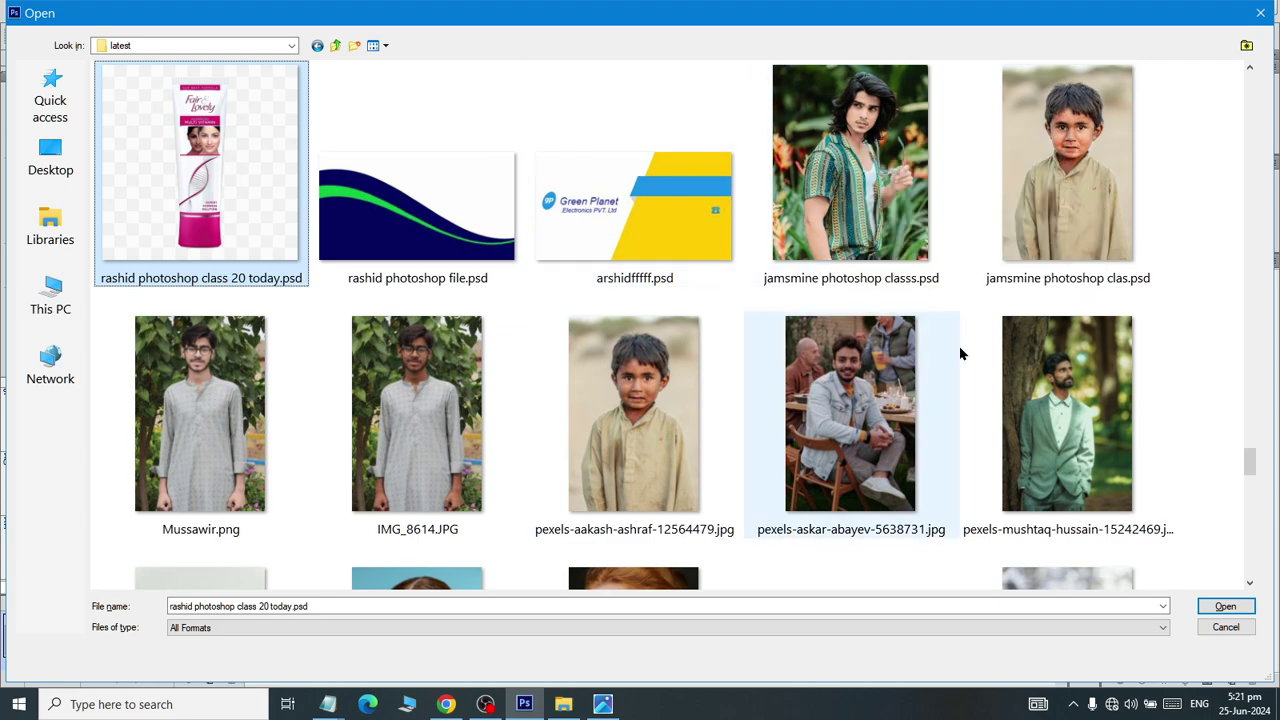
scroll(888, 395, down, 5)
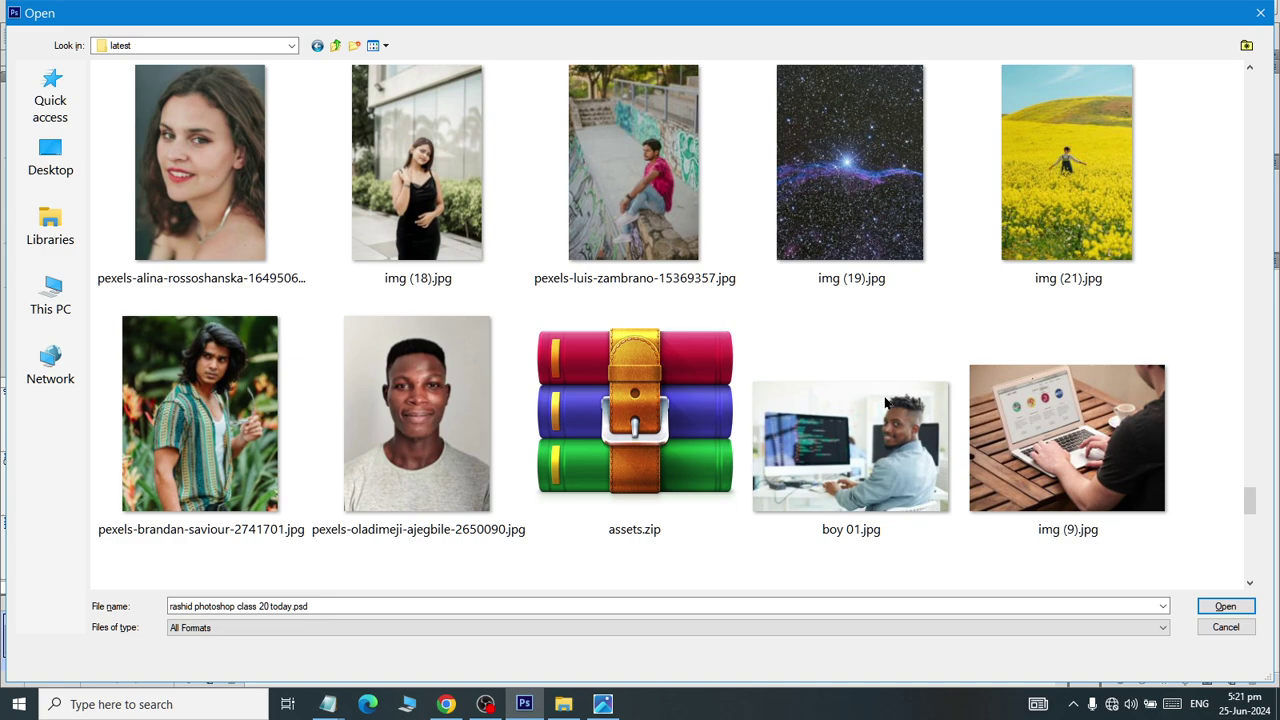
scroll(885, 400, up, 7)
scroll(885, 400, up, 2)
scroll(885, 400, down, 6)
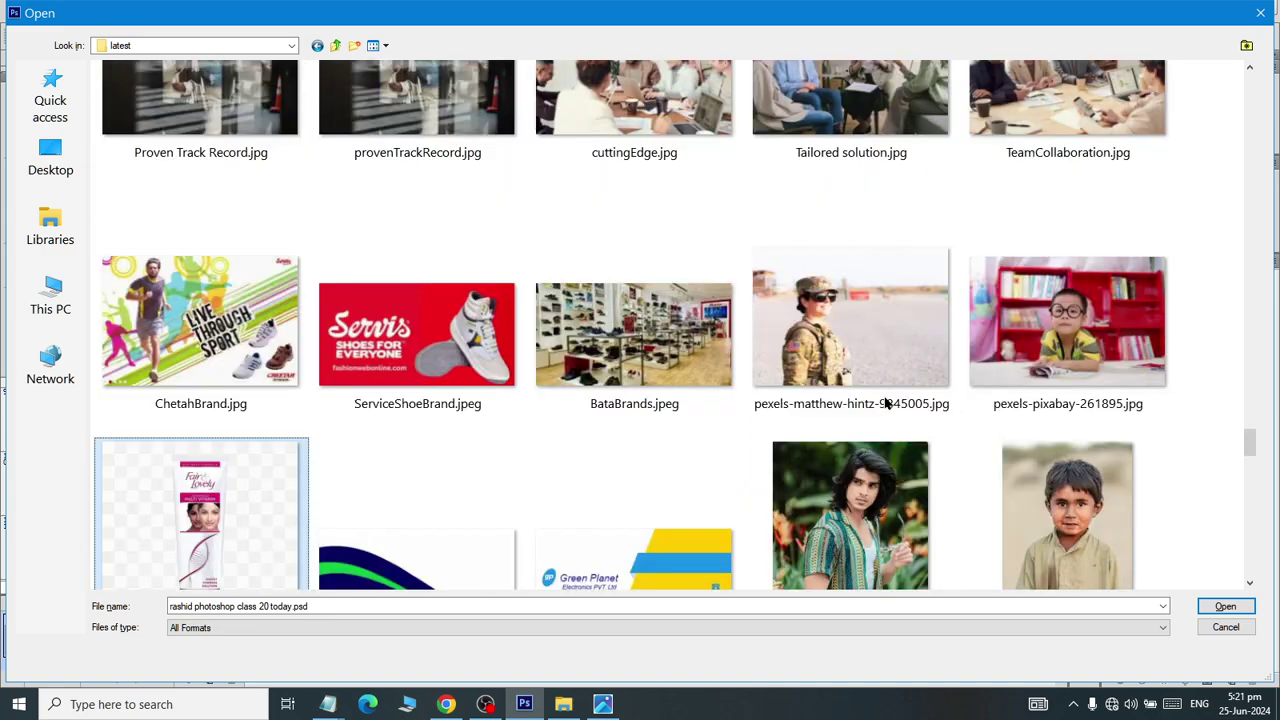
scroll(885, 400, down, 3)
- Open rashidpsize.jpg from the Pictures library
click(60, 235)
click(491, 112)
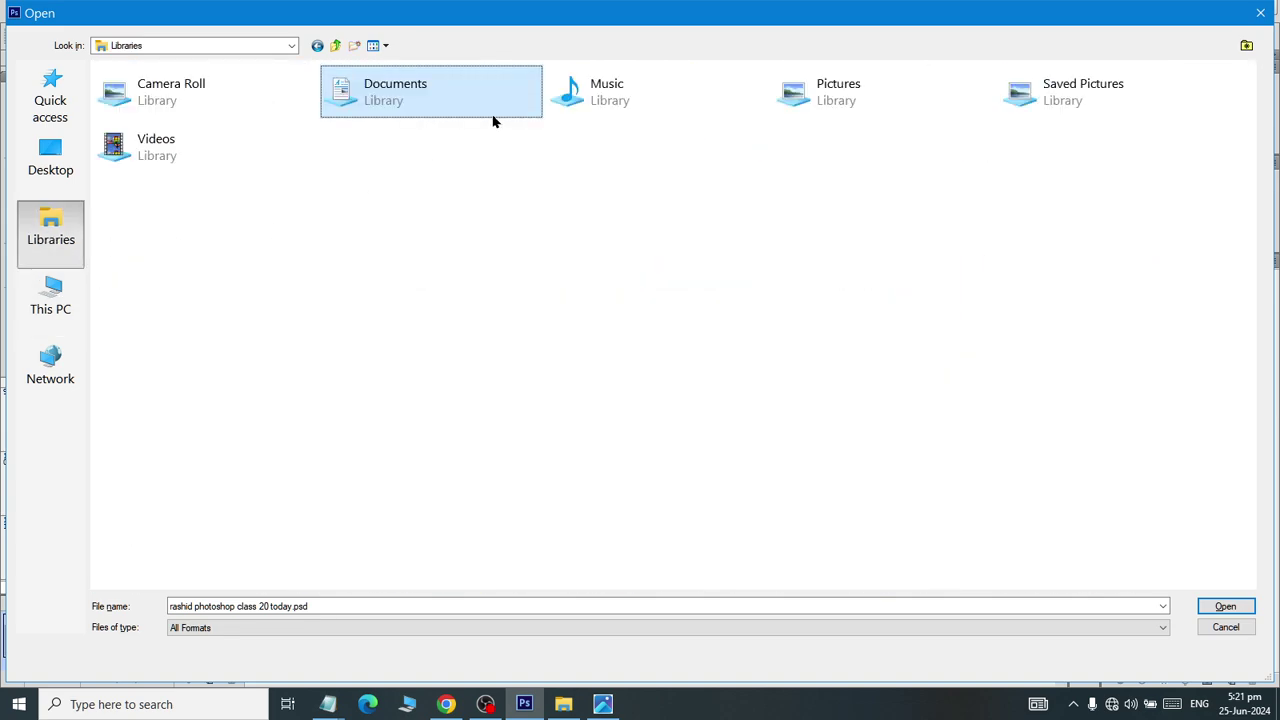
double_click(897, 105)
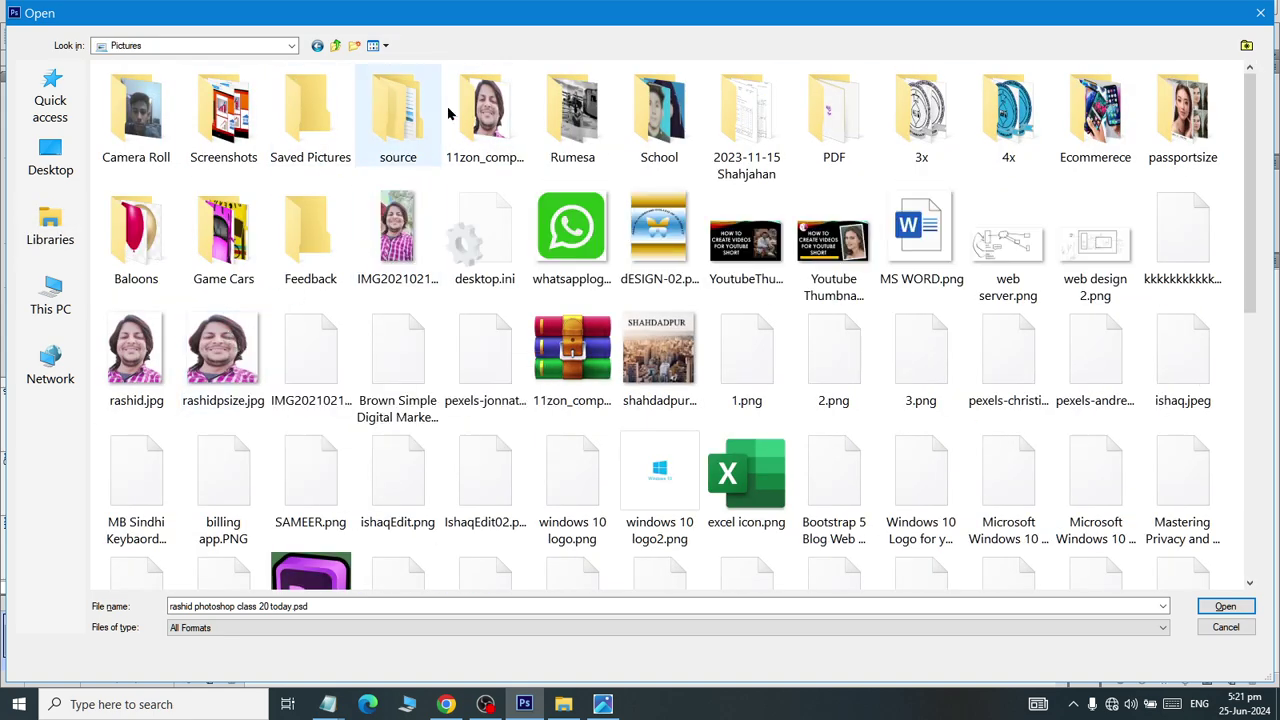
double_click(486, 106)
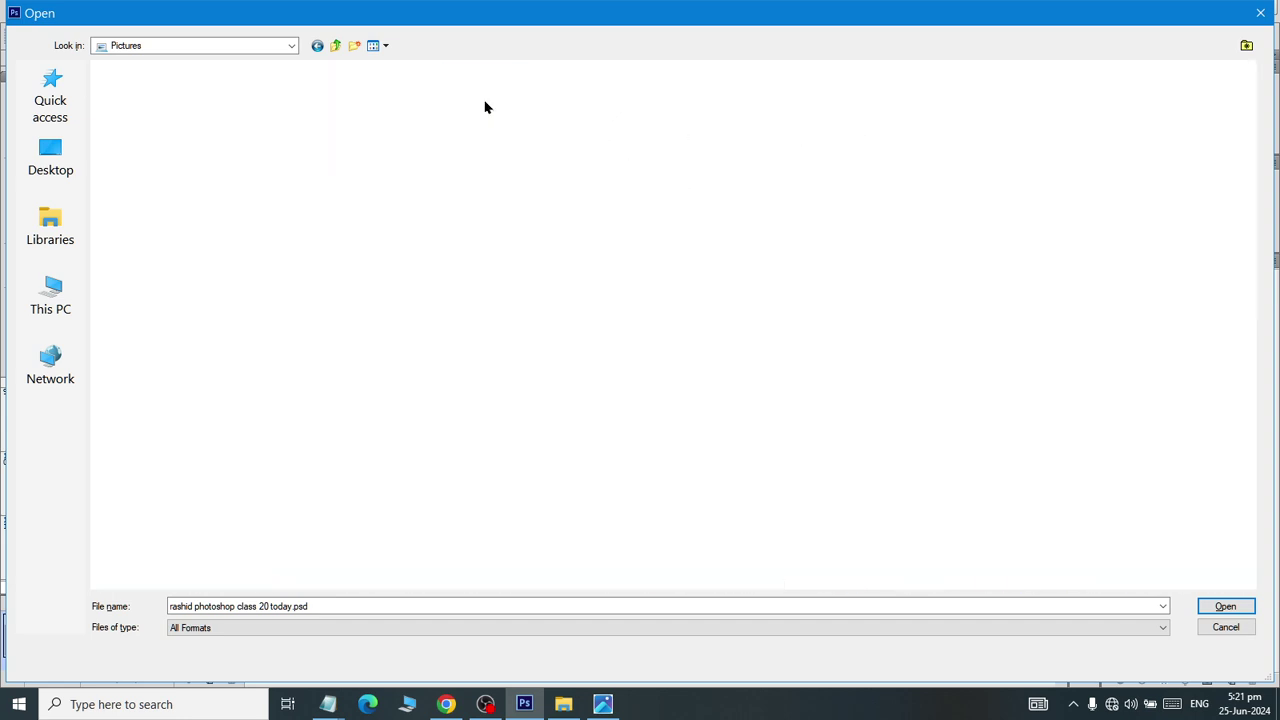
key(BackSpace)
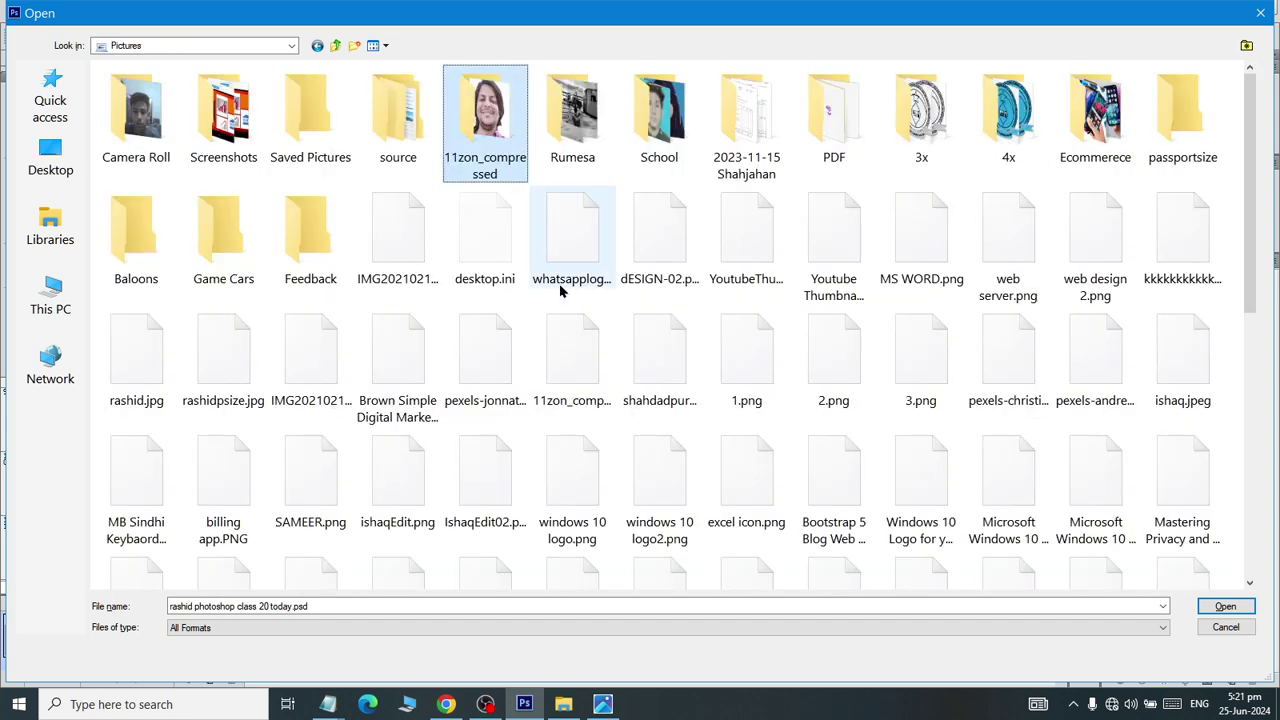
scroll(563, 286, down, 2)
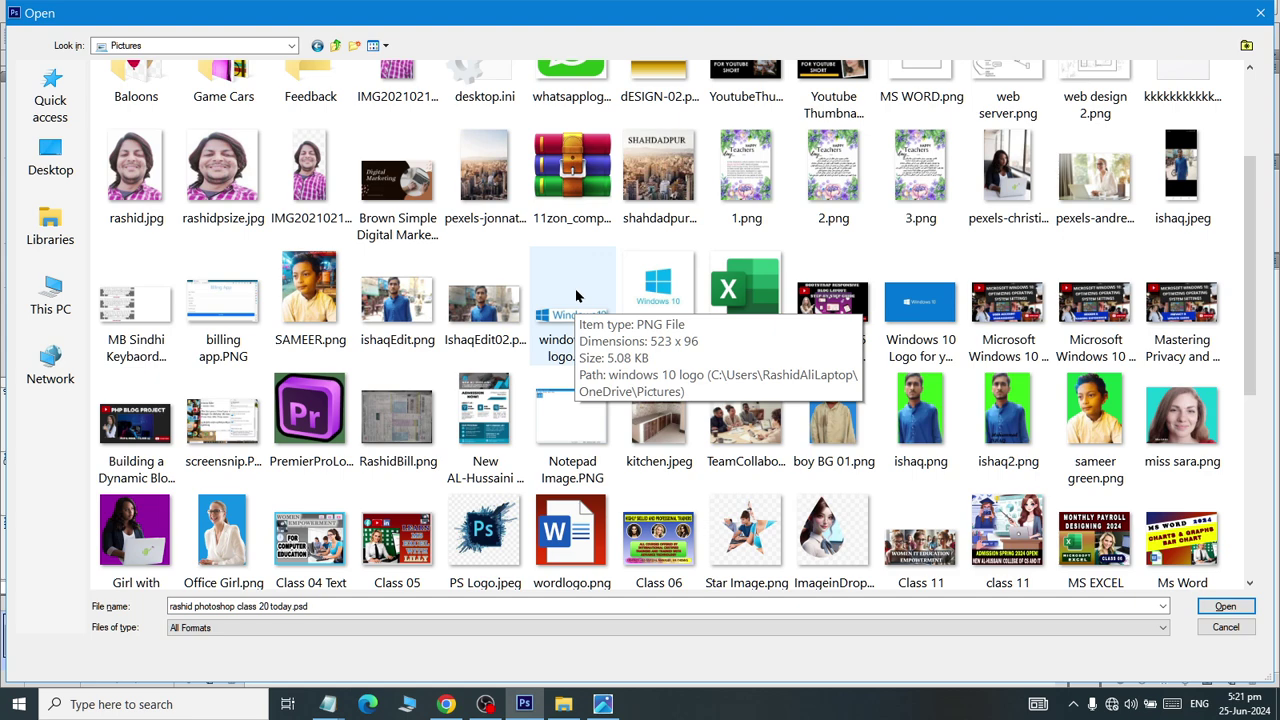
scroll(576, 296, up, 2)
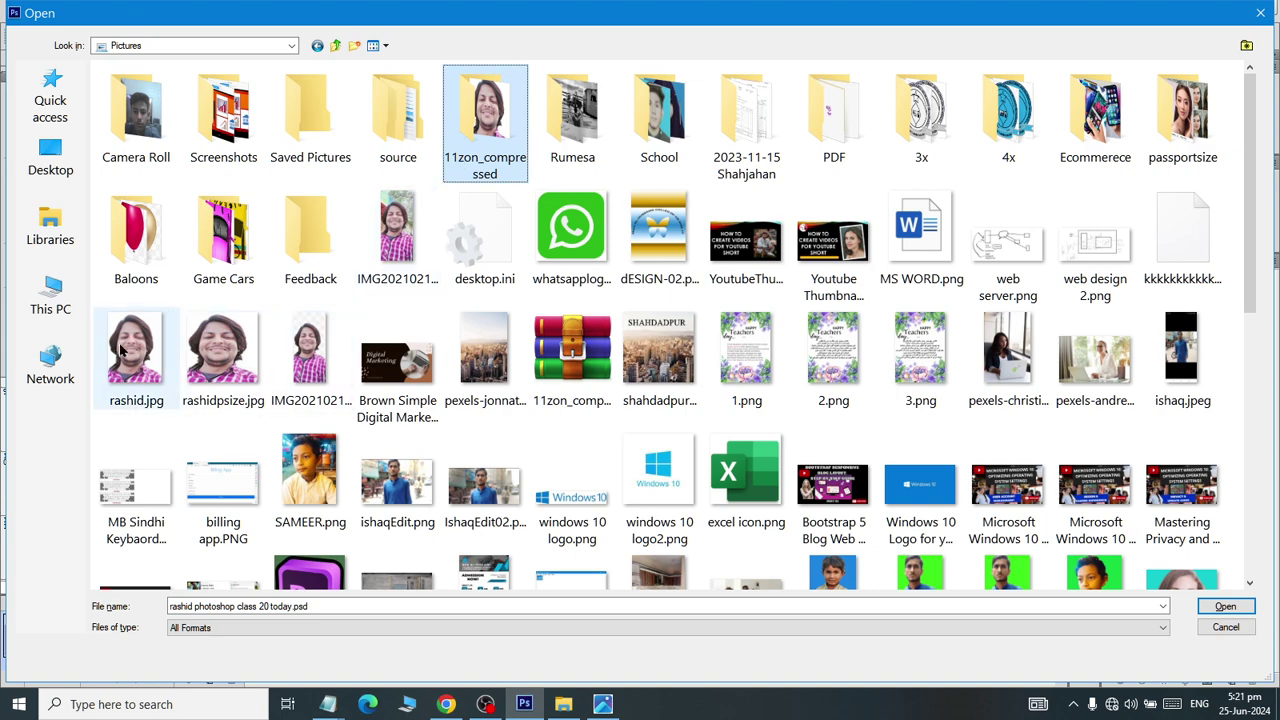
double_click(222, 350)
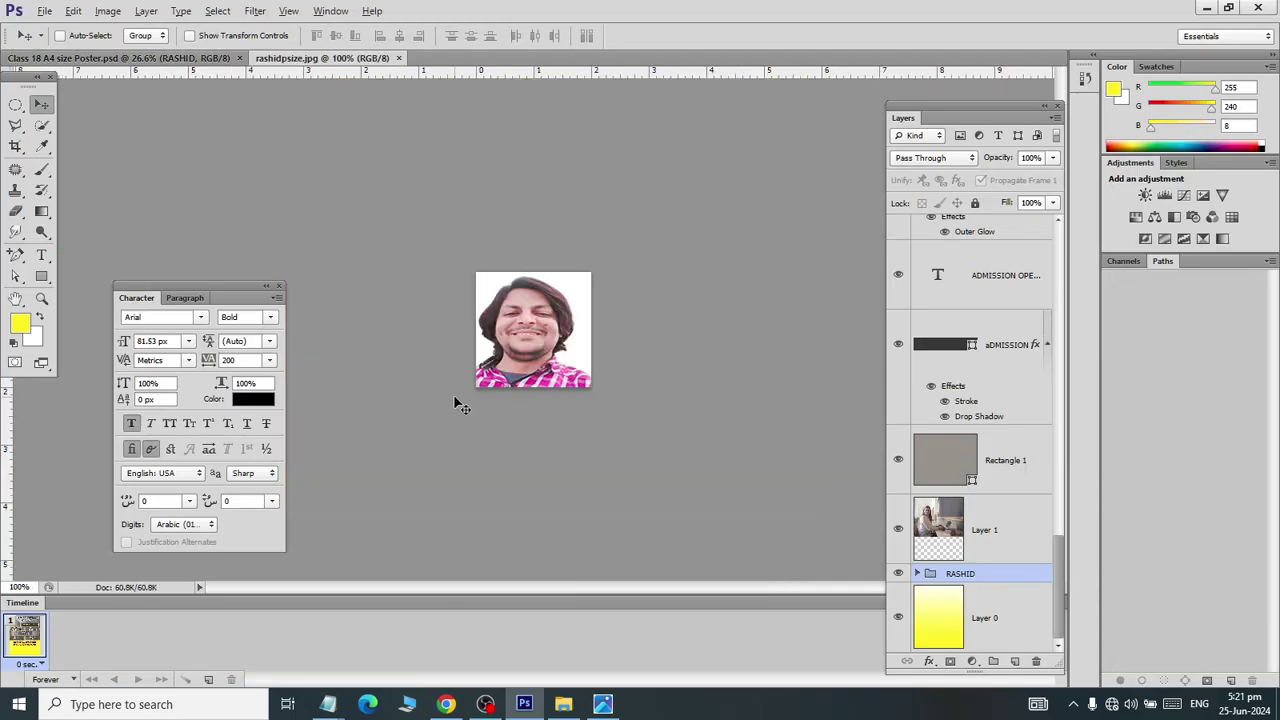
- Paste the portrait into the poster's lower-left yellow area, enlarged to about 235%
key(ctrl+a)
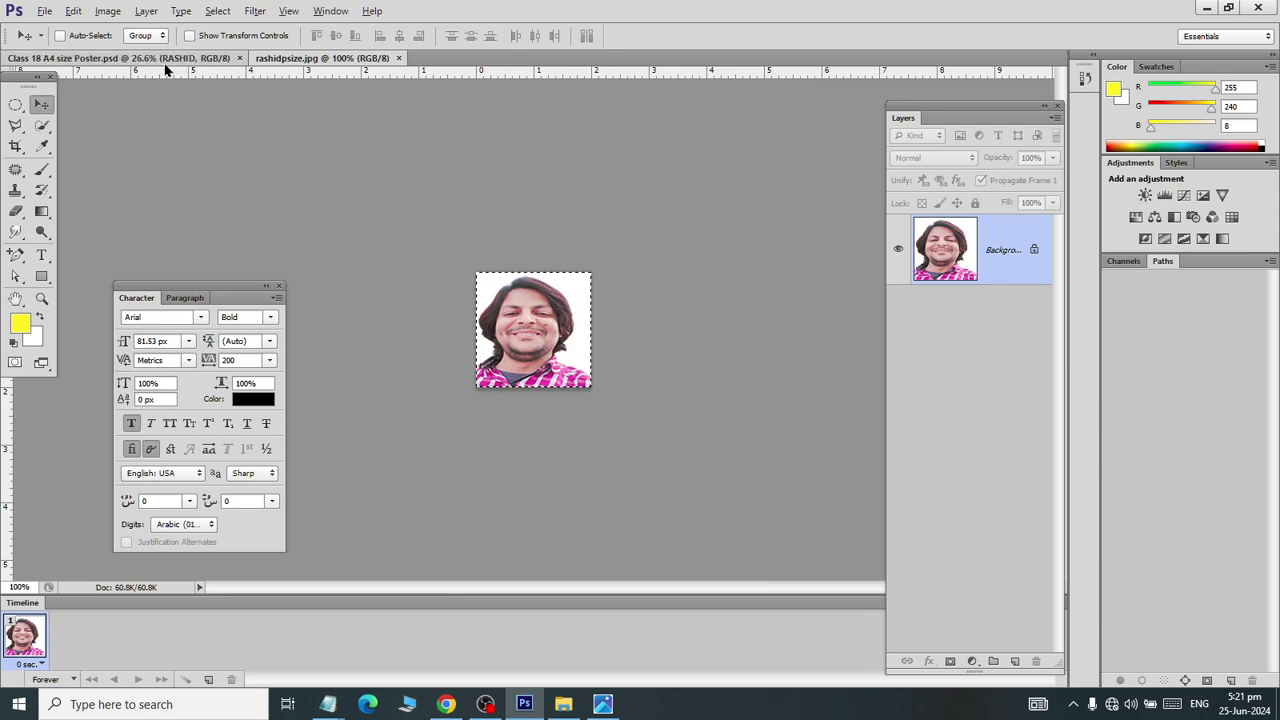
click(165, 58)
key(ctrl+v)
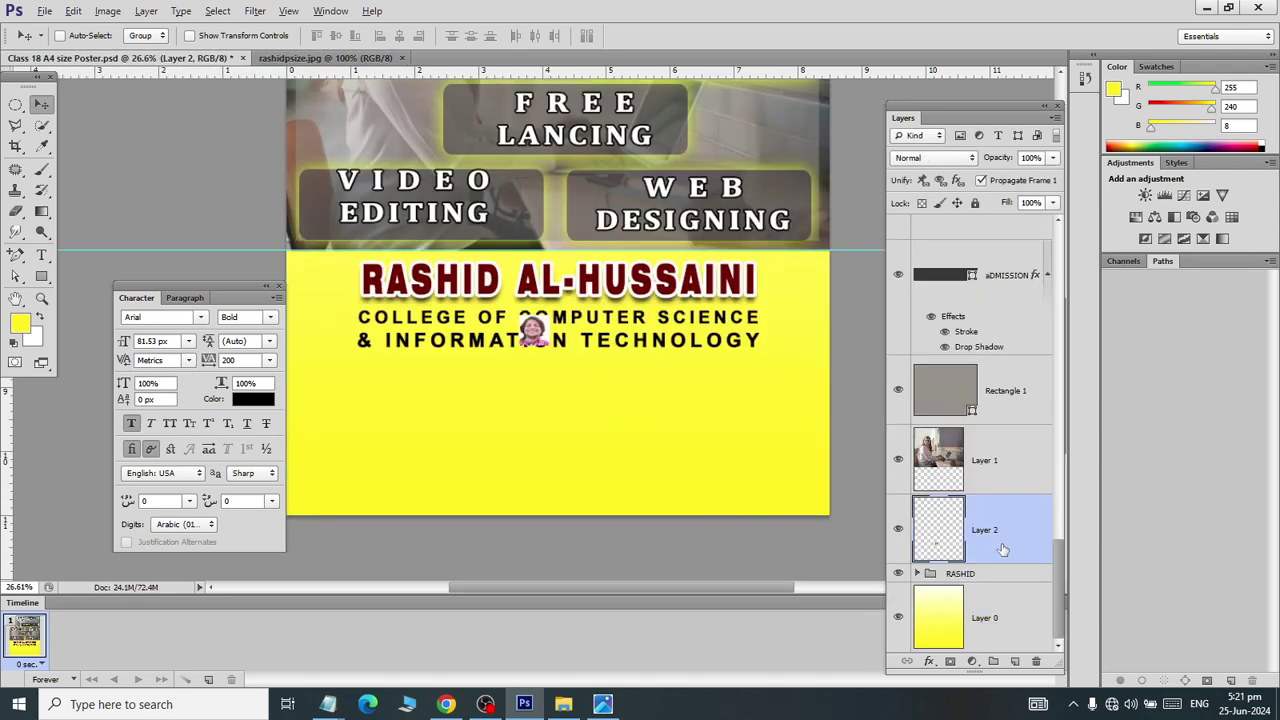
drag(553, 354, 373, 492)
key(ctrl+t)
click(41, 104)
key(Return)
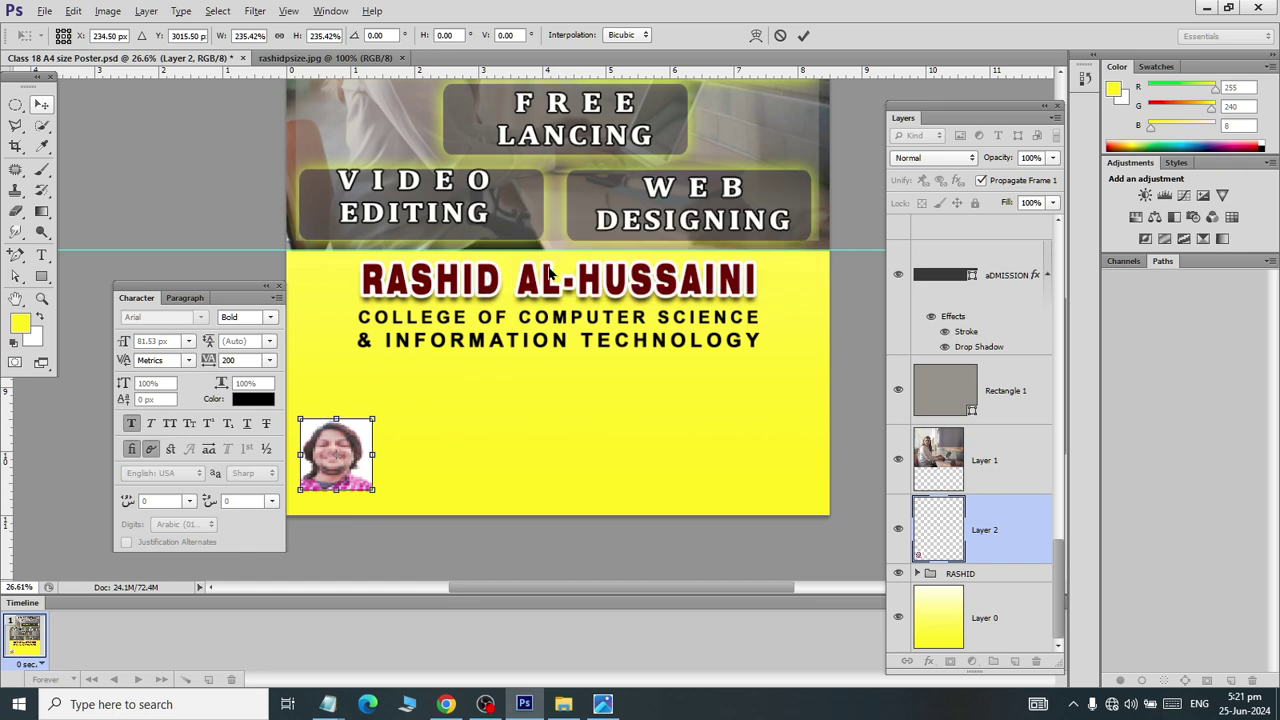
drag(41, 125, 125, 140)
scroll(489, 407, up, 3)
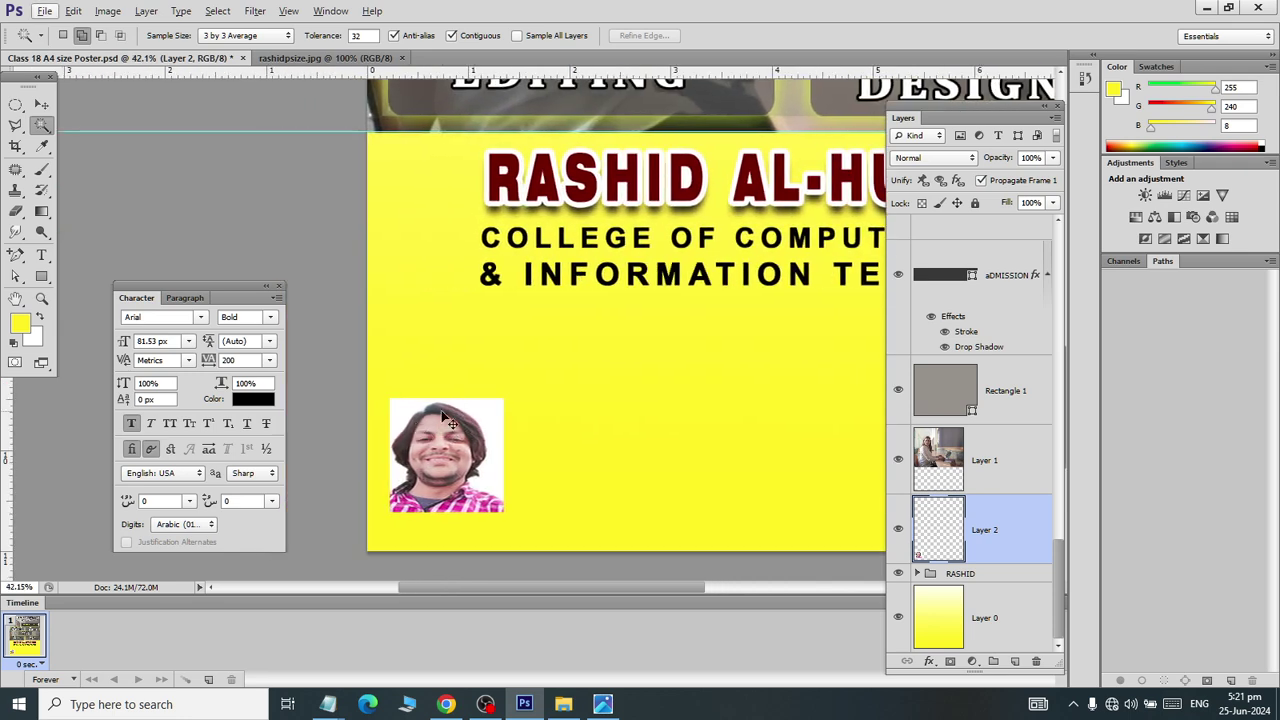
- Remove the portrait's white background with the Magic Wand
click(489, 407)
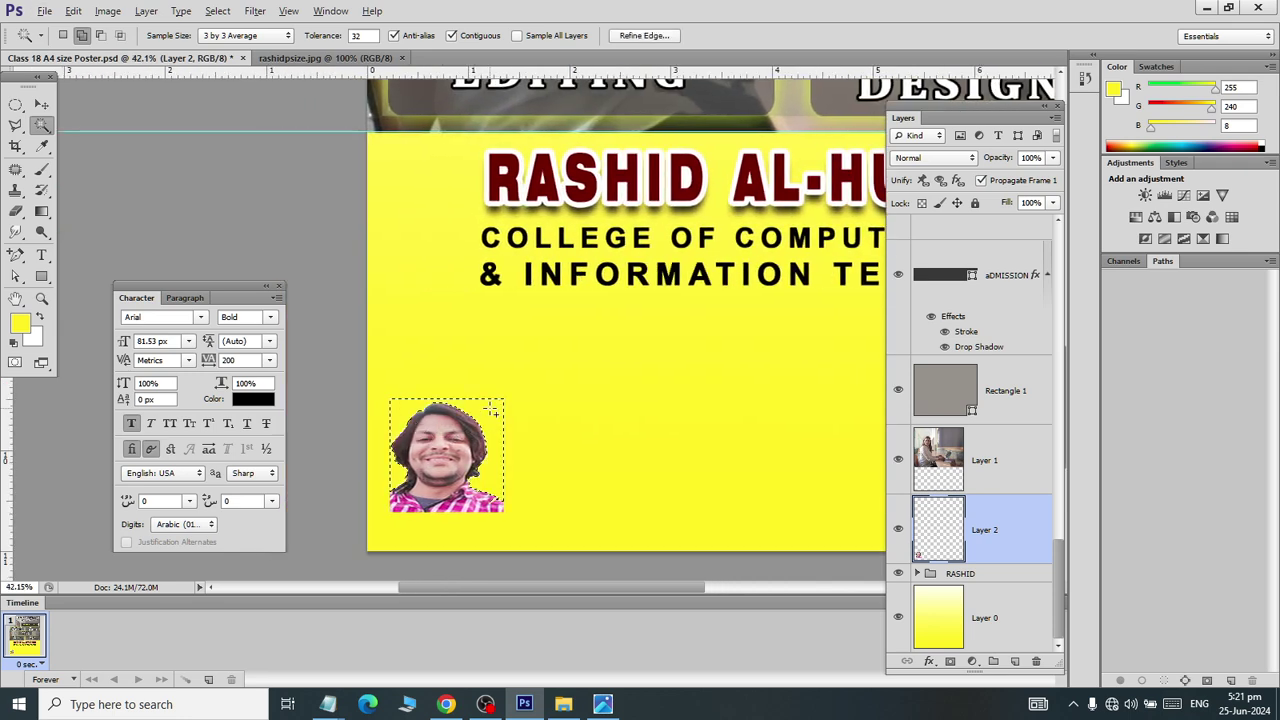
key(ctrl+d)
click(41, 104)
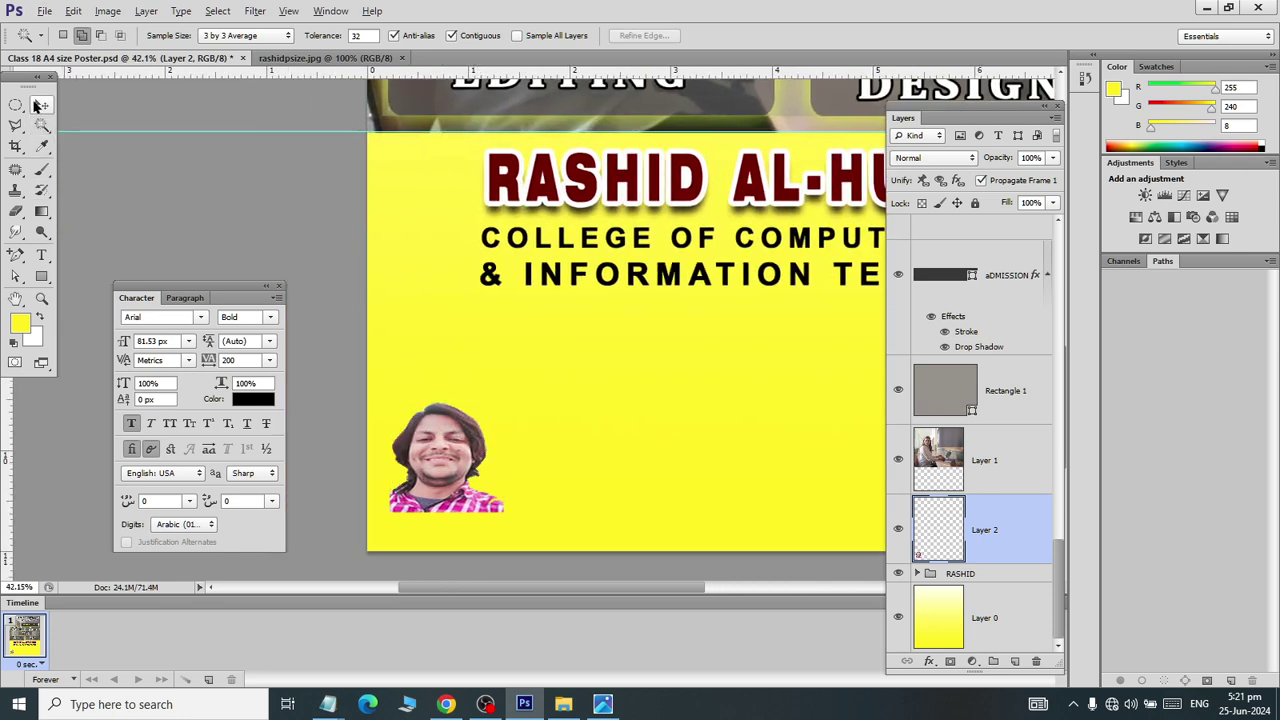
- Scale the cut-out portrait up slightly with Free Transform and apply it
key(ctrl+t)
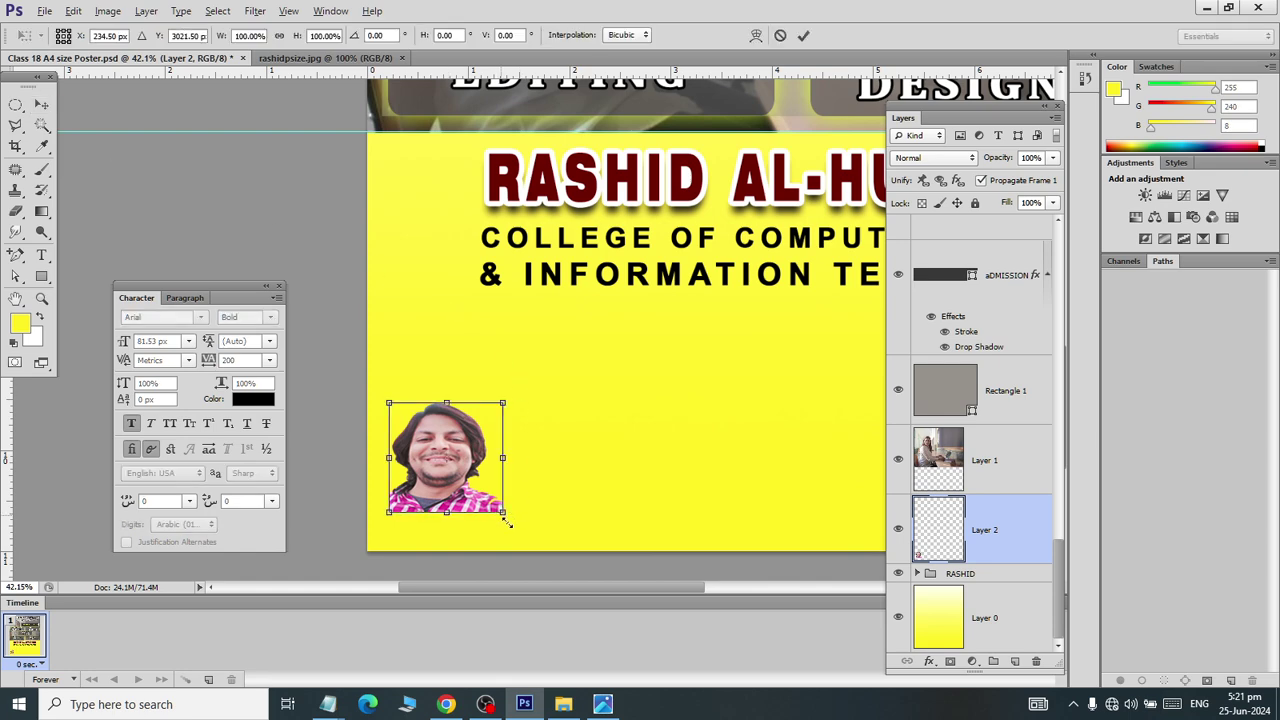
drag(507, 521, 512, 526)
drag(460, 456, 476, 474)
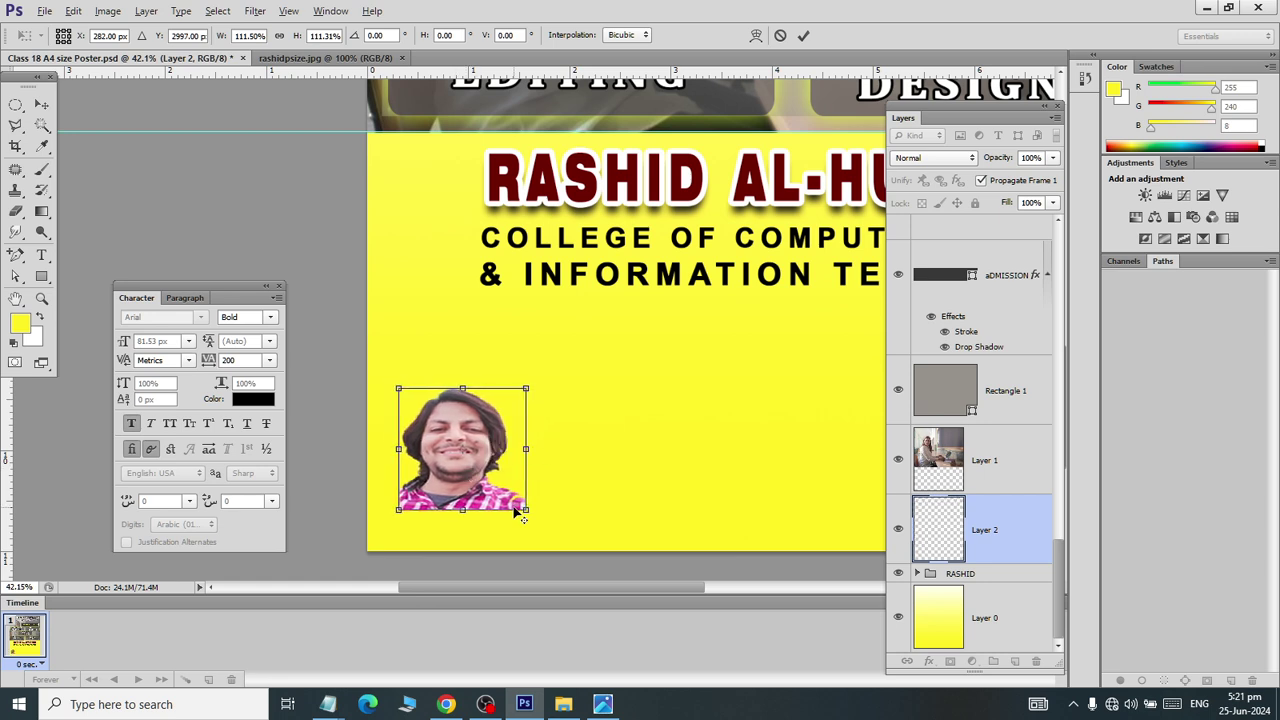
mouse_move(524, 511)
mouse_down()
mouse_move(547, 536)
mouse_move(537, 533)
mouse_up()
click(41, 104)
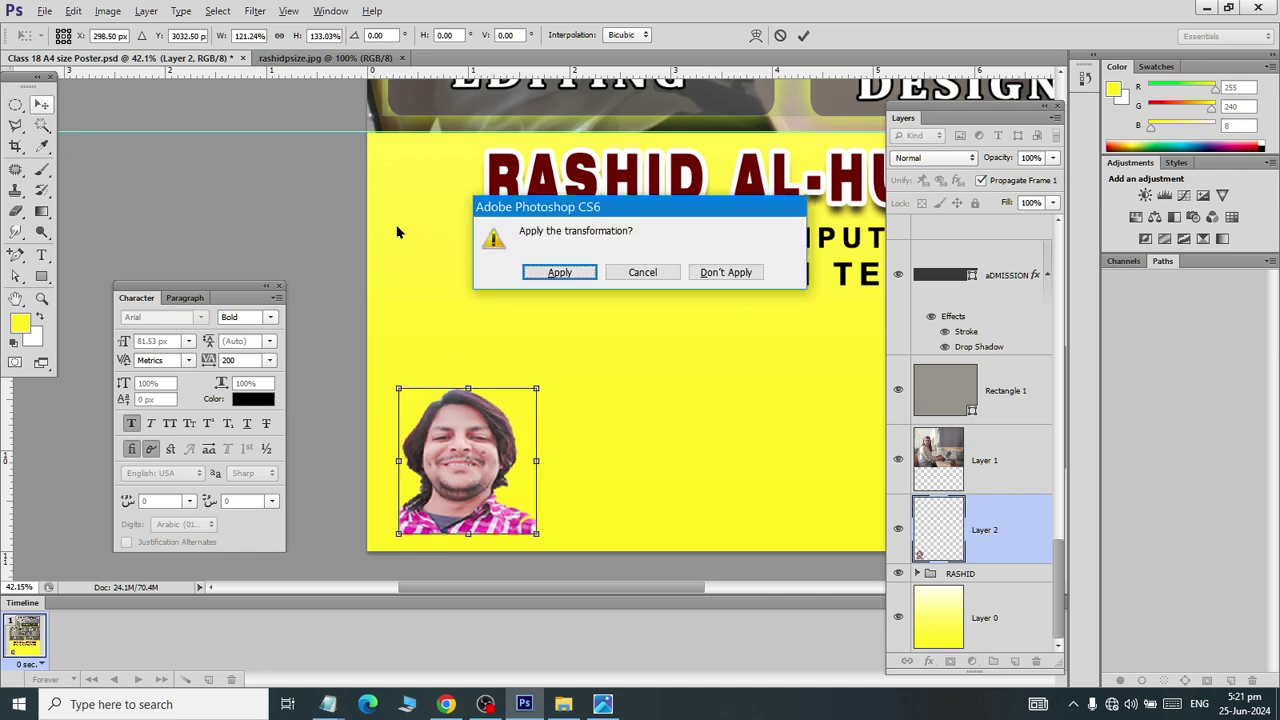
click(560, 273)
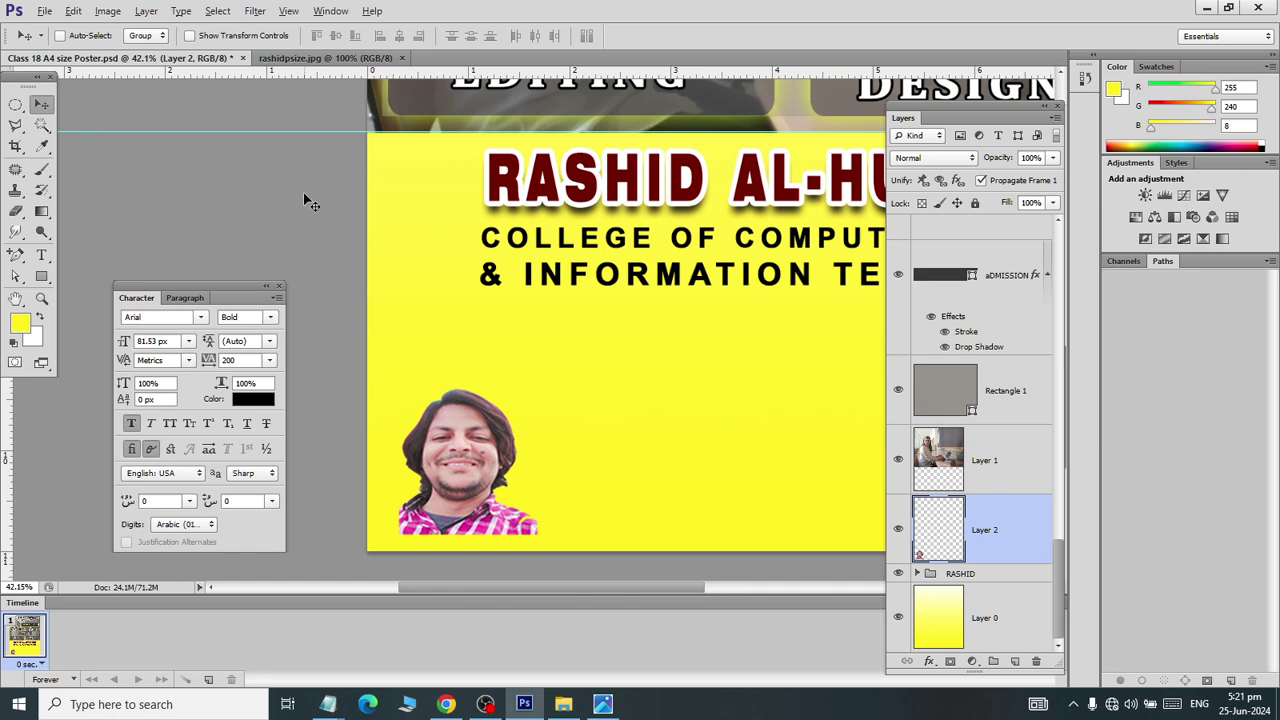
- Flip the portrait horizontally and move it into the panel's bottom-left corner
click(73, 11)
mouse_move(312, 428)
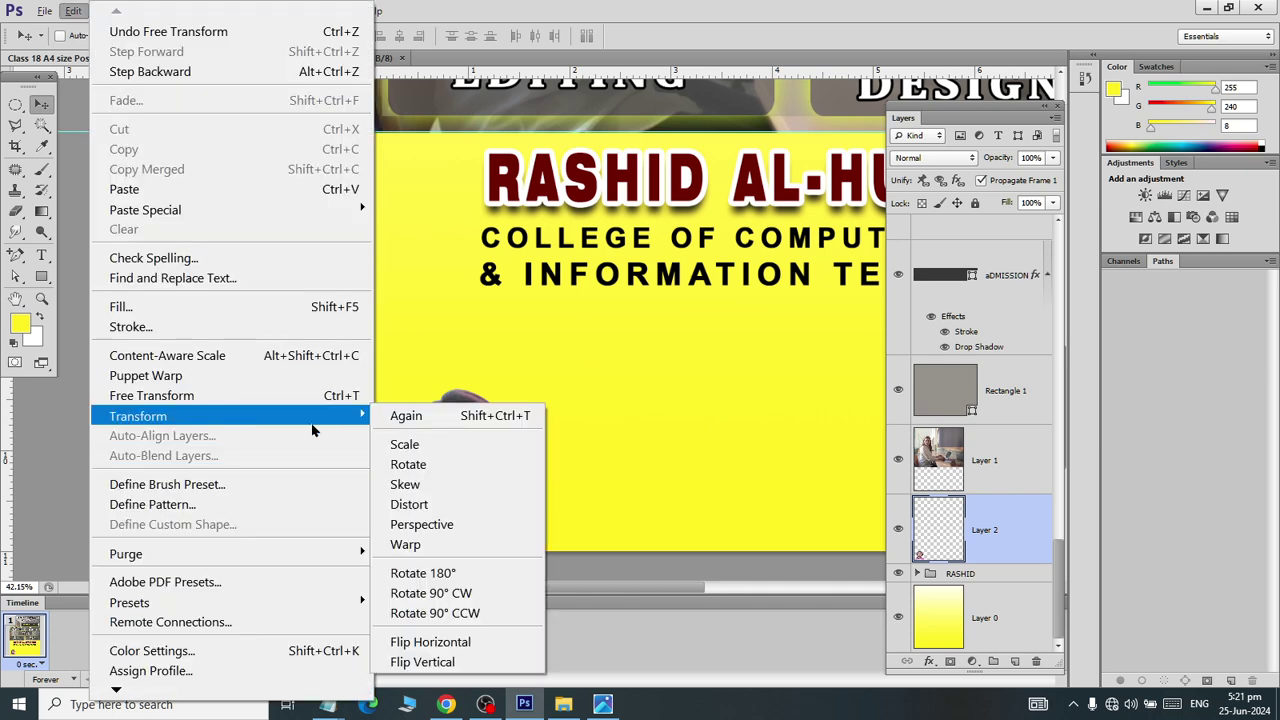
click(419, 645)
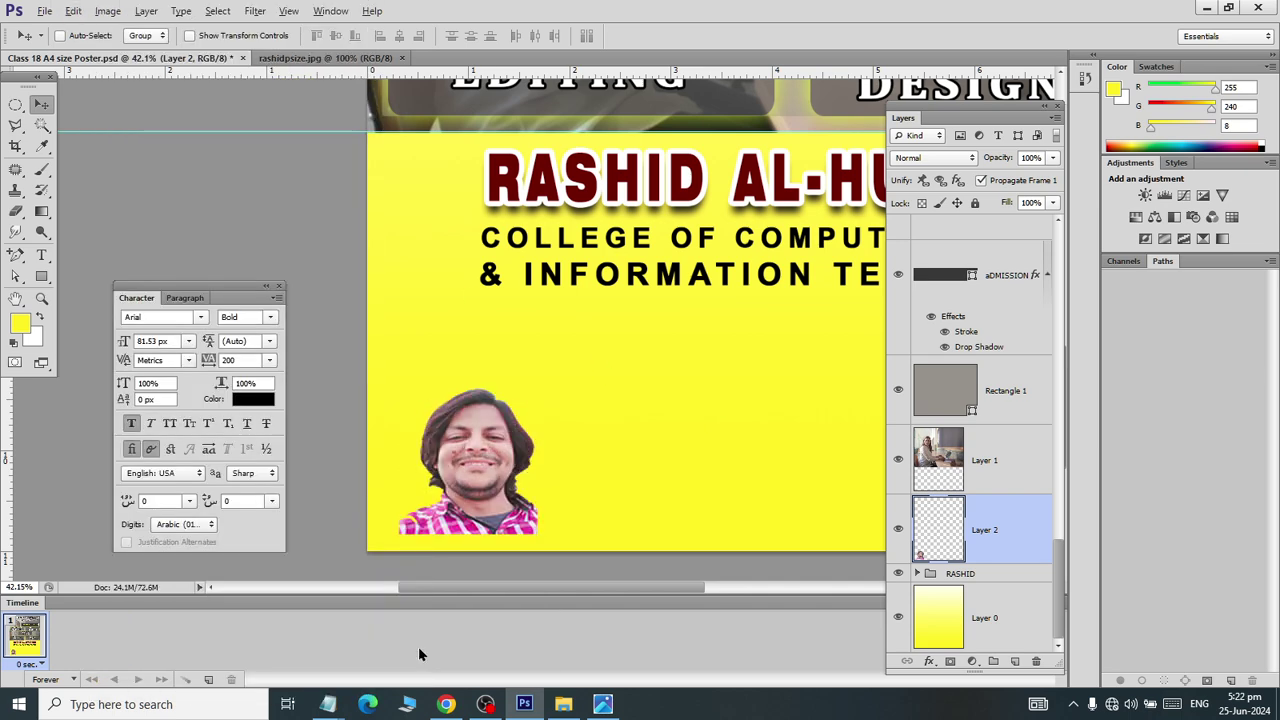
drag(456, 502, 434, 521)
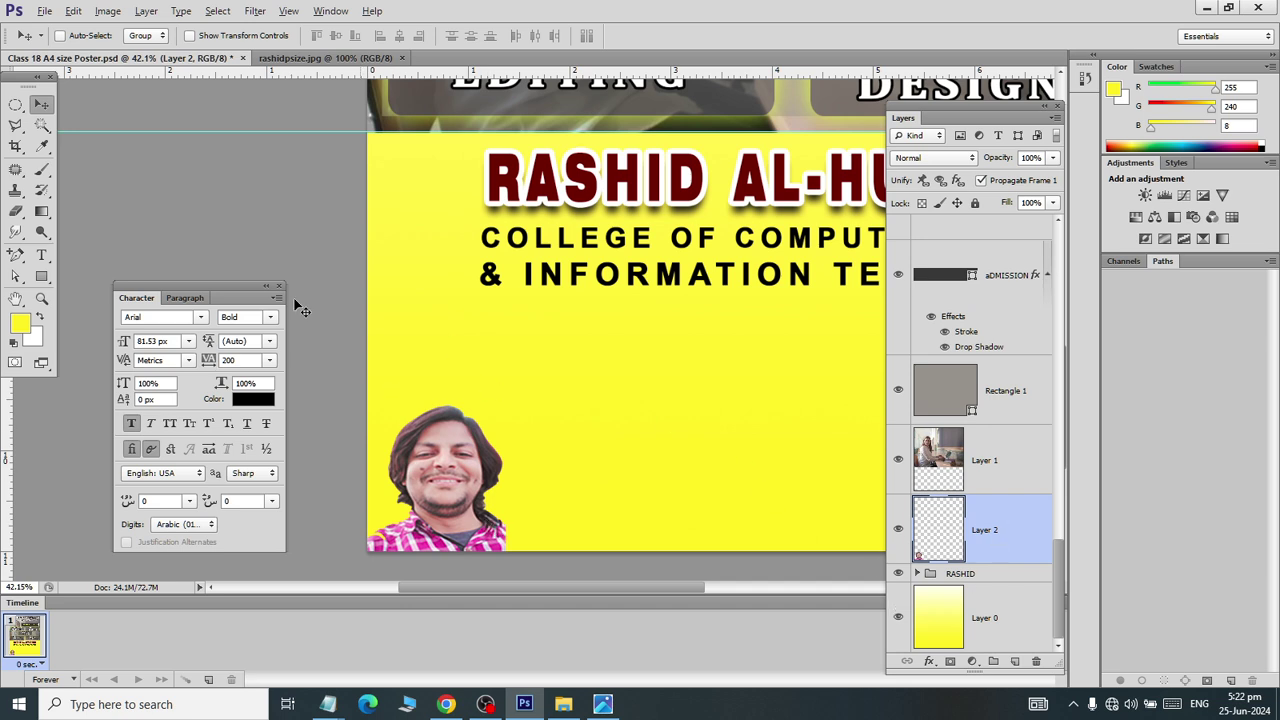
- Draw an ellipse circle beside the head with no stroke and light-blue fill
click(41, 276)
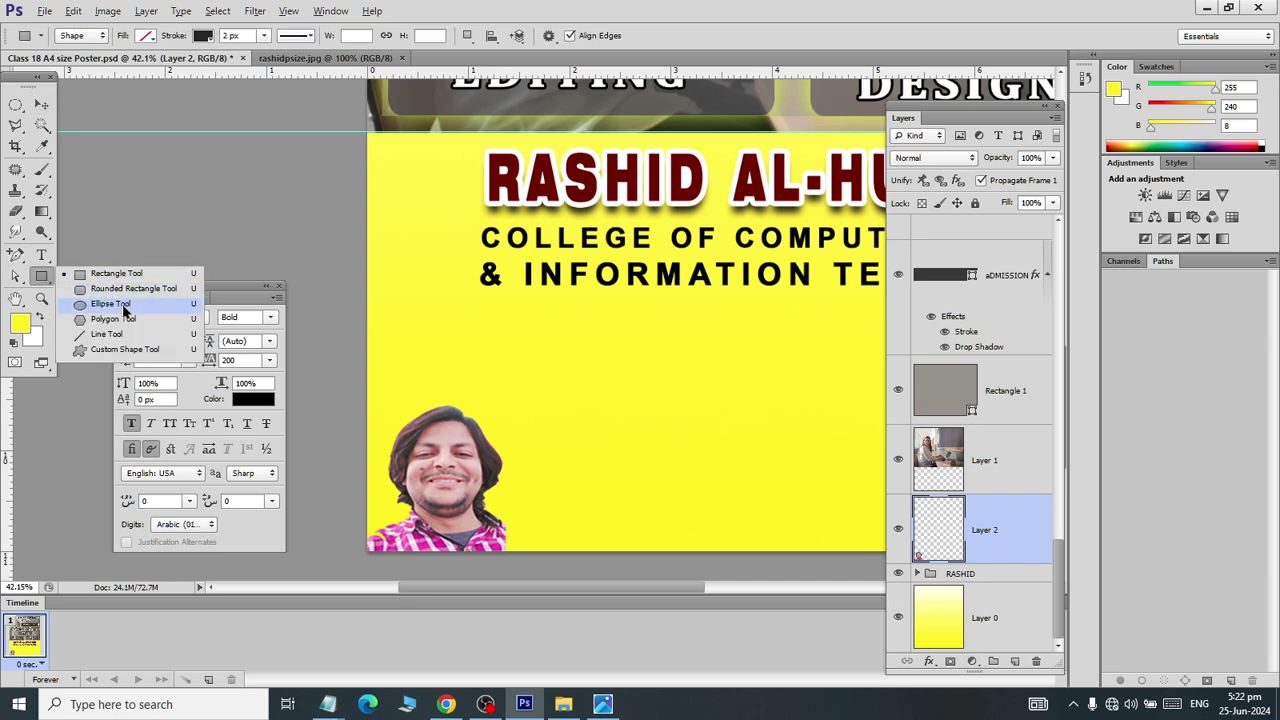
click(110, 304)
drag(448, 353, 572, 477)
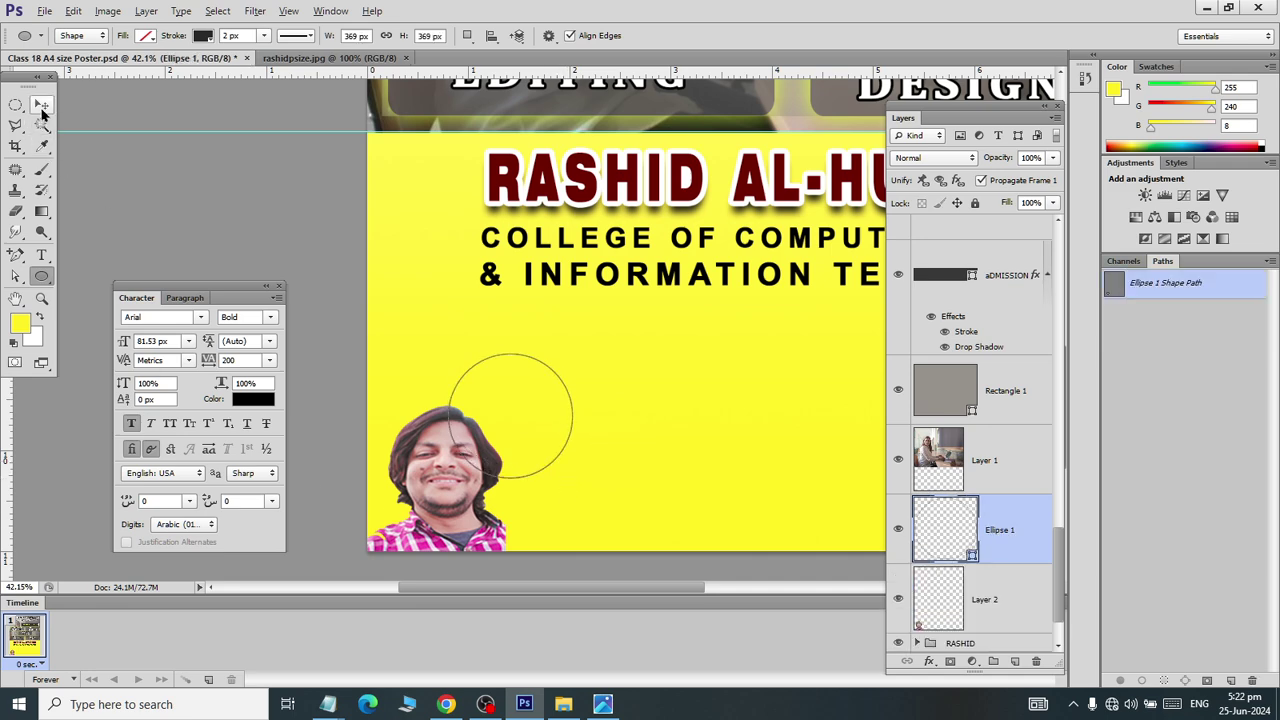
click(41, 104)
click(41, 276)
click(200, 36)
click(133, 68)
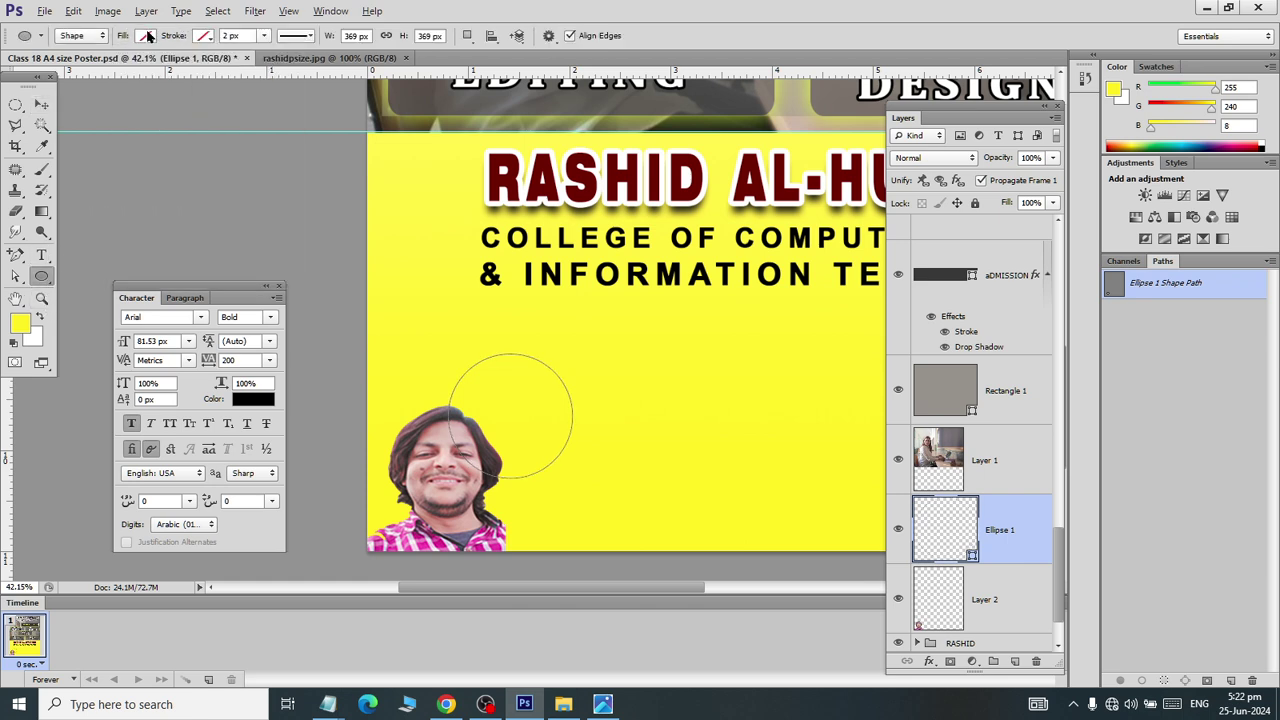
click(147, 42)
click(159, 112)
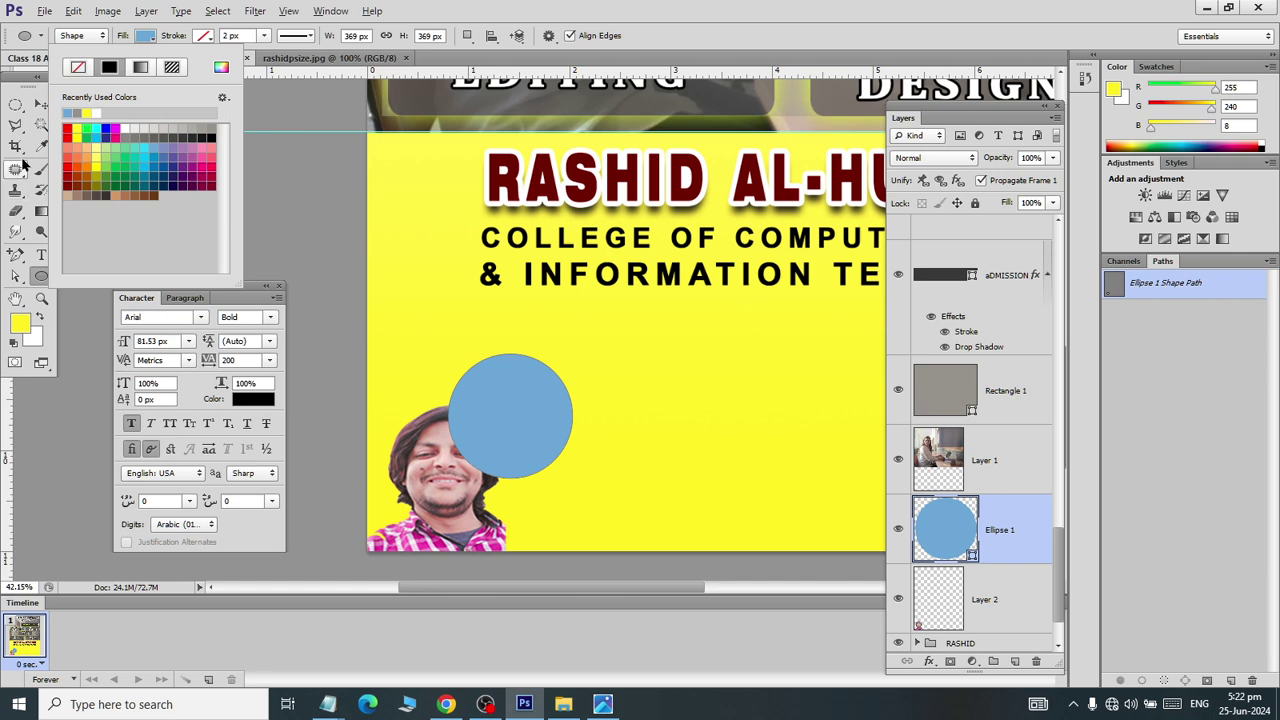
- Move the circle over the face and clip the portrait layer to it
click(41, 104)
drag(501, 413, 435, 478)
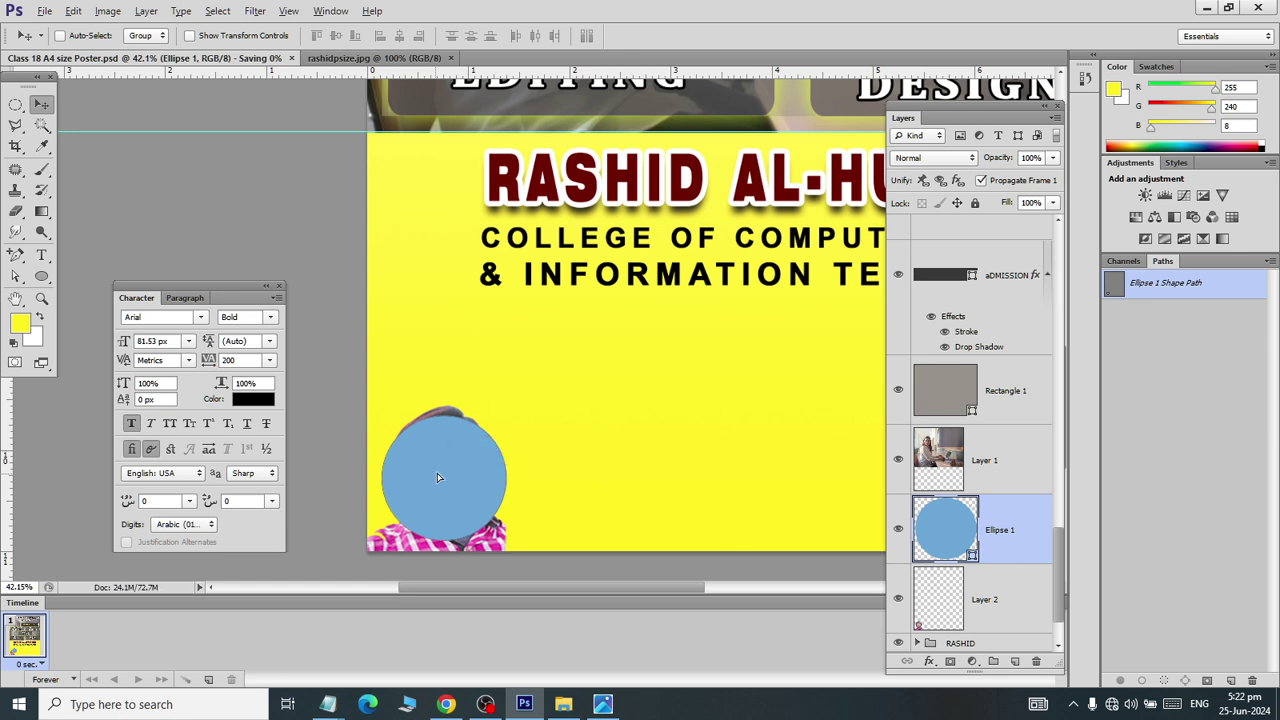
drag(1000, 600, 1006, 514)
right_click(1017, 523)
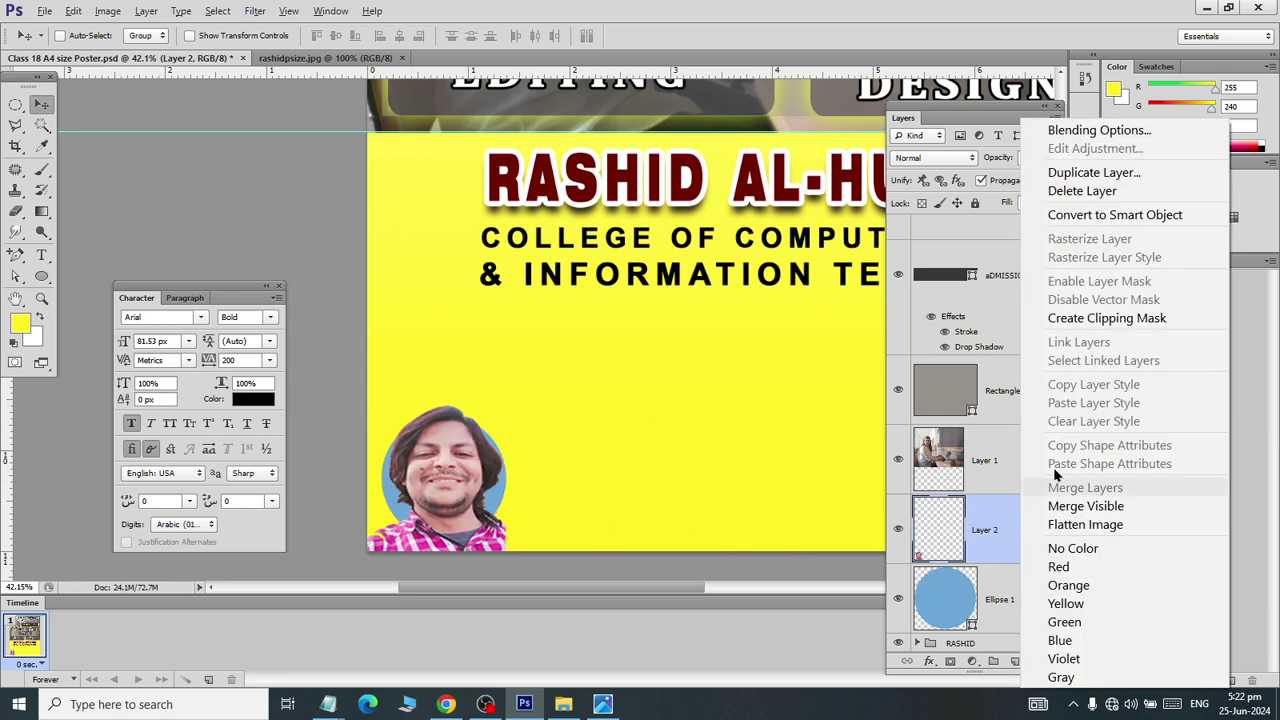
click(1079, 320)
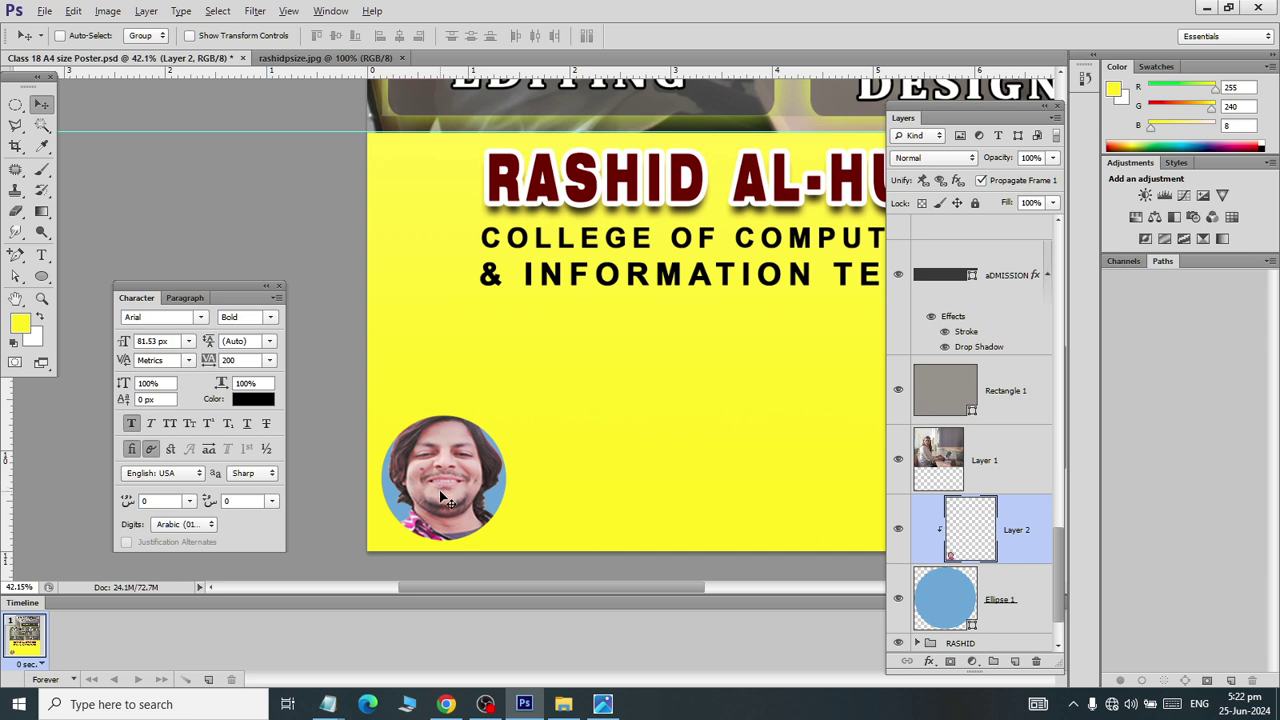
drag(440, 497, 440, 510)
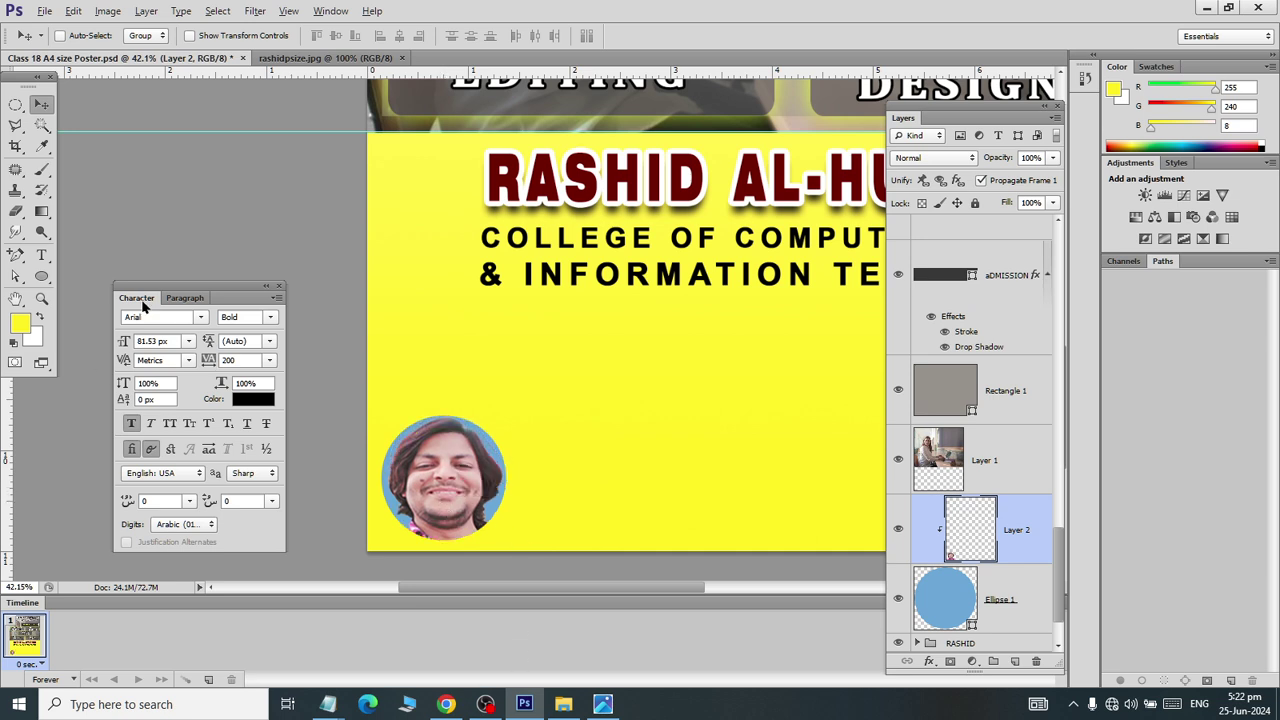
key(ctrl+s)
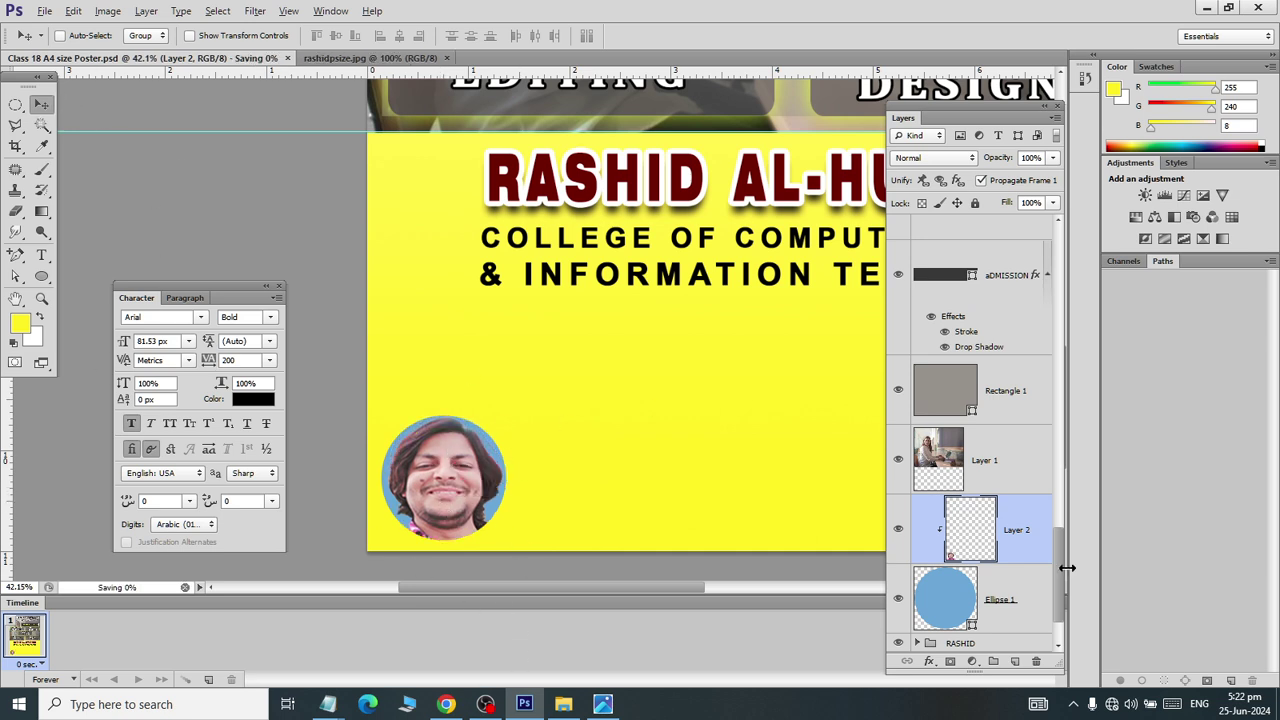
scroll(1001, 563, down, 1)
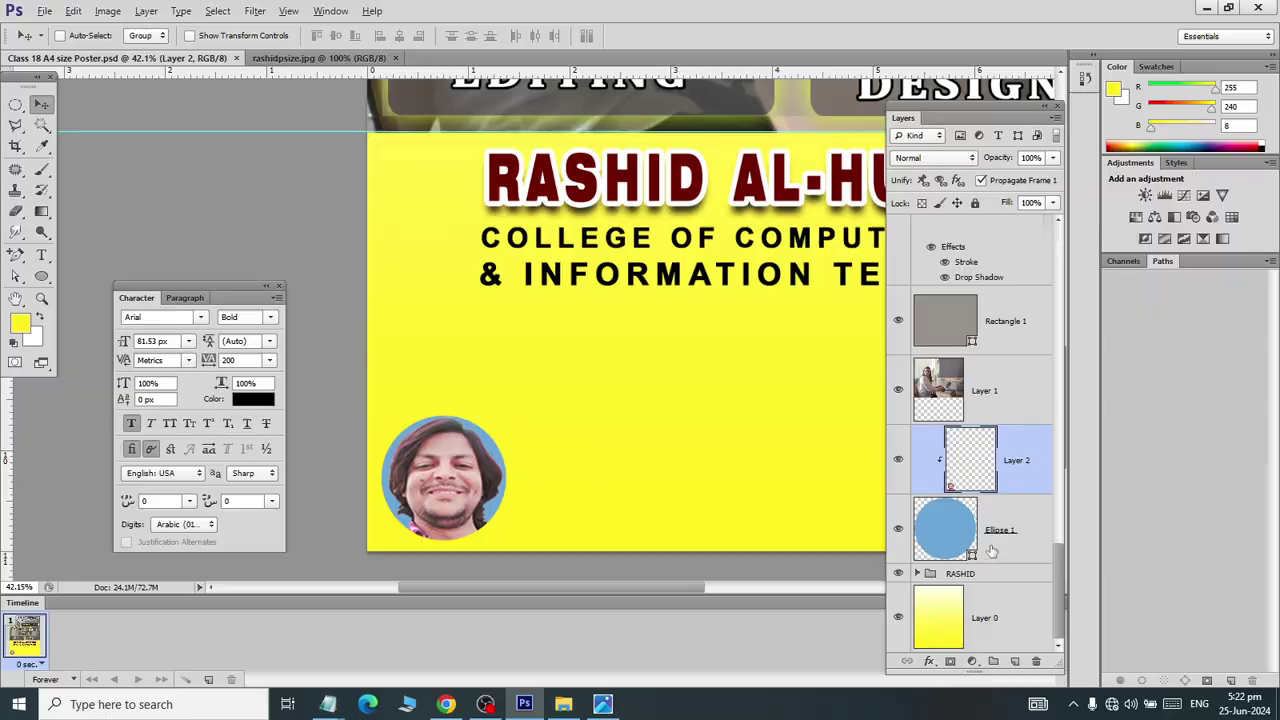
key(alt+Tab)
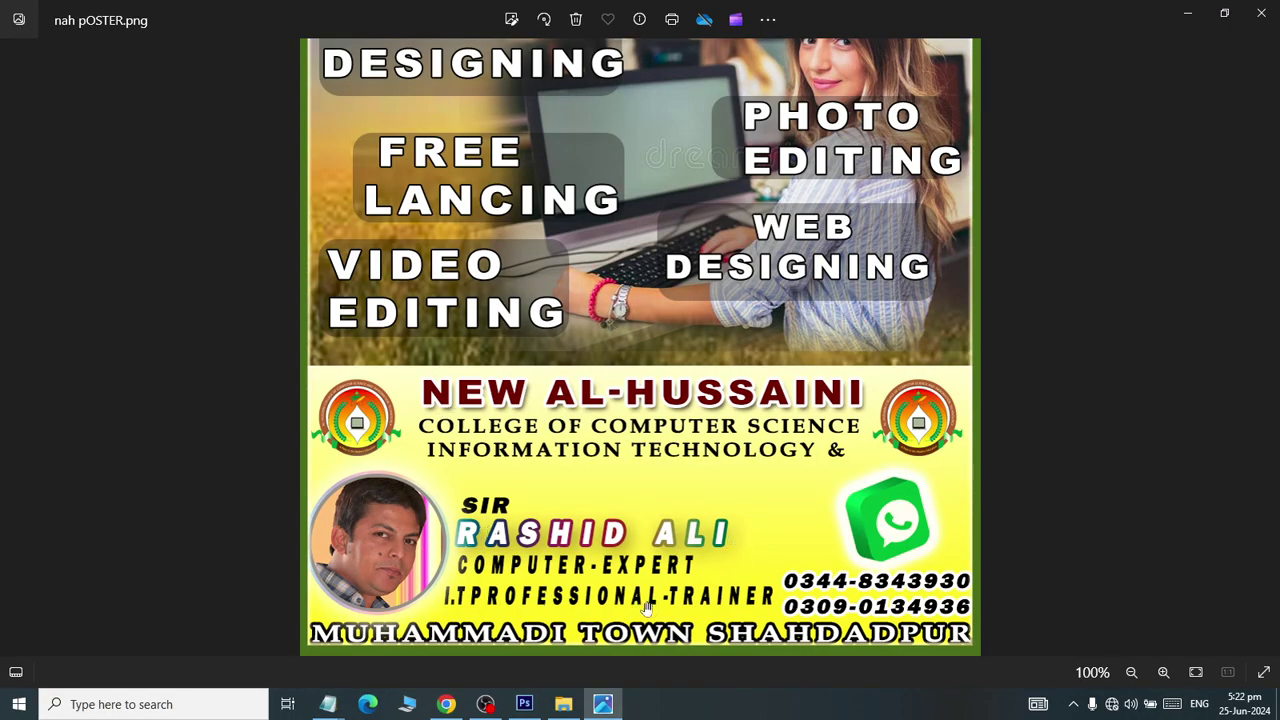
key(alt+Tab)
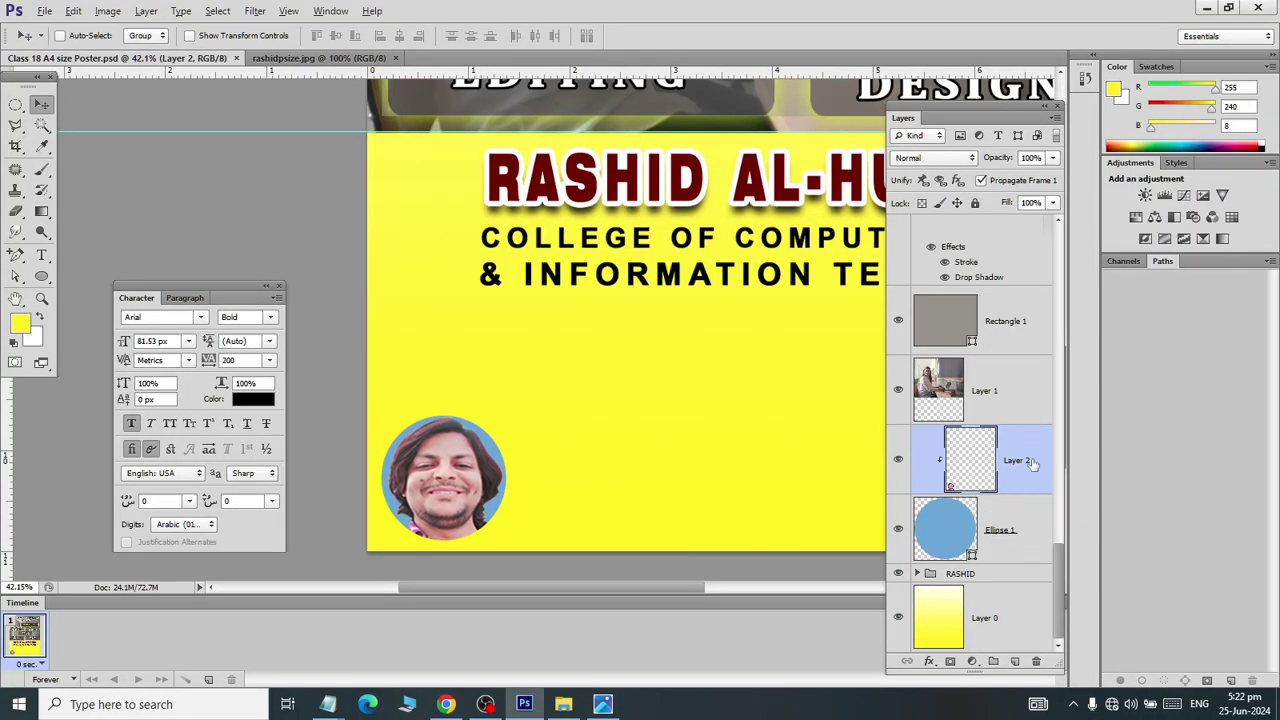
click(41, 255)
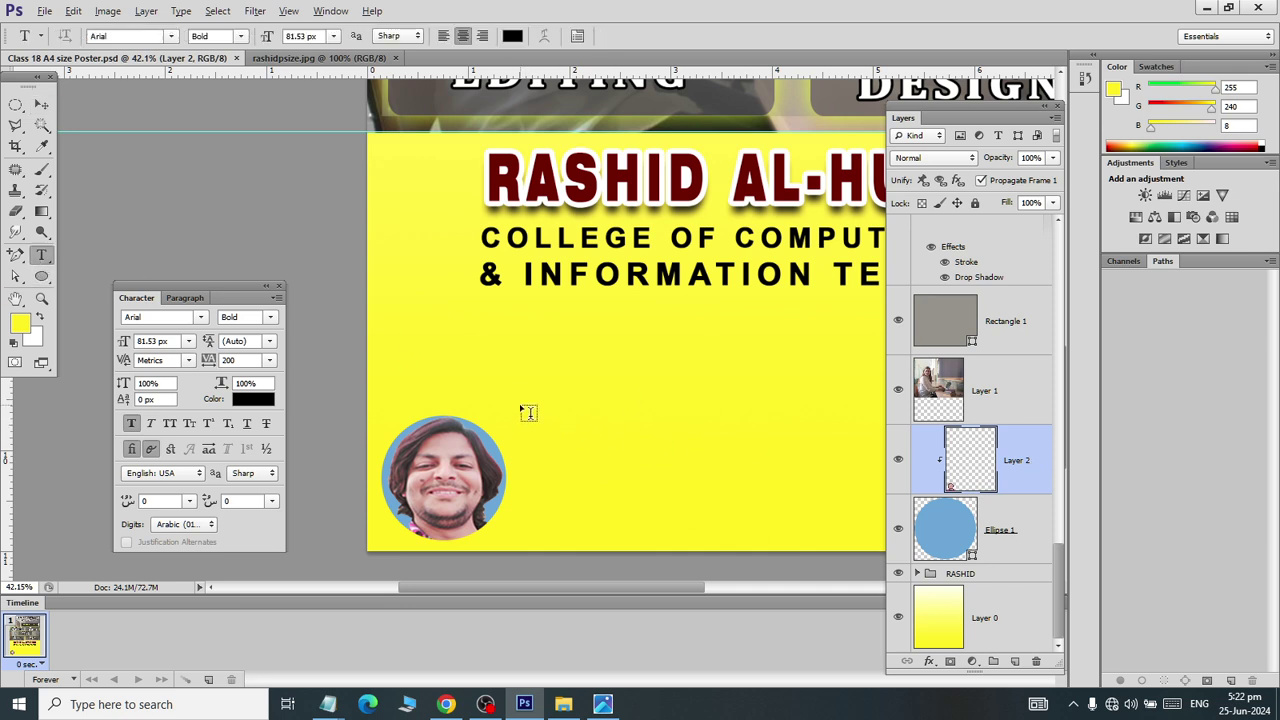
key(alt+Tab)
key(alt+Tab)
key(alt+Tab)
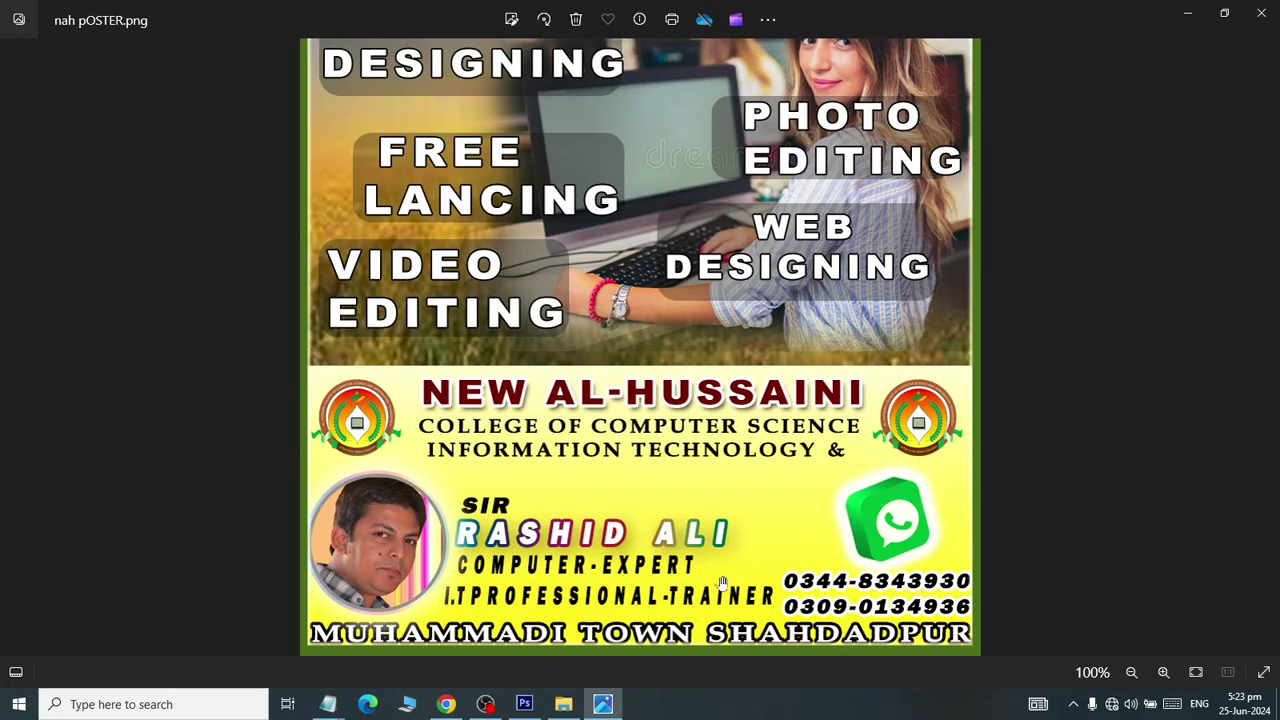
key(alt+Tab)
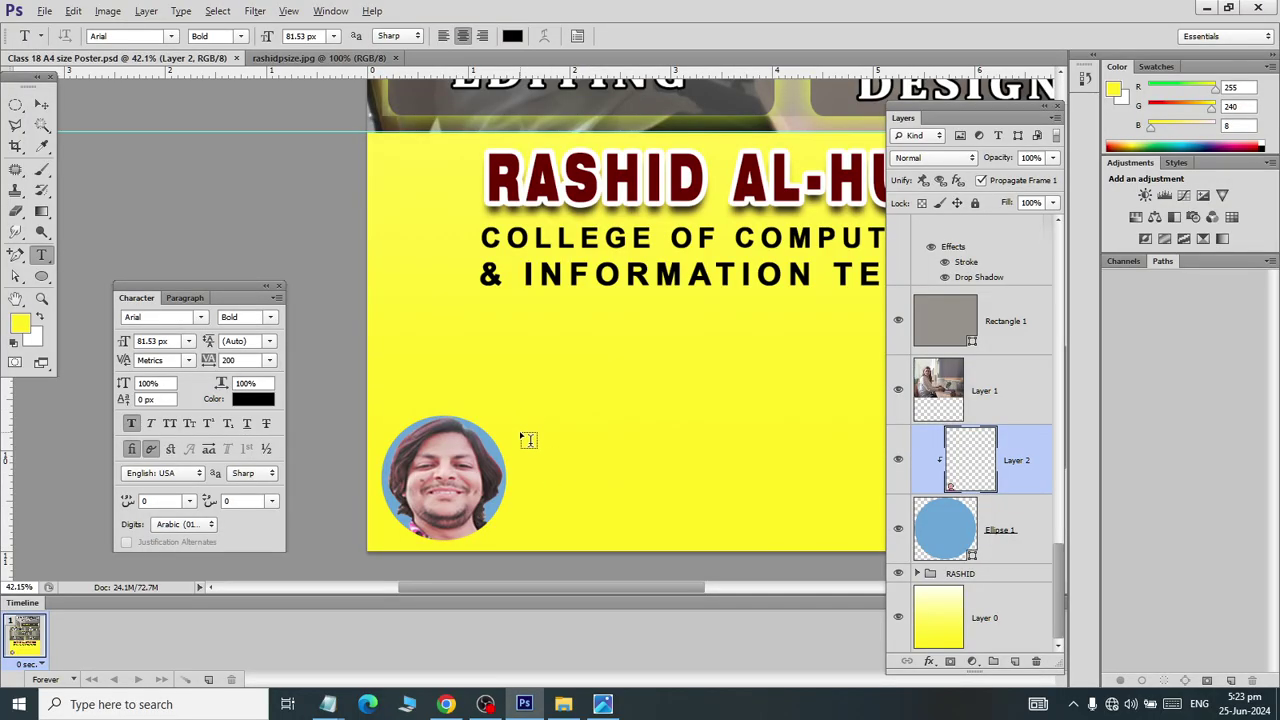
key(alt+Tab)
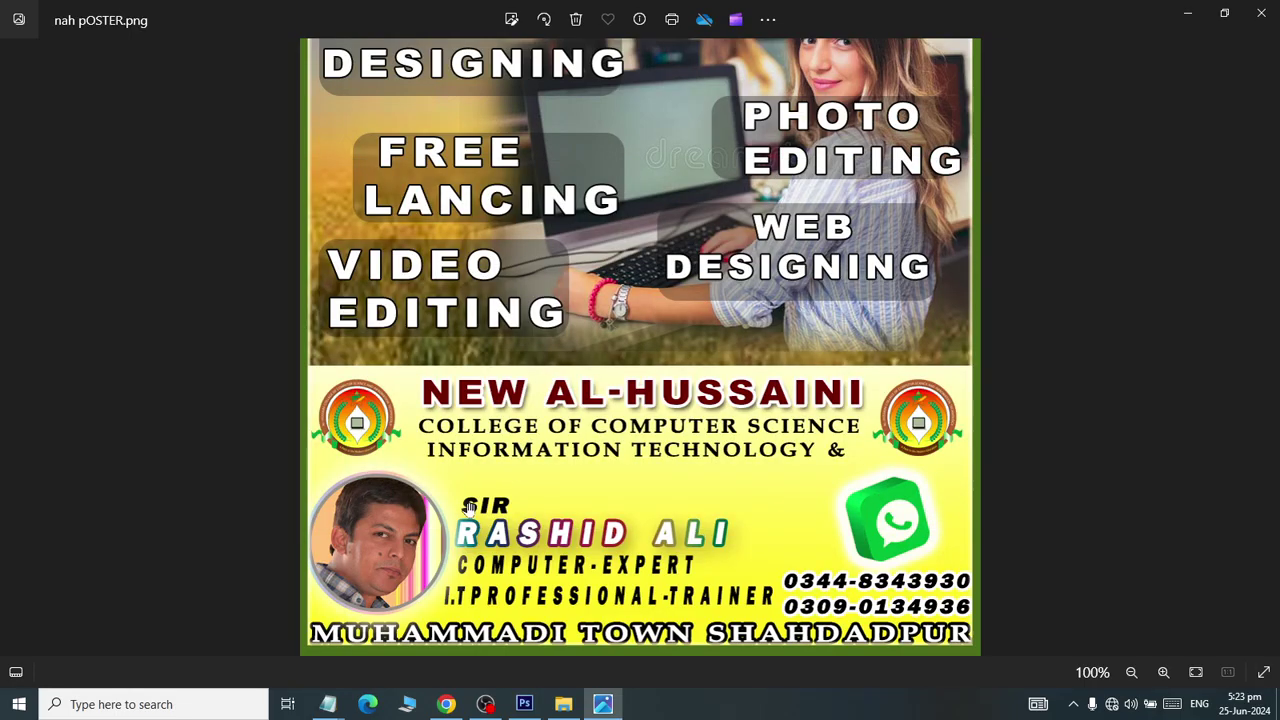
key(alt+Tab)
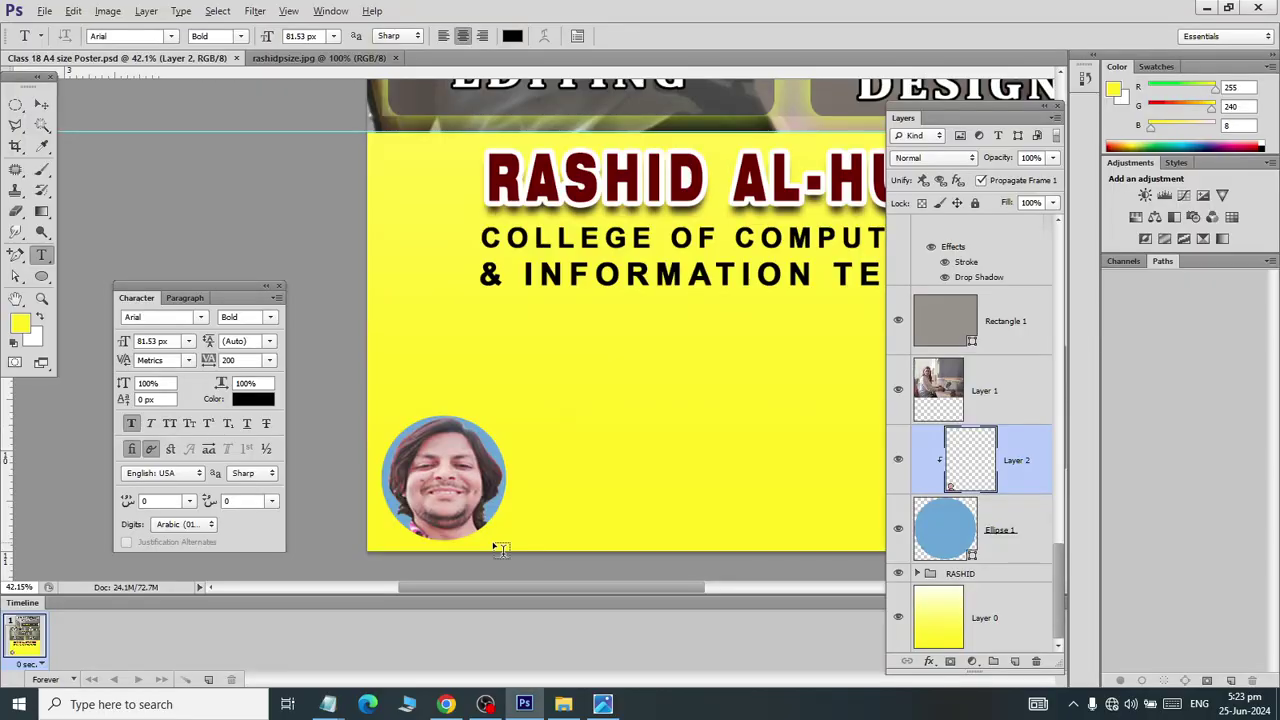
- Discard the empty text line and move Ellipse 1 and Layer 2 together up and left
click(501, 422)
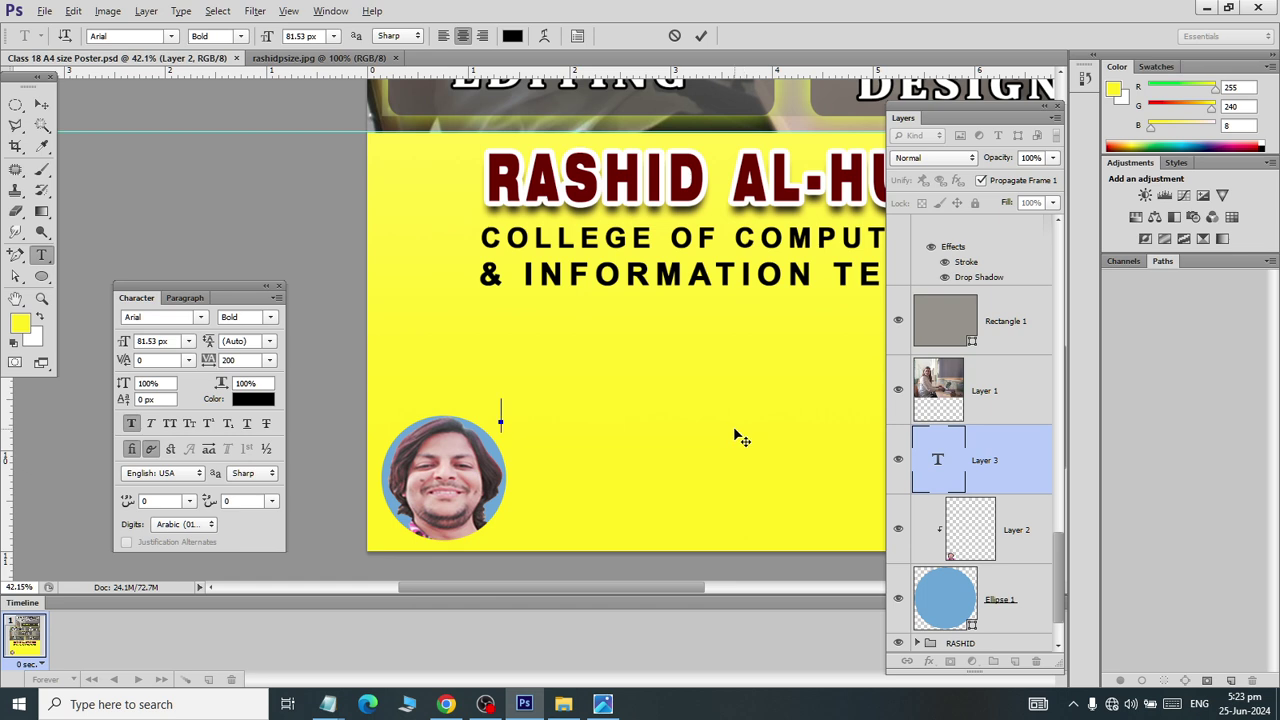
key(Escape)
click(48, 109)
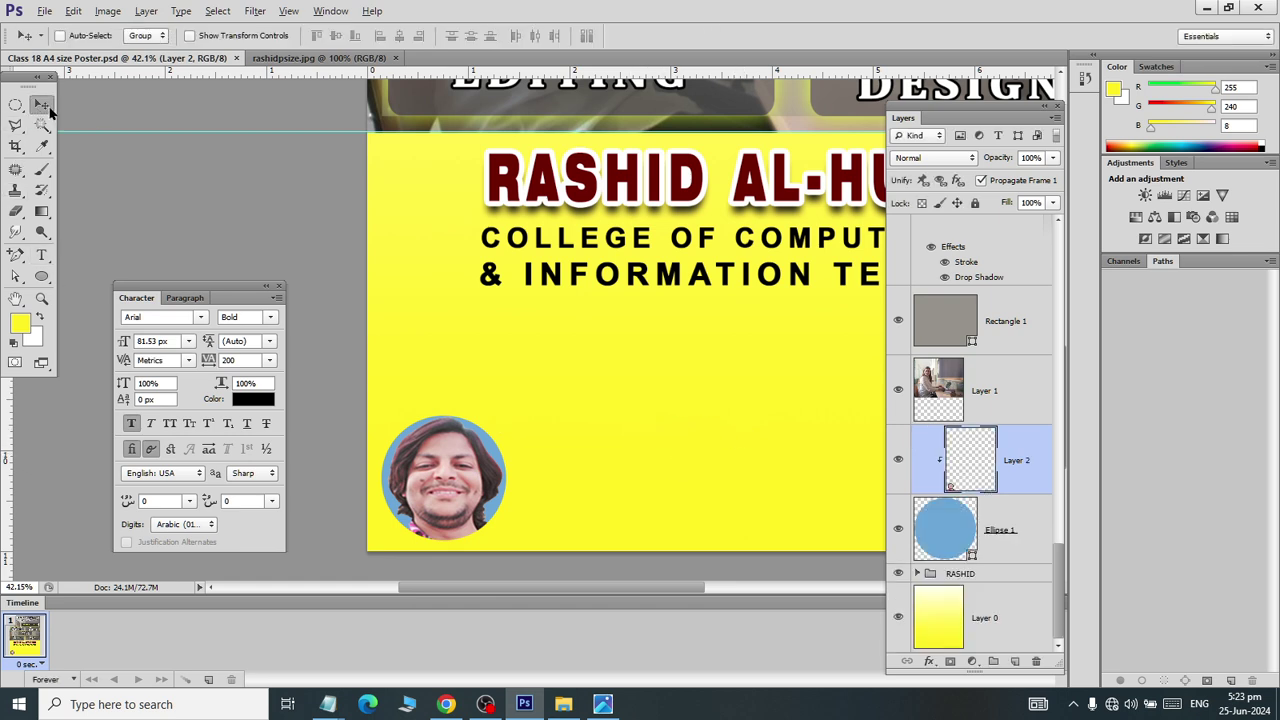
click(976, 513)
shift+click(993, 491)
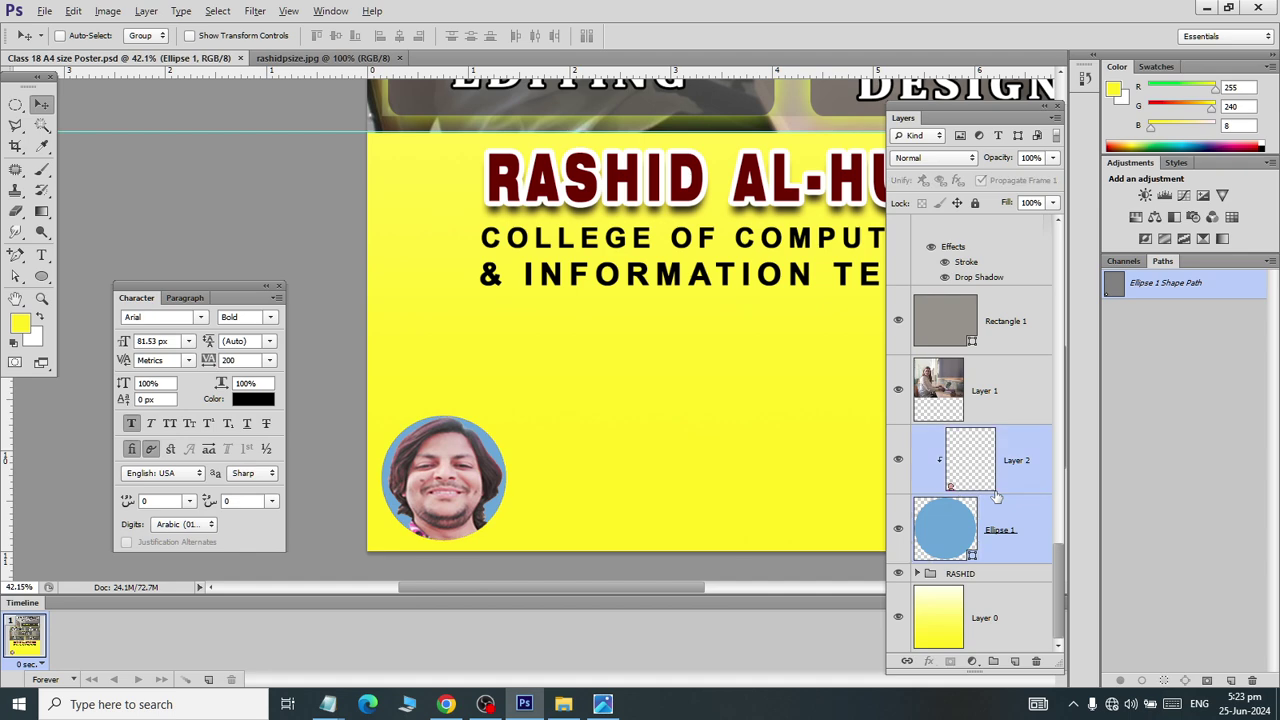
drag(452, 478, 448, 439)
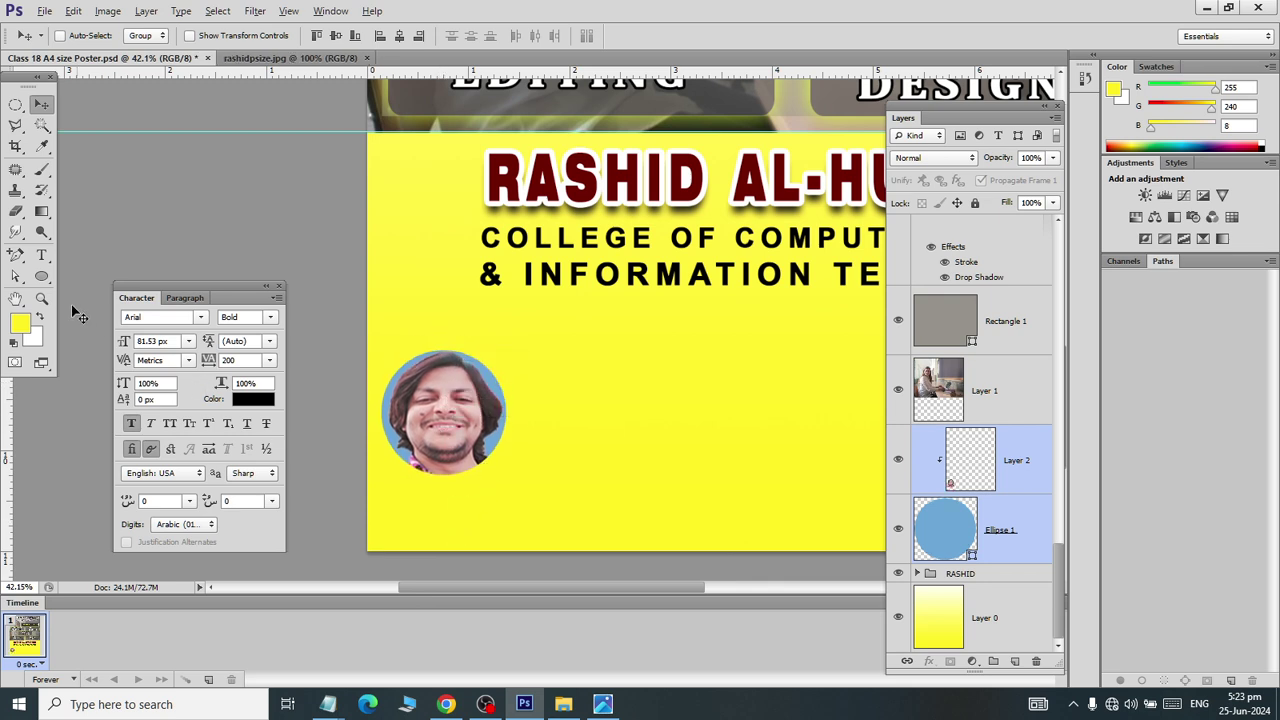
click(41, 256)
- Start the name caption below the portrait with 'Sir' in a Franklin Gothic font
click(406, 501)
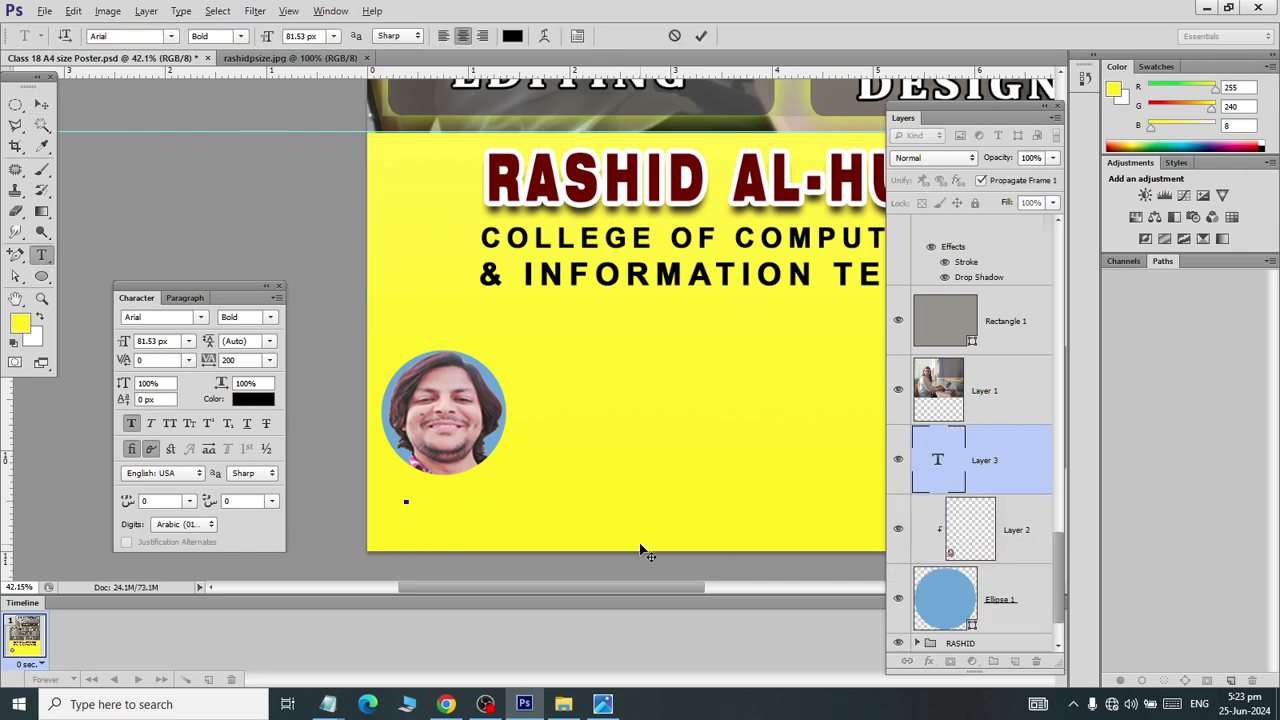
text(sIR)
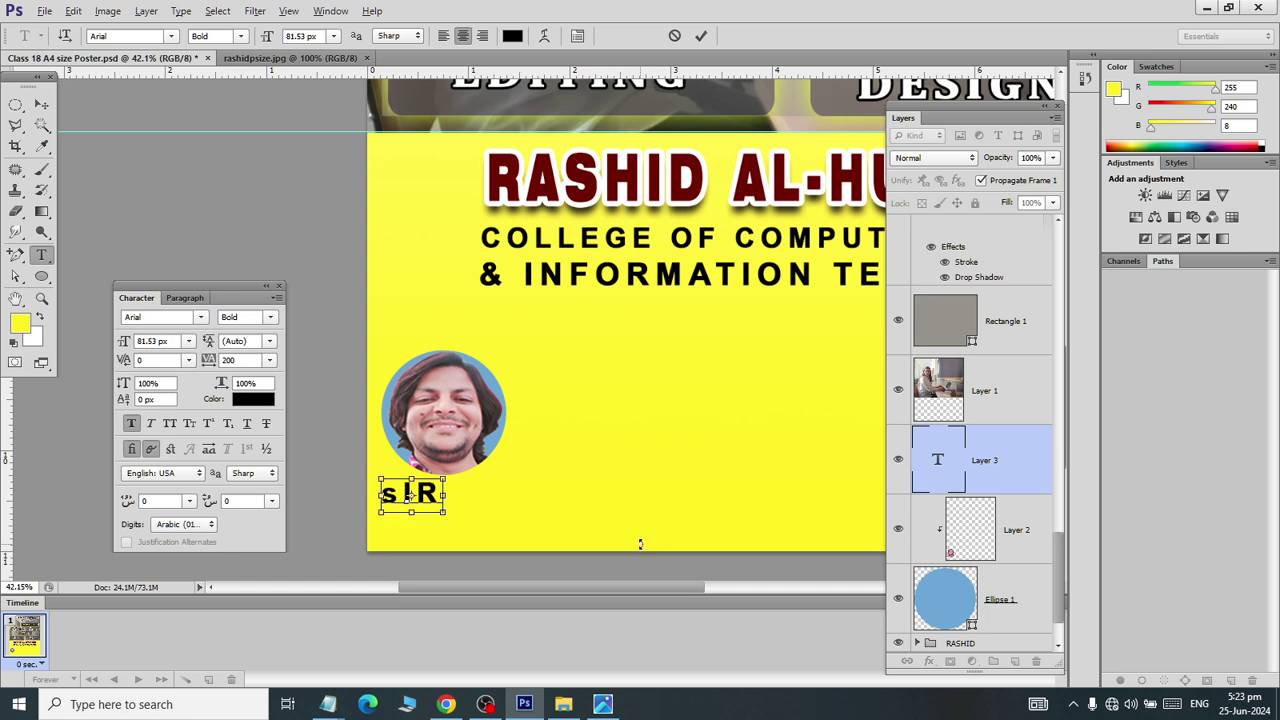
key(ctrl+a)
text(sIR,)
key(ctrl+a)
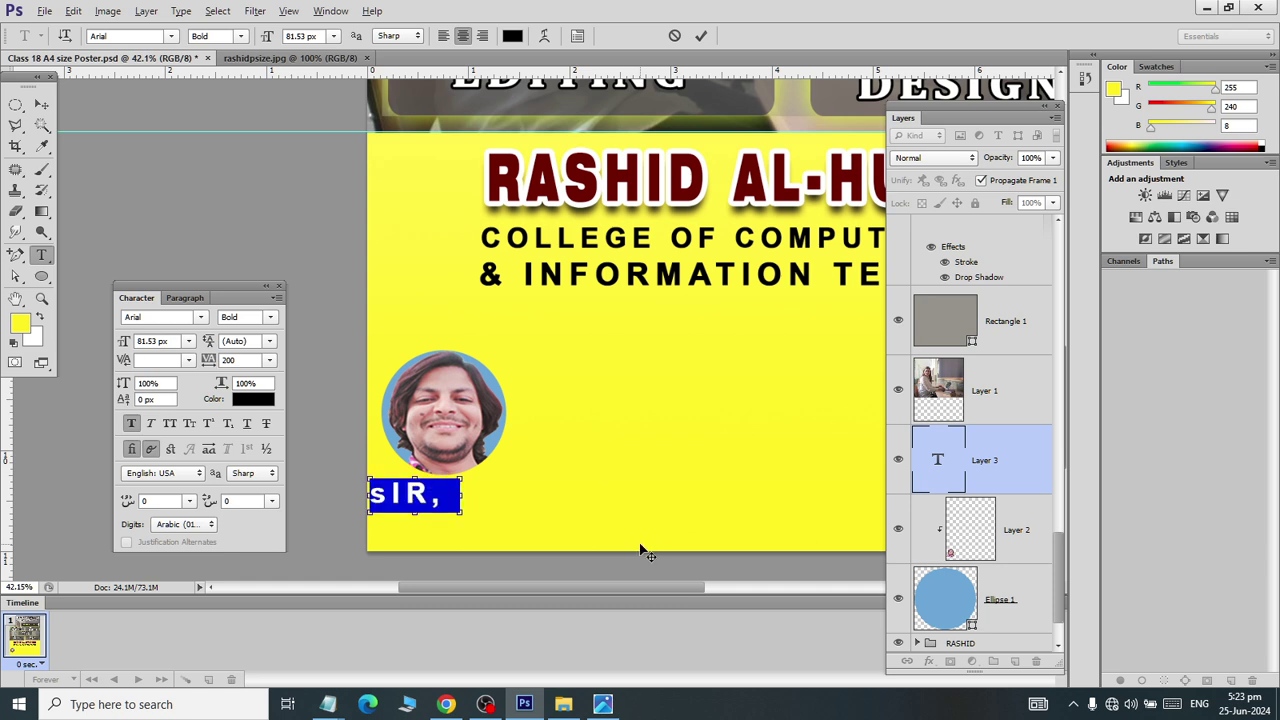
text(Sir)
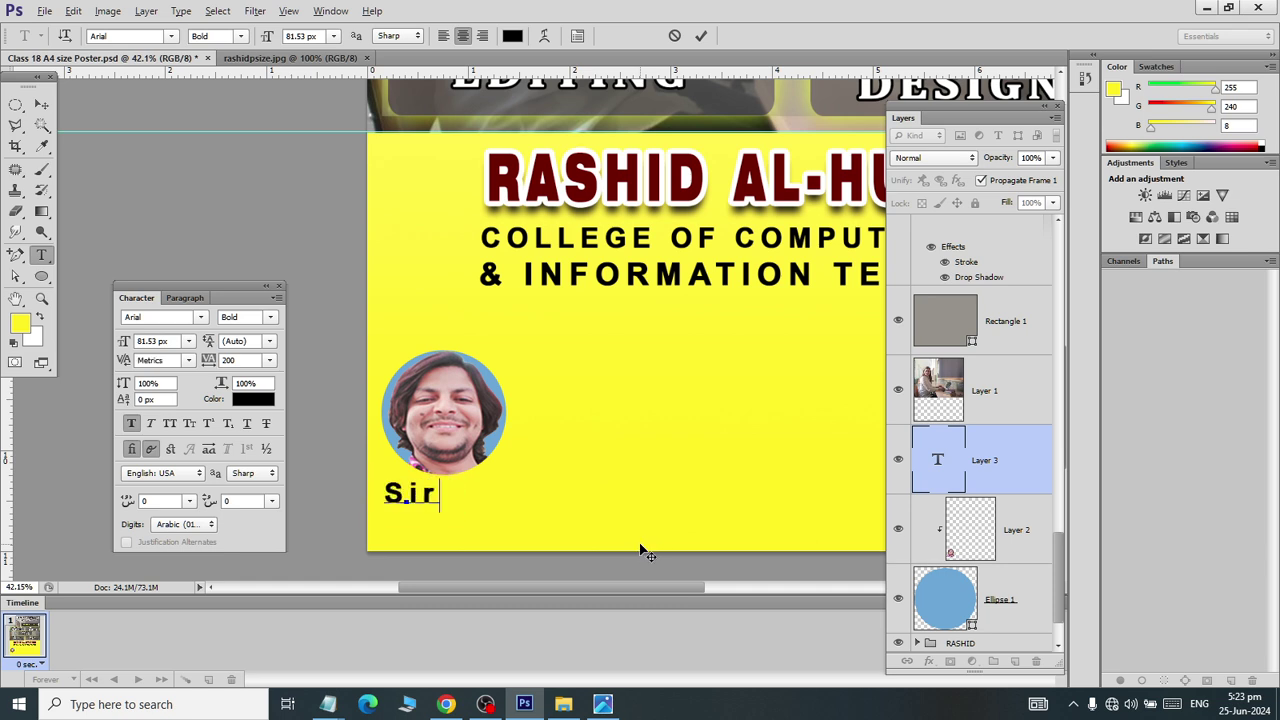
key(ctrl+a)
click(171, 36)
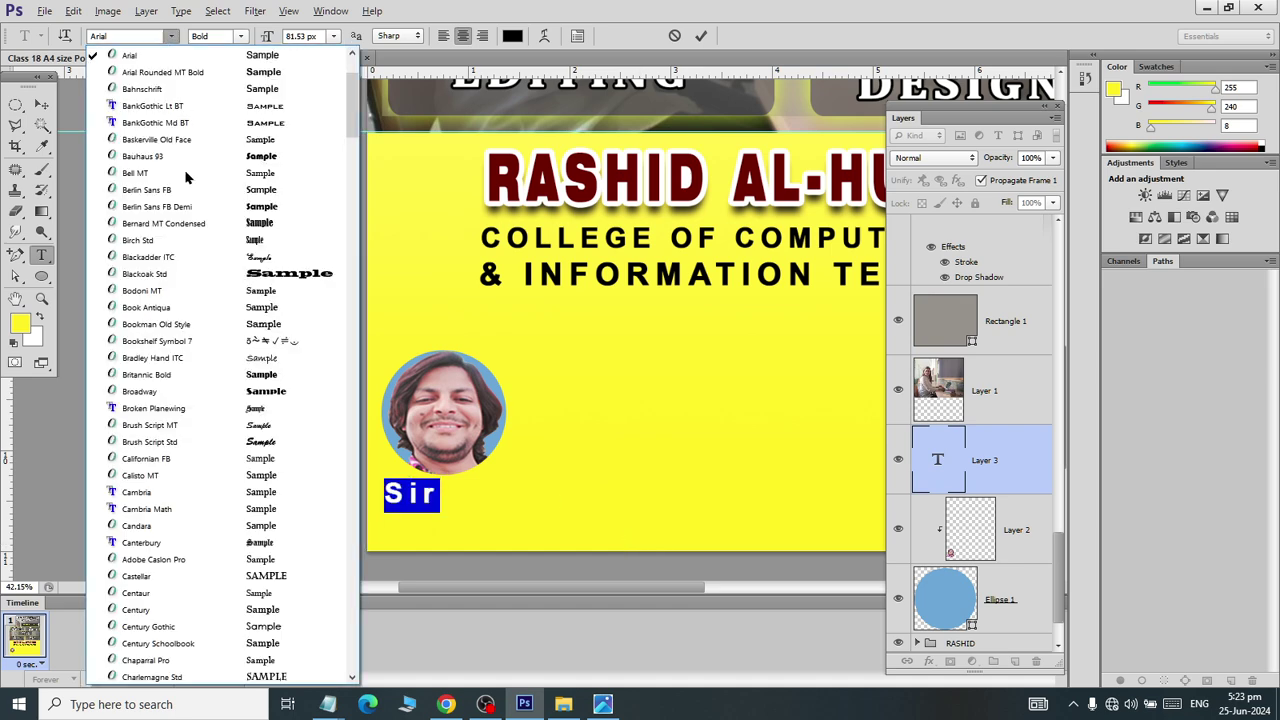
scroll(200, 650, down, 5)
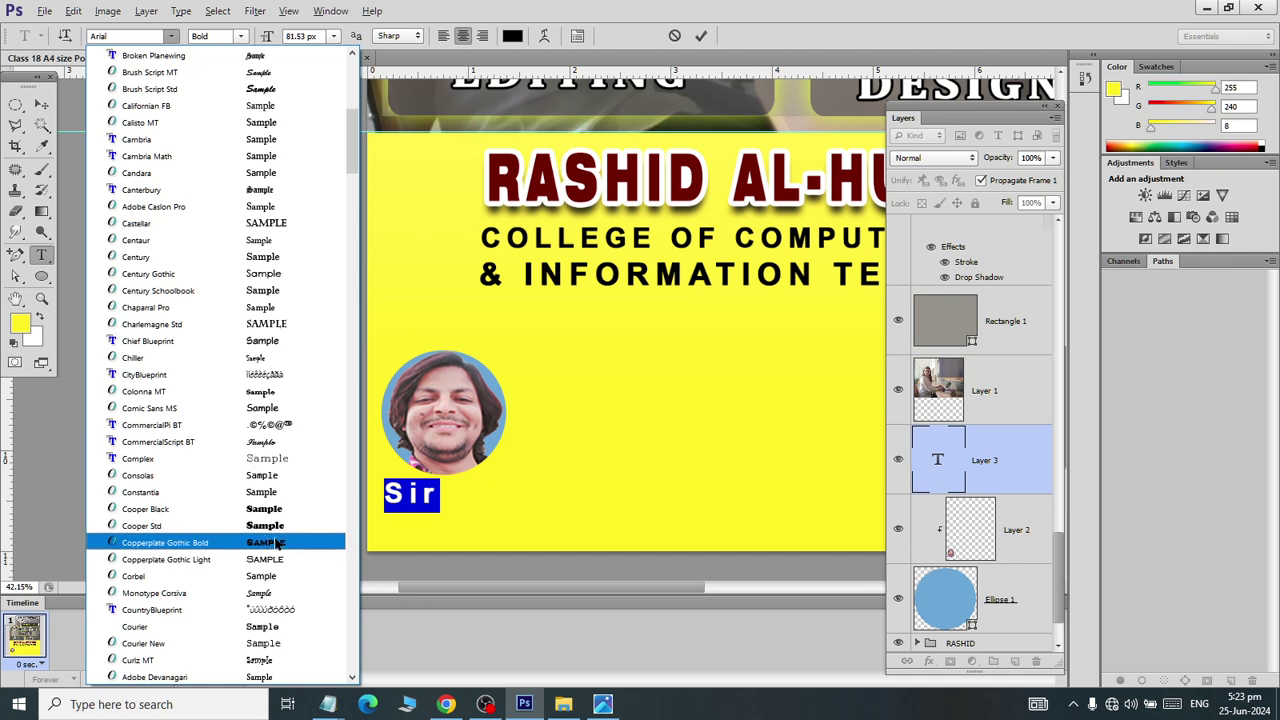
scroll(235, 545, down, 6)
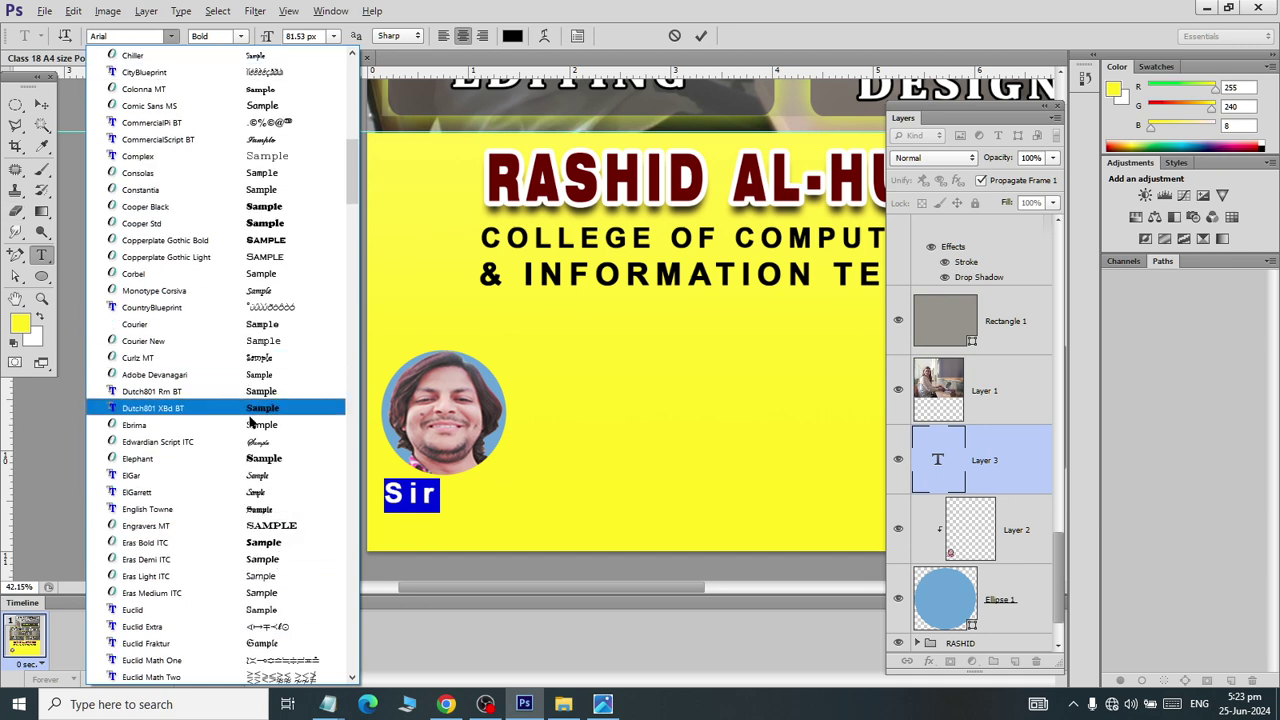
scroll(277, 531, down, 7)
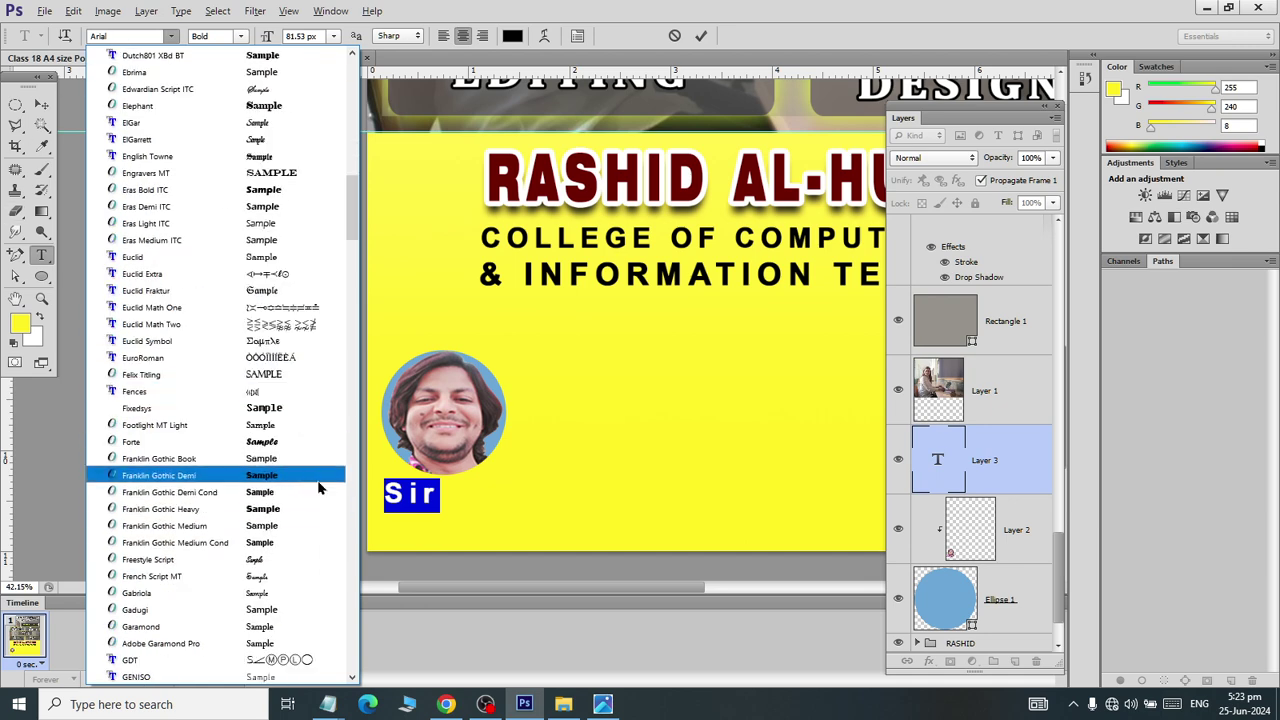
click(320, 492)
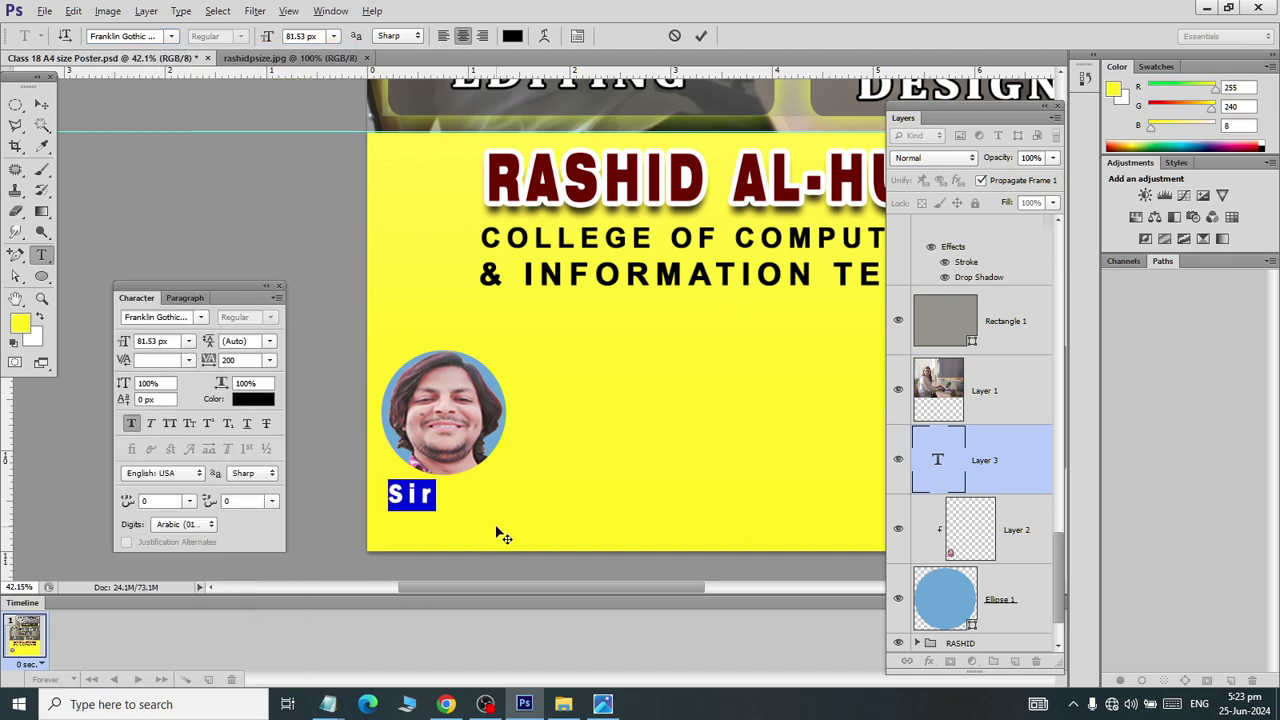
- Add the first name, set tracking 0 and horizontal scale 120%, and shift it under the portrait
key(Right)
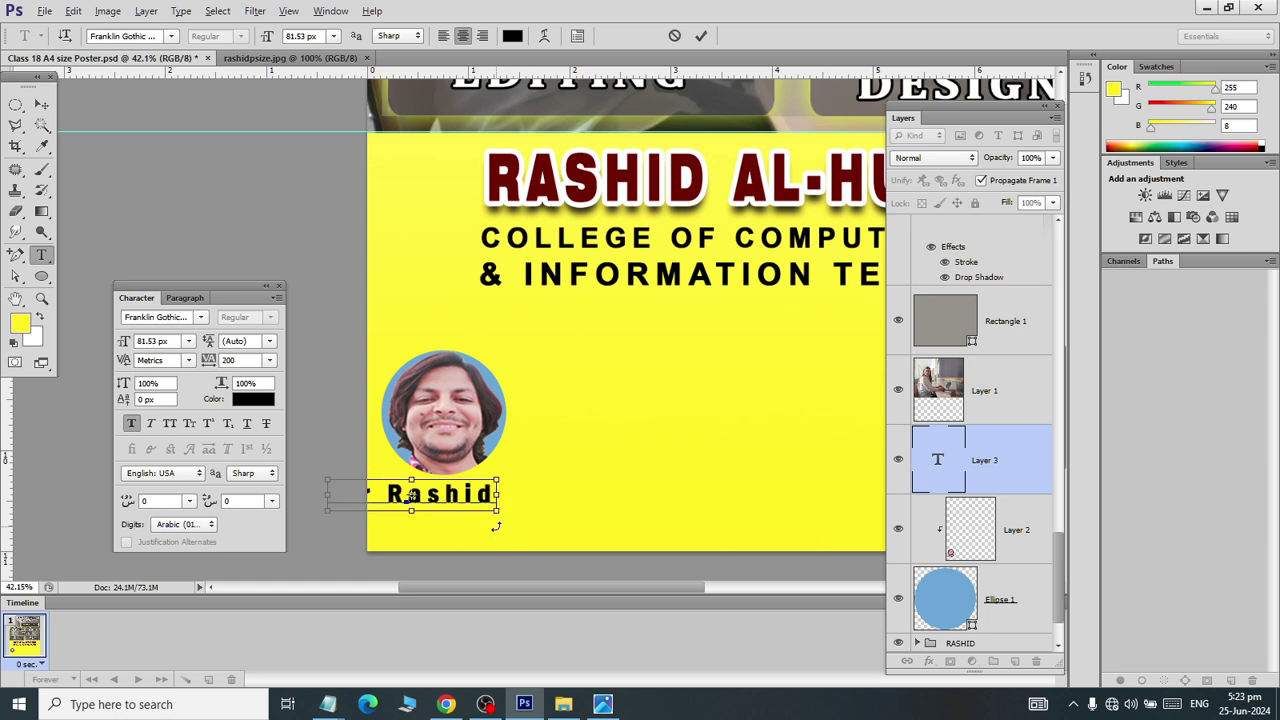
key(ctrl+a)
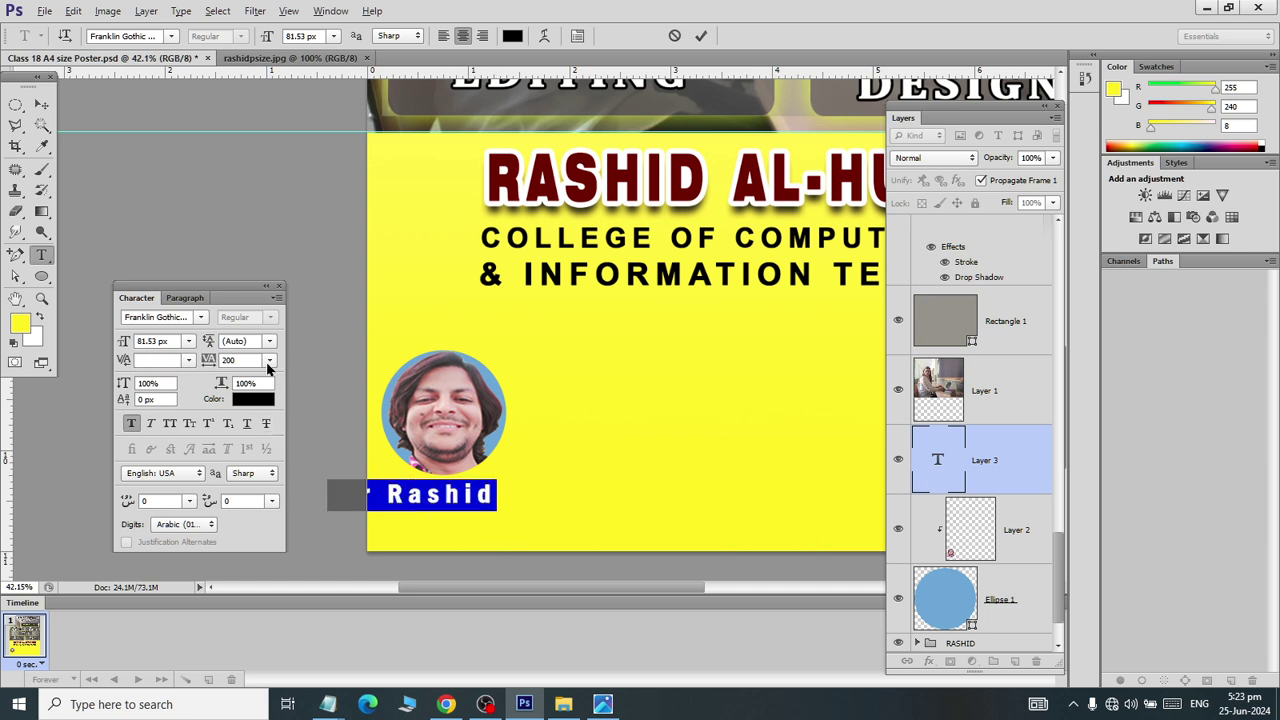
click(269, 360)
click(262, 494)
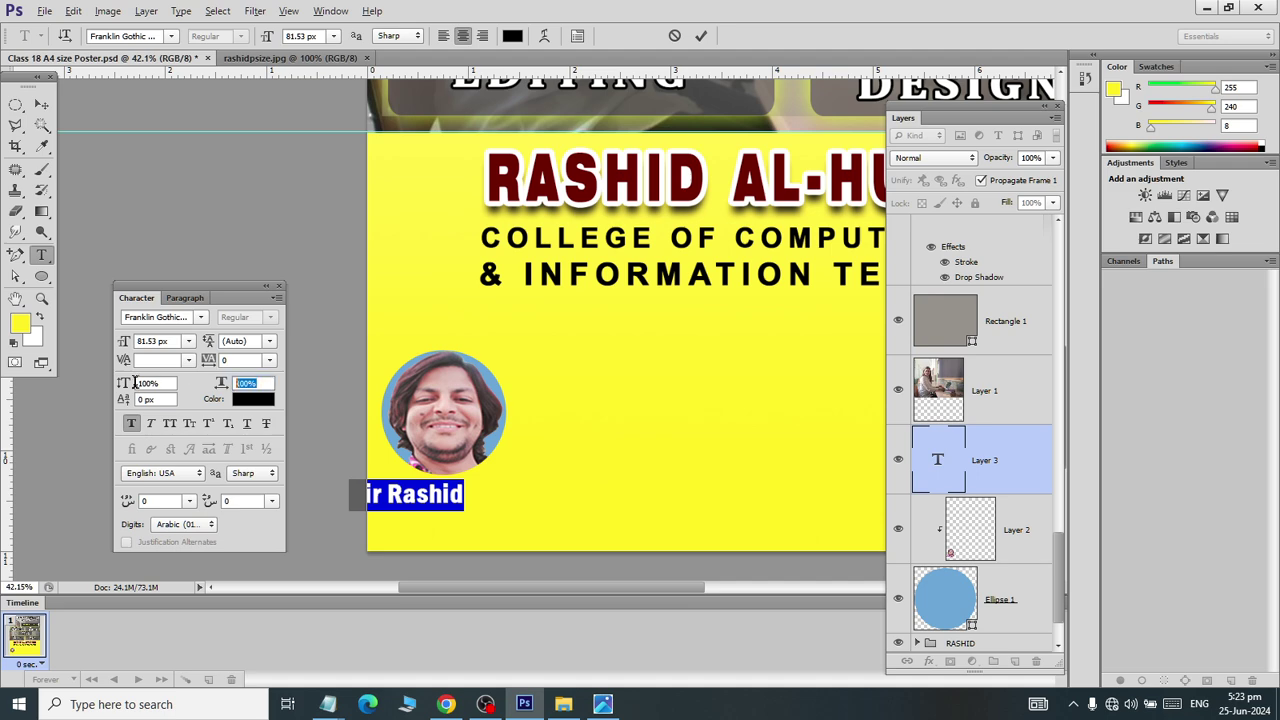
text(120)
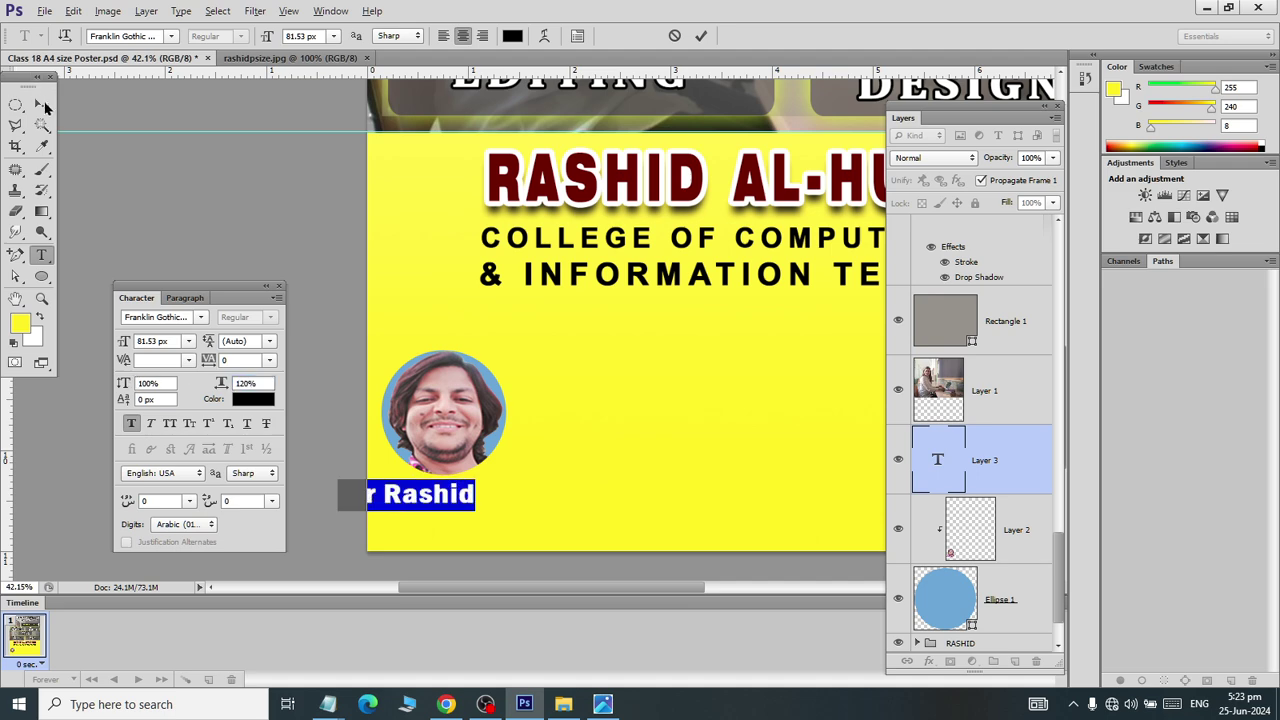
click(41, 104)
drag(431, 503, 481, 505)
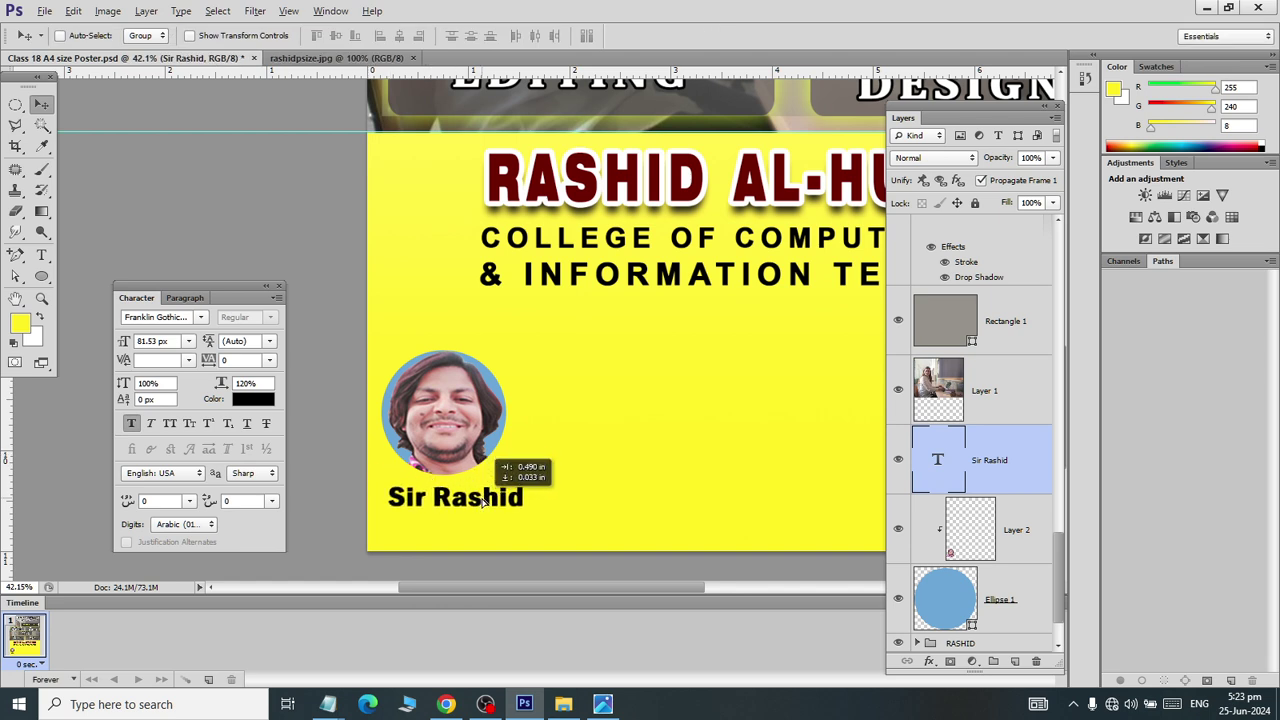
- Finish the caption with the surname and a full stop, then centre-align it
click(41, 255)
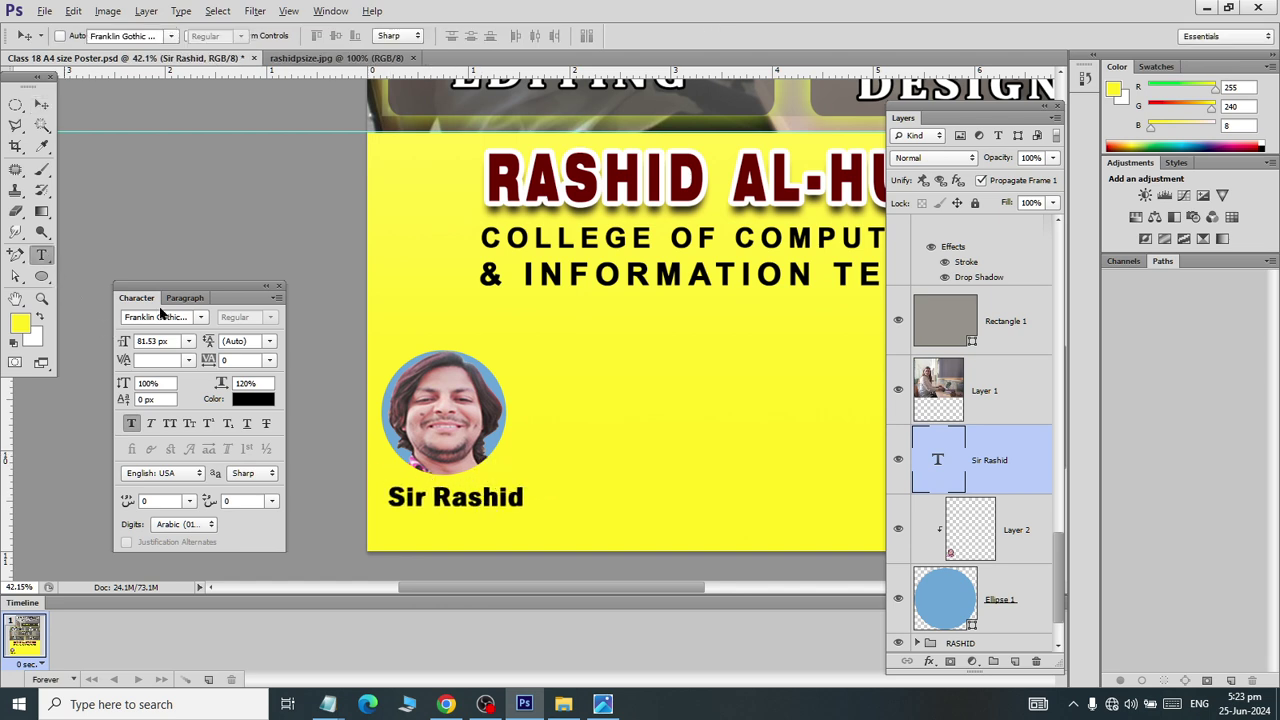
click(520, 497)
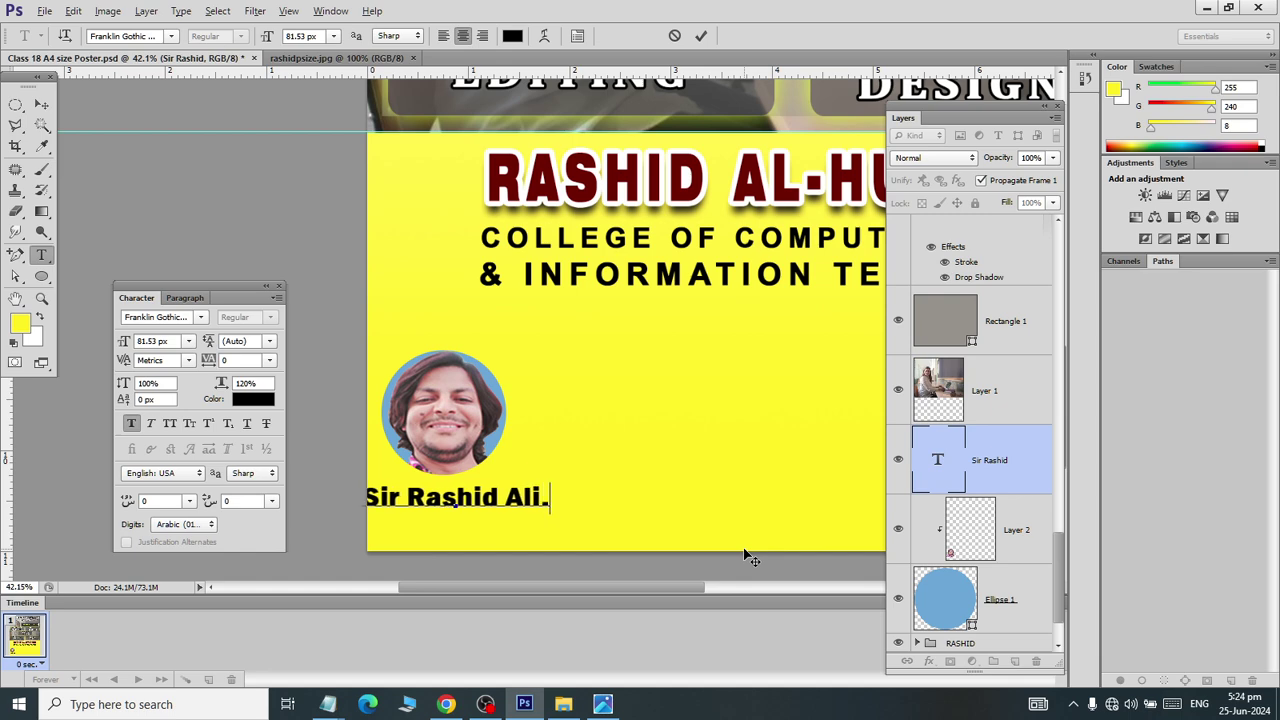
key(ctrl+a)
click(462, 36)
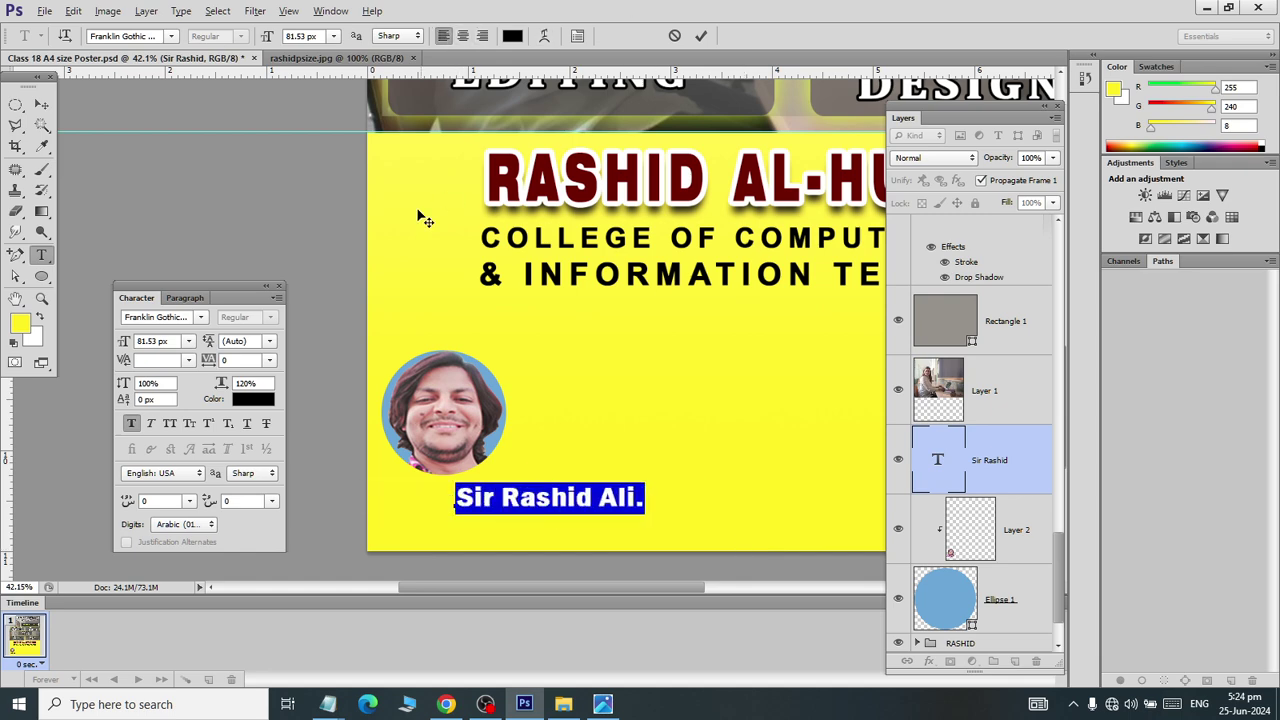
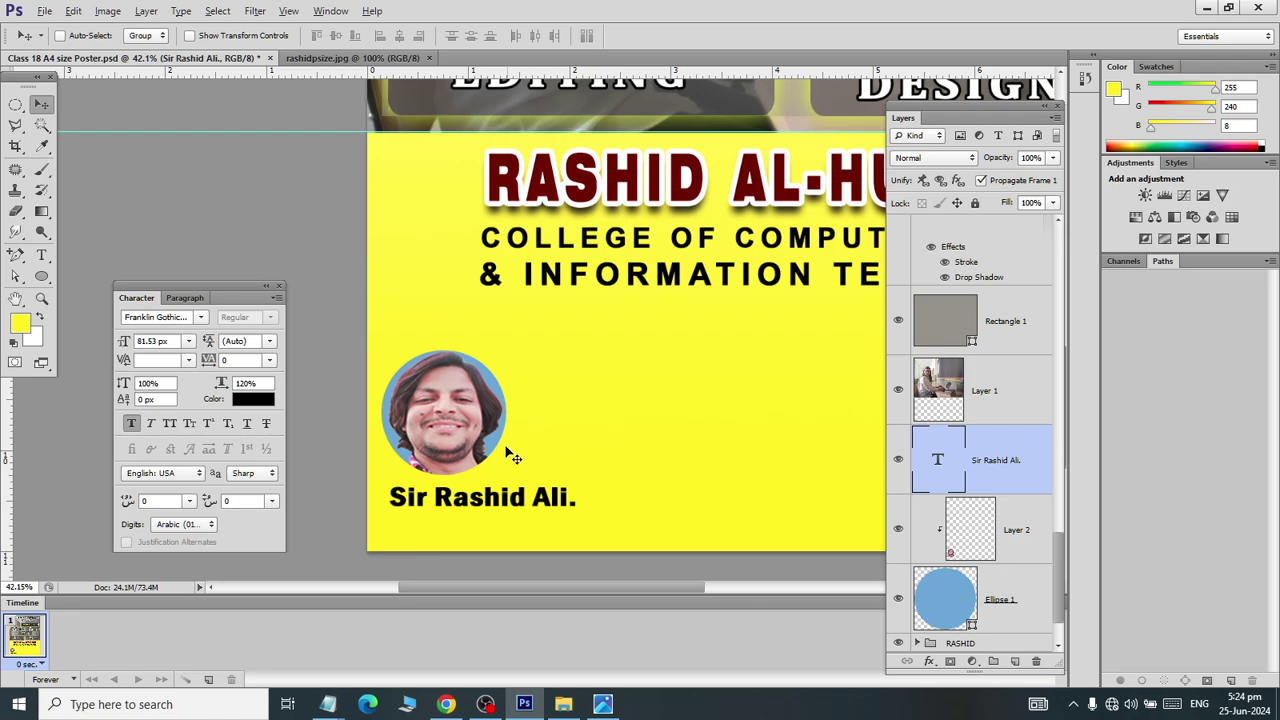
- Check the reference poster, then move the name line beside the top of the photo
key(alt+Tab)
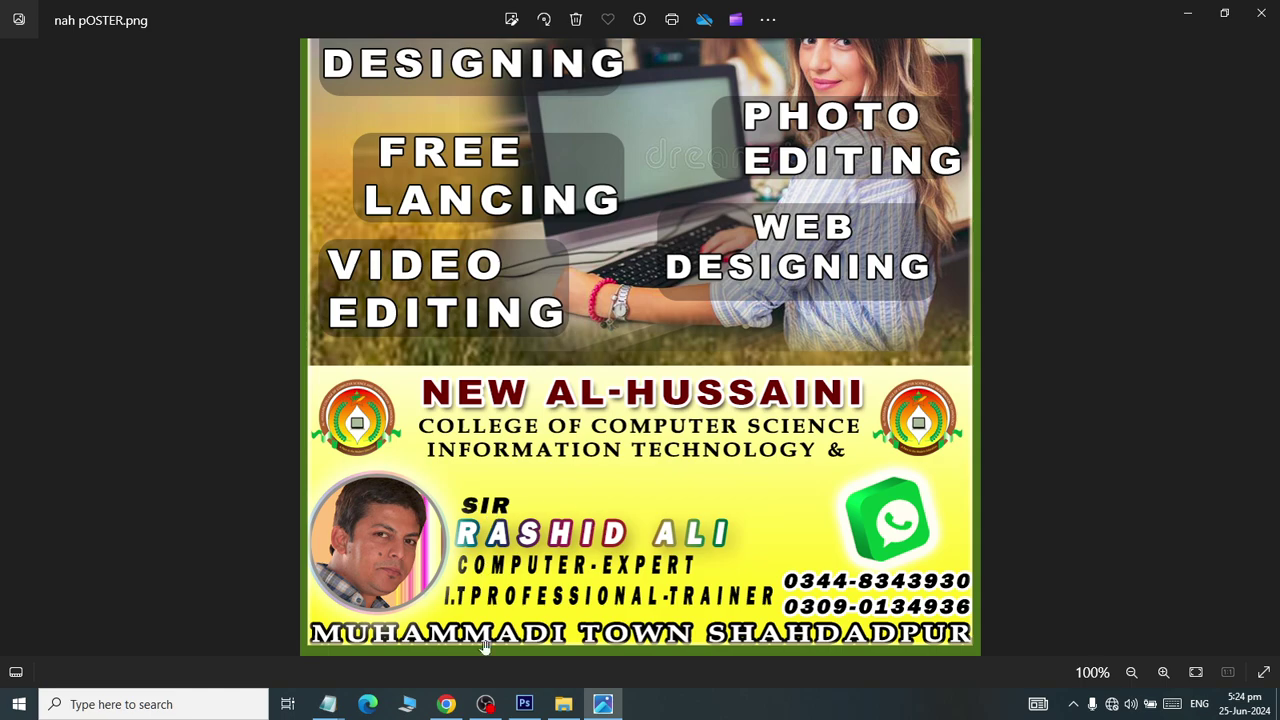
key(alt+Tab)
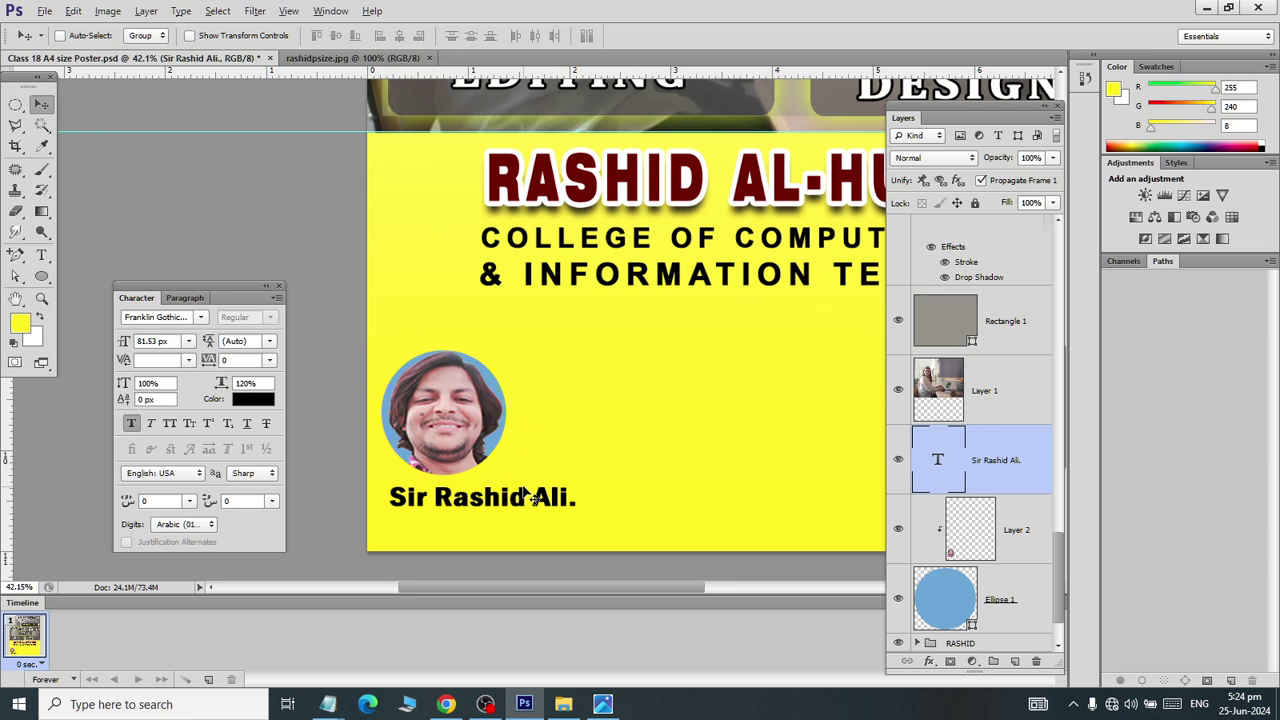
drag(482, 506, 598, 416)
- Duplicate the name line and retype the copy as 'Compuer Expert'
key(ctrl+j)
click(41, 255)
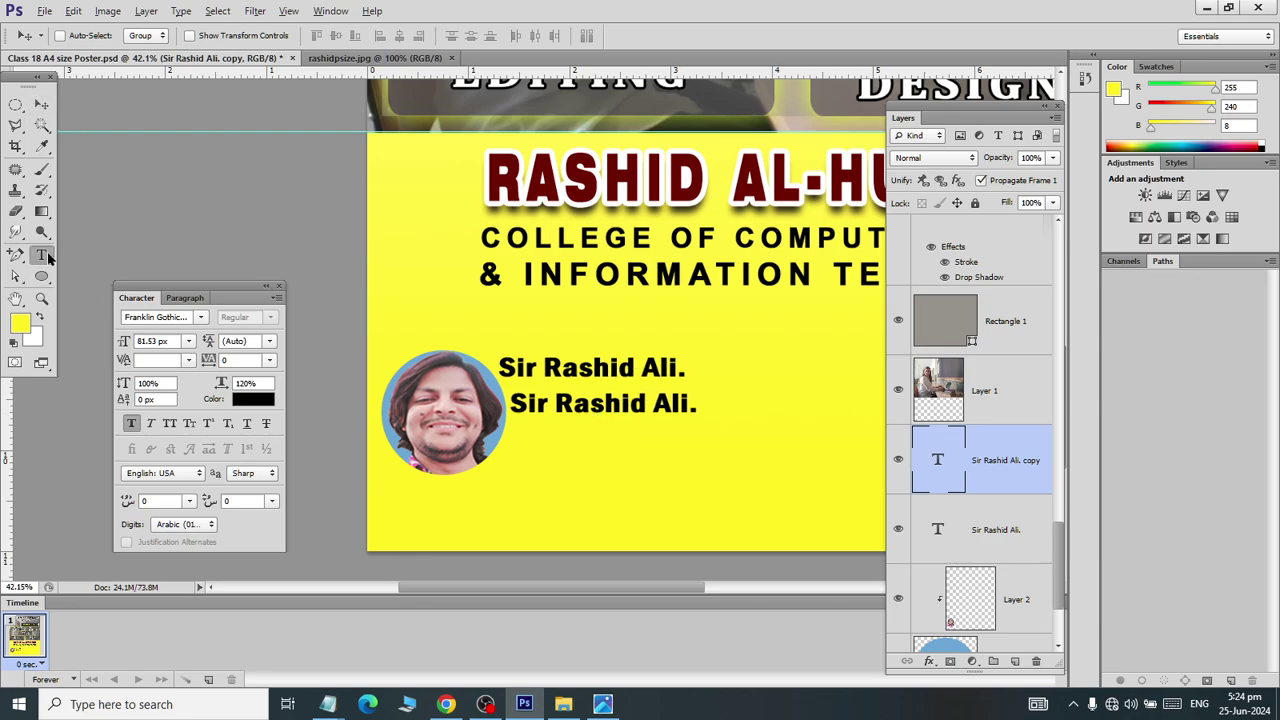
key(alt+Tab)
key(alt+Tab)
click(631, 398)
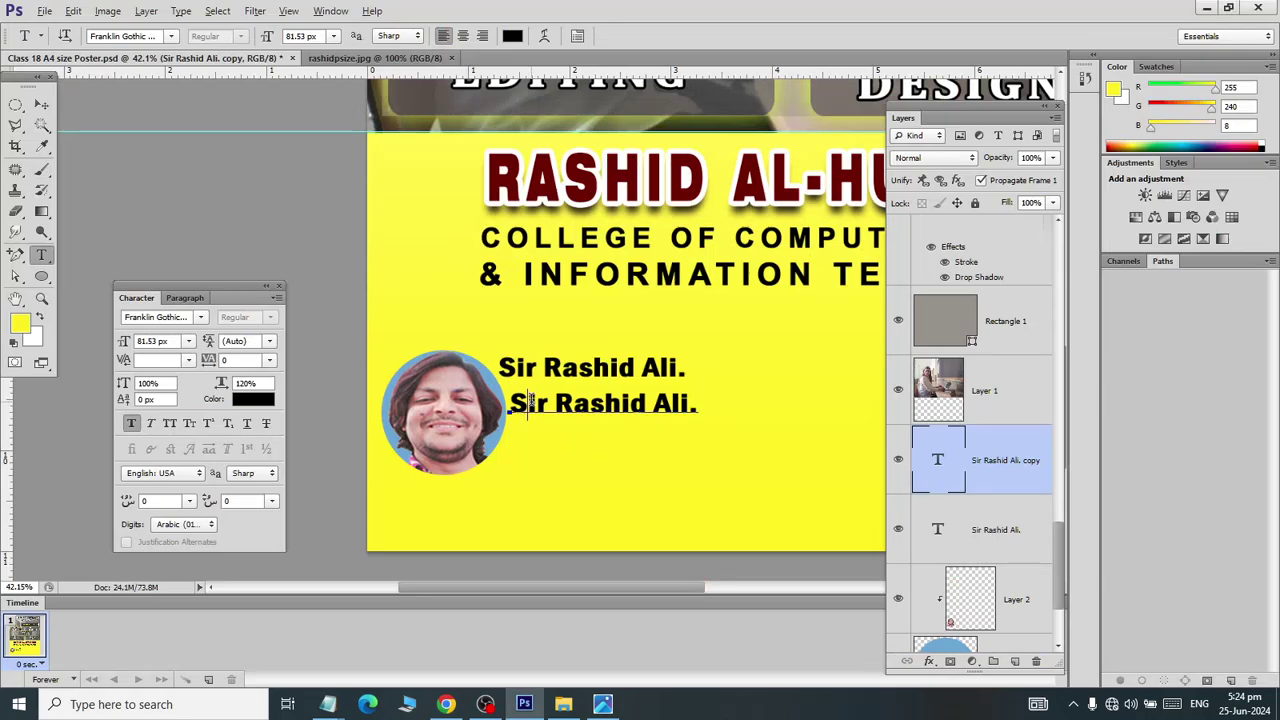
key(ctrl+a)
text(co)
key(BackSpace)
key(BackSpace)
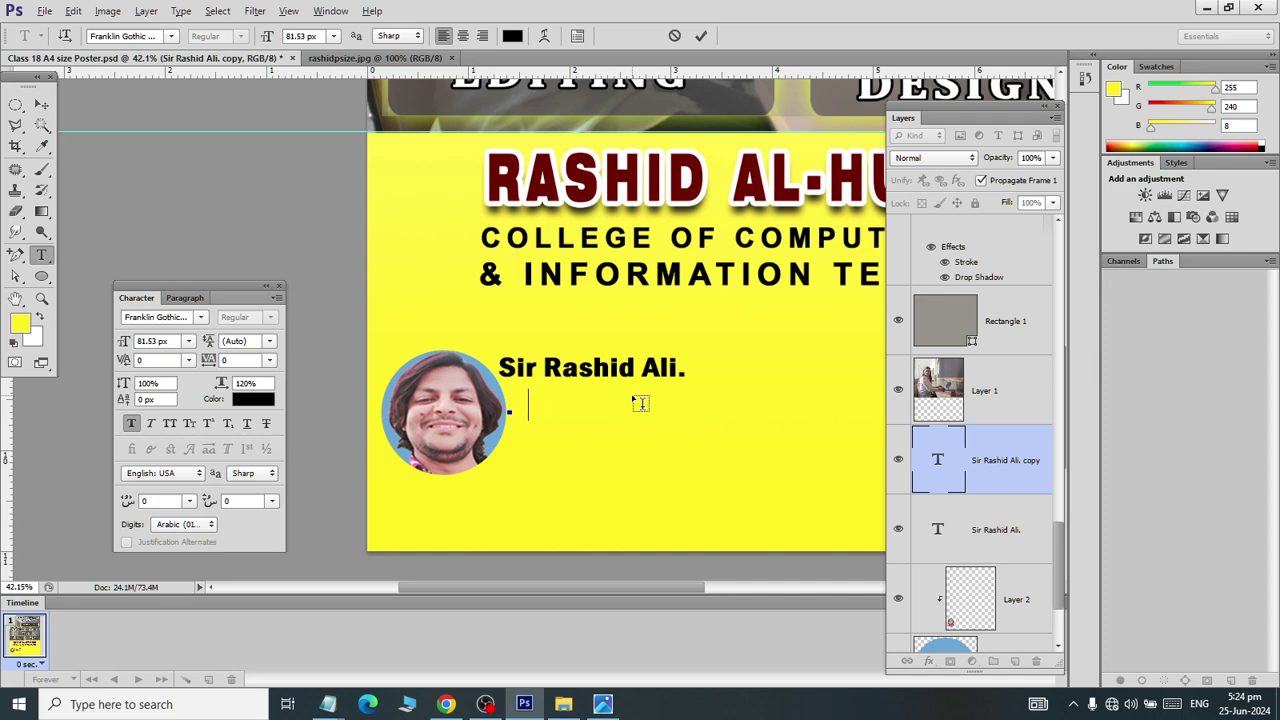
text(Compuer Expert)
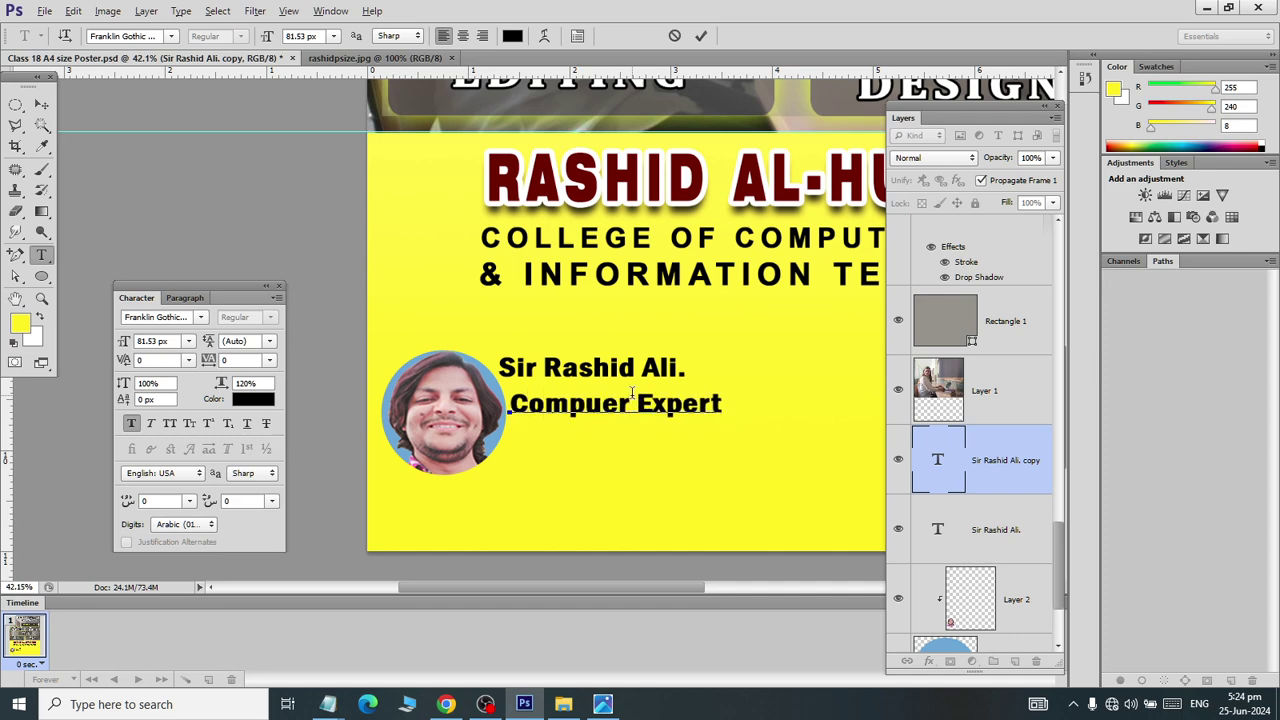
click(41, 104)
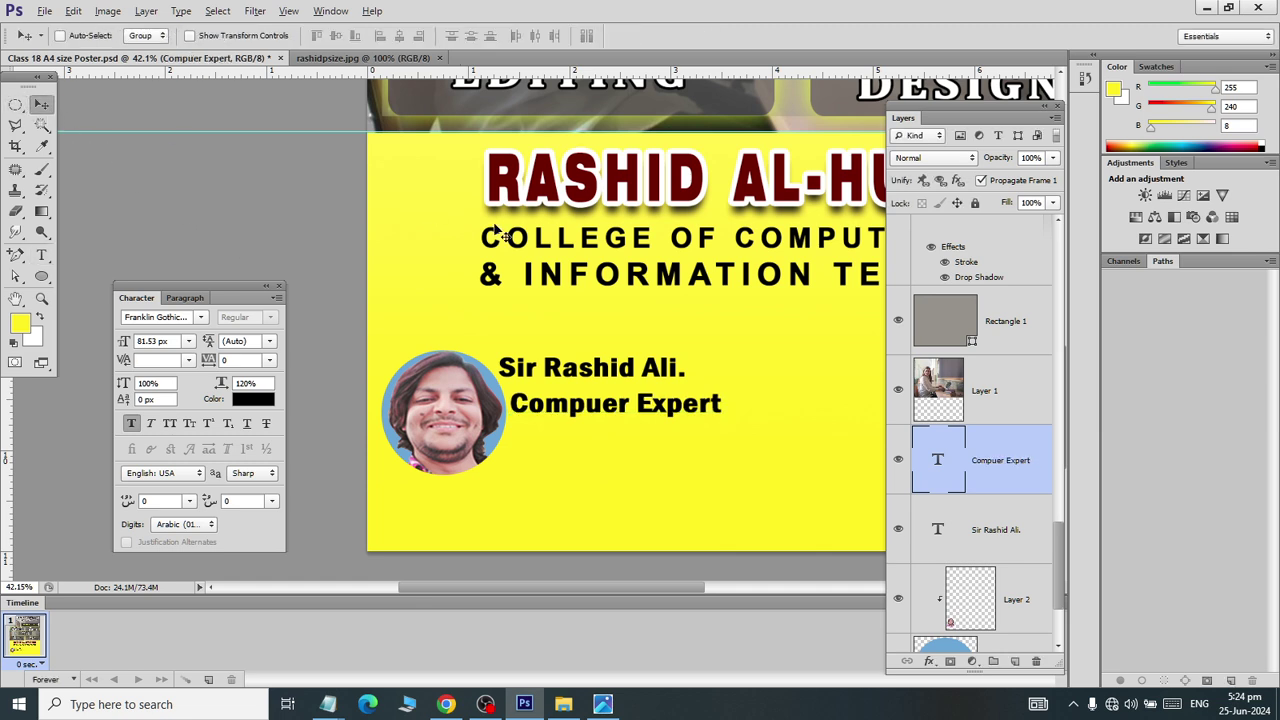
- Add a copy of that line below it, aligned and retyped as 'I T Professional'
key(ctrl+j)
drag(561, 425, 560, 460)
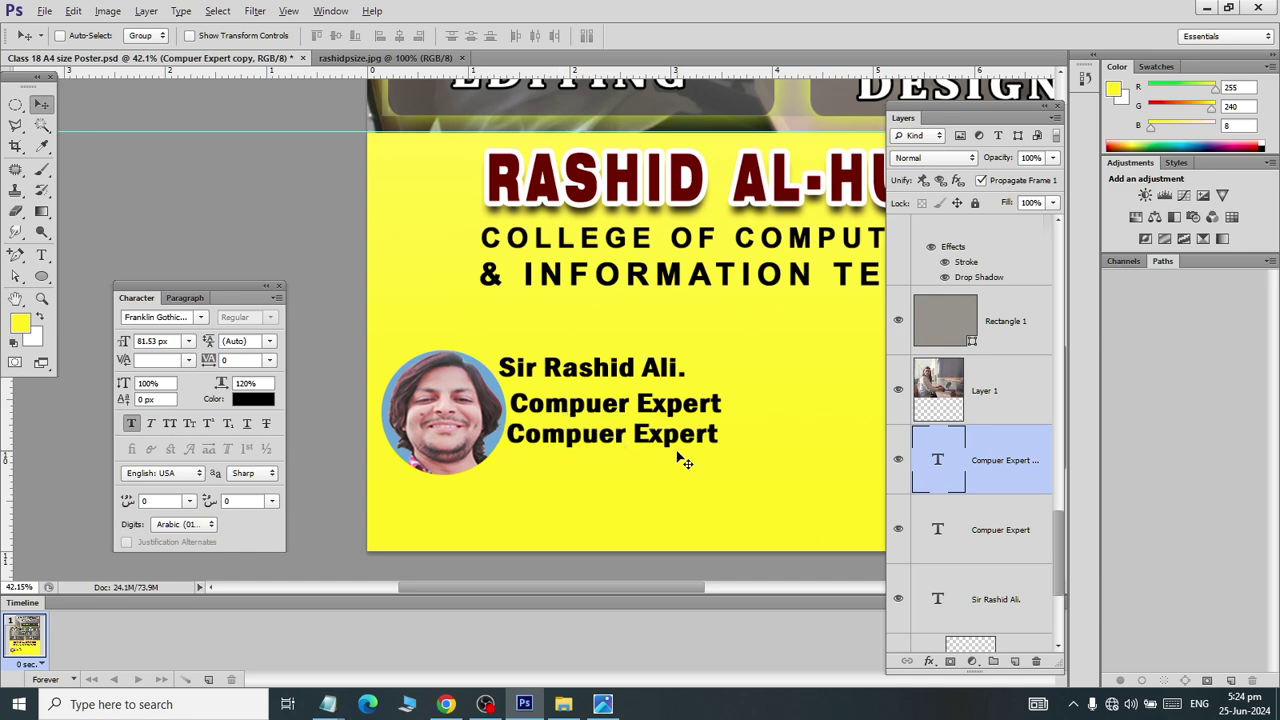
key(Left)
key(Left)
key(Down)
key(Down)
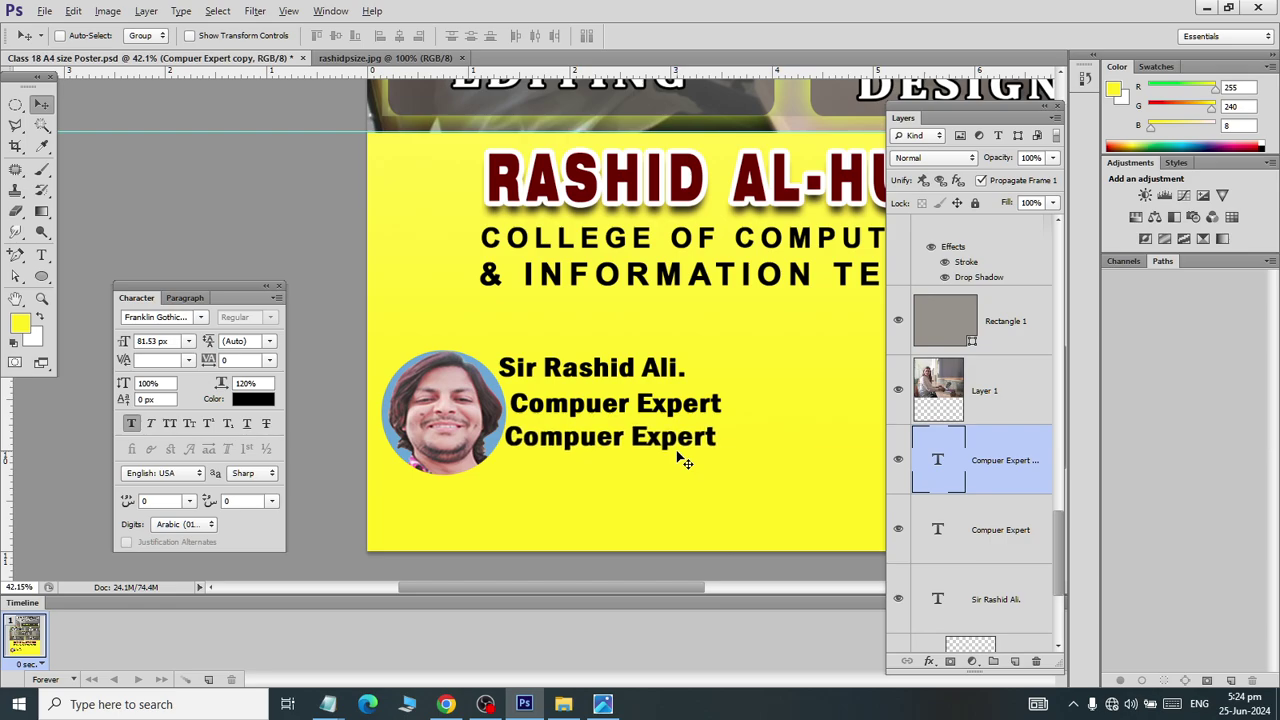
key(alt+Tab)
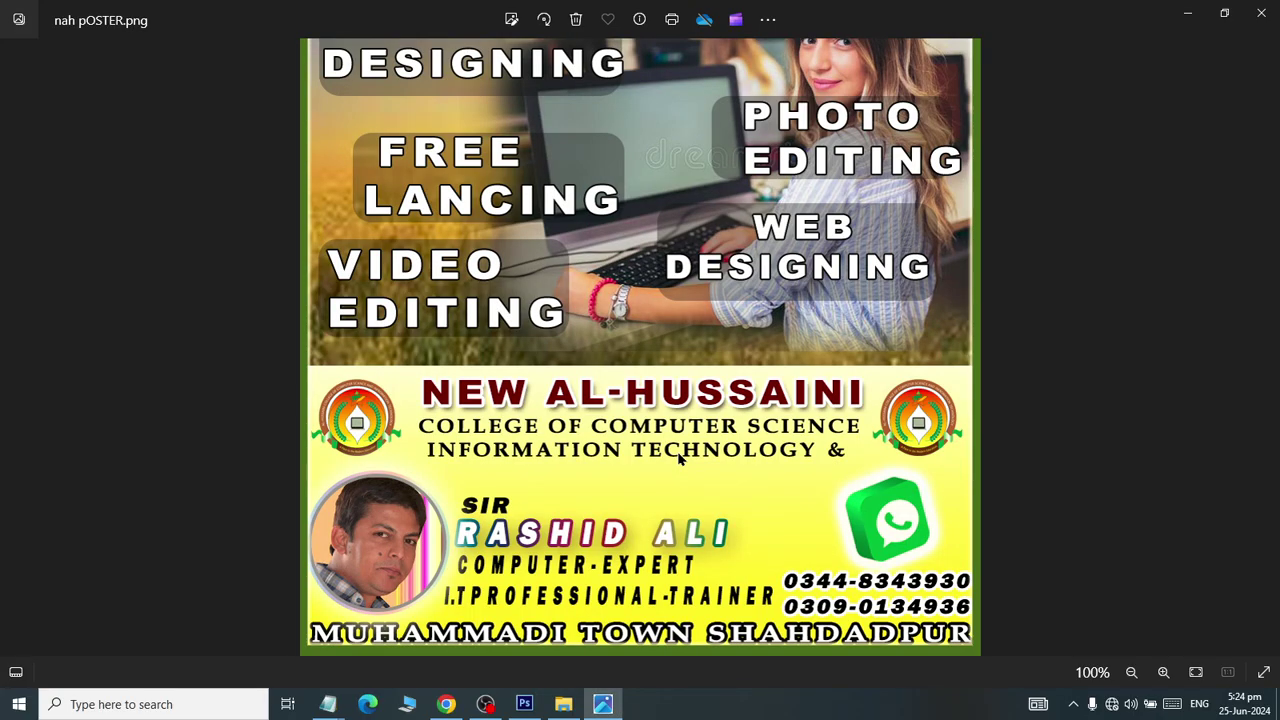
key(alt+Tab)
click(41, 255)
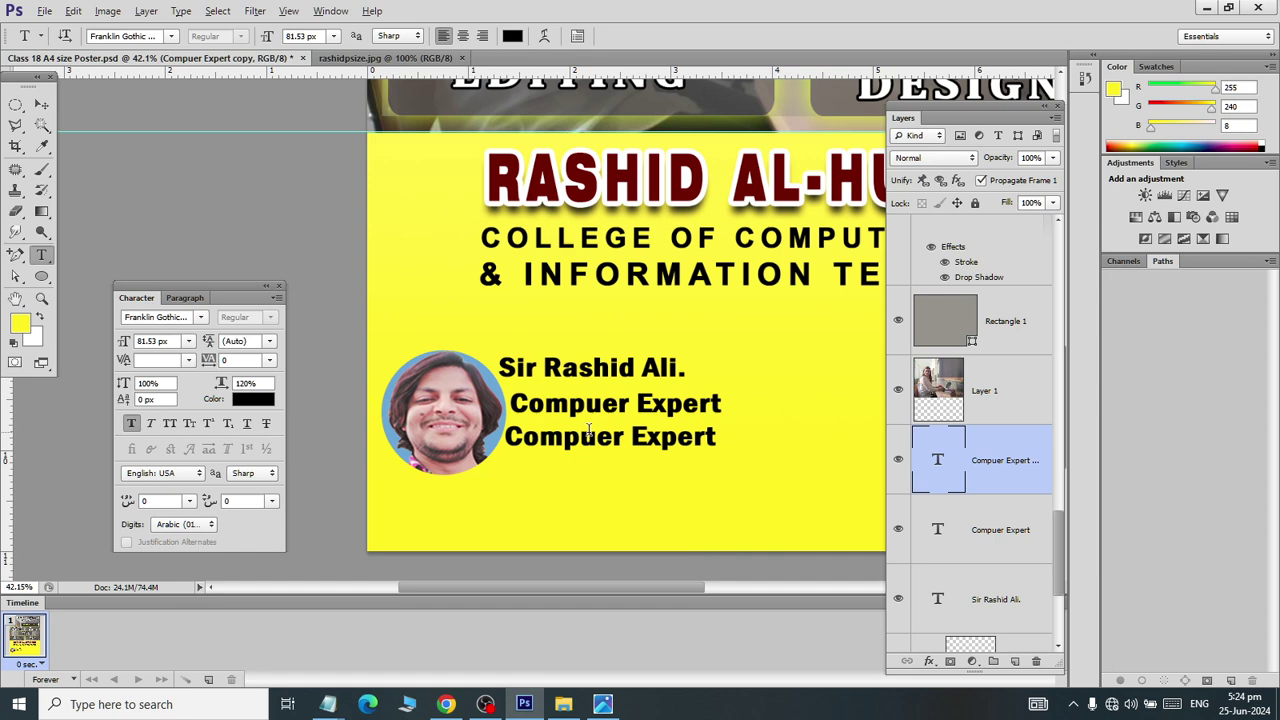
click(605, 440)
key(ctrl+a)
text(IT)
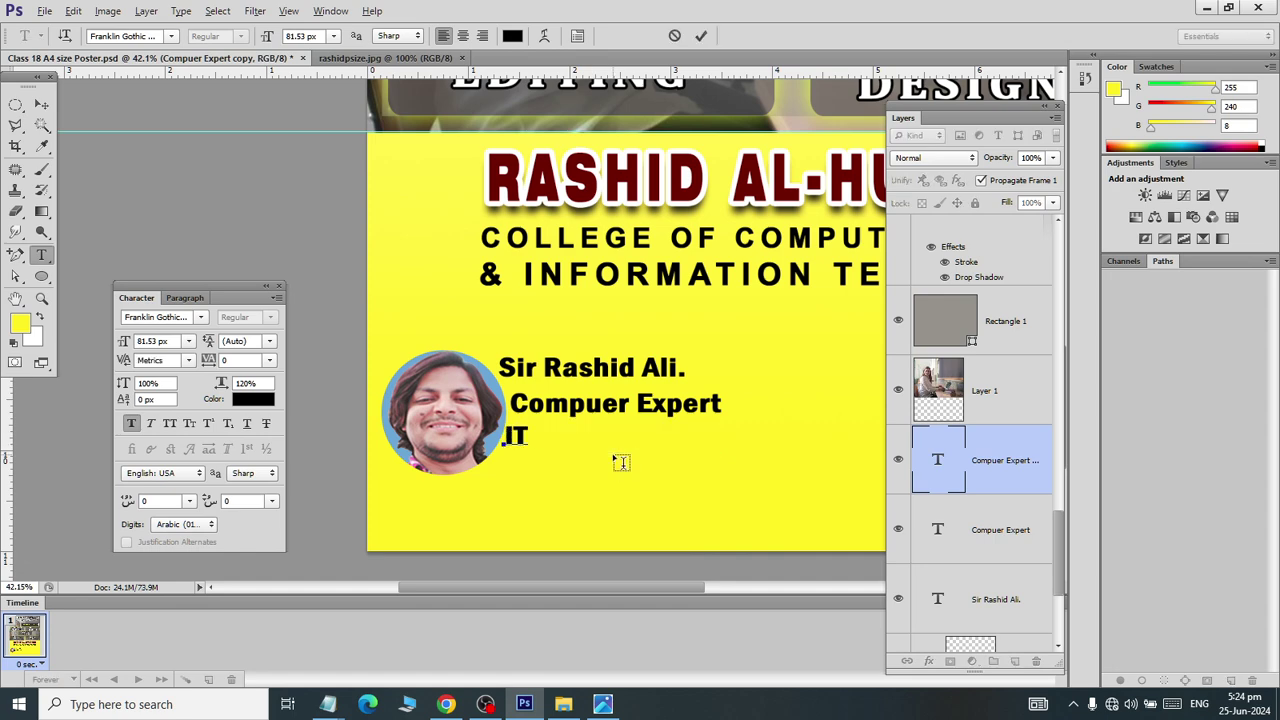
text( Pro)
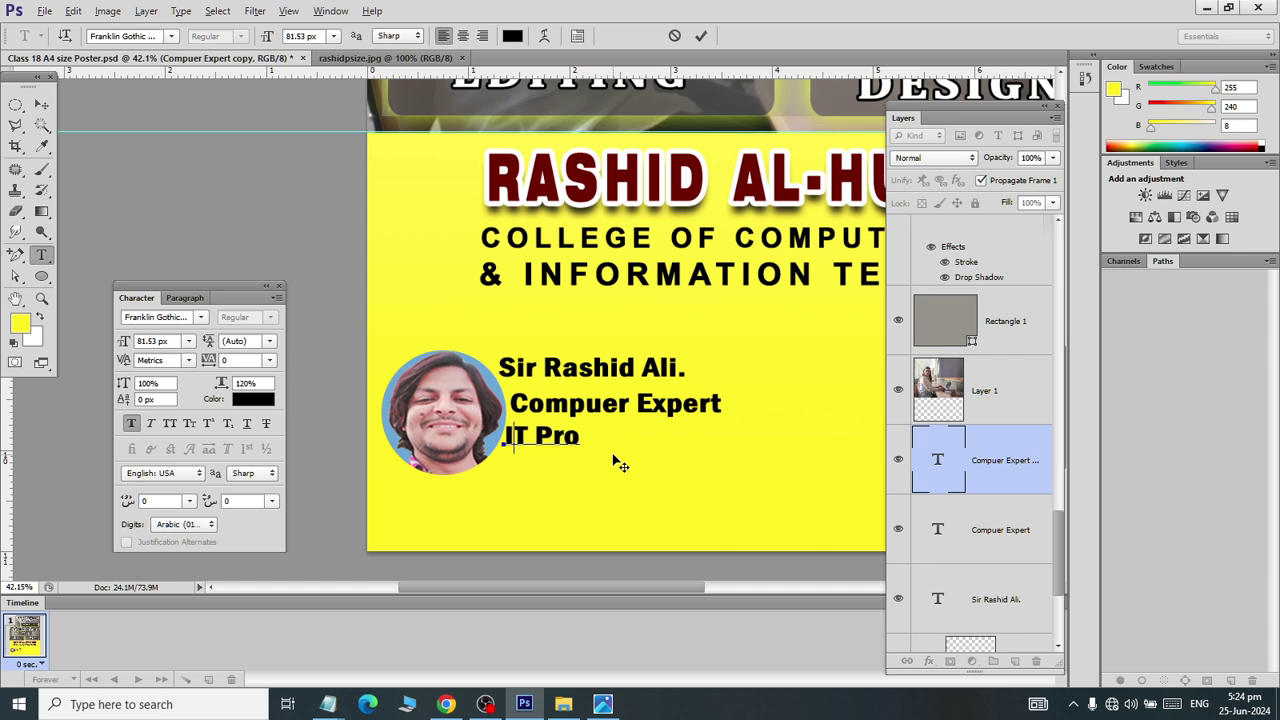
key(ctrl+a)
key(BackSpace)
text(IT)
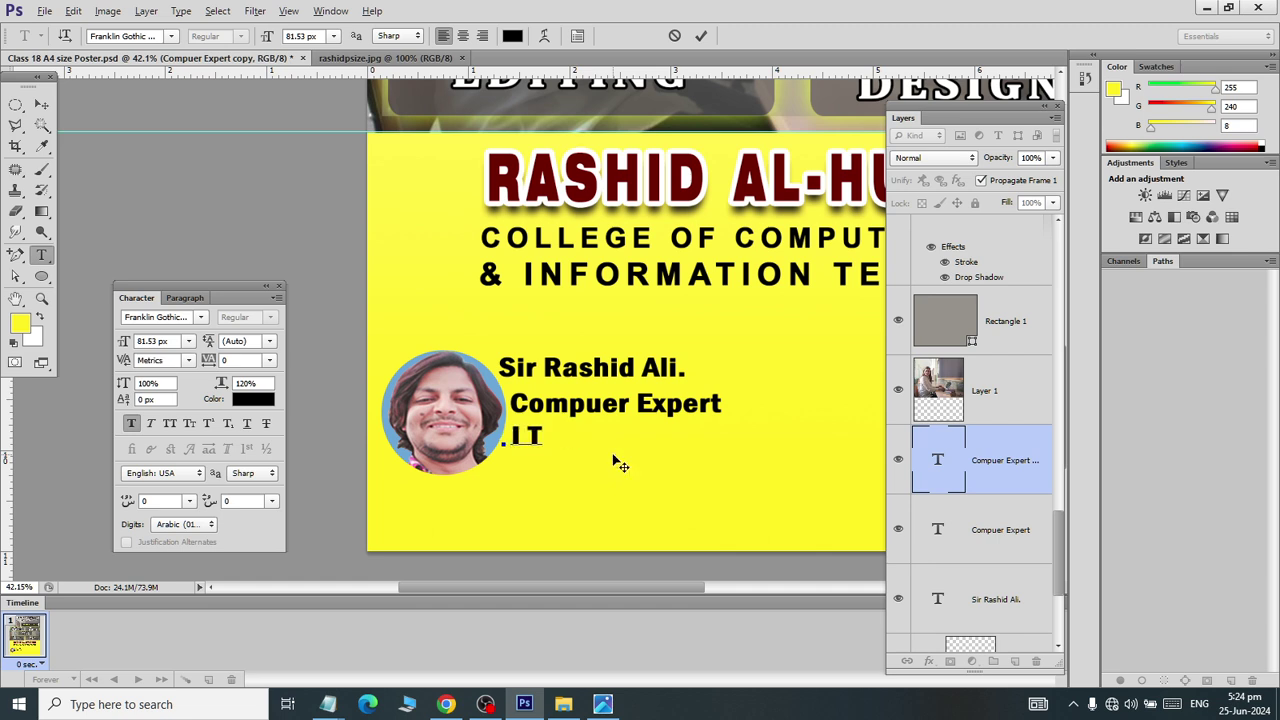
text( Professional)
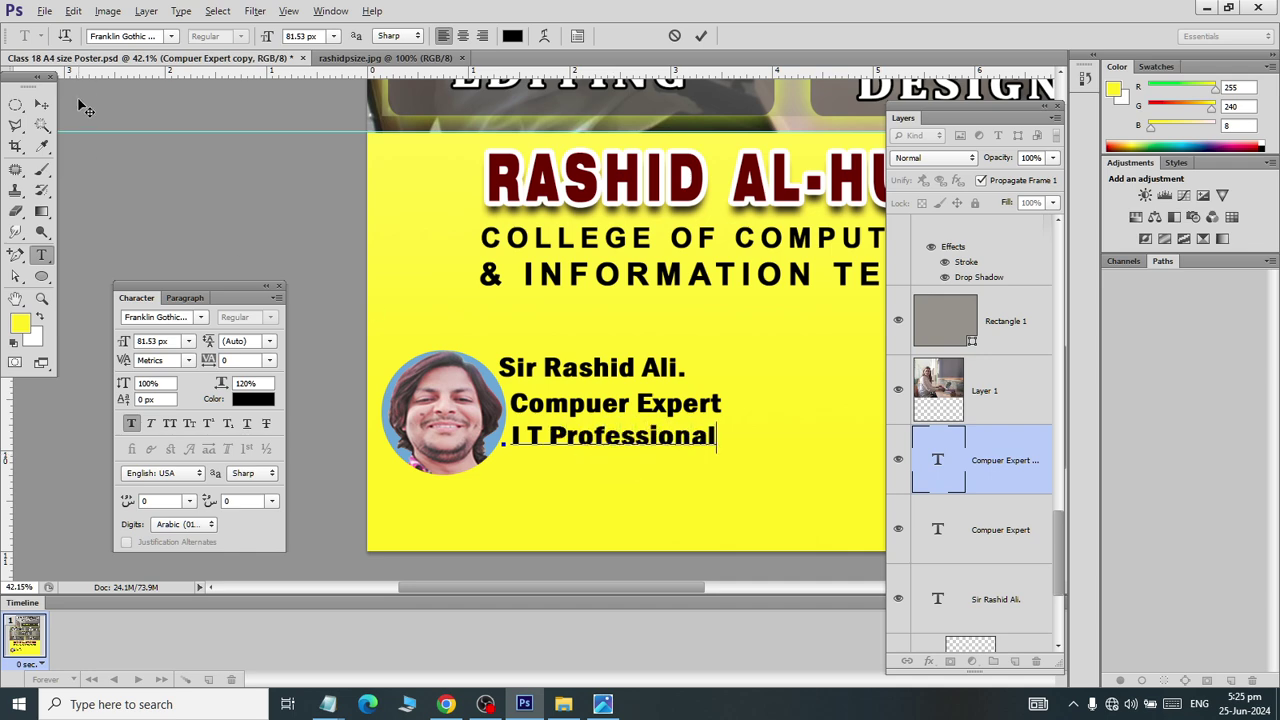
click(41, 104)
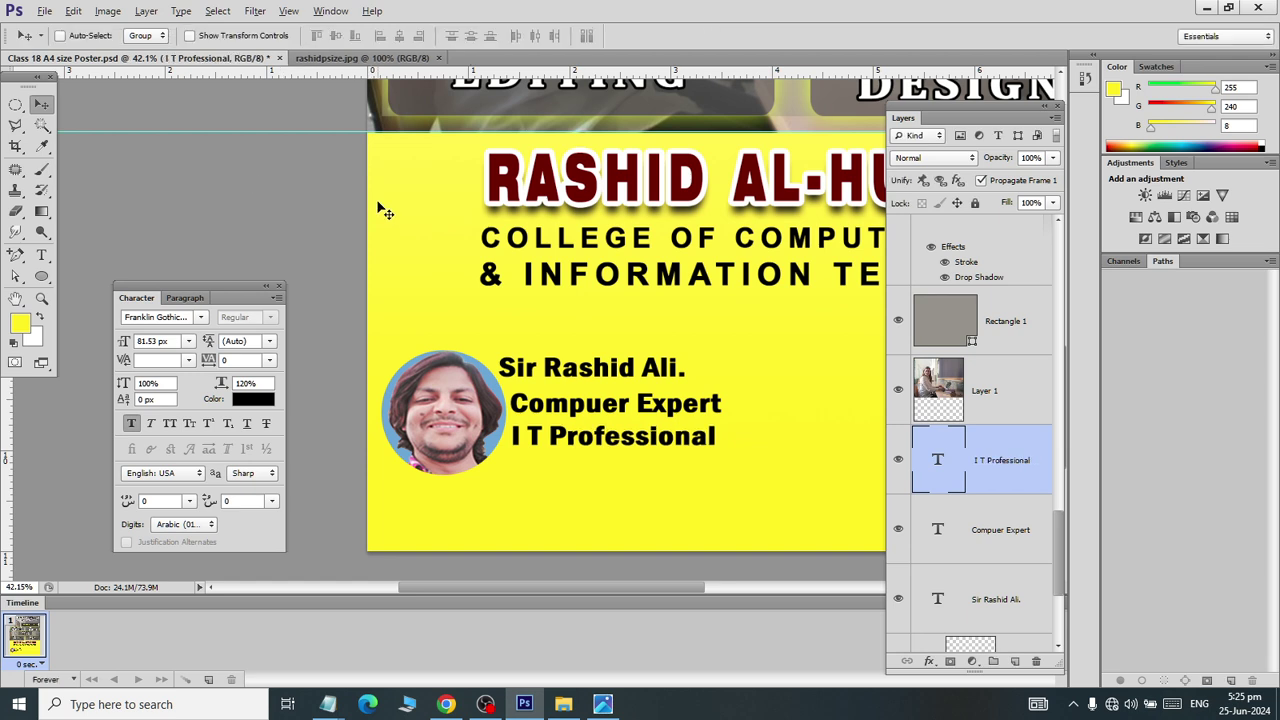
- Add a fourth line reading 'Master Trainer' below I T Professional and save
key(ctrl+j)
drag(578, 447, 557, 472)
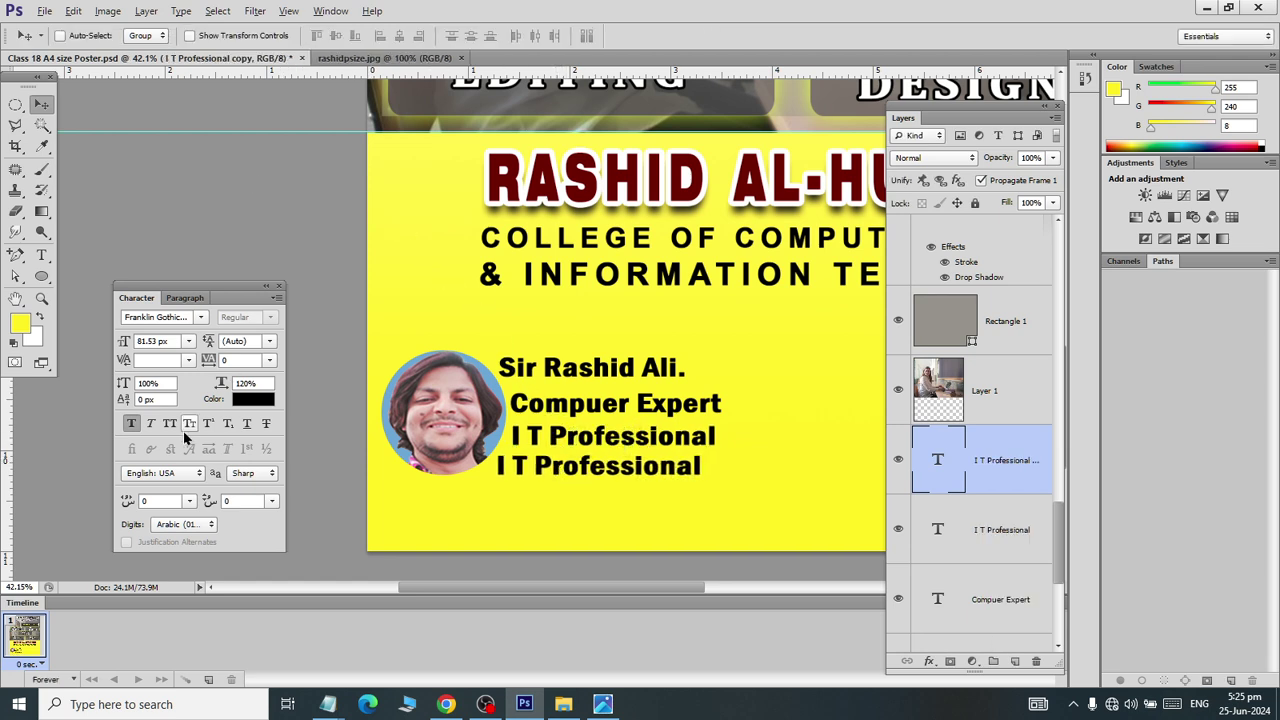
click(41, 255)
click(548, 474)
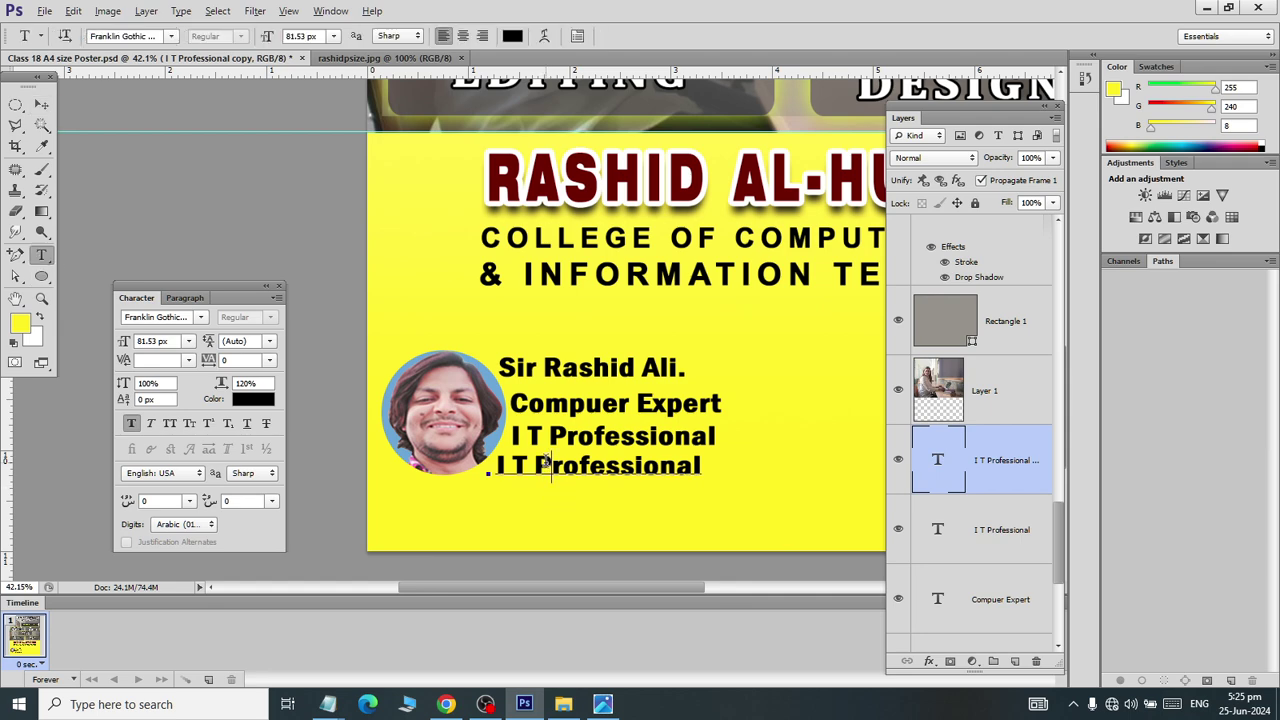
key(ctrl+s)
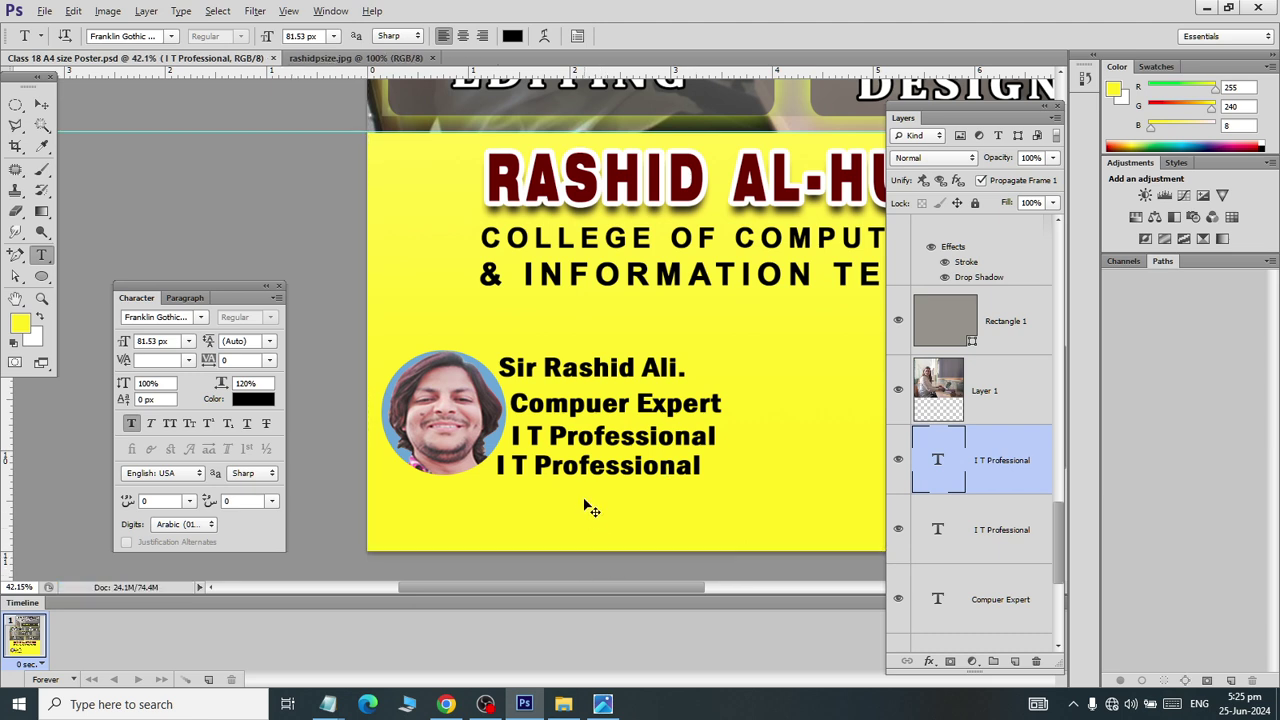
click(561, 470)
key(ctrl+a)
text(Master Trainer)
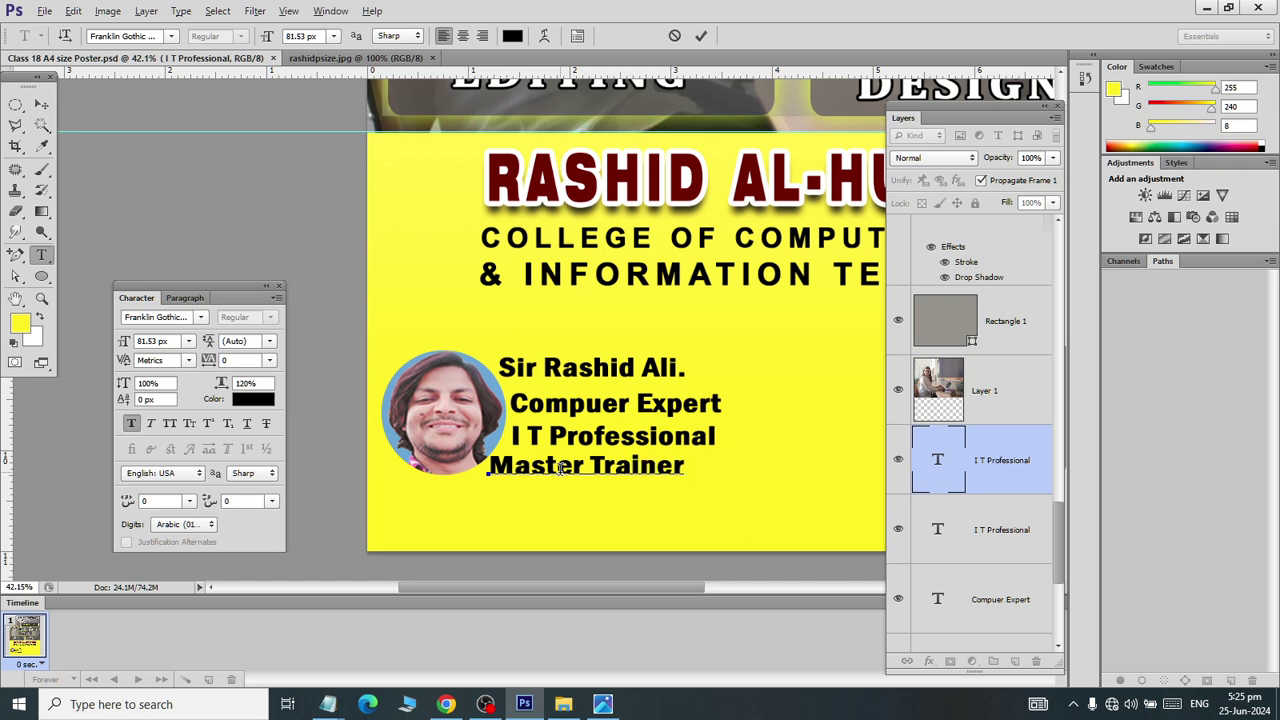
key(ctrl+Return)
key(ctrl+s)
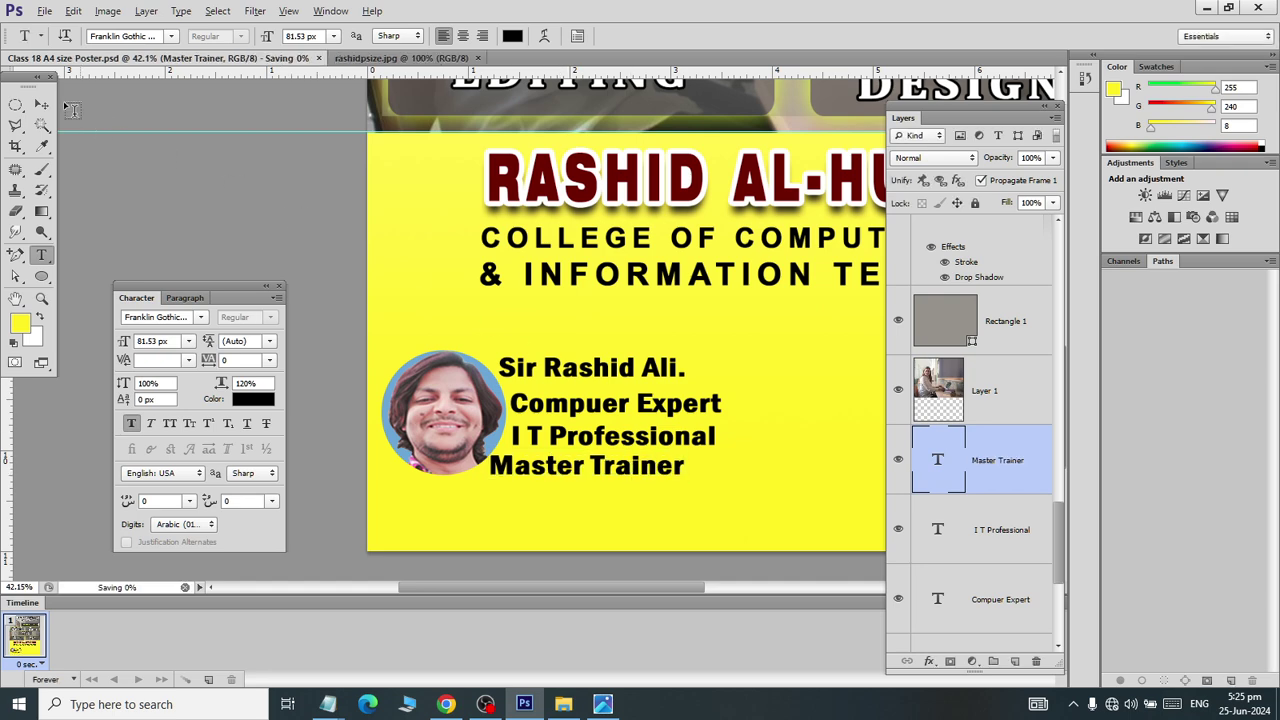
- Nudge the Master Trainer line slightly right and save the poster
click(41, 104)
key(Right)
key(Right)
key(Right)
key(Right)
key(Right)
key(Right)
key(Right)
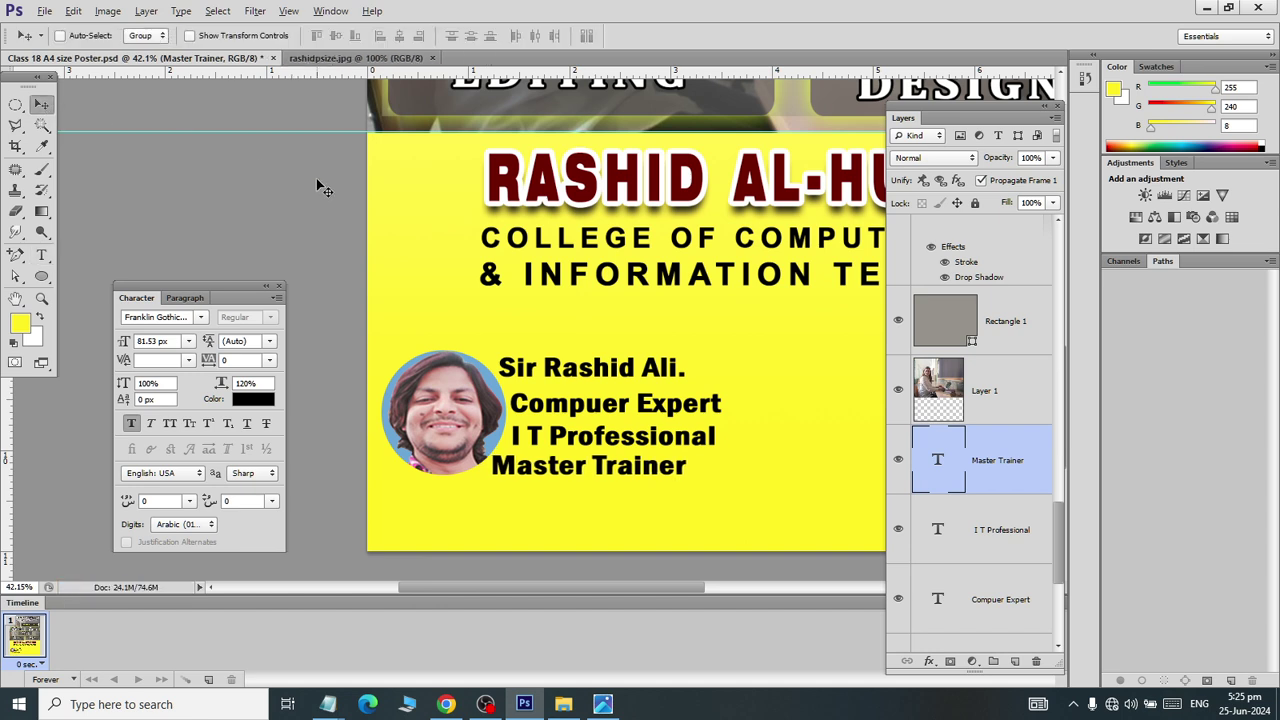
key(Right)
key(Right)
key(Right)
key(Right)
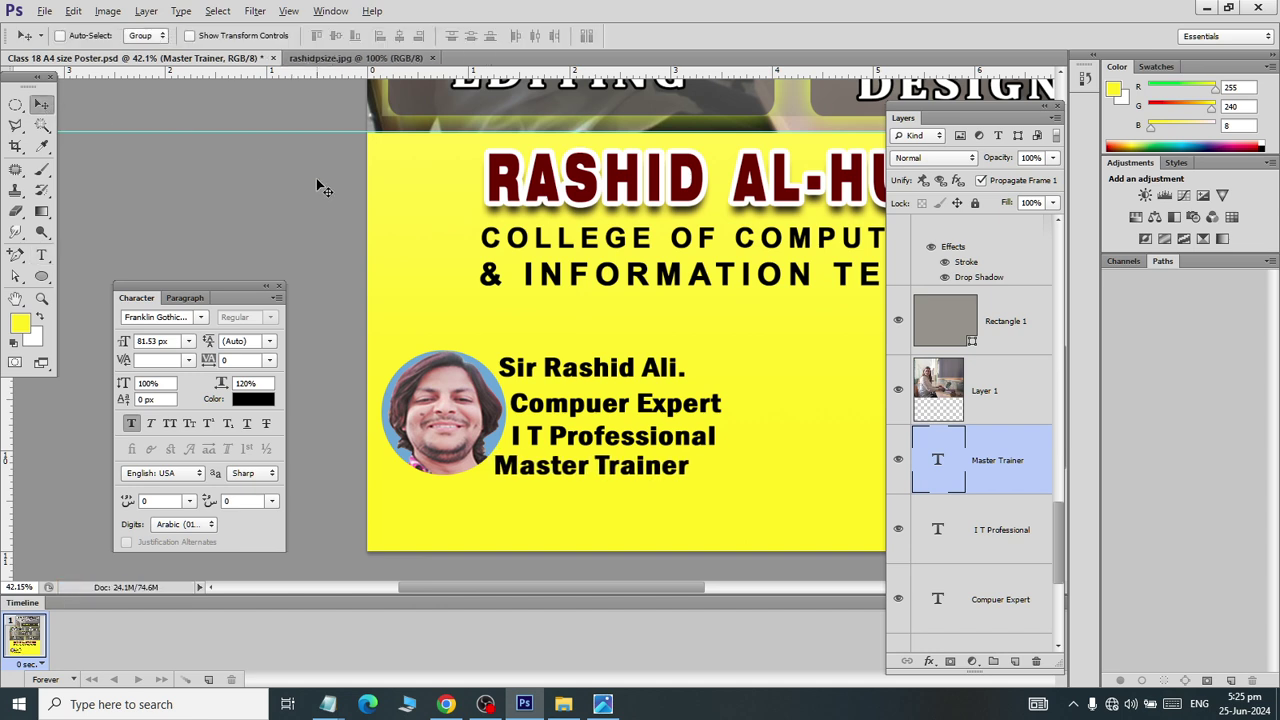
key(ctrl+s)
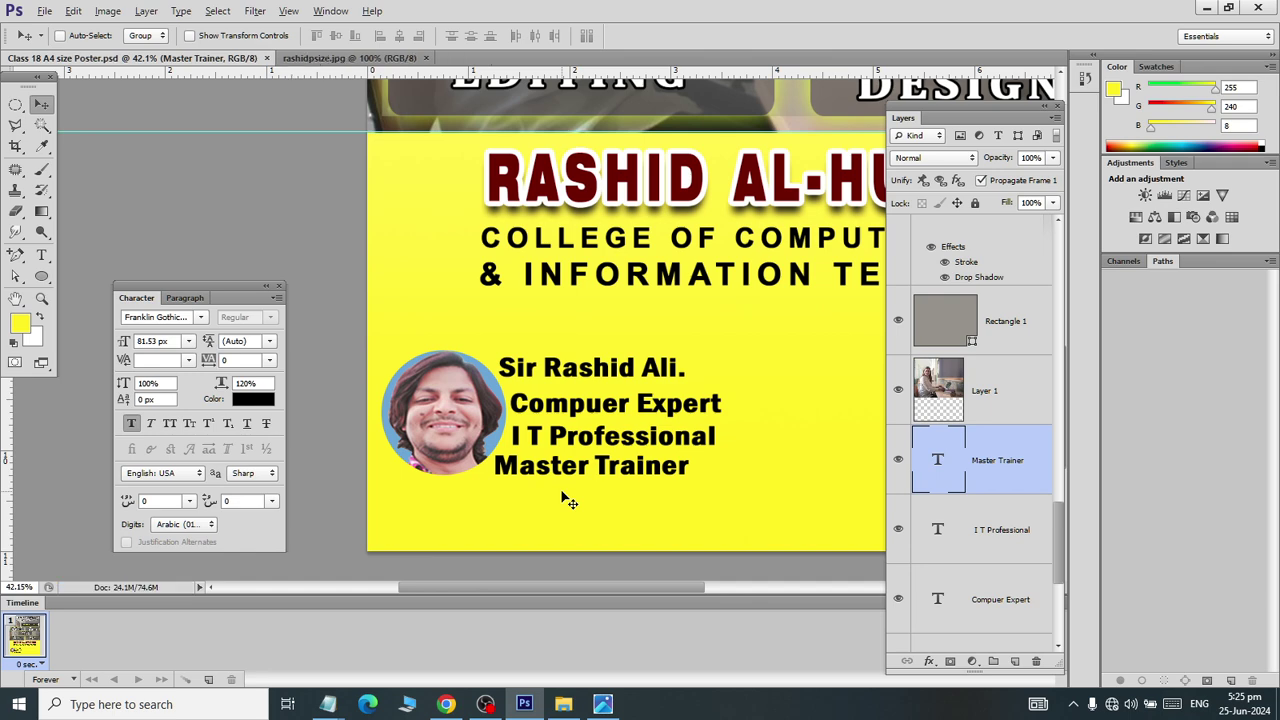
- Correct the title spelling to 'Computer Expert' and save the poster
click(41, 255)
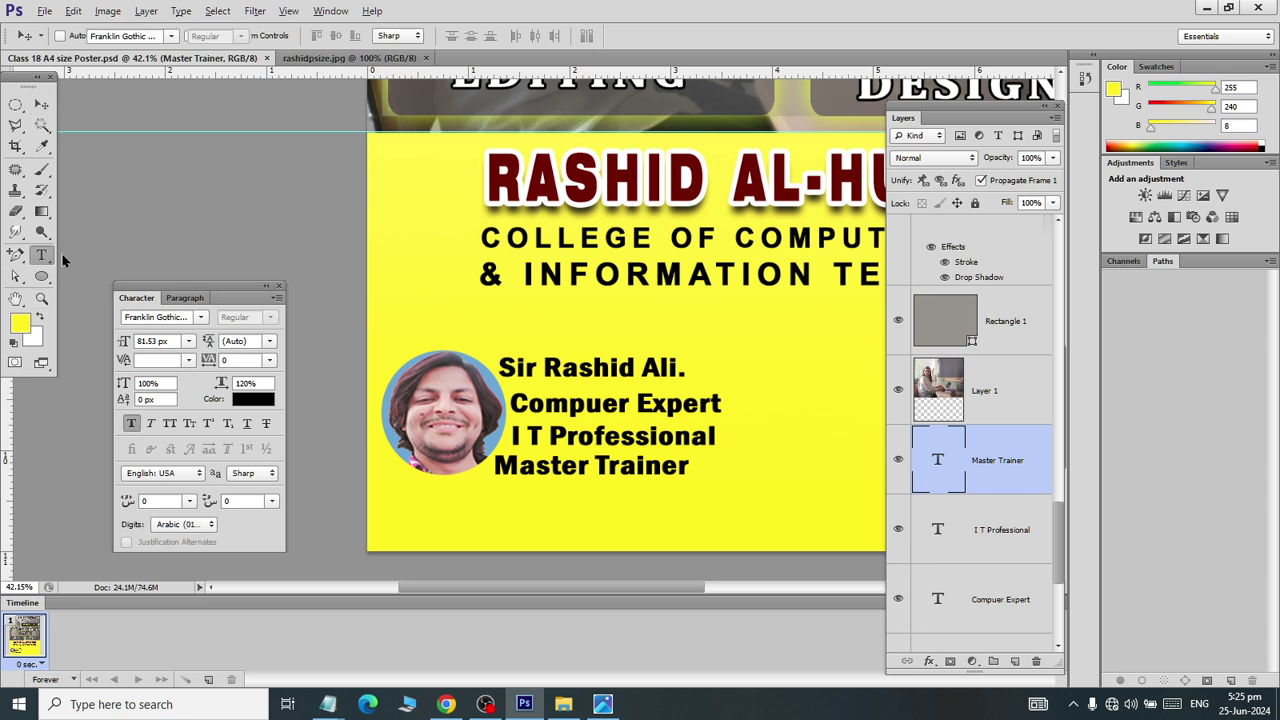
click(617, 403)
text(tet)
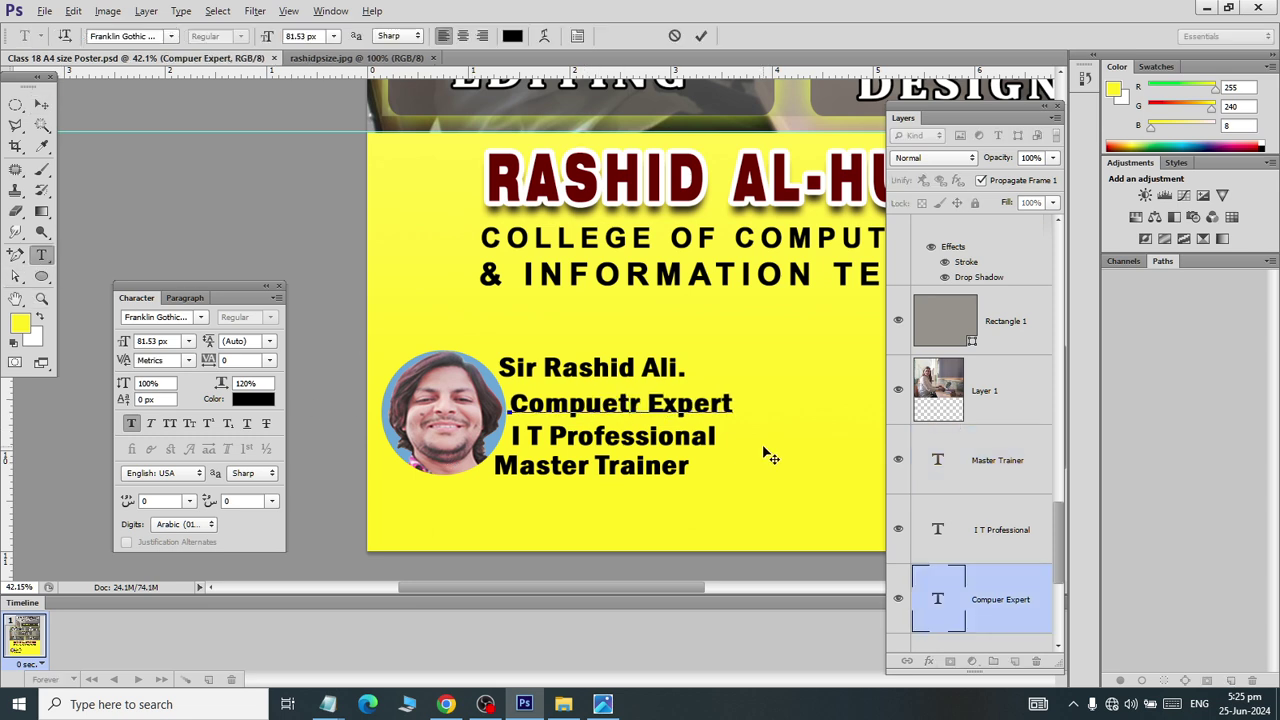
key(BackSpace)
key(BackSpace)
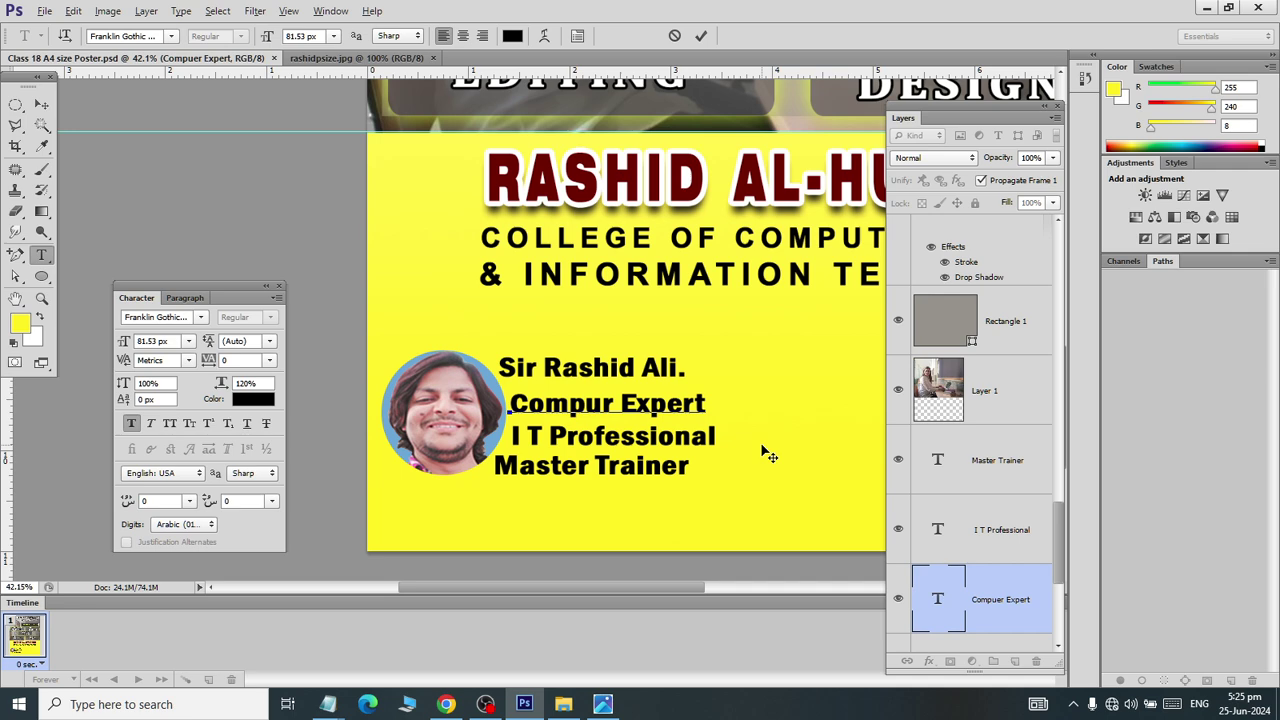
text(te)
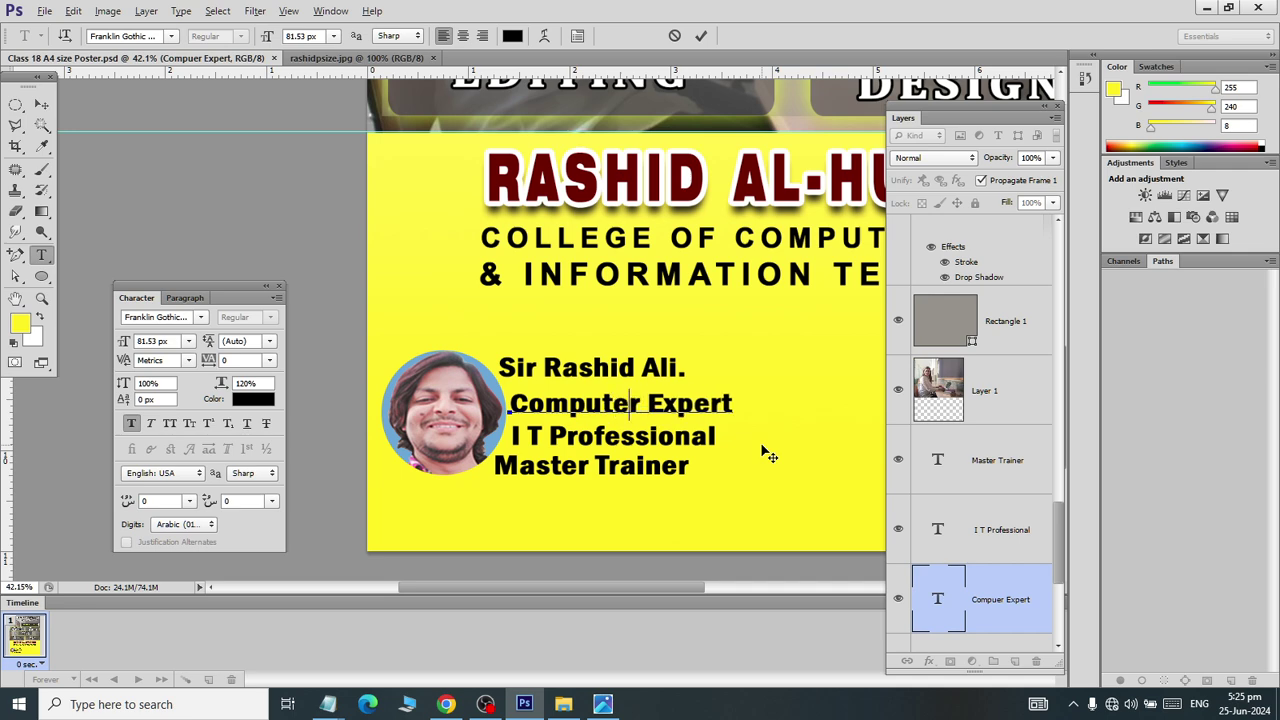
click(40, 106)
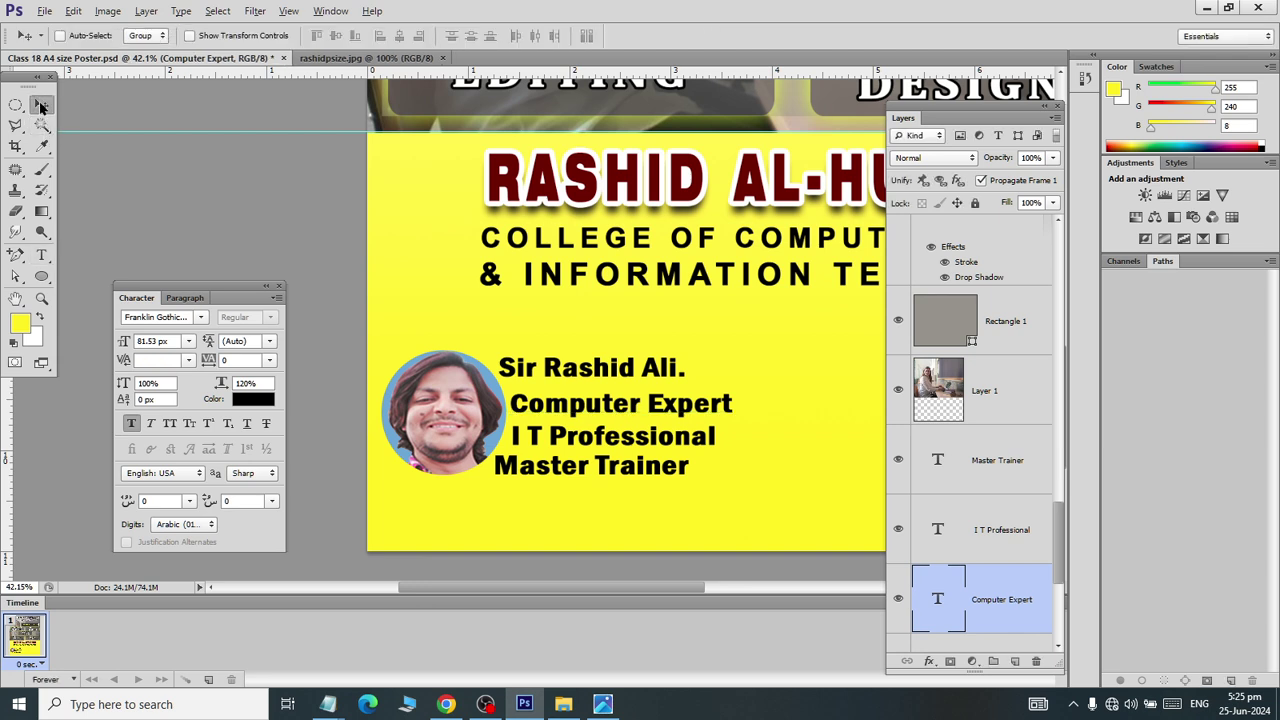
key(ctrl+s)
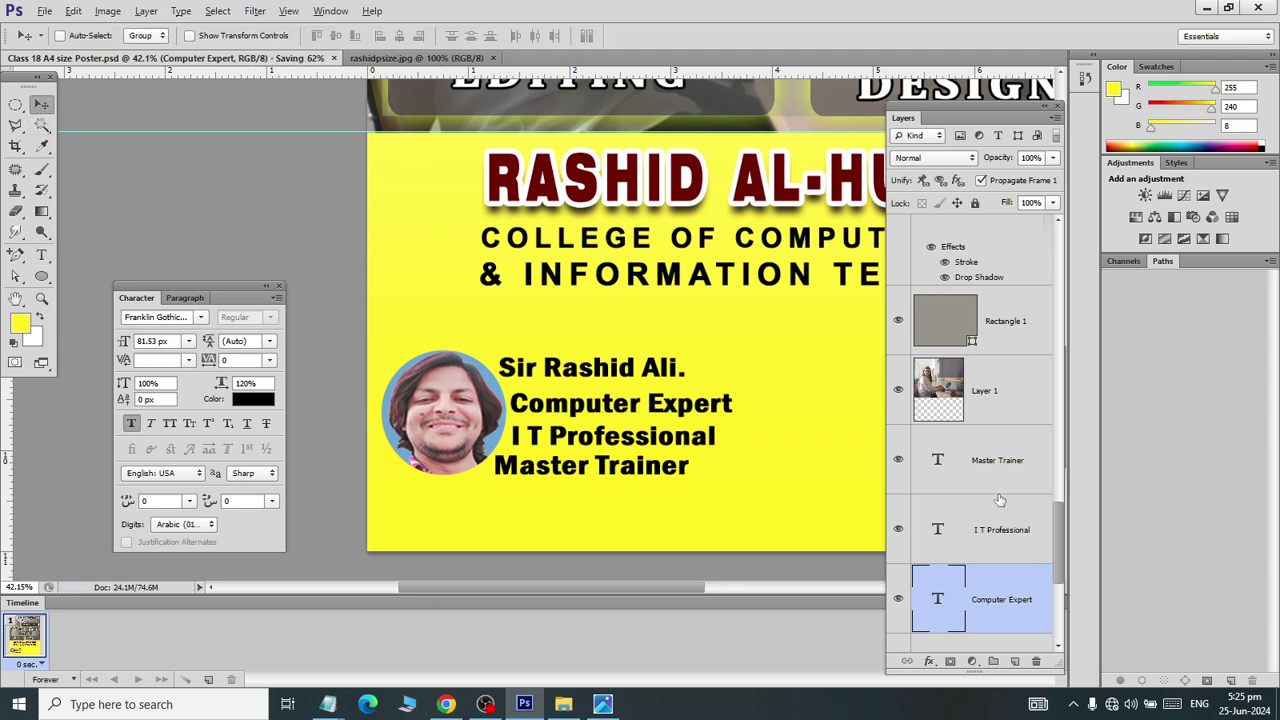
shift+click(991, 483)
scroll(993, 487, down, 3)
- Select the four name and title layers, distribute them evenly, and save
shift+click(995, 447)
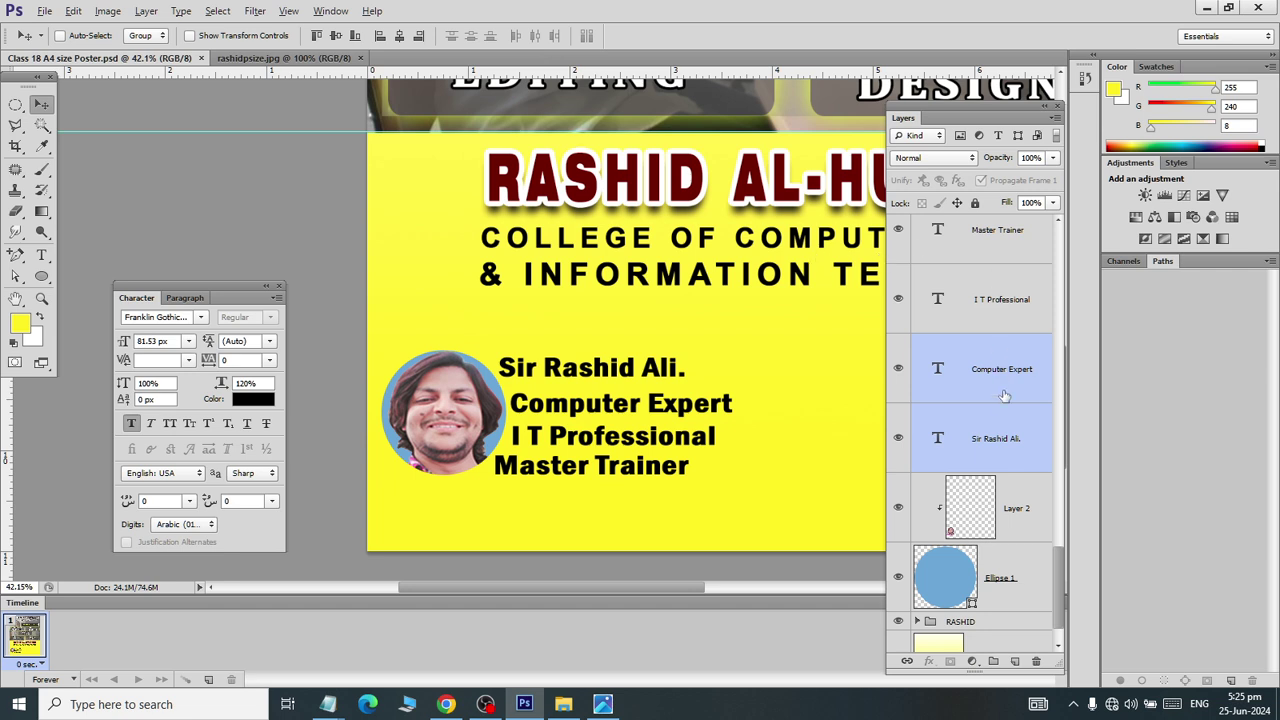
click(1010, 462)
scroll(985, 307, up, 2)
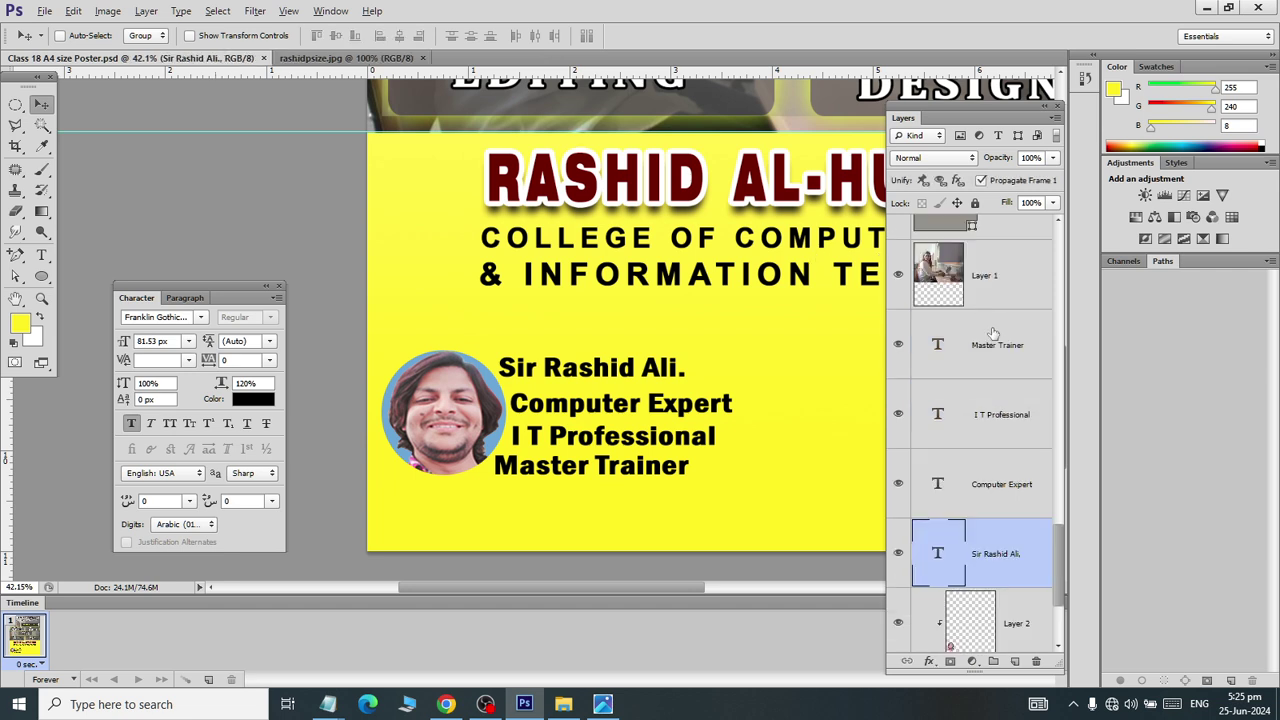
shift+click(993, 333)
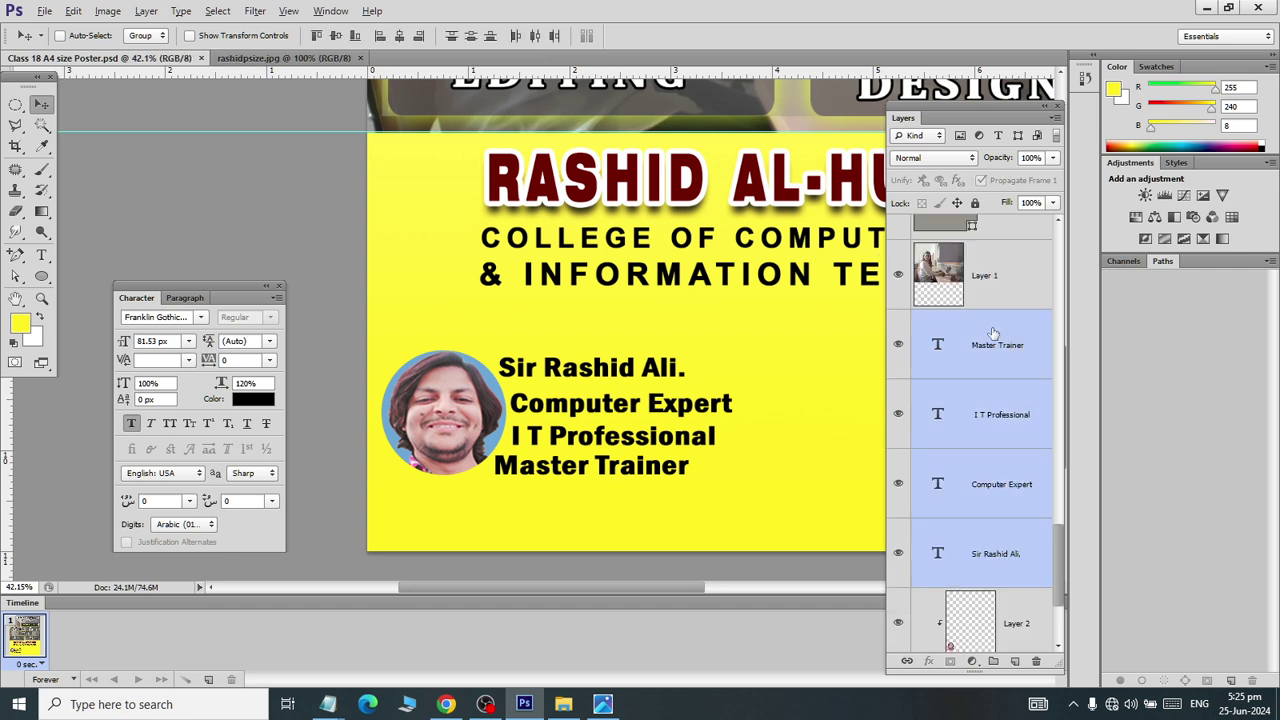
click(537, 36)
click(537, 36)
click(471, 36)
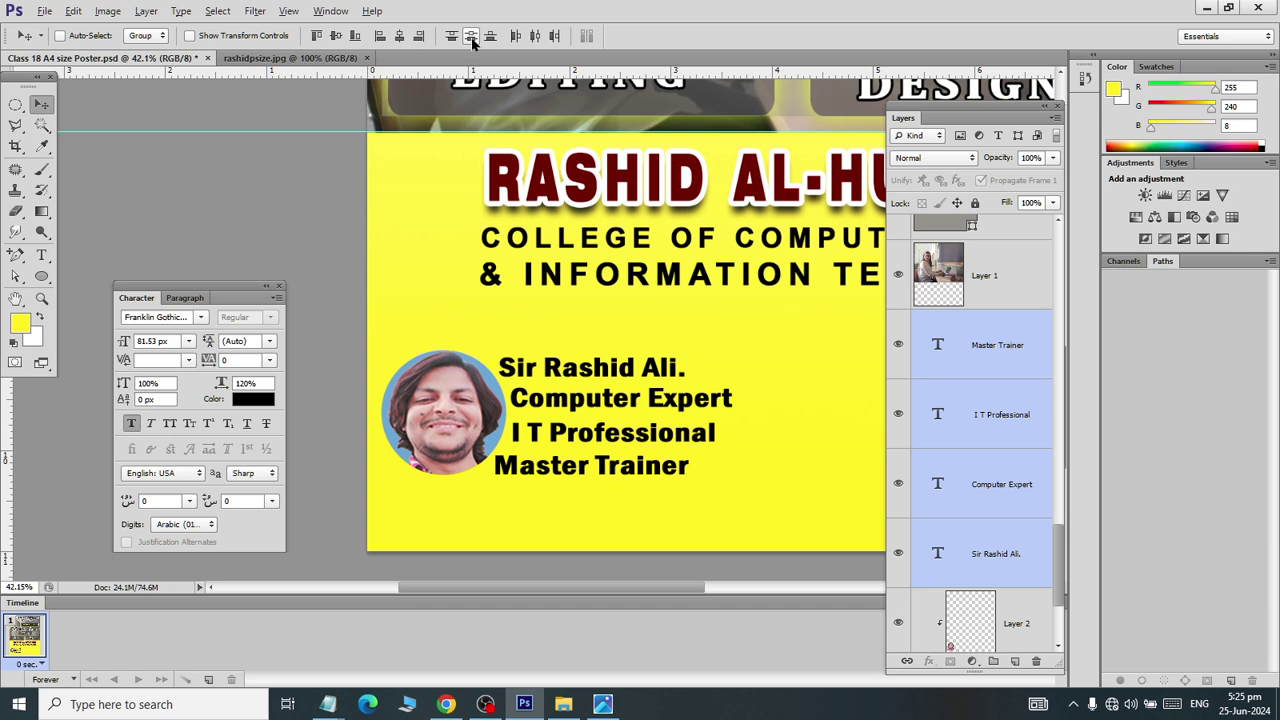
key(ctrl+s)
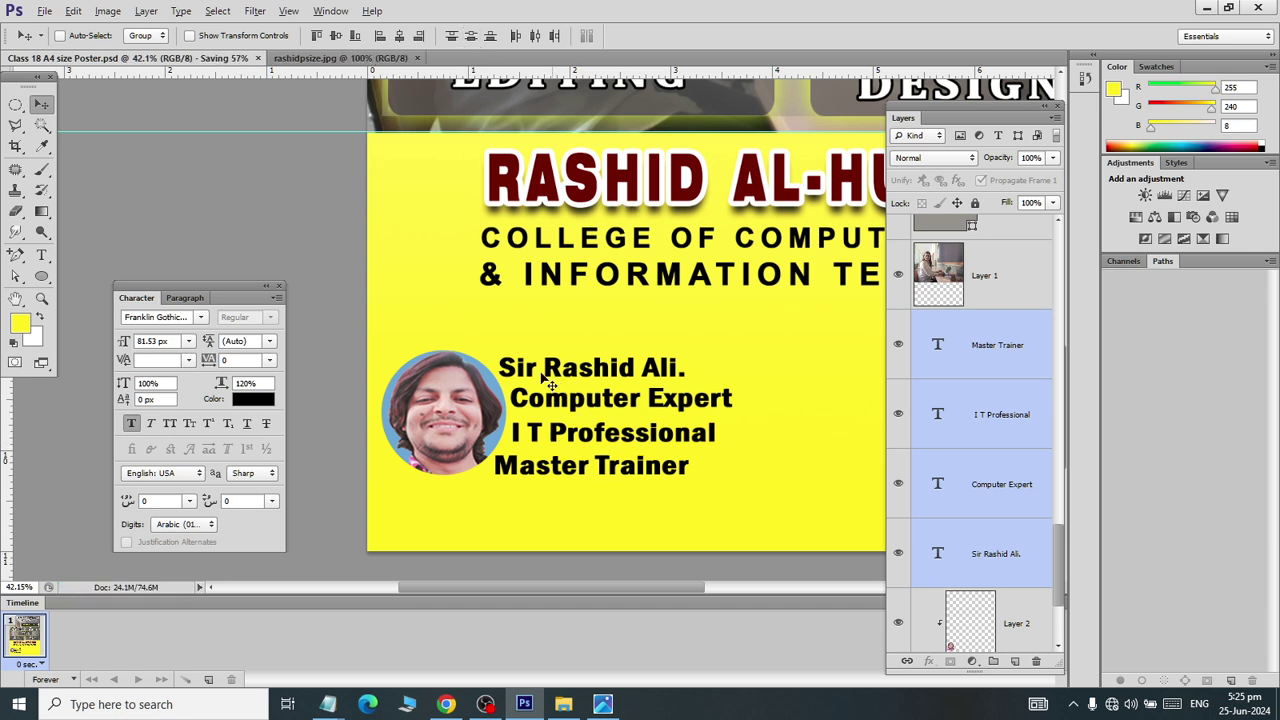
- Set the text lines' horizontal scale to 130%
scroll(630, 400, up, 1)
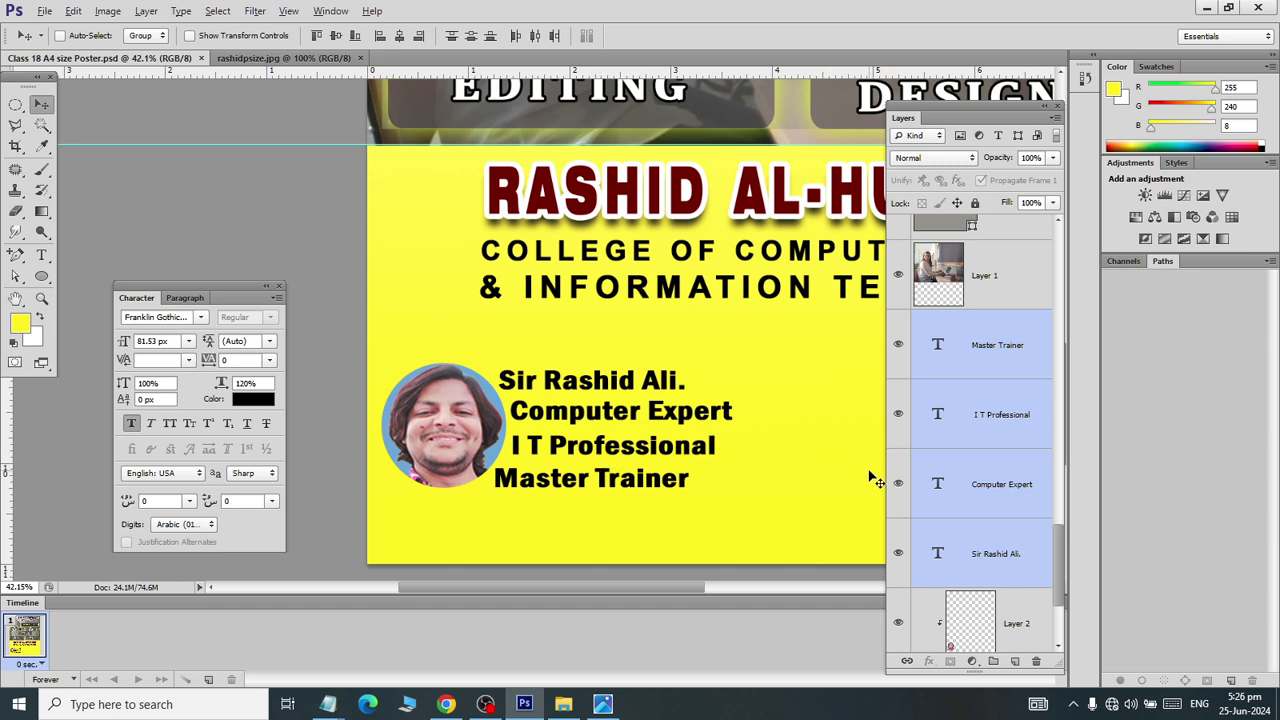
double_click(262, 385)
text(1)
key(Return)
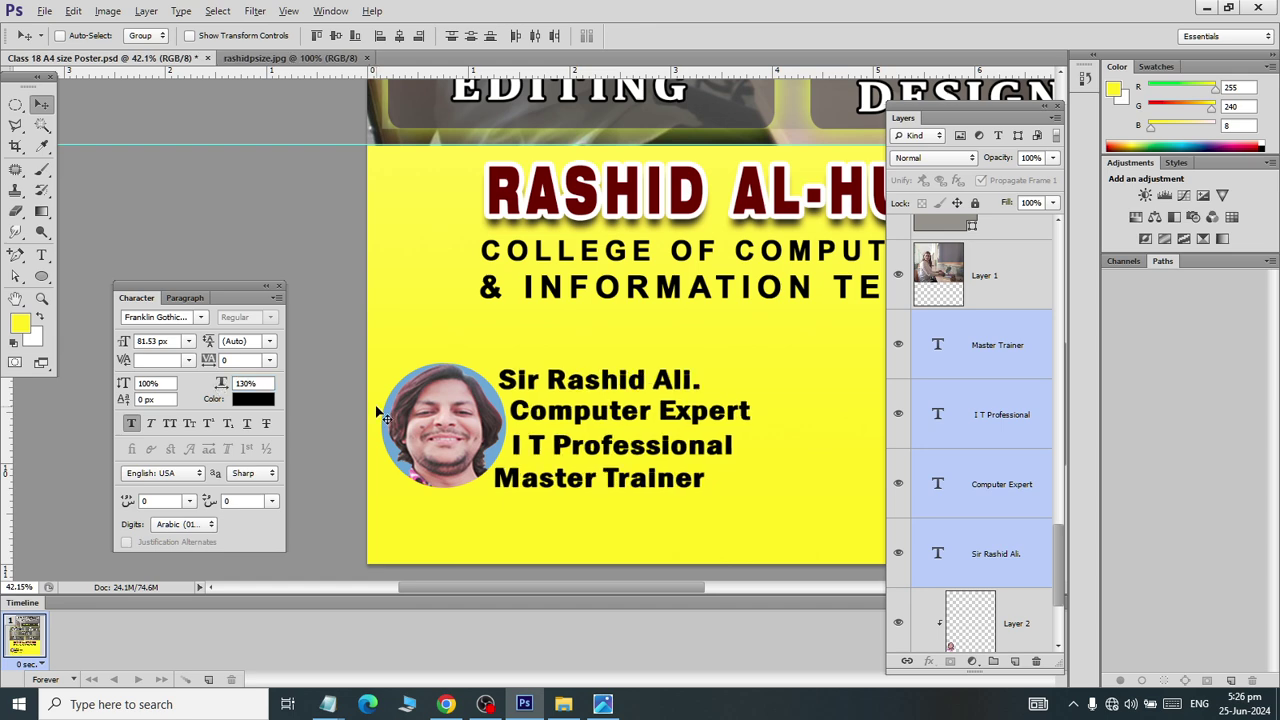
- Compare with the reference poster, then duplicate the Ellipse 1 circle layer
click(975, 440)
click(975, 345)
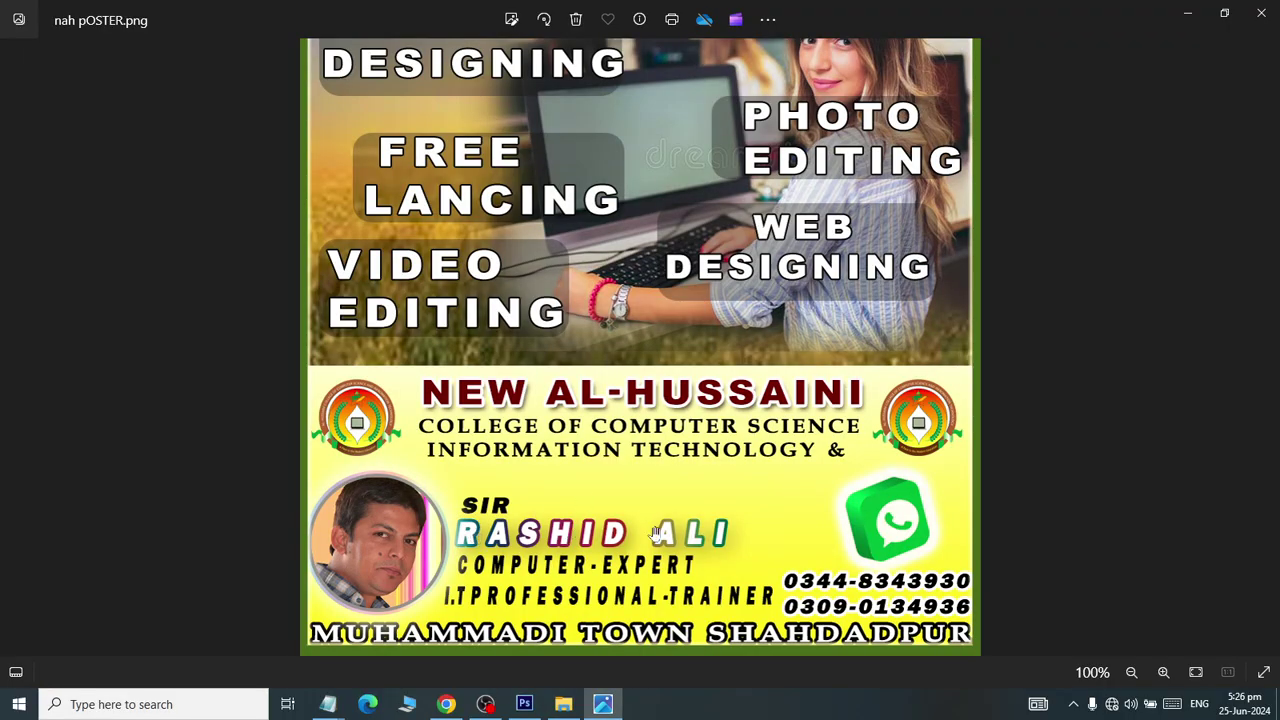
key(alt+Tab)
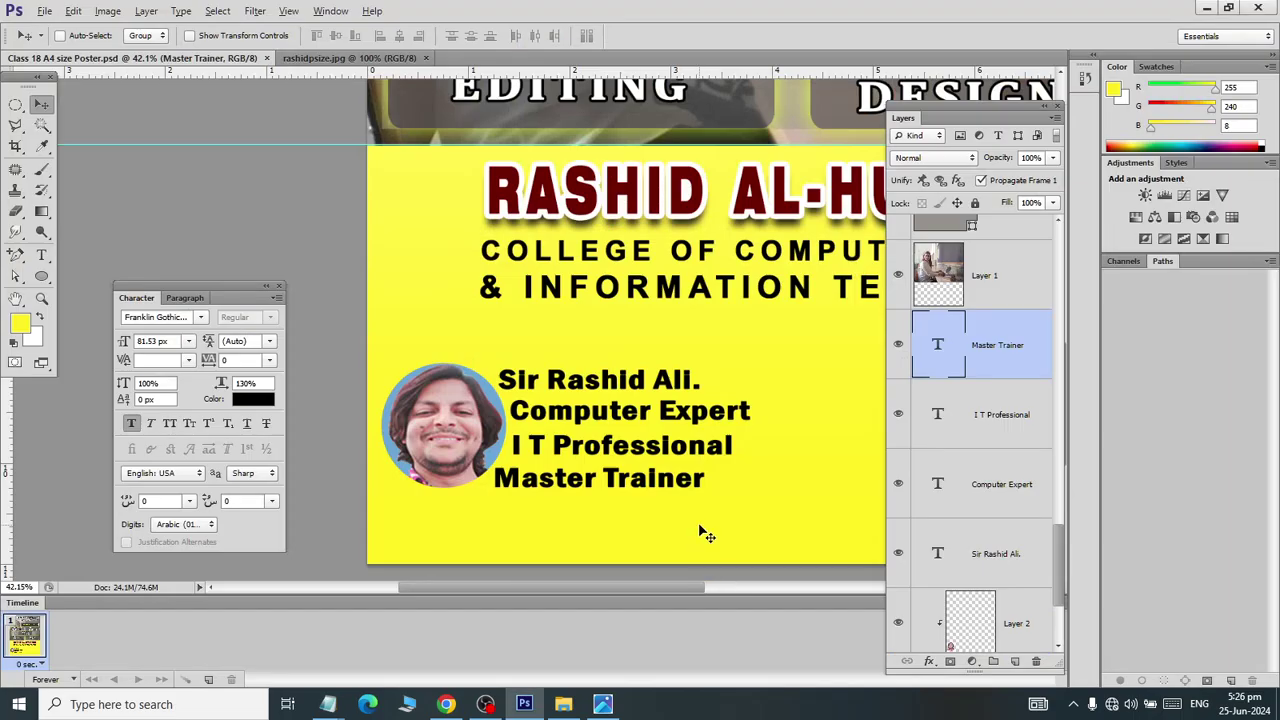
scroll(705, 515, down, 2)
scroll(717, 494, right, 3)
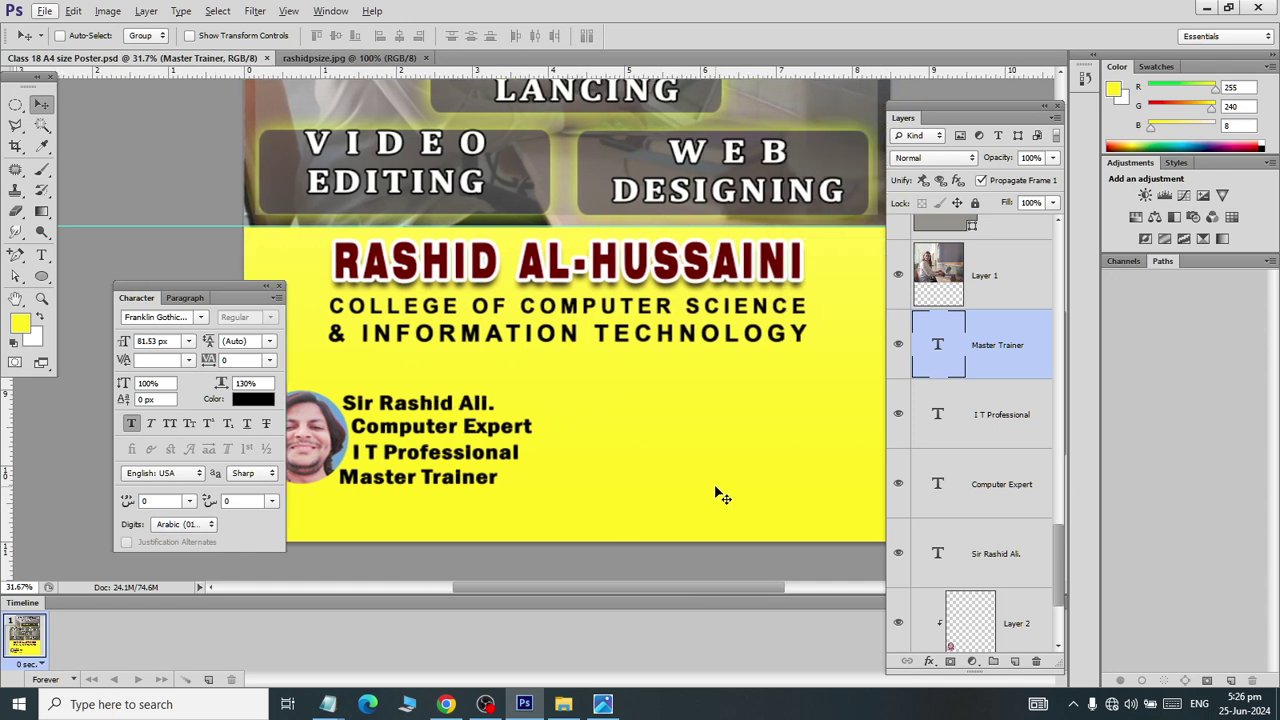
scroll(700, 445, down, 1)
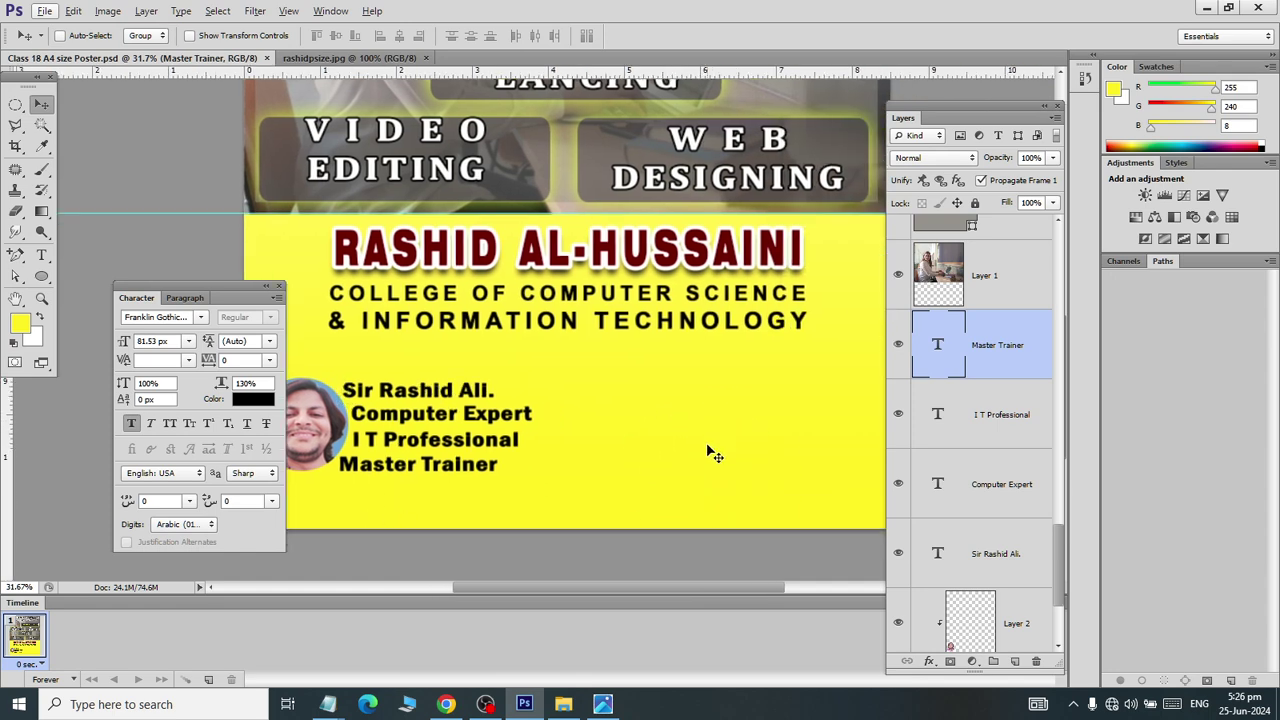
scroll(617, 449, left, 3)
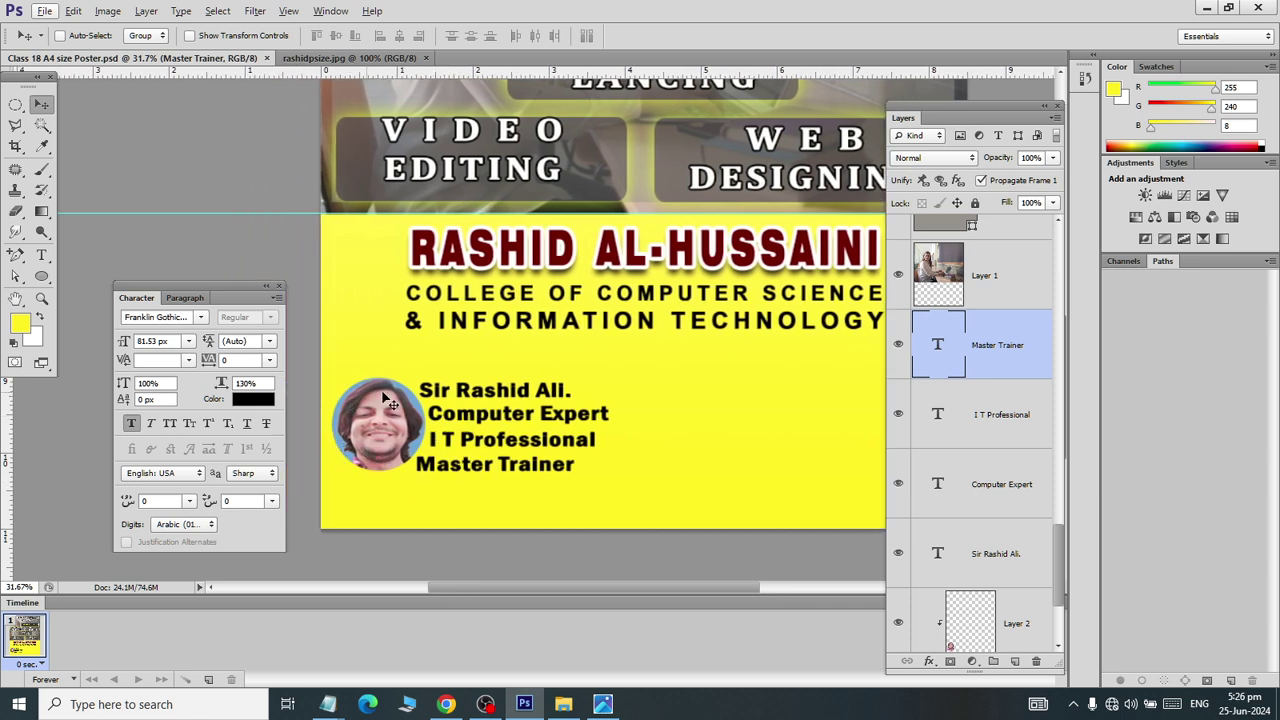
scroll(937, 521, down, 2)
click(983, 530)
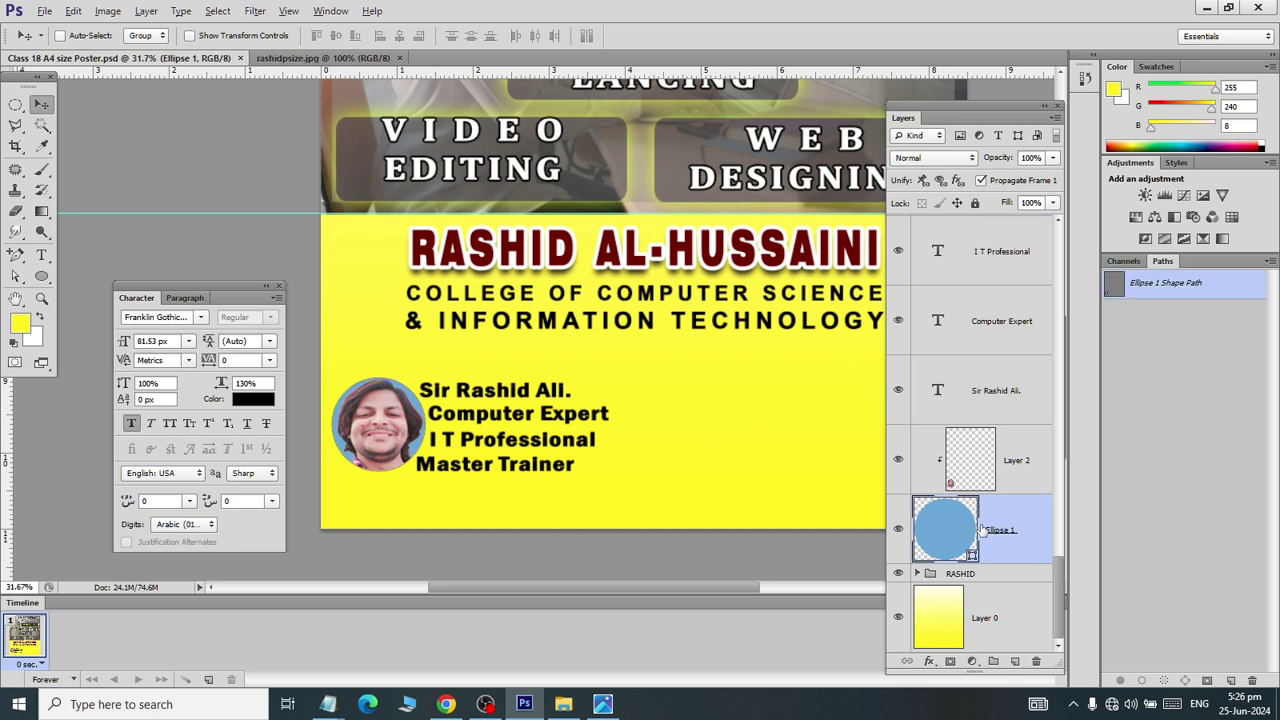
key(ctrl+j)
- Colour the original Ellipse 1 white, enlarge it slightly into a ring around the photo, and save
click(975, 600)
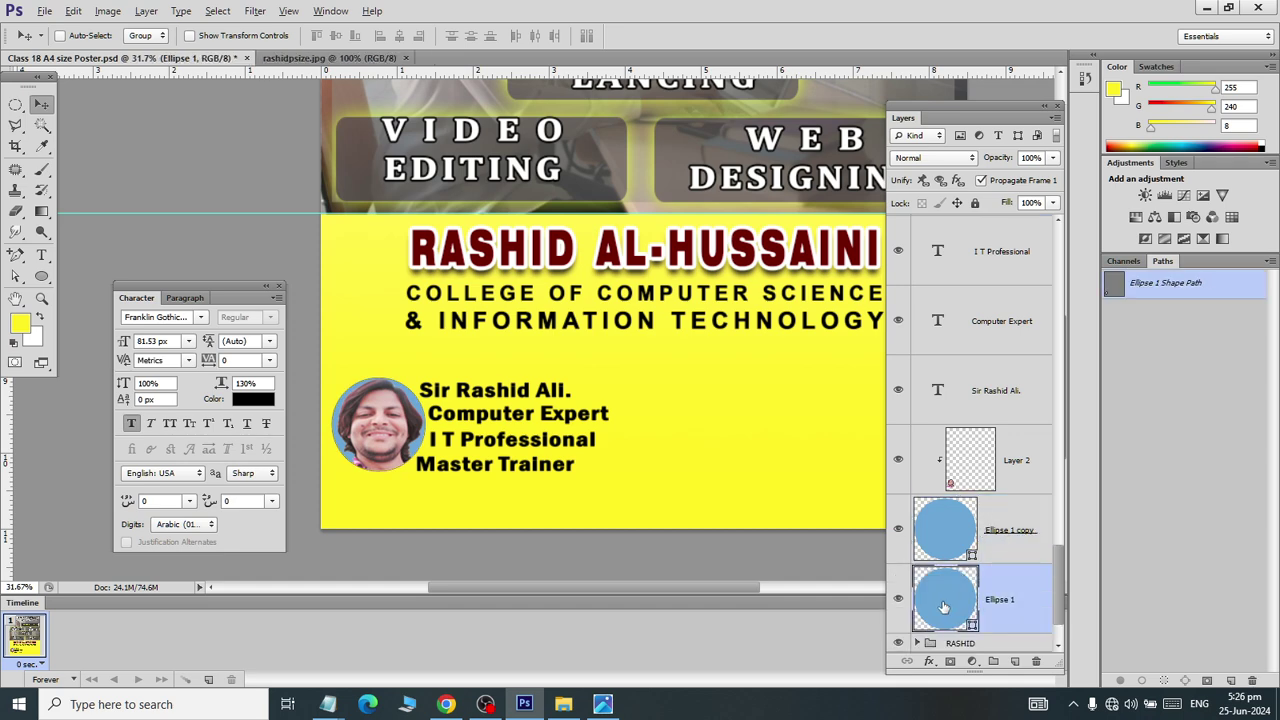
double_click(943, 607)
click(731, 119)
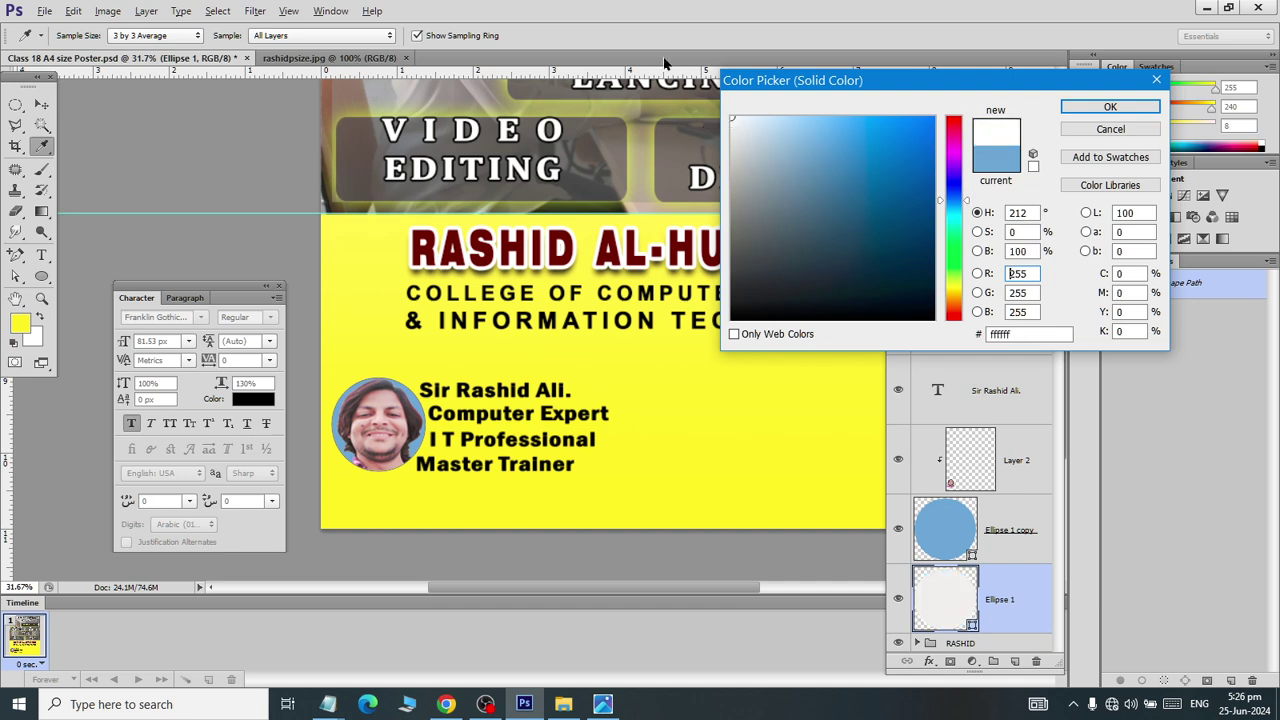
click(1100, 106)
key(ctrl+t)
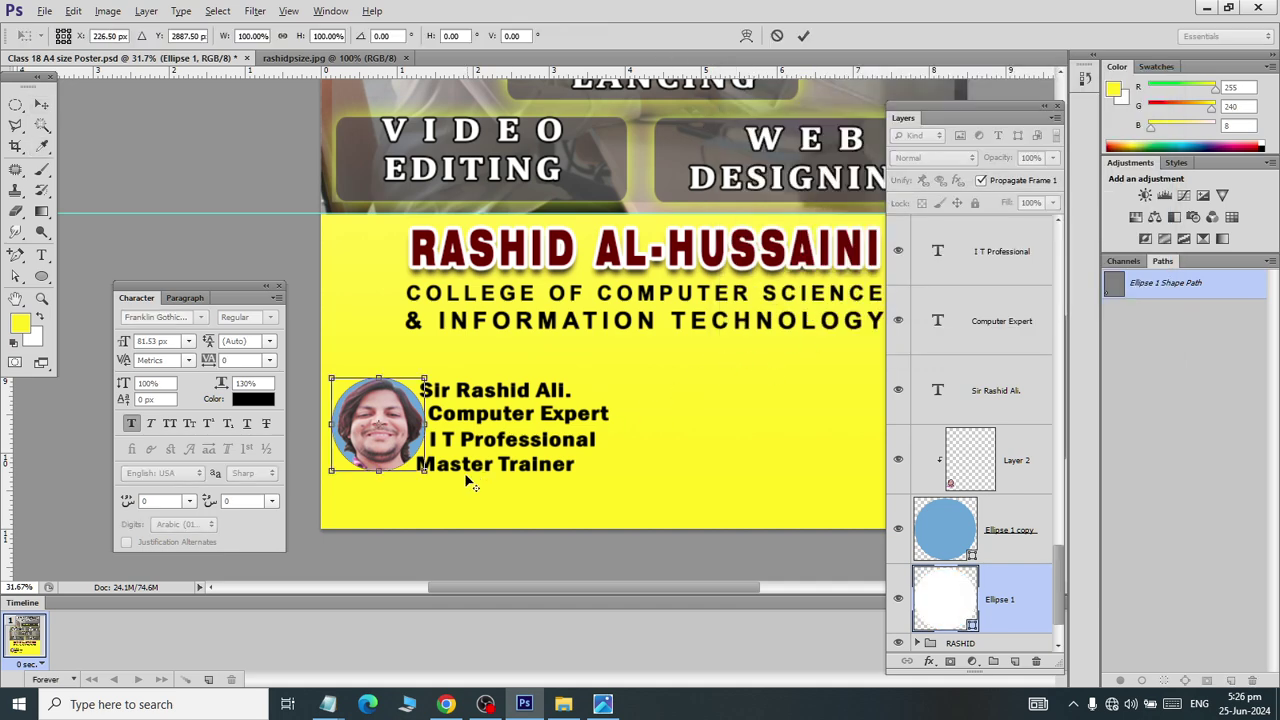
drag(422, 473, 427, 476)
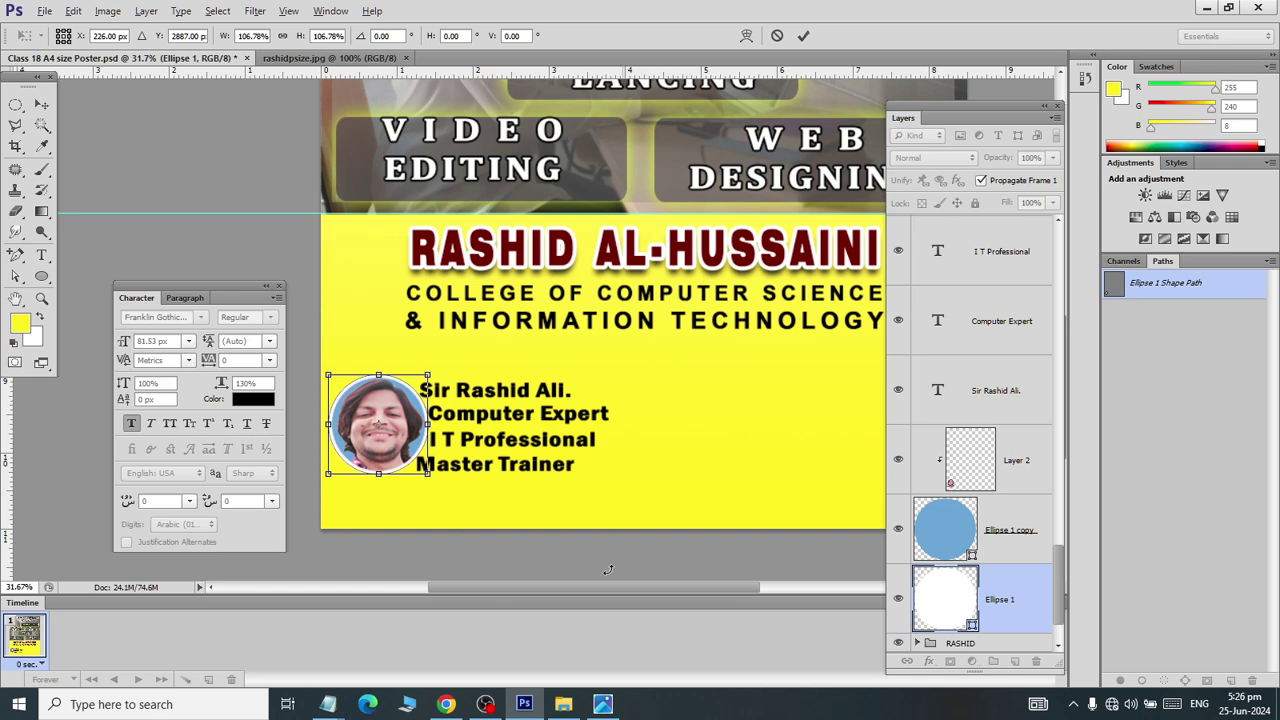
click(50, 102)
click(560, 272)
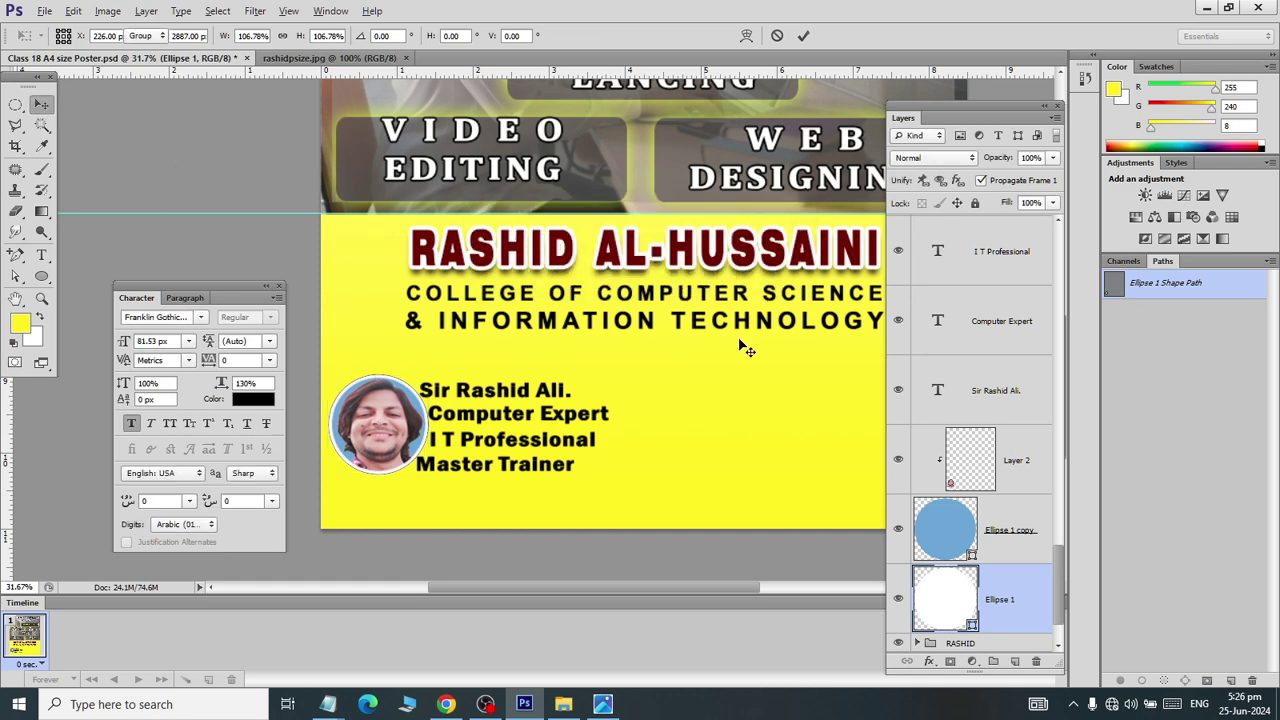
key(ctrl+s)
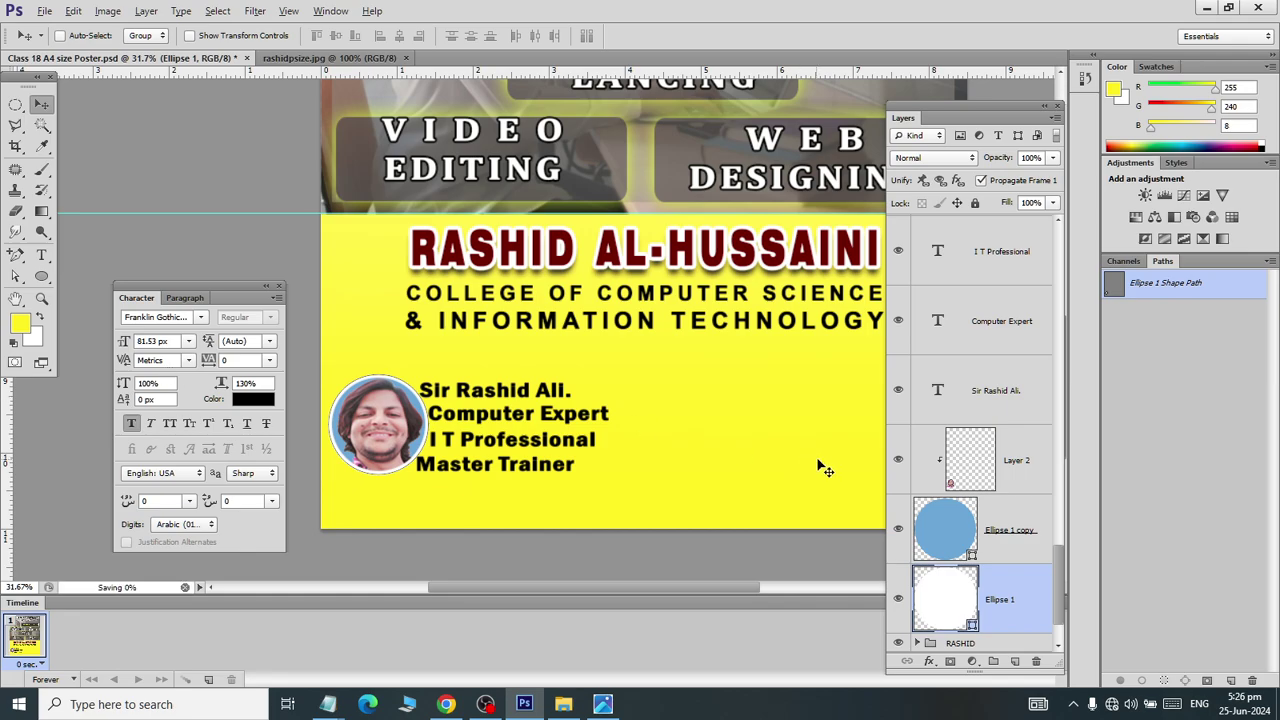
key(alt+Tab)
key(alt+Tab)
scroll(979, 430, up, 5)
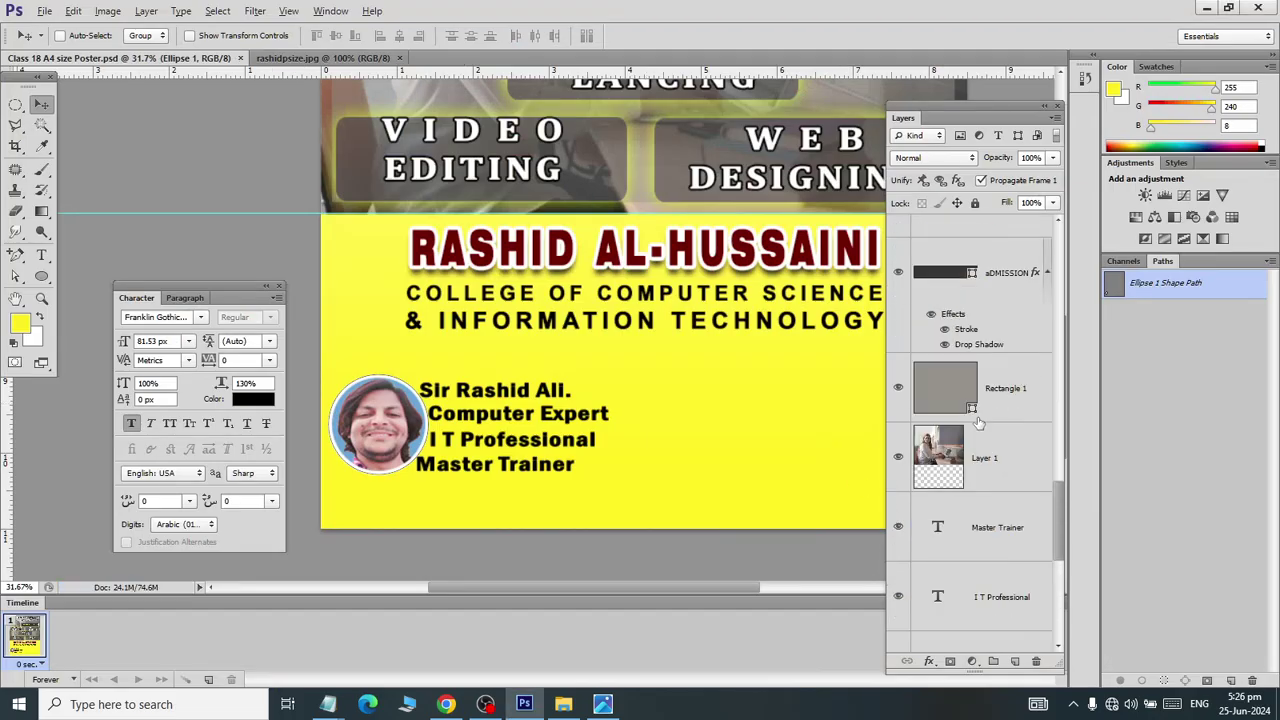
- Select all four text layers, nudge them slightly right, and save the poster
scroll(979, 428, down, 5)
scroll(979, 421, up, 3)
click(995, 563)
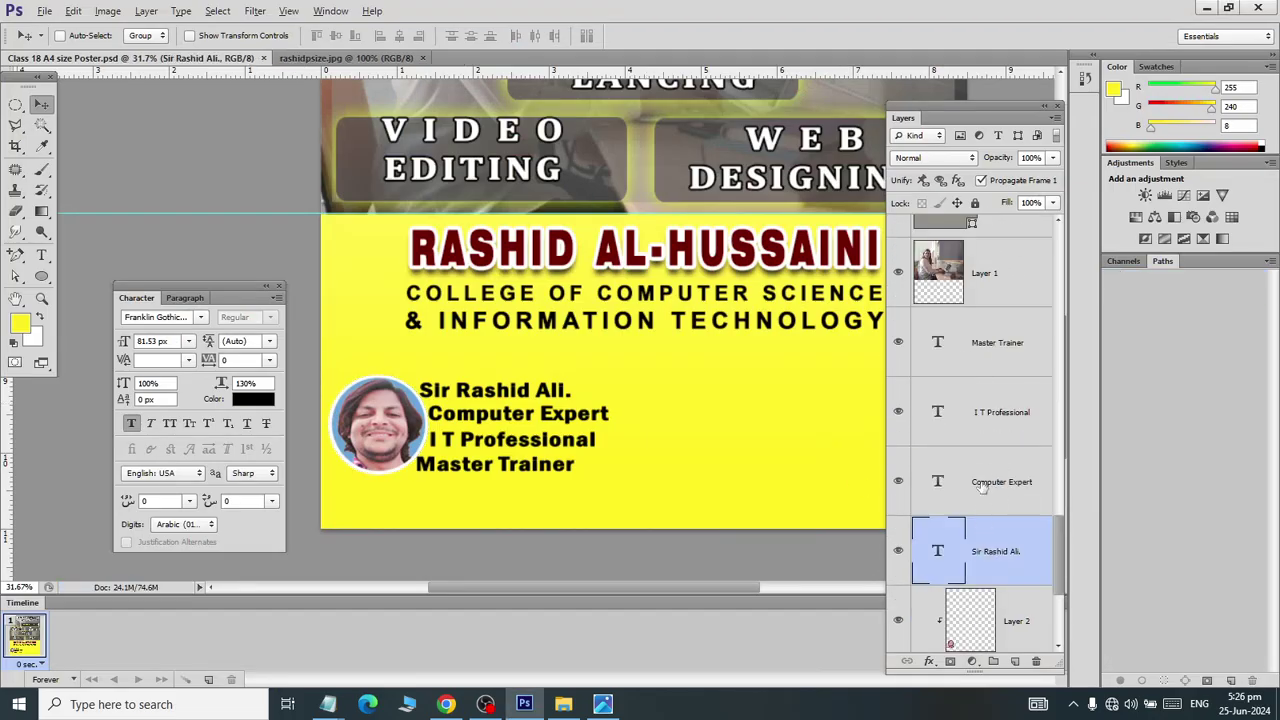
shift+click(981, 485)
shift+click(967, 350)
shift+click(982, 418)
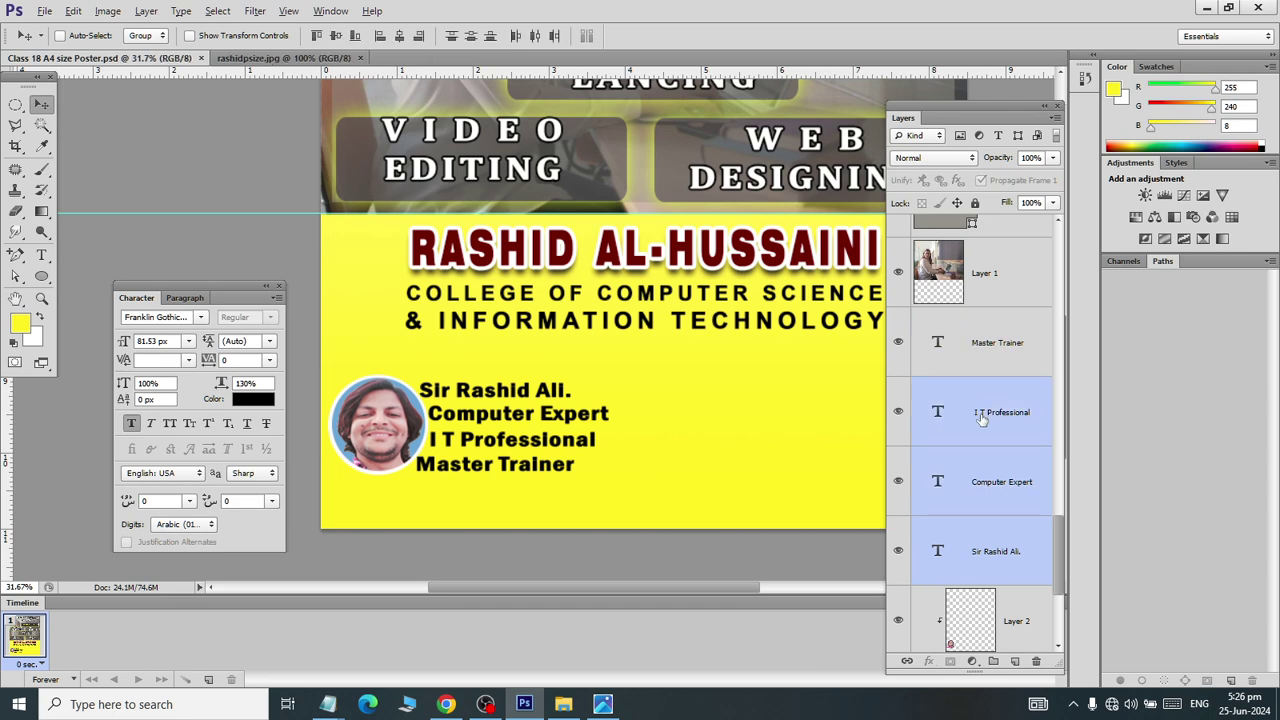
shift+click(951, 345)
key(Right)
key(Right)
key(Right)
key(Right)
key(Right)
key(Right)
key(Right)
key(Right)
key(Right)
key(Right)
key(Right)
key(Right)
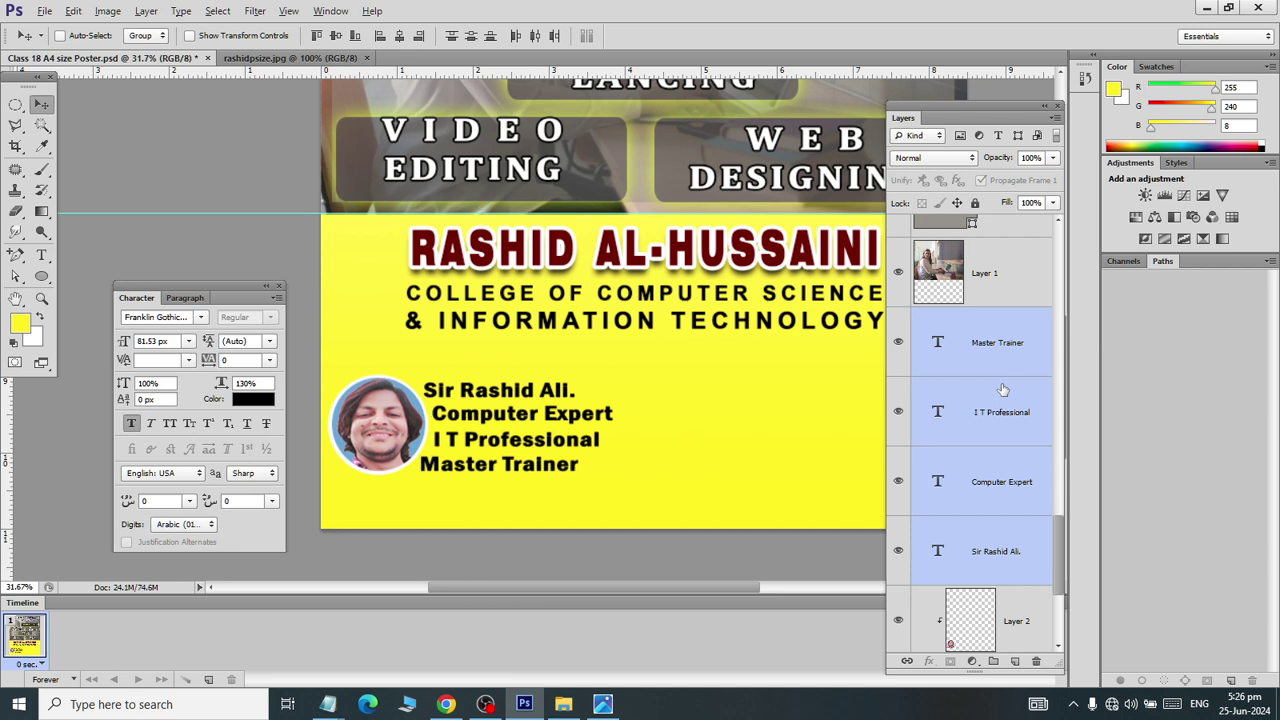
key(ctrl+s)
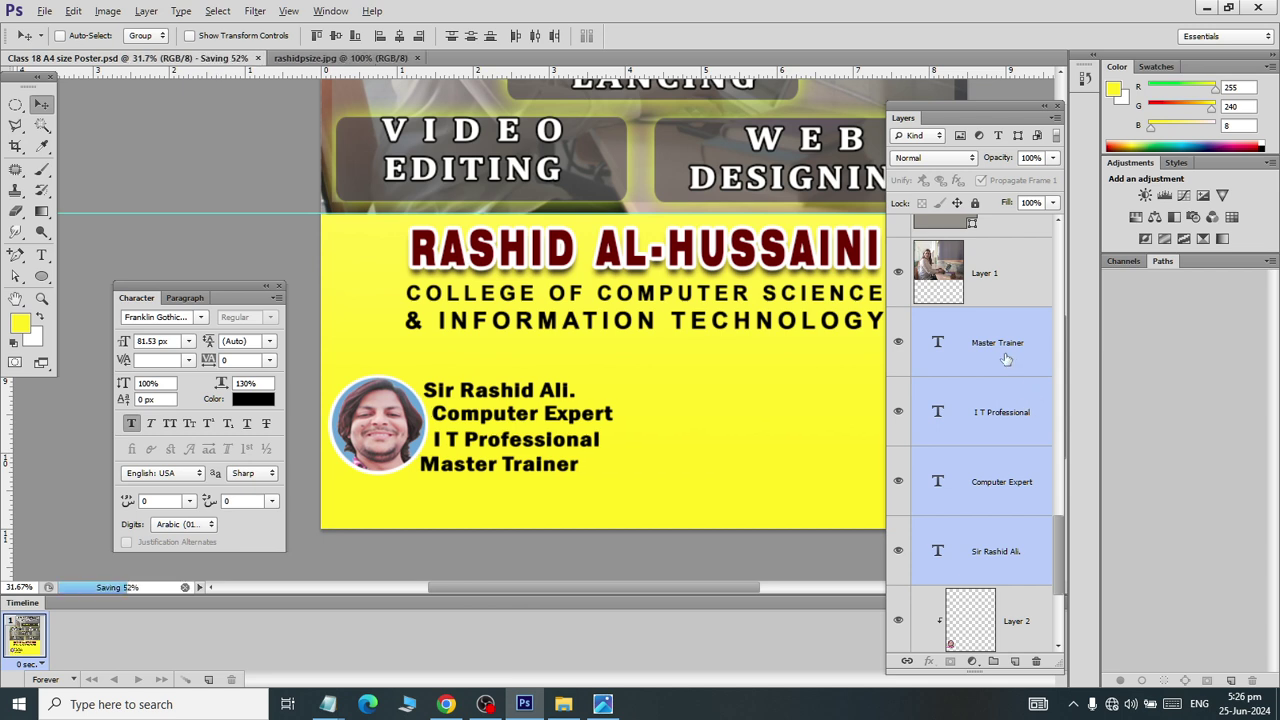
- Create a new layer group named Trainer
click(1005, 358)
scroll(1003, 457, up, 2)
scroll(1003, 457, up, 2)
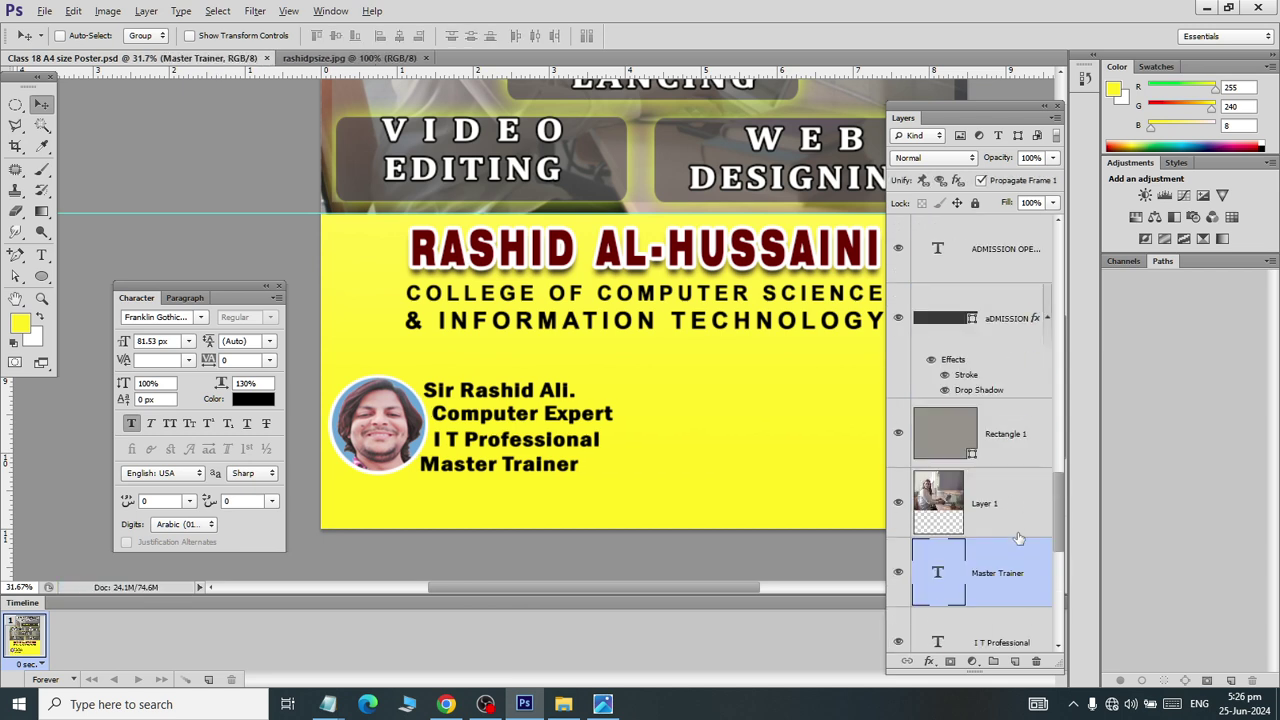
click(993, 661)
double_click(962, 547)
text(Trainer)
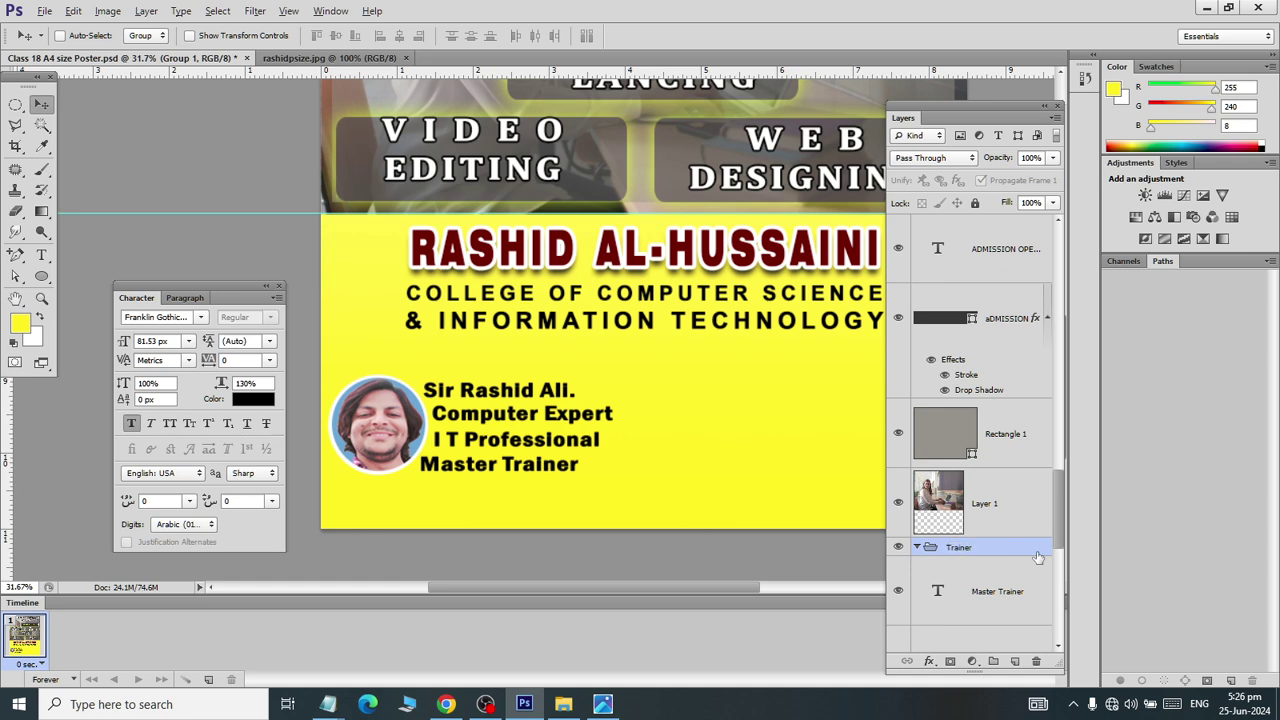
key(Return)
- Move the layers from Master Trainer down to Ellipse 1 into the Trainer group and collapse it
scroll(1023, 455, down, 4)
click(985, 362)
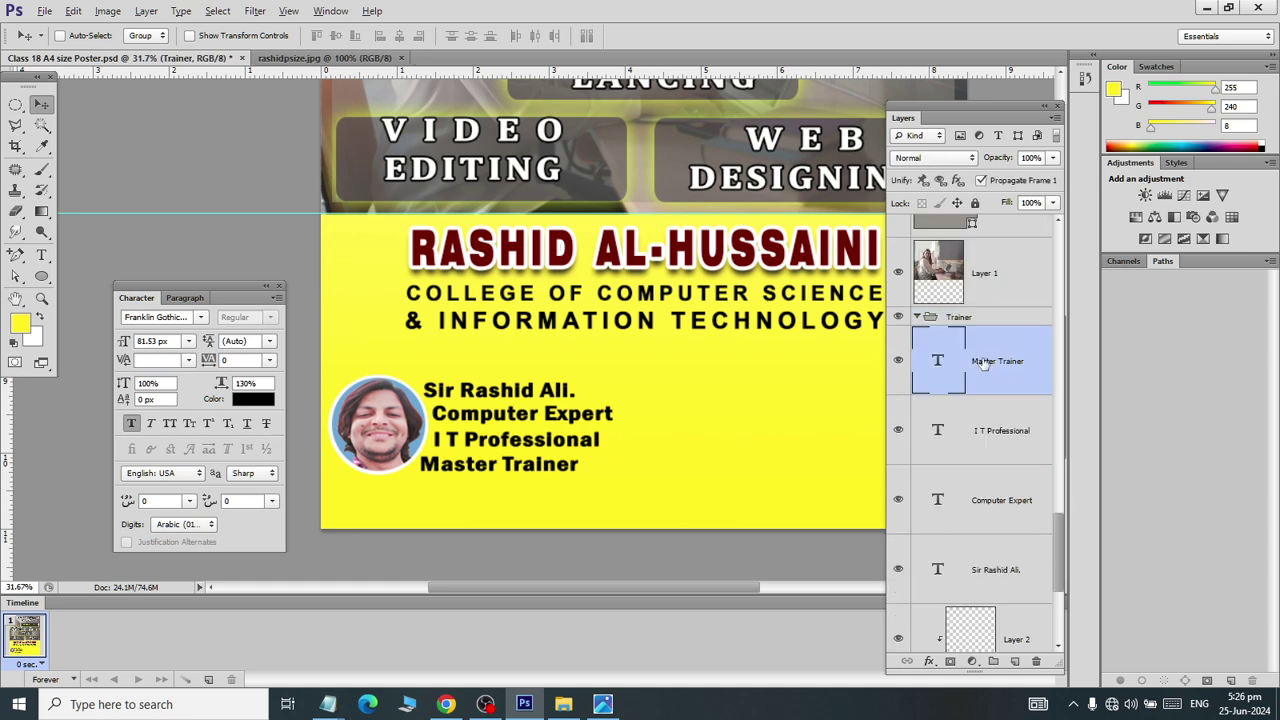
scroll(985, 365, down, 4)
shift+click(1003, 528)
scroll(985, 528, up, 6)
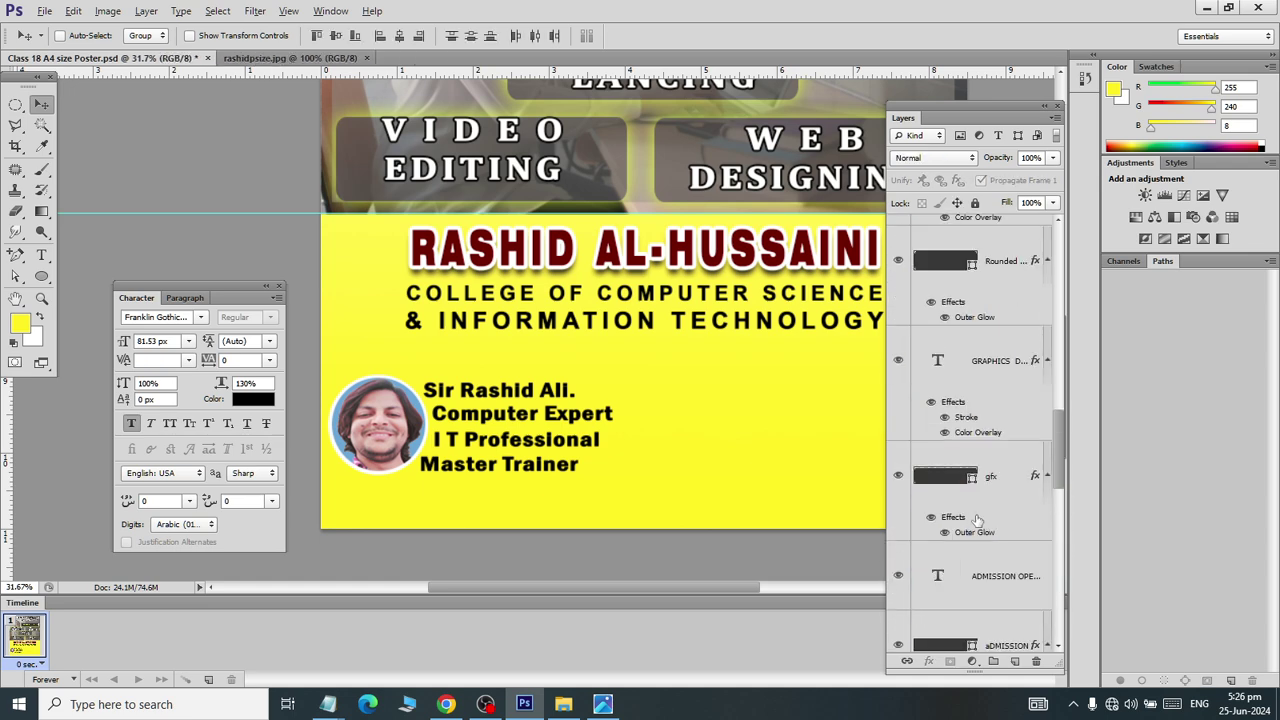
drag(978, 565, 929, 530)
click(919, 529)
click(934, 497)
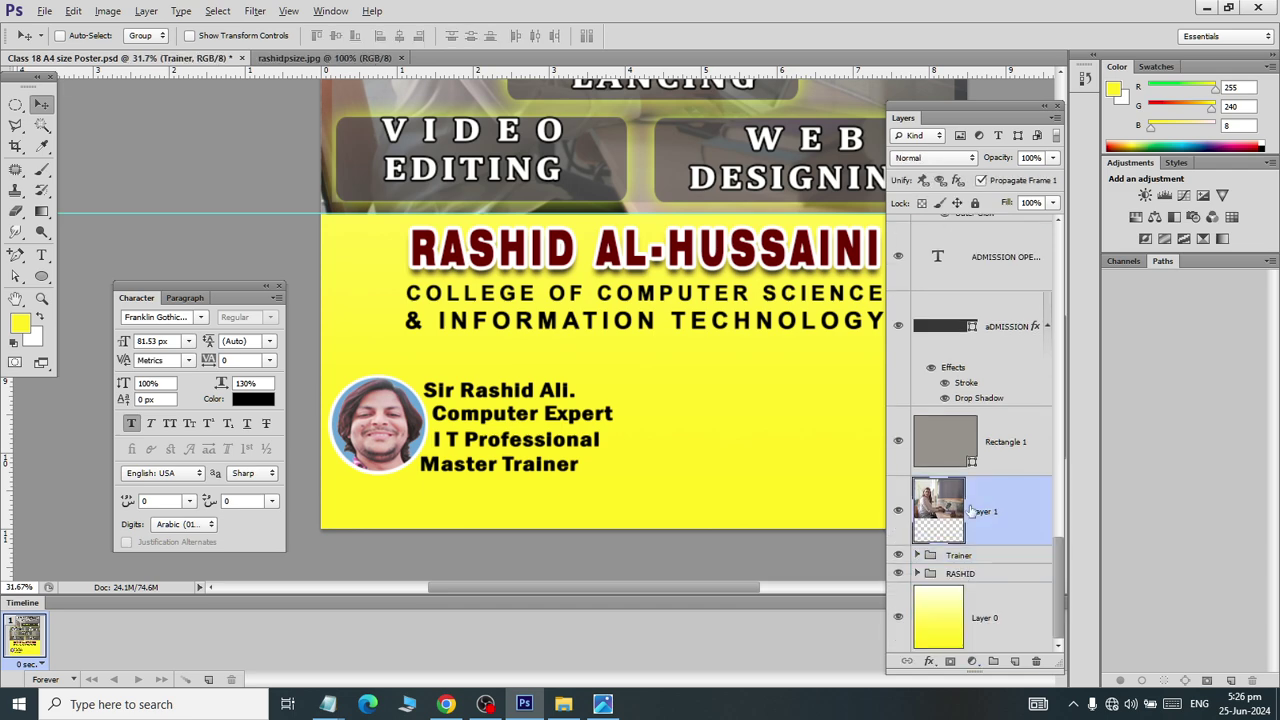
- Review the reference poster in Photos, then return to the Photoshop document
key(alt+Tab)
scroll(571, 491, down, 2)
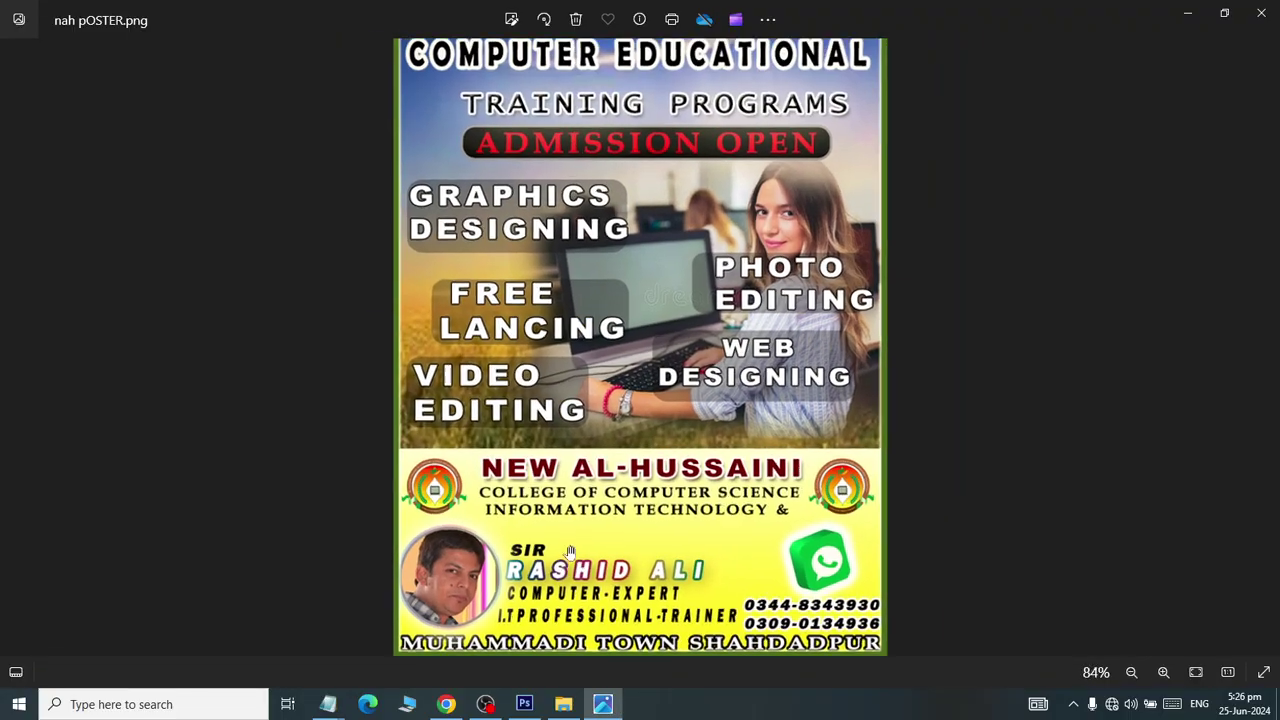
scroll(576, 437, up, 4)
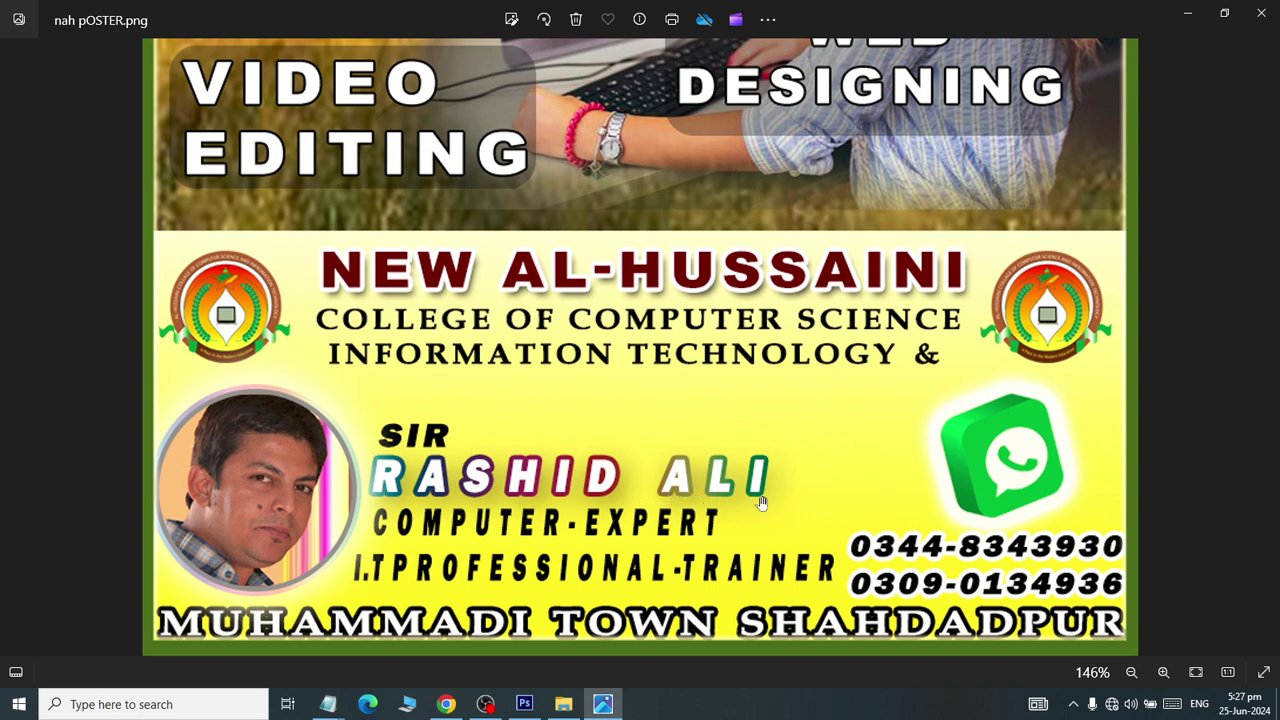
key(alt+Tab)
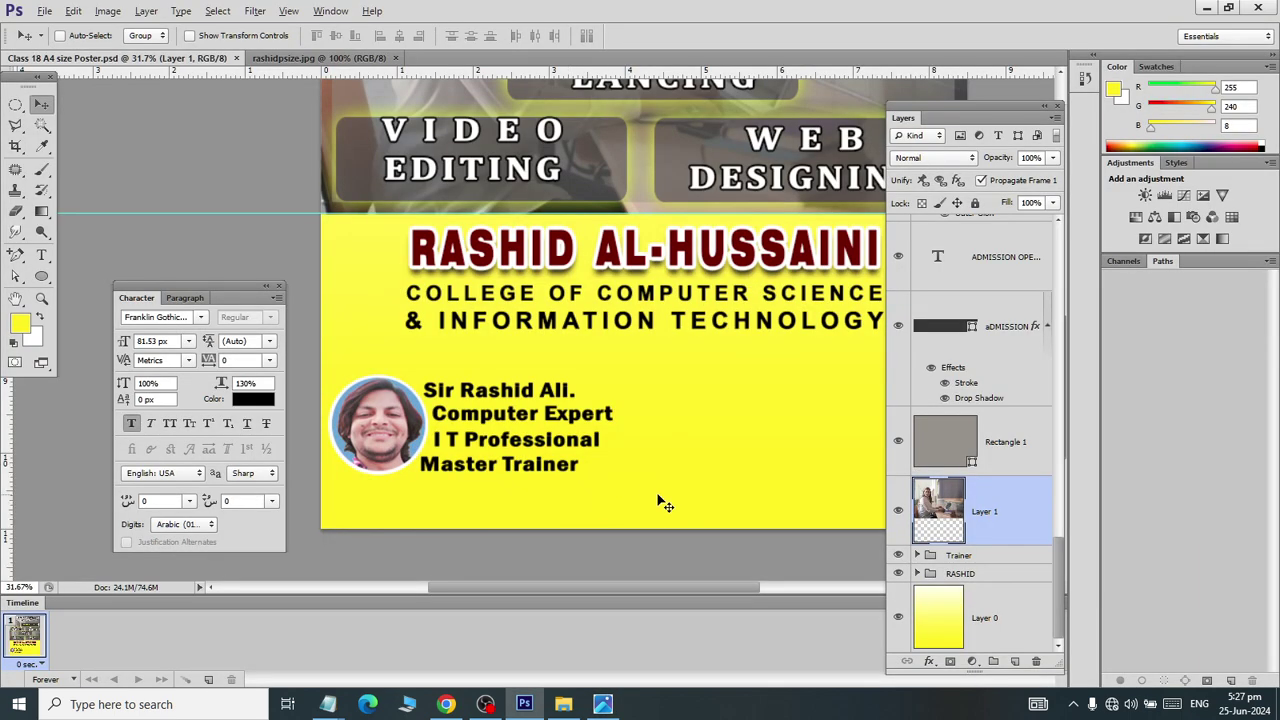
scroll(490, 414, up, 1)
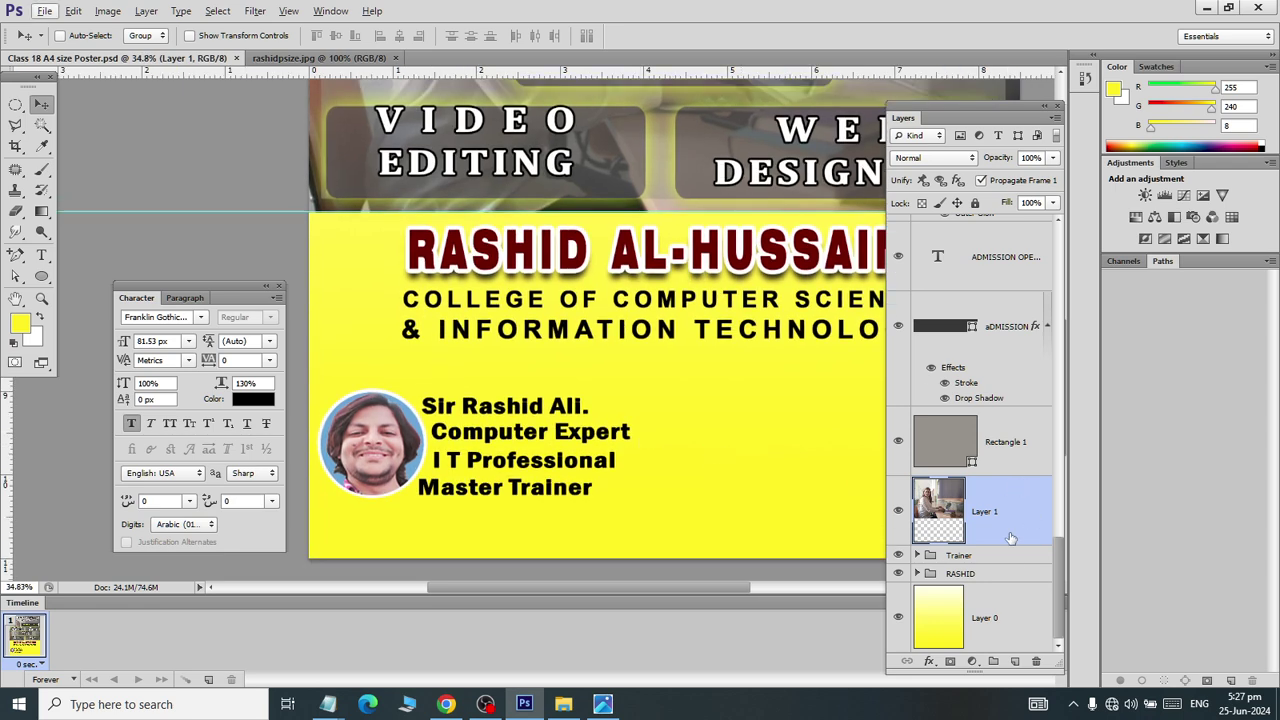
click(920, 557)
click(990, 598)
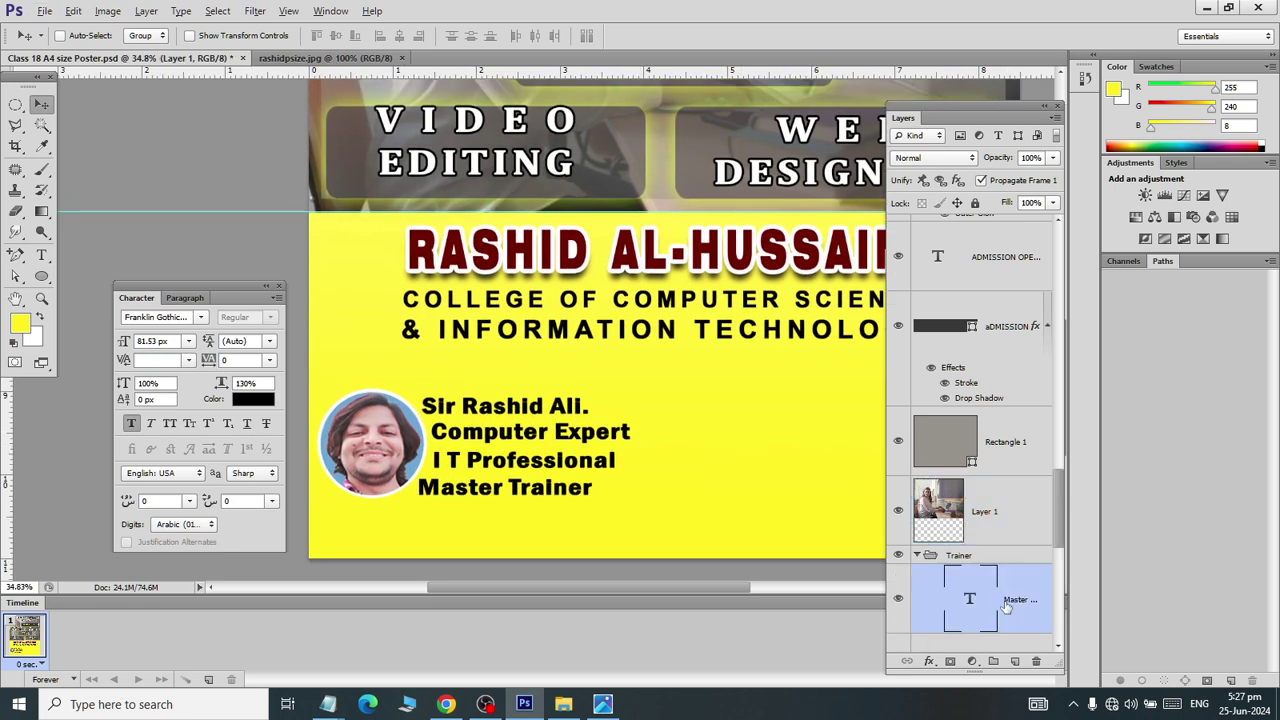
scroll(993, 594, down, 3)
click(1005, 446)
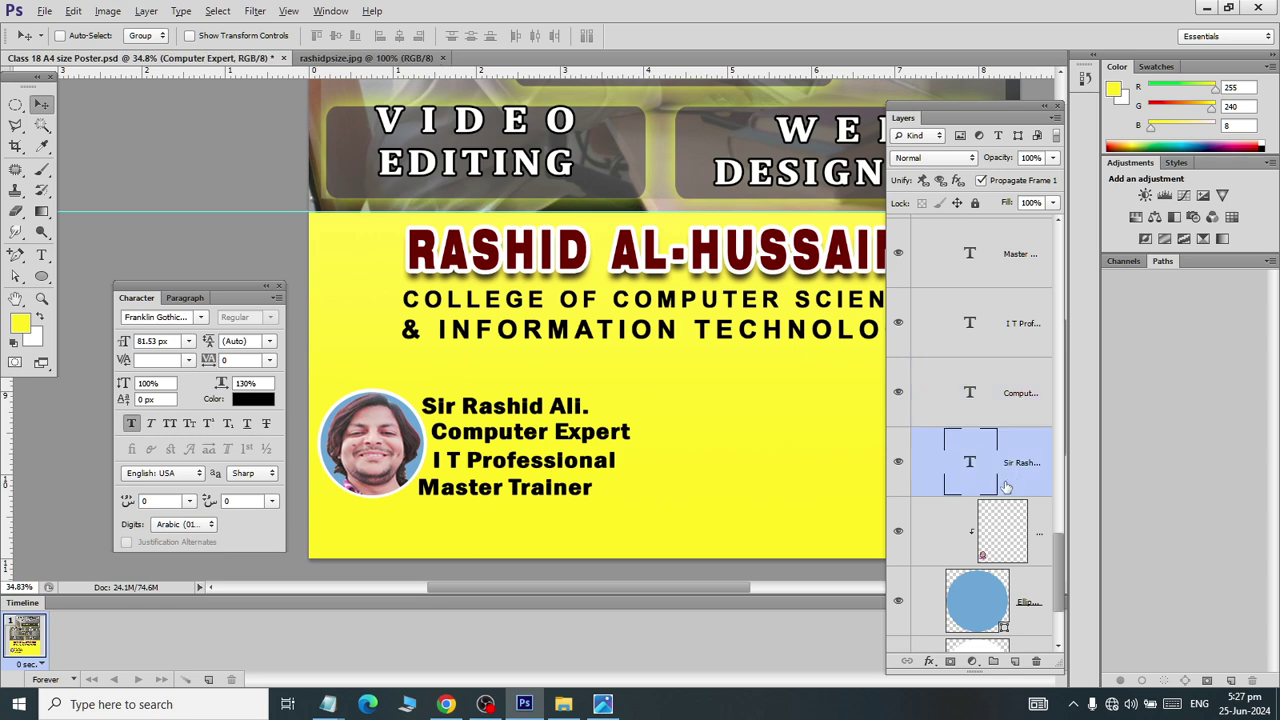
click(929, 661)
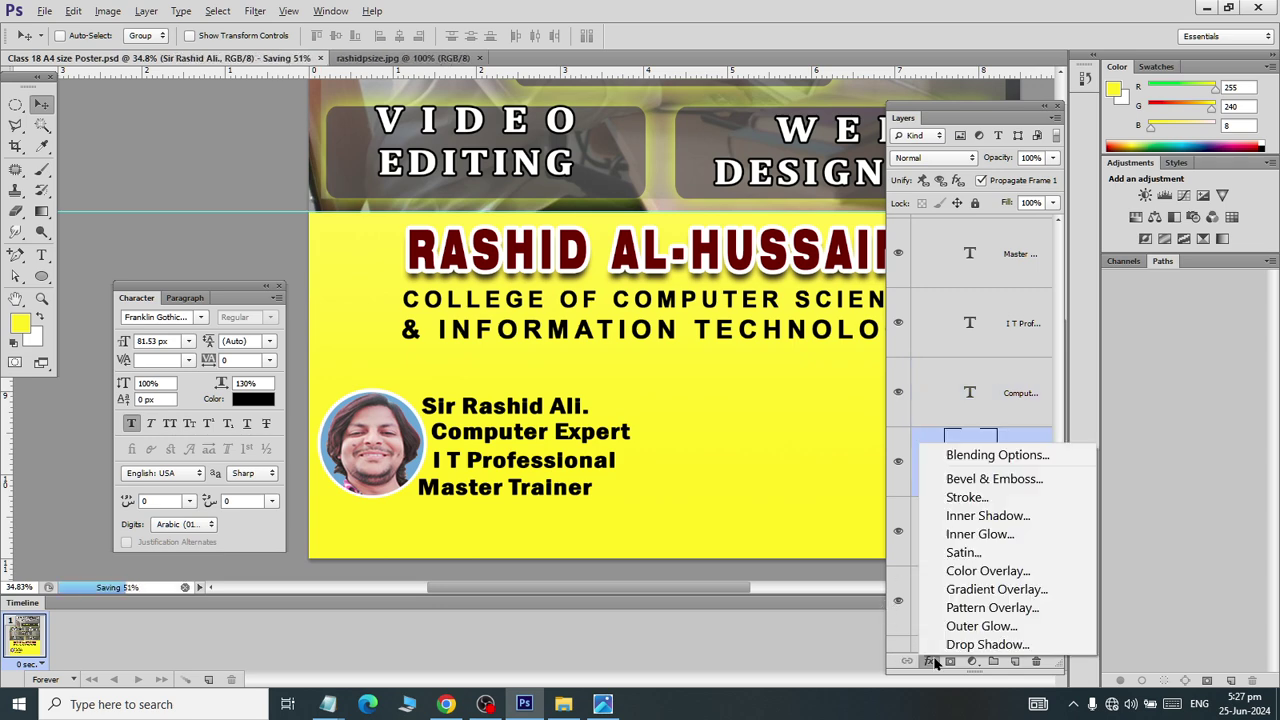
click(990, 455)
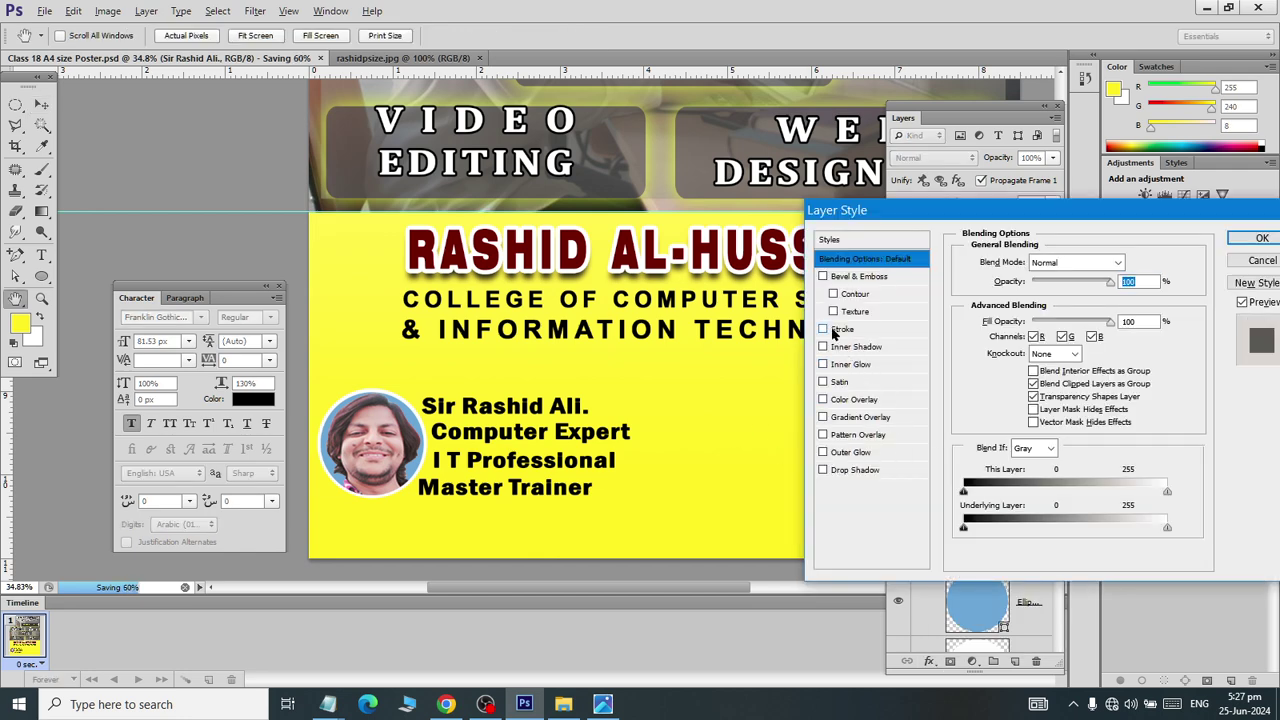
click(824, 330)
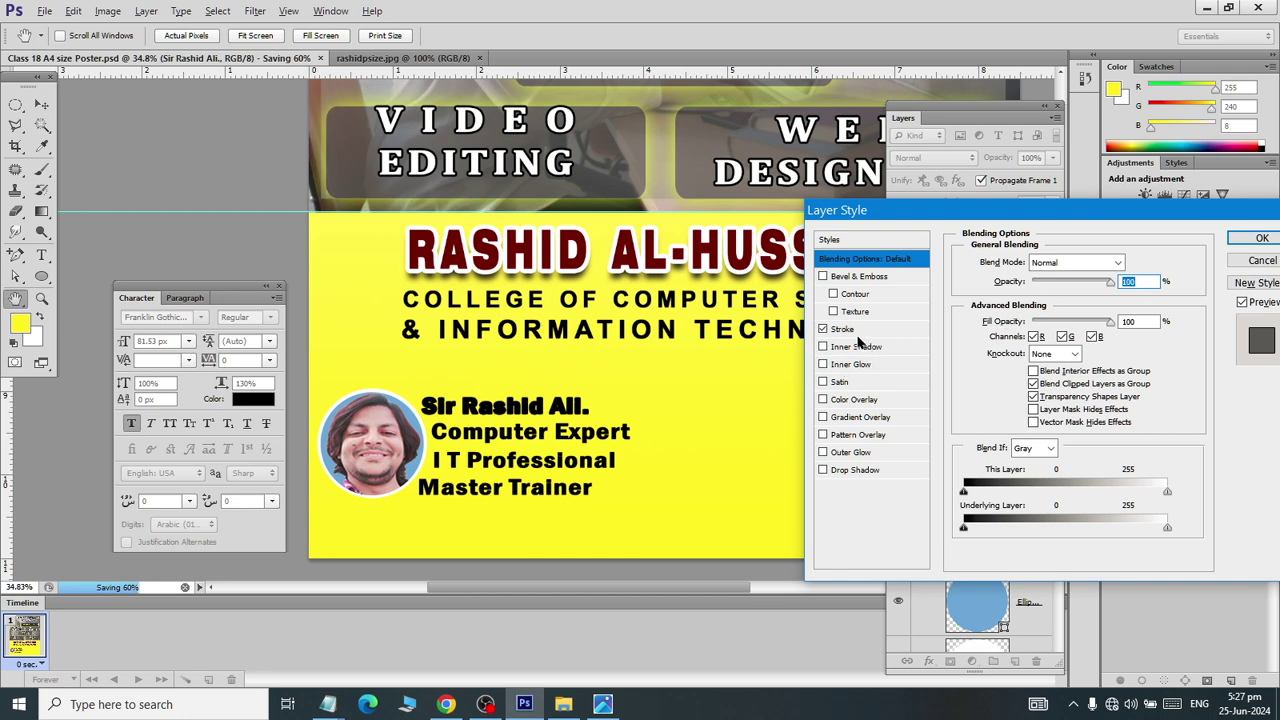
click(845, 329)
- Change the stroke fill to the blue-red-yellow gradient preset and confirm the style
click(1002, 371)
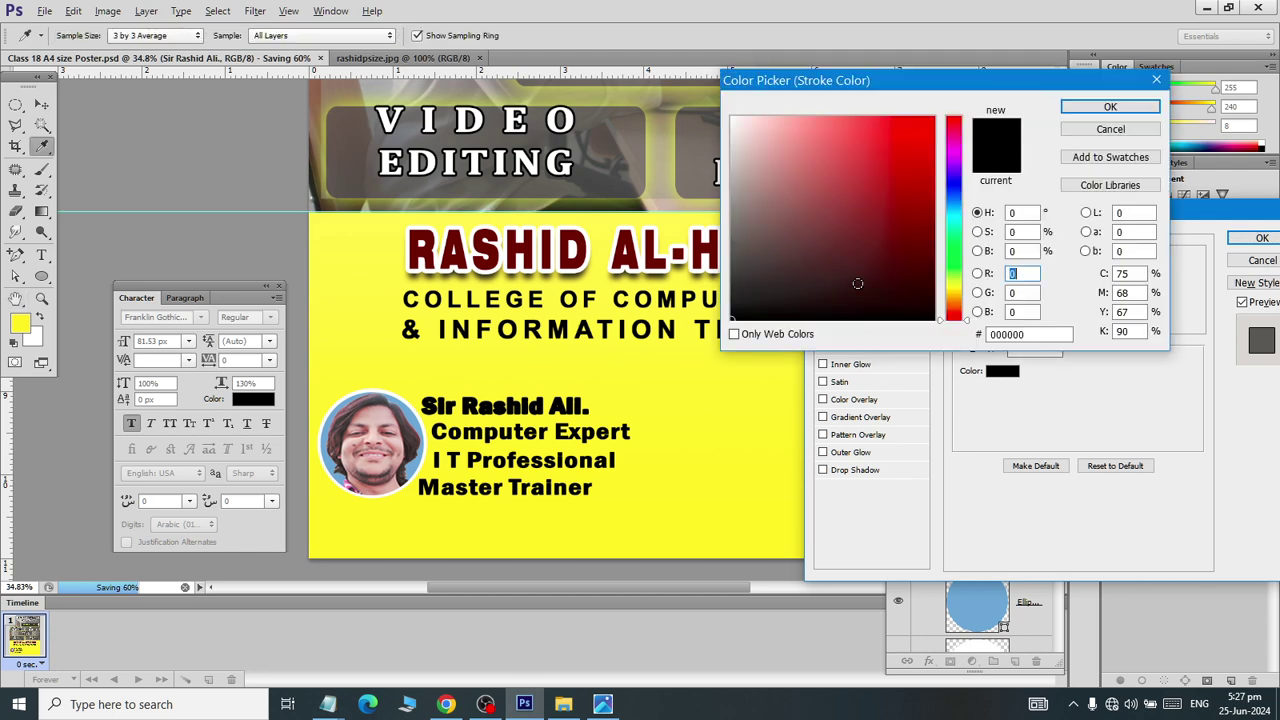
text(255)
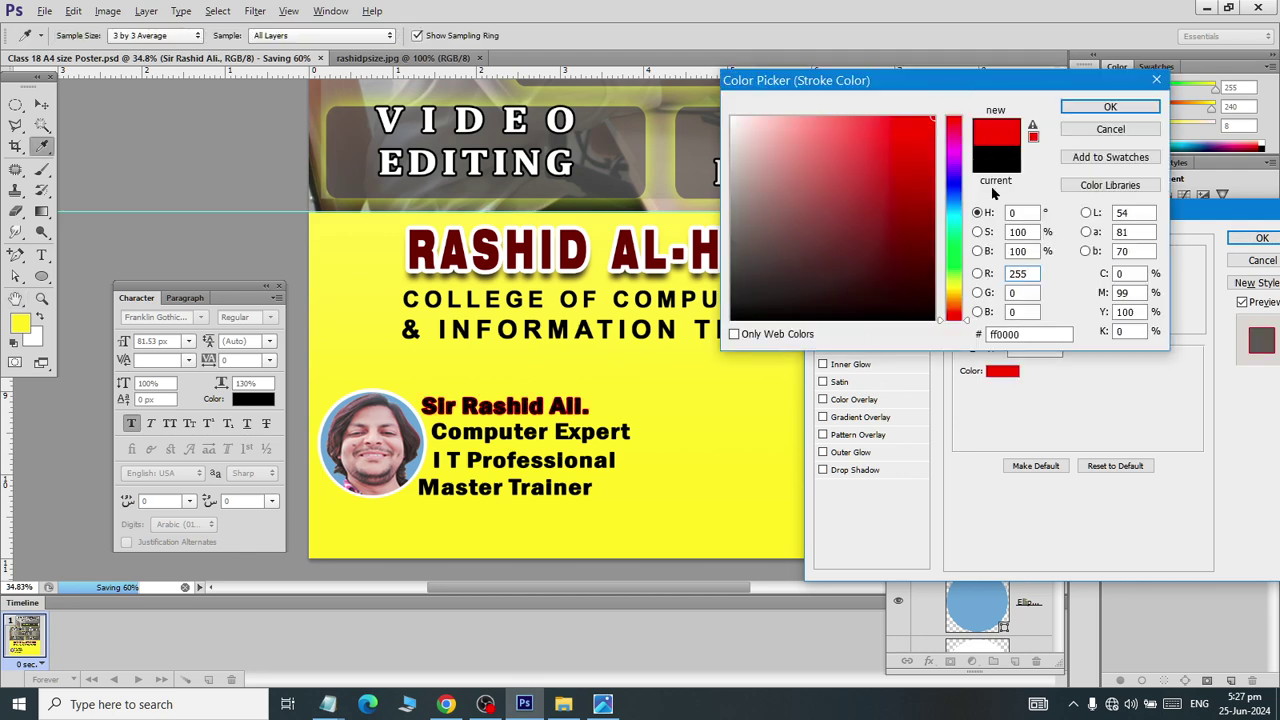
click(1110, 129)
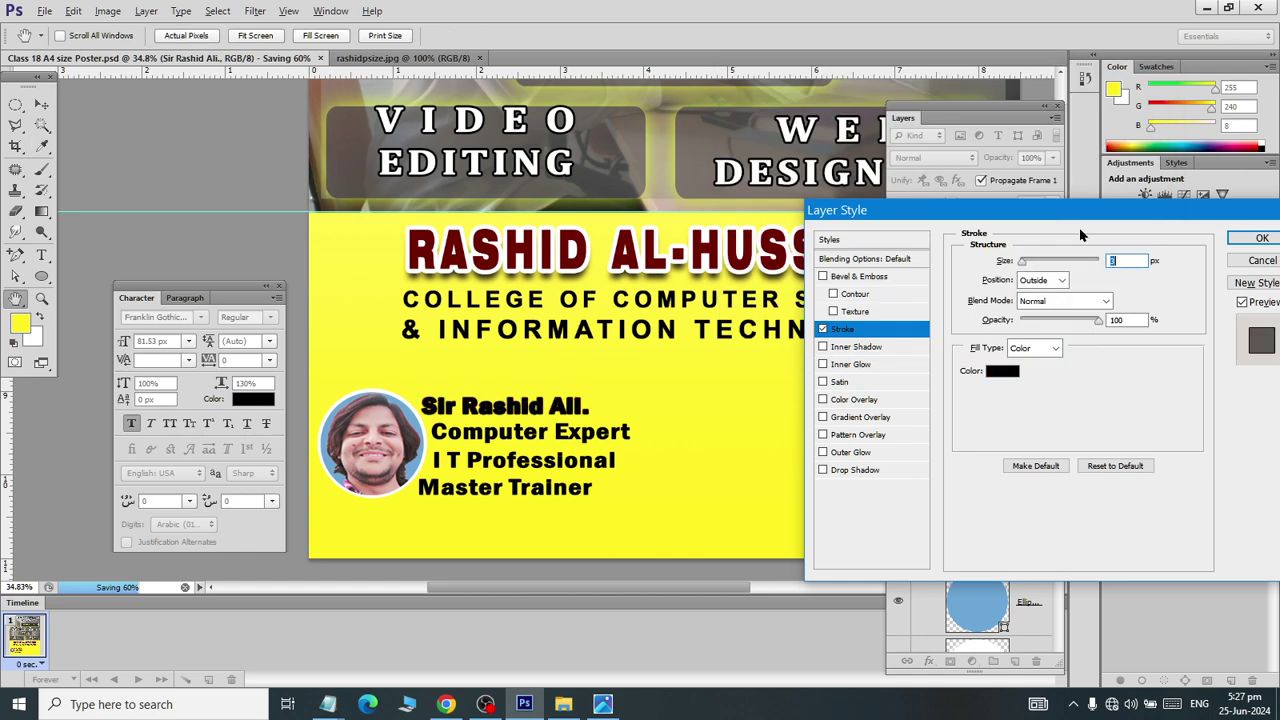
click(1050, 347)
click(1045, 347)
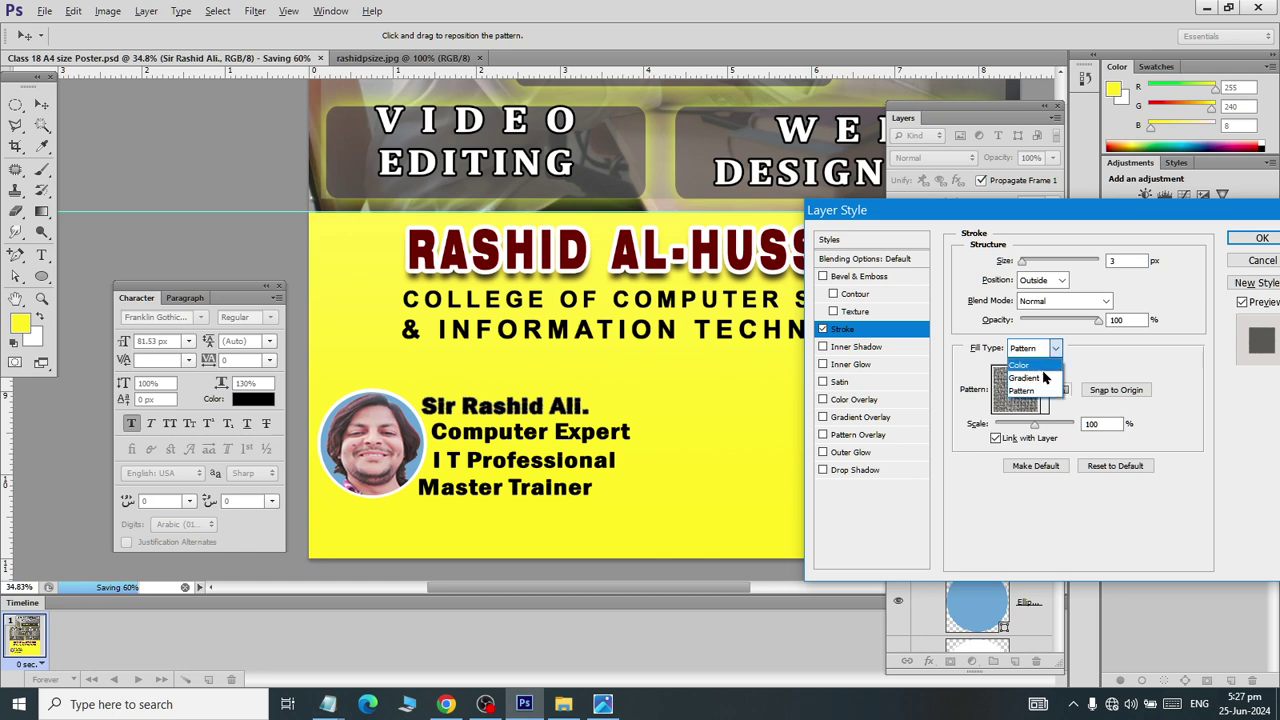
click(1038, 372)
click(1087, 372)
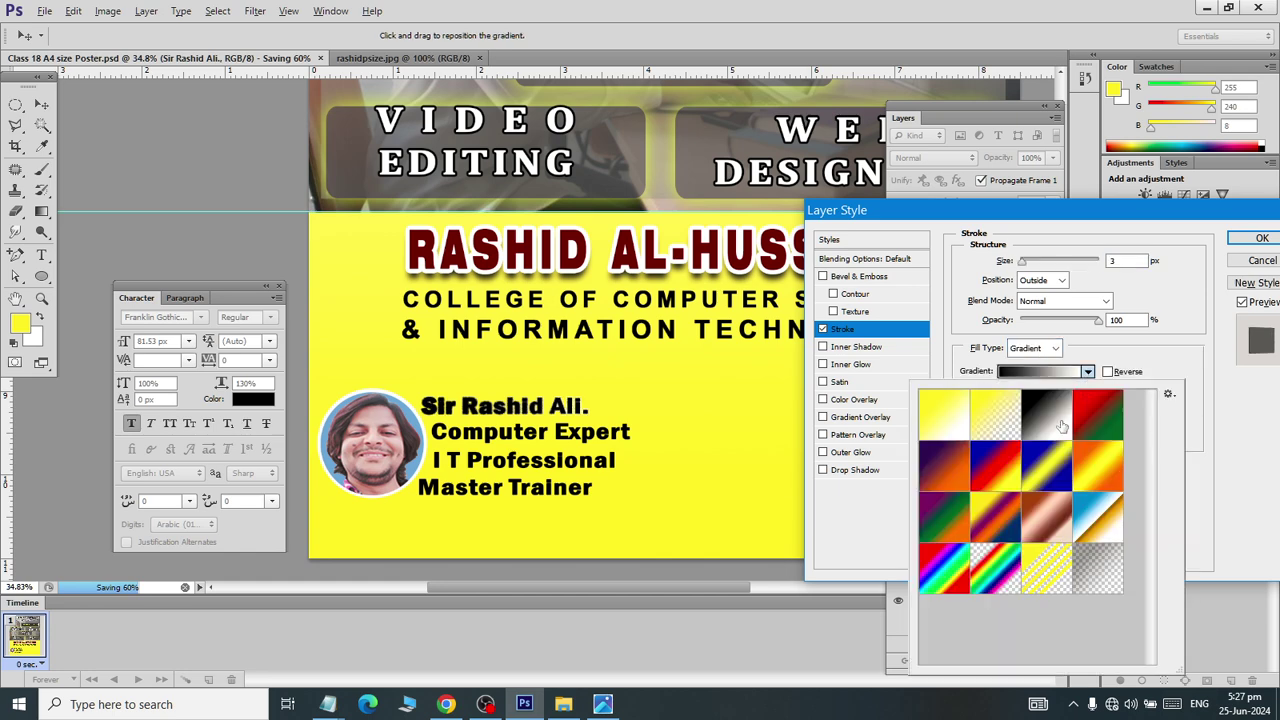
click(1001, 484)
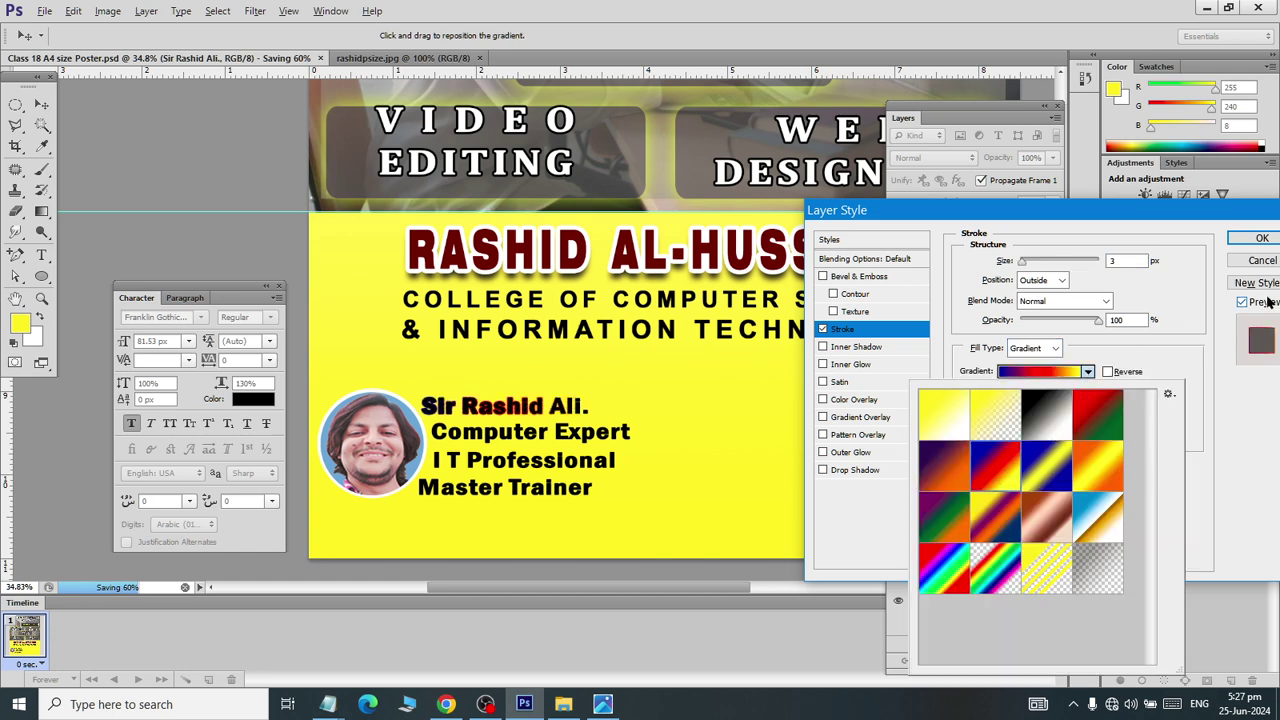
click(1262, 238)
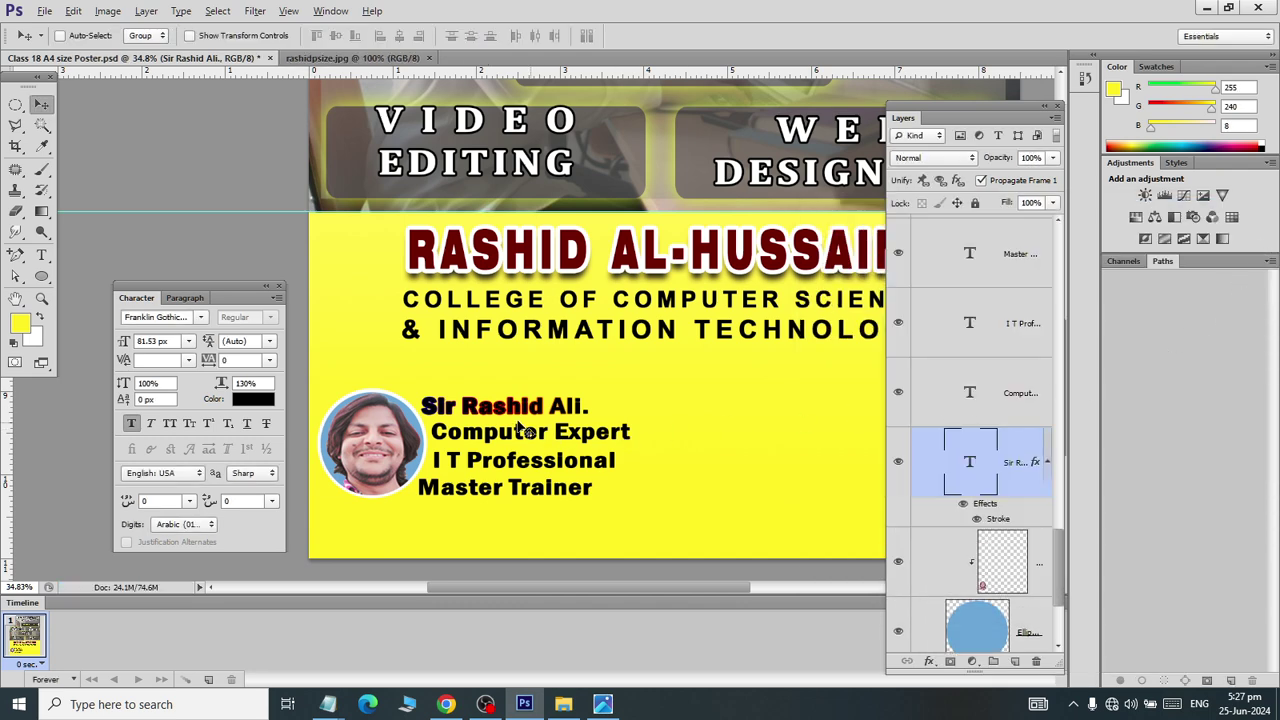
- Insert spaces into the first name and surname of the trainer's name line
click(41, 255)
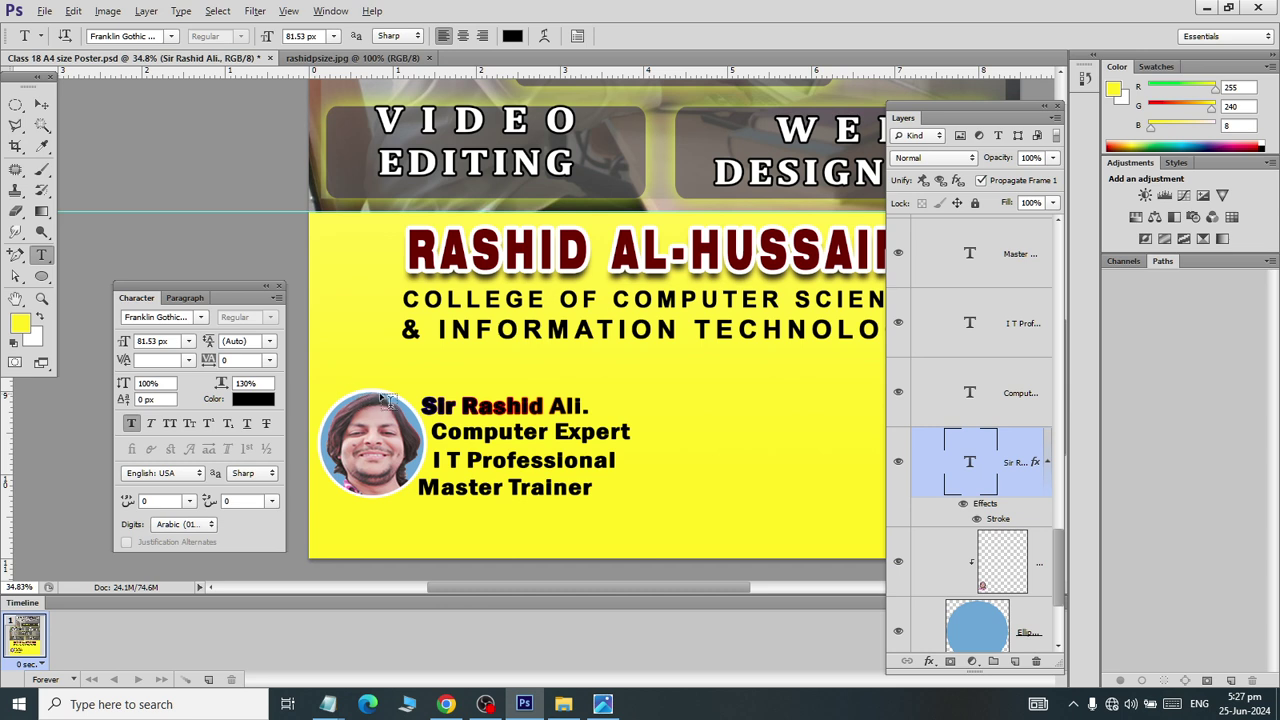
drag(423, 405, 535, 455)
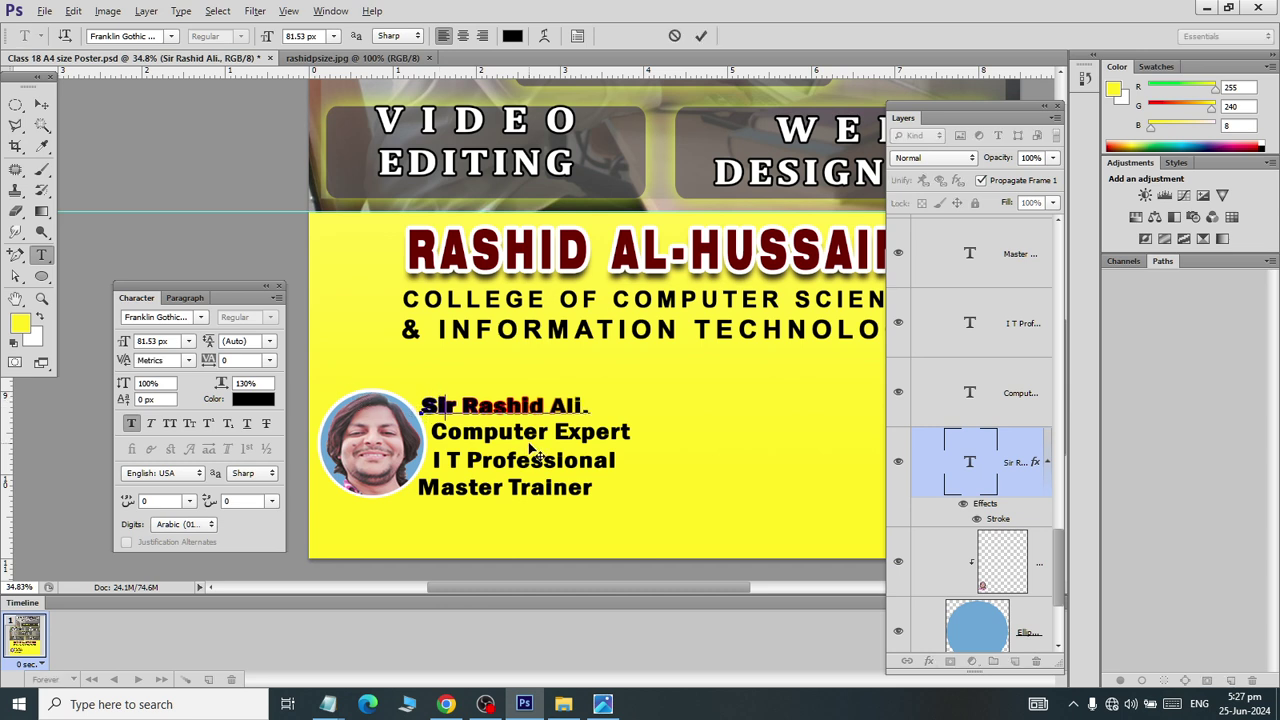
key(Right)
key(space)
key(Right)
key(space)
key(Right)
key(space)
key(Right)
key(space)
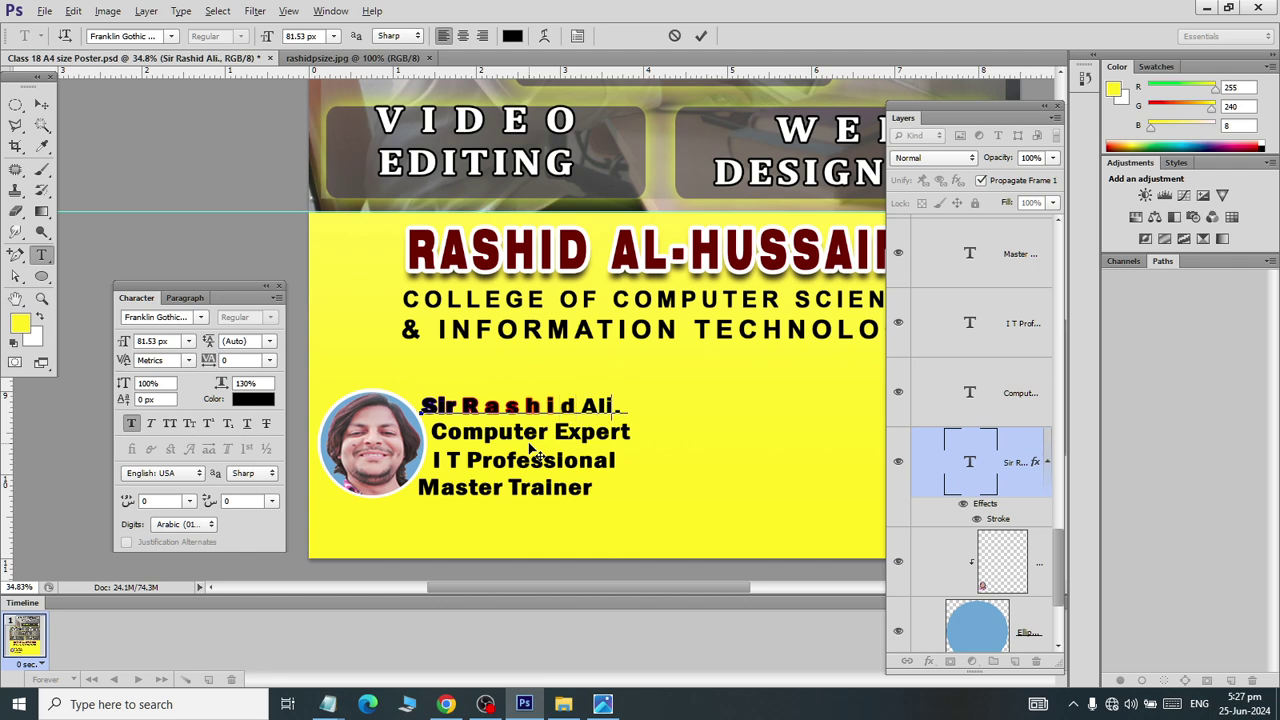
key(Right)
key(space)
key(Right)
key(space)
click(41, 104)
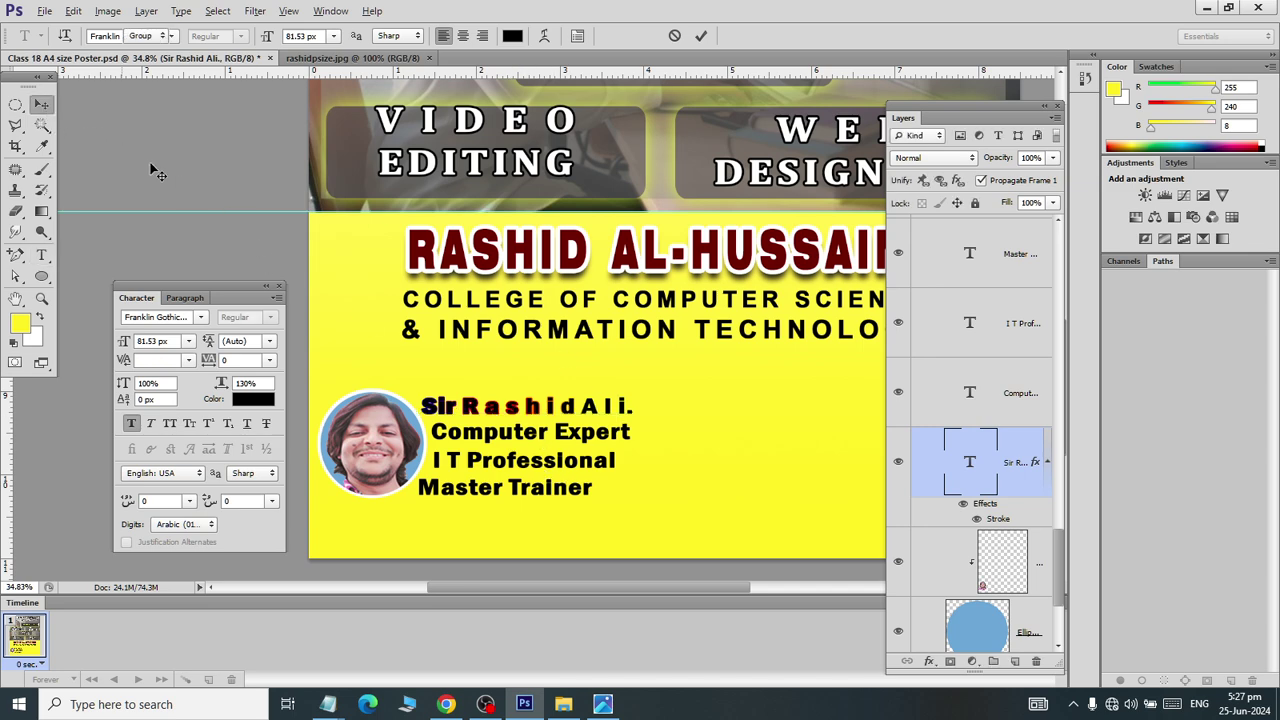
- Replace the name after 'Sir' with 'RASHID AL' and add a period after Sir
click(42, 255)
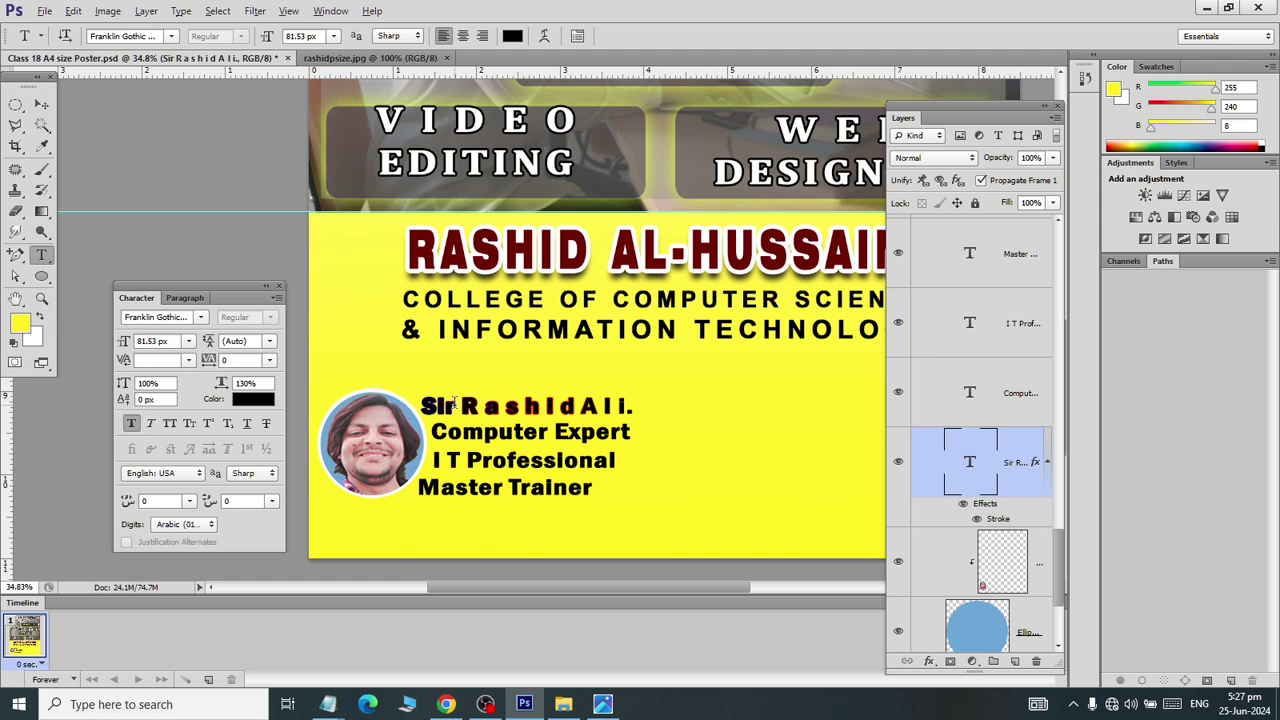
drag(418, 406, 636, 408)
click(172, 426)
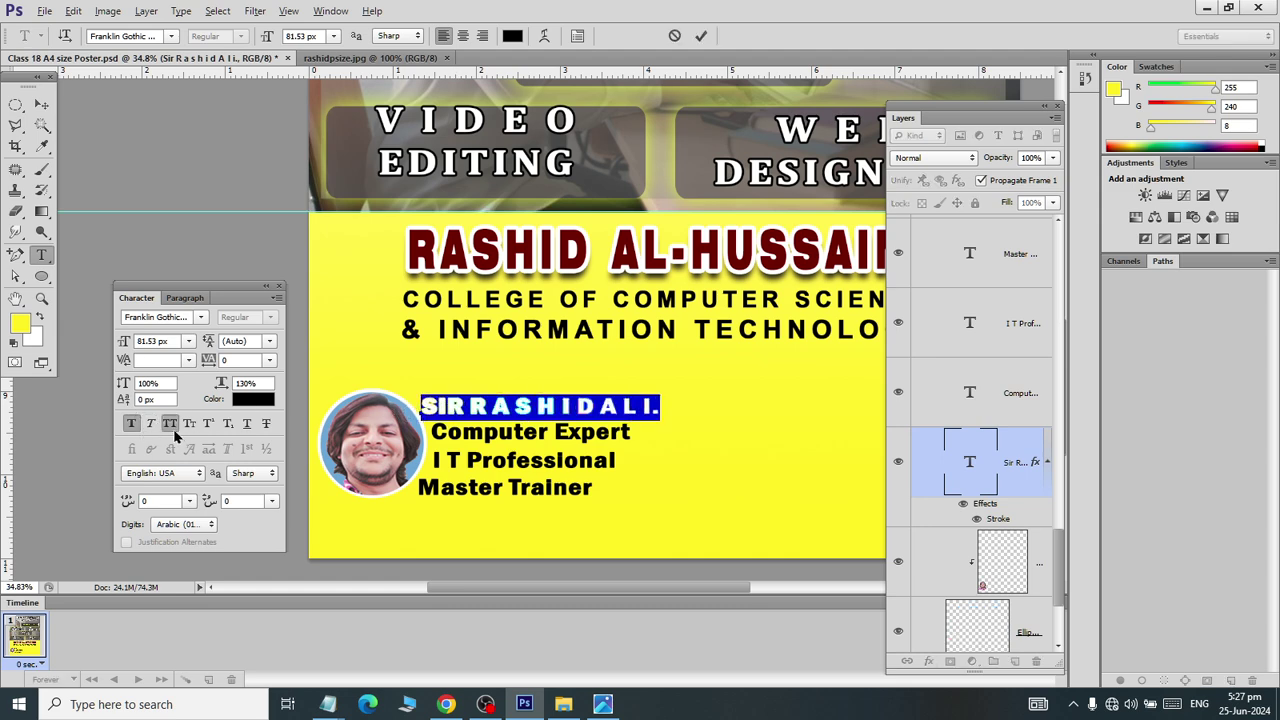
click(171, 425)
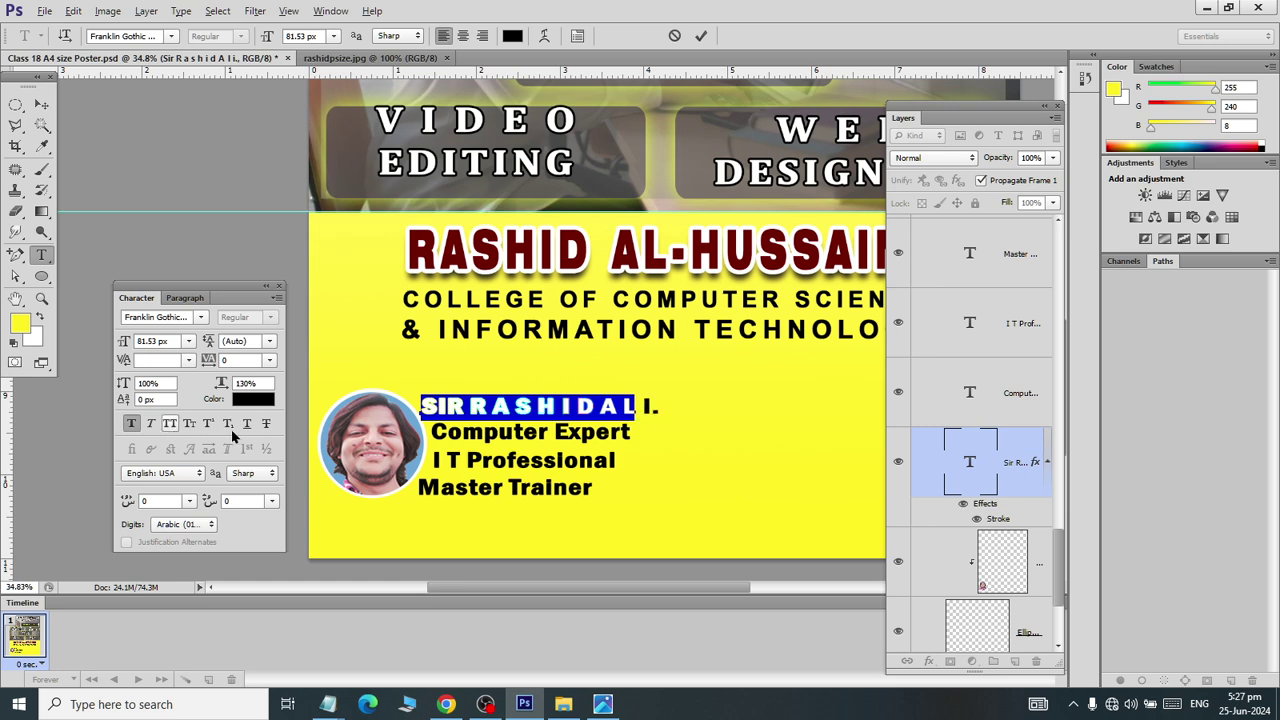
click(455, 405)
drag(470, 405, 774, 396)
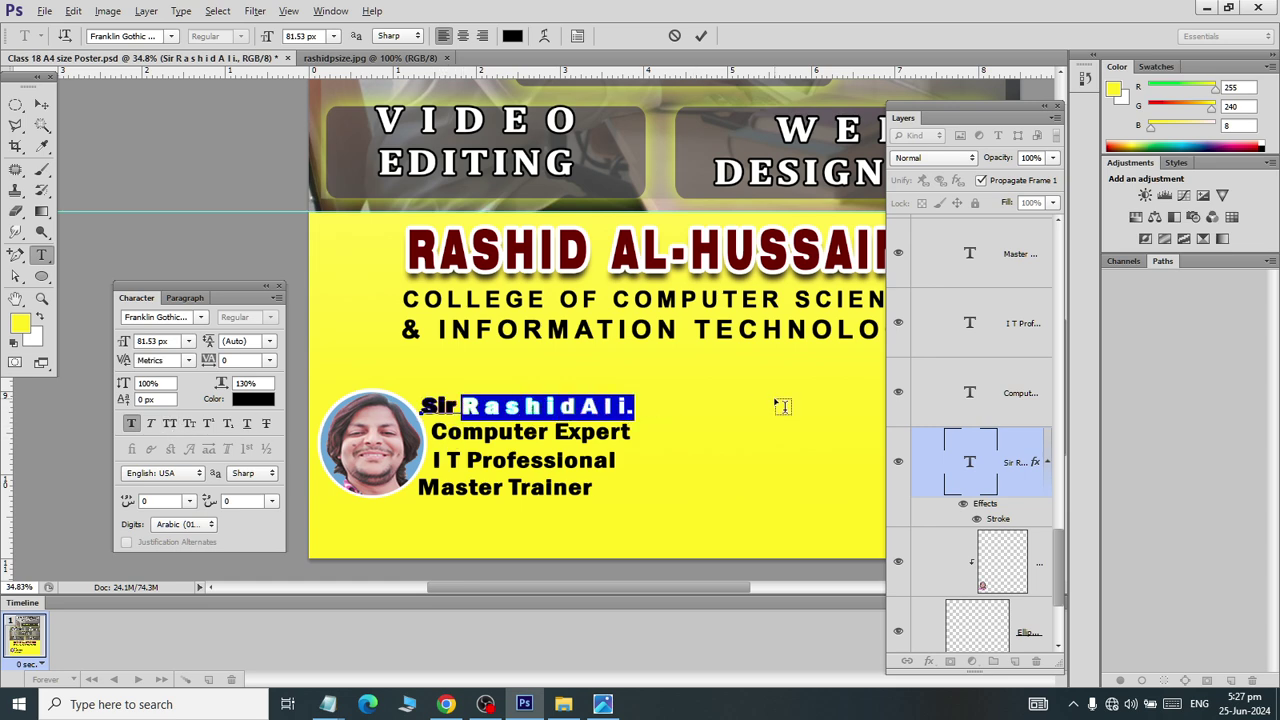
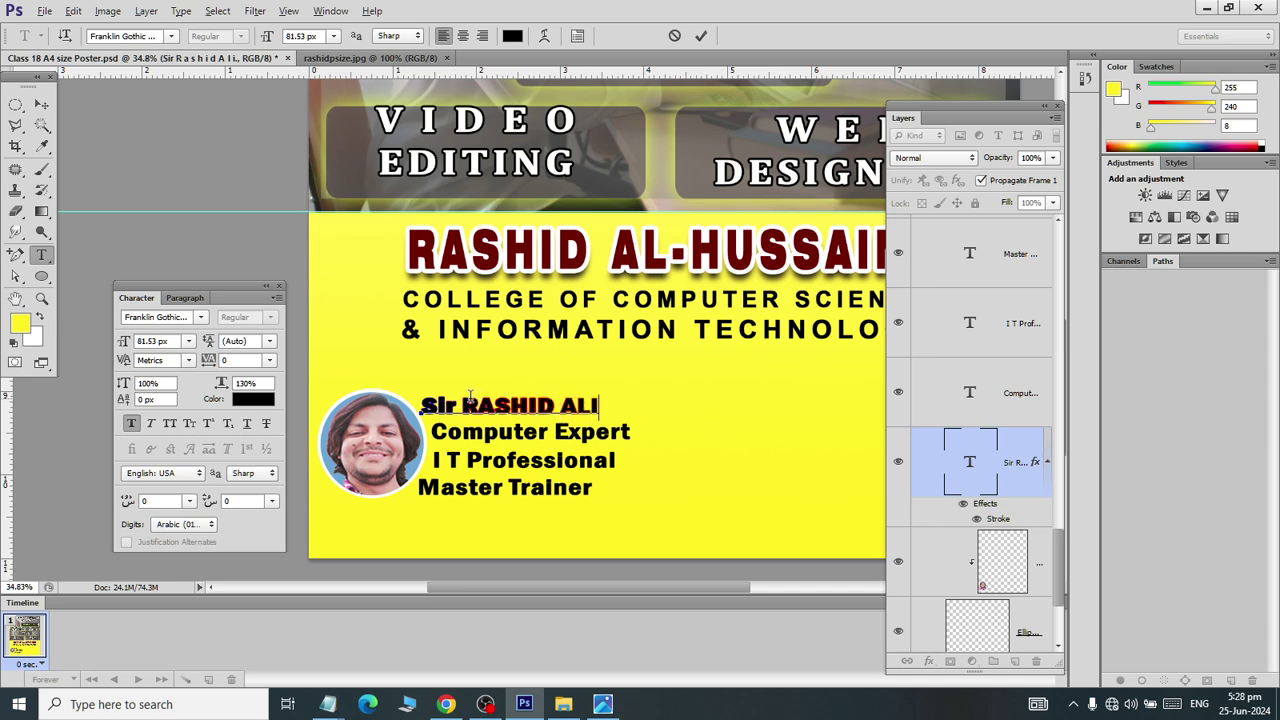
drag(460, 405, 650, 410)
text(.)
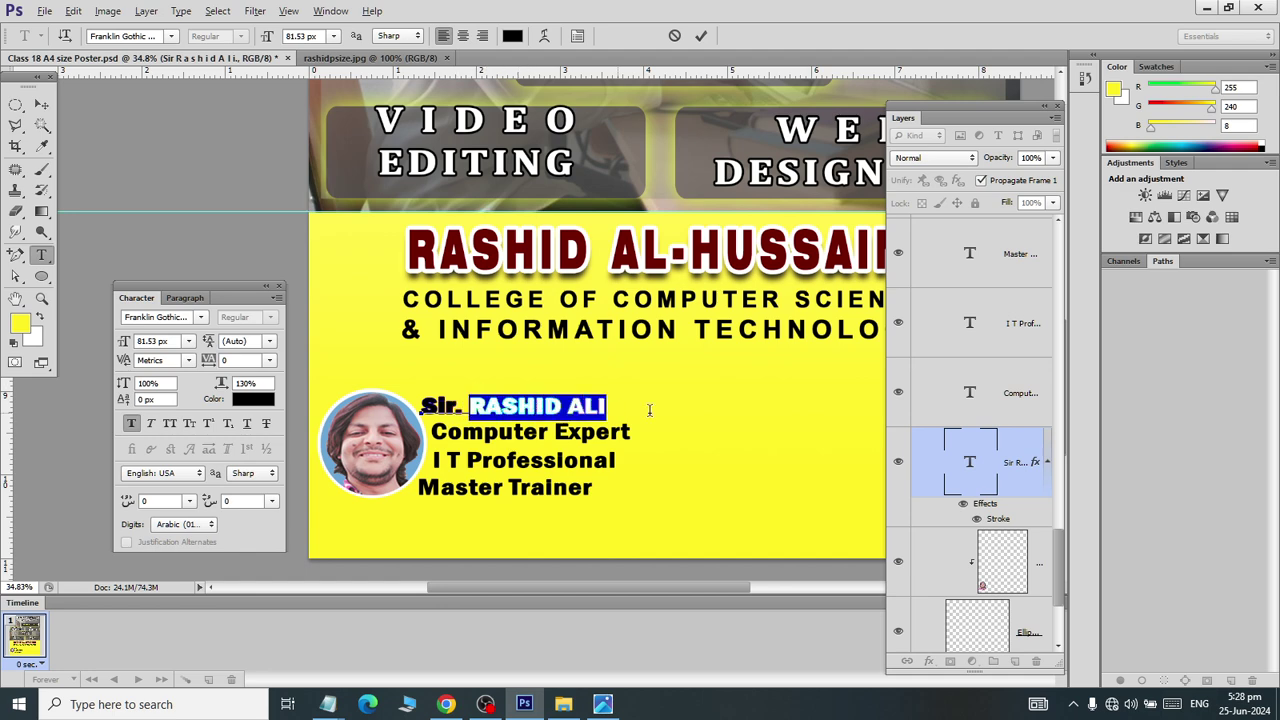
- Reset the name's horizontal scale to 100% and widen its letter tracking to 240
click(255, 399)
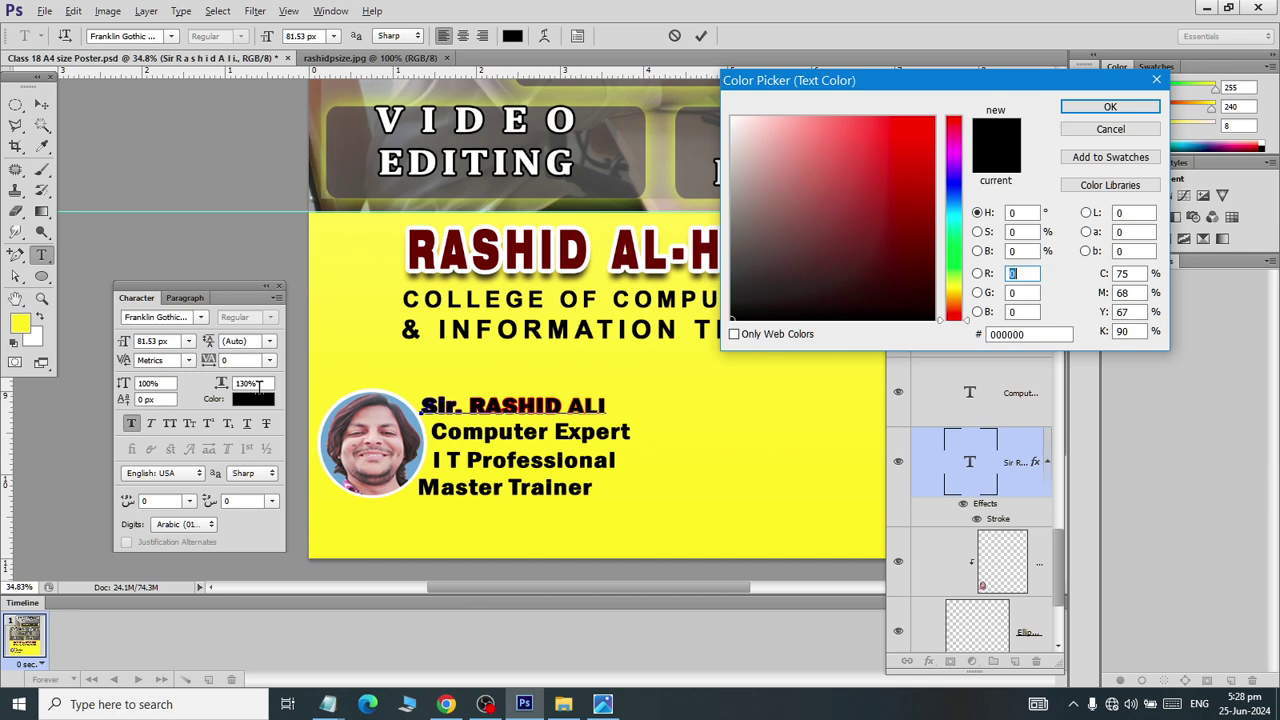
key(Escape)
key(Up)
key(Up)
key(Up)
key(Up)
key(Up)
key(Up)
key(Up)
key(Up)
key(Up)
key(Up)
key(Up)
key(Up)
key(Up)
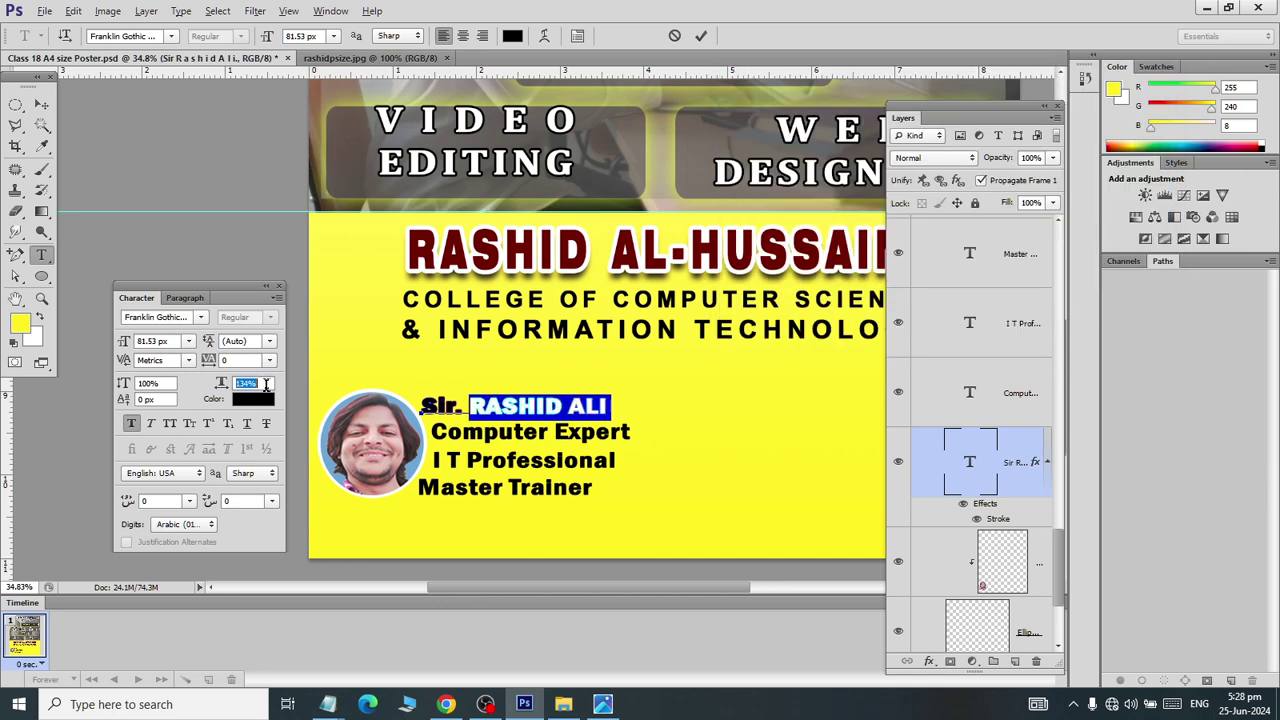
key(Up)
key(Up)
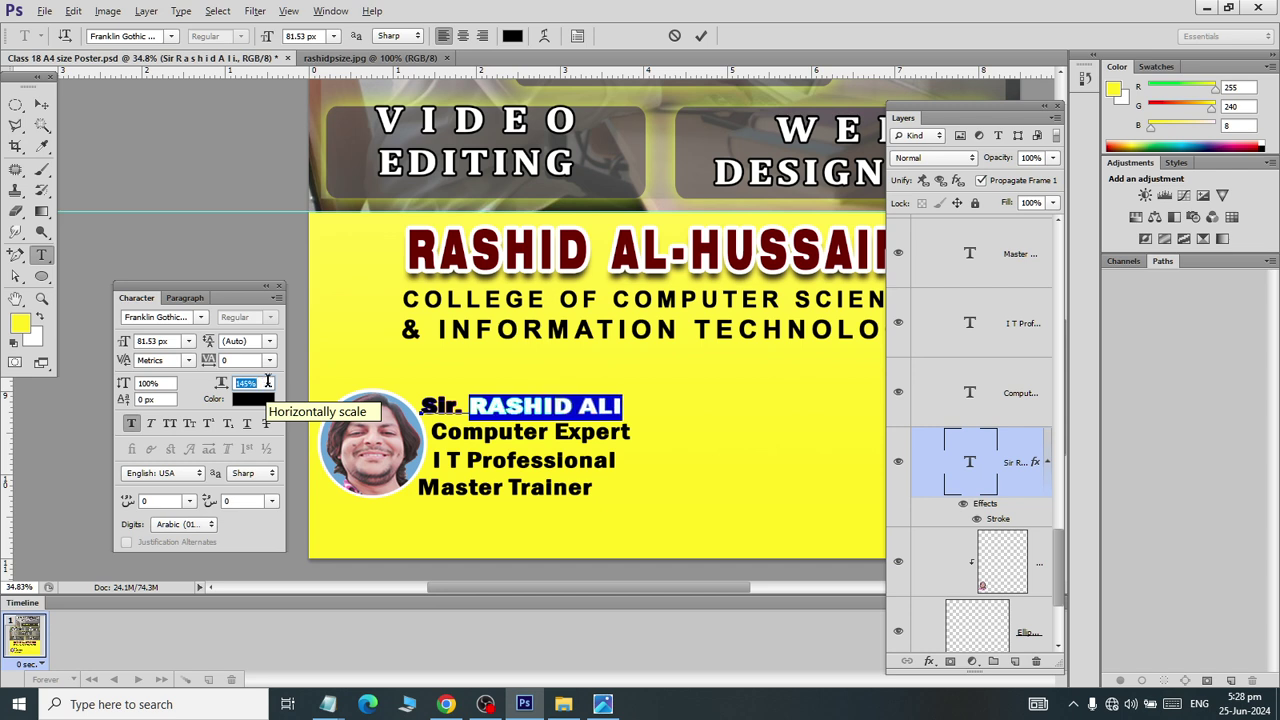
text(100)
key(Return)
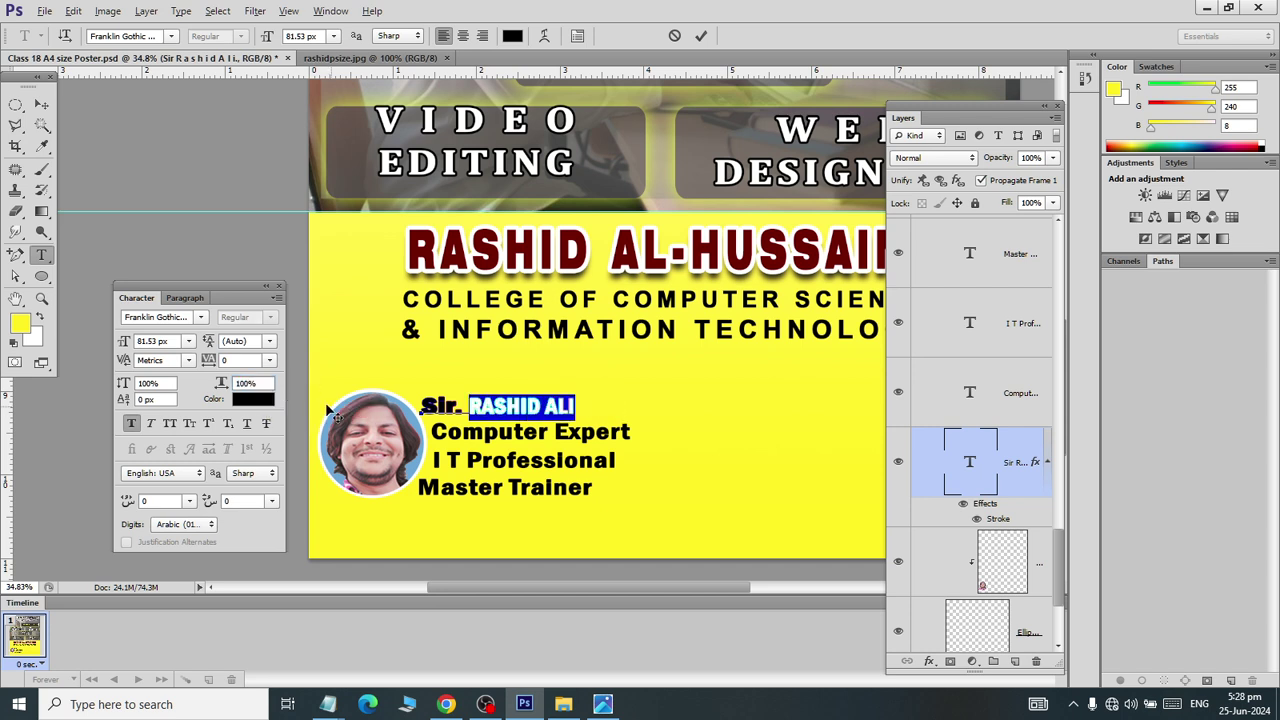
key(Up)
key(Up)
key(Up)
key(Up)
key(Up)
key(Up)
key(Up)
key(Up)
key(Up)
key(Up)
key(Up)
key(Up)
key(Up)
key(Up)
key(Up)
key(Up)
key(Up)
key(Up)
key(Up)
key(Up)
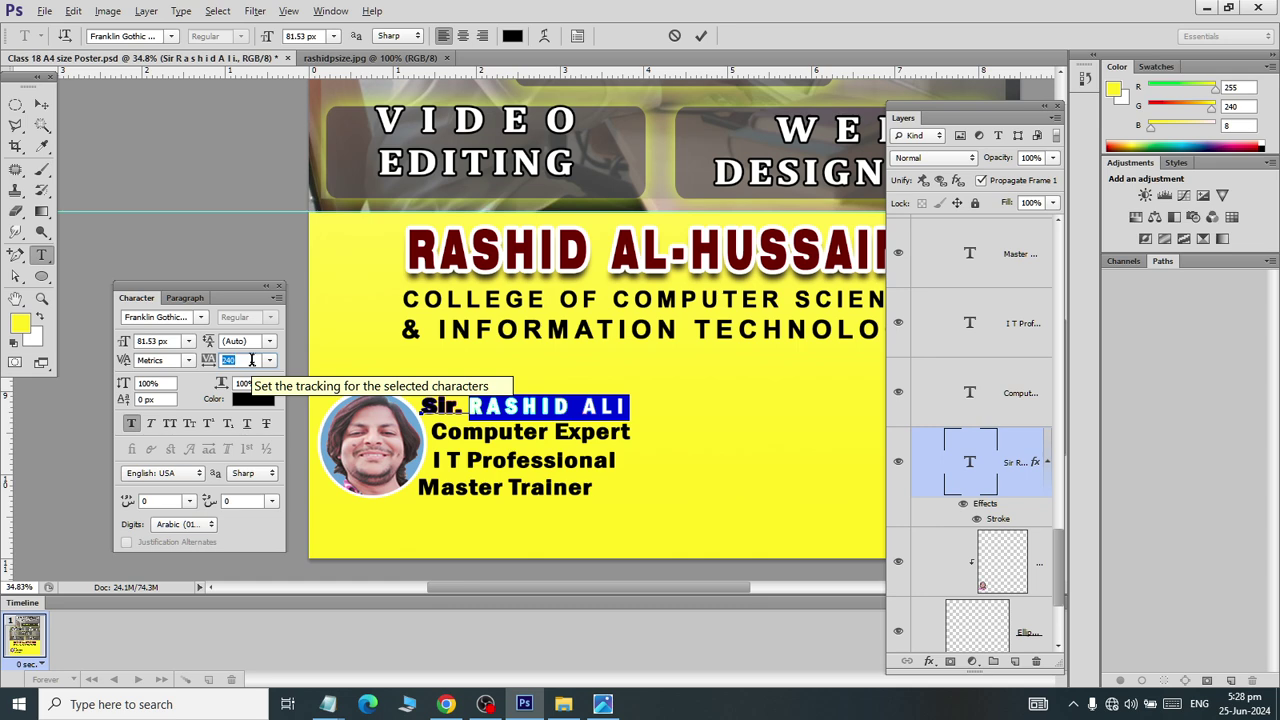
click(41, 104)
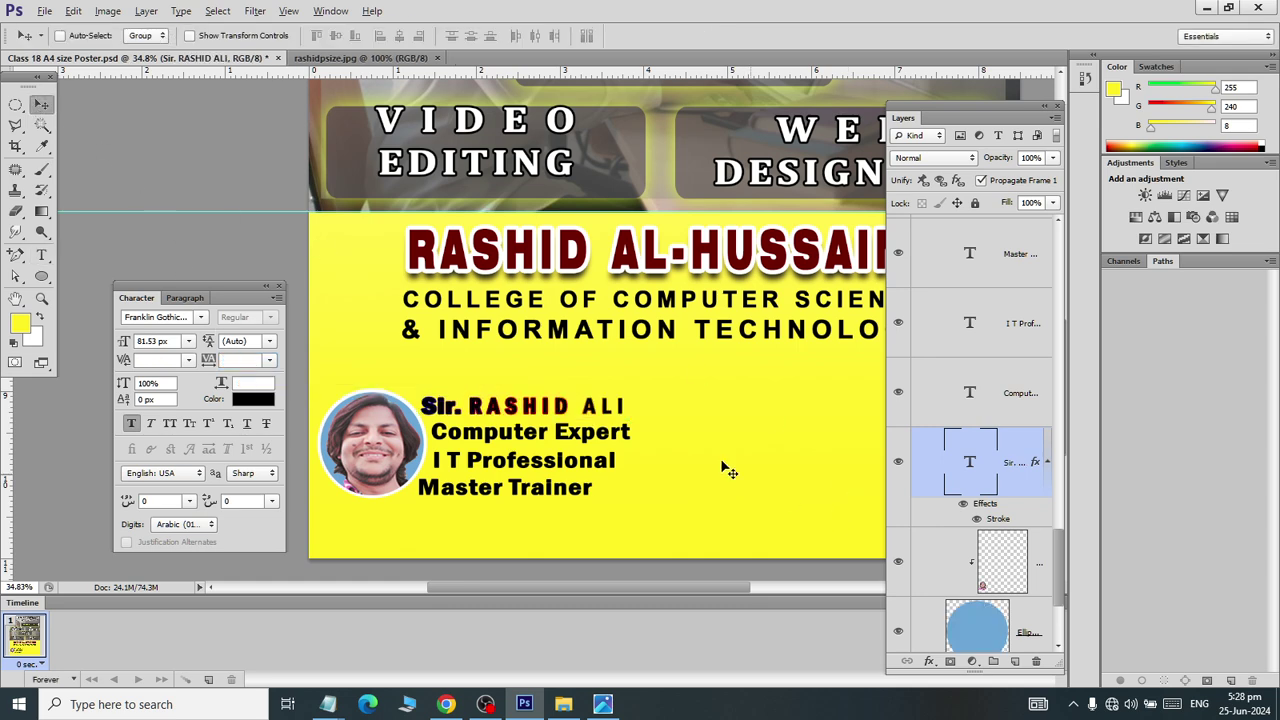
- Save the poster document
scroll(655, 388, down, 1)
scroll(743, 423, down, 2)
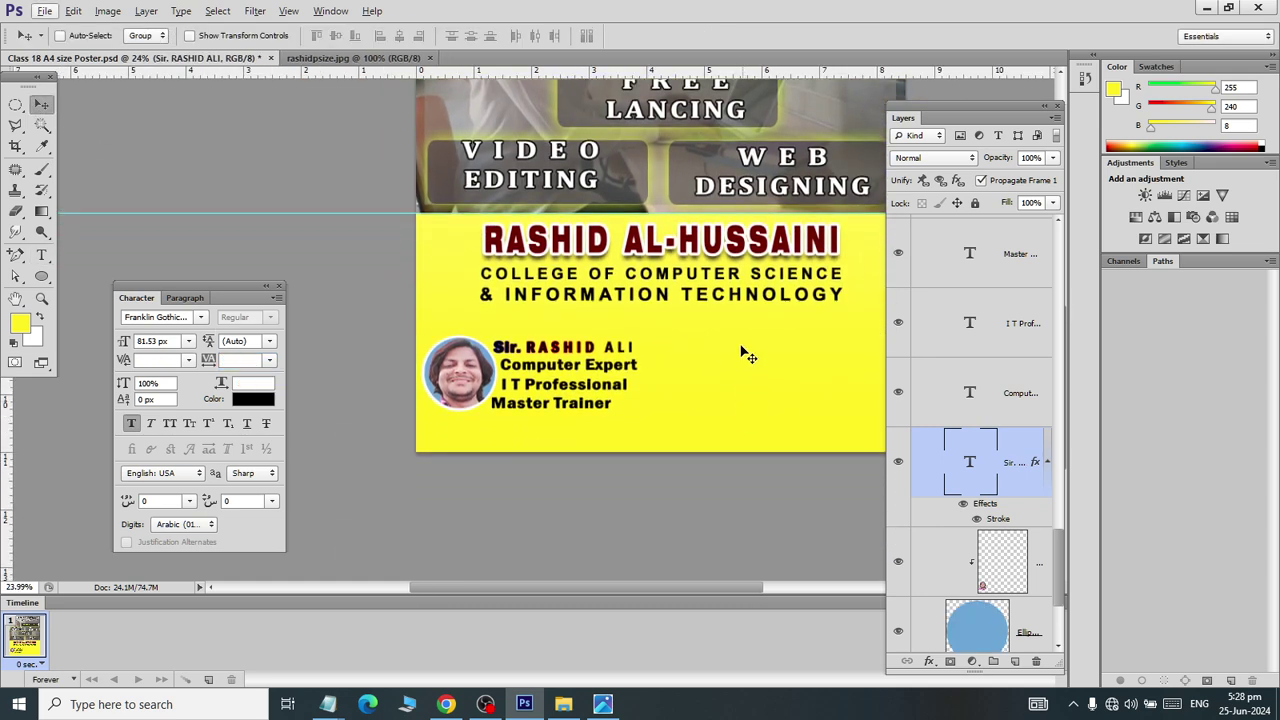
scroll(710, 360, right, 2)
scroll(652, 366, up, 1)
key(ctrl+s)
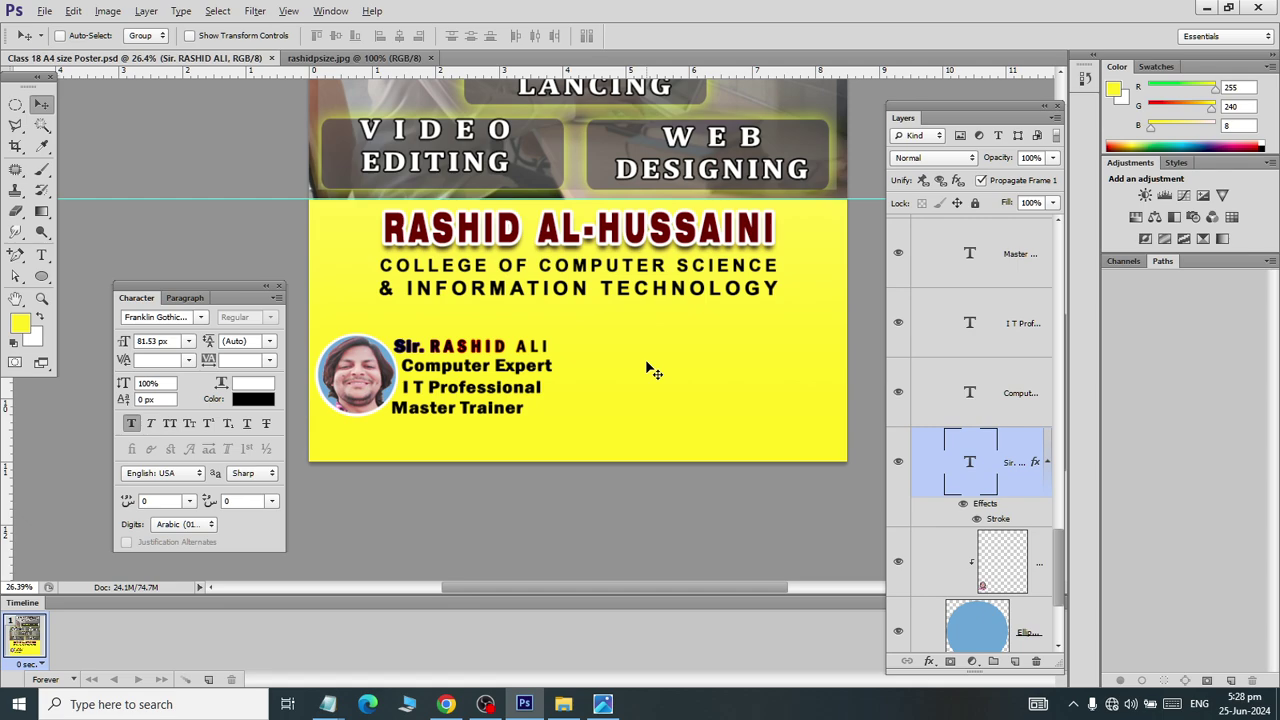
- Compare against the reference poster in Photos, then collapse the Trainer layer group
key(alt+Tab)
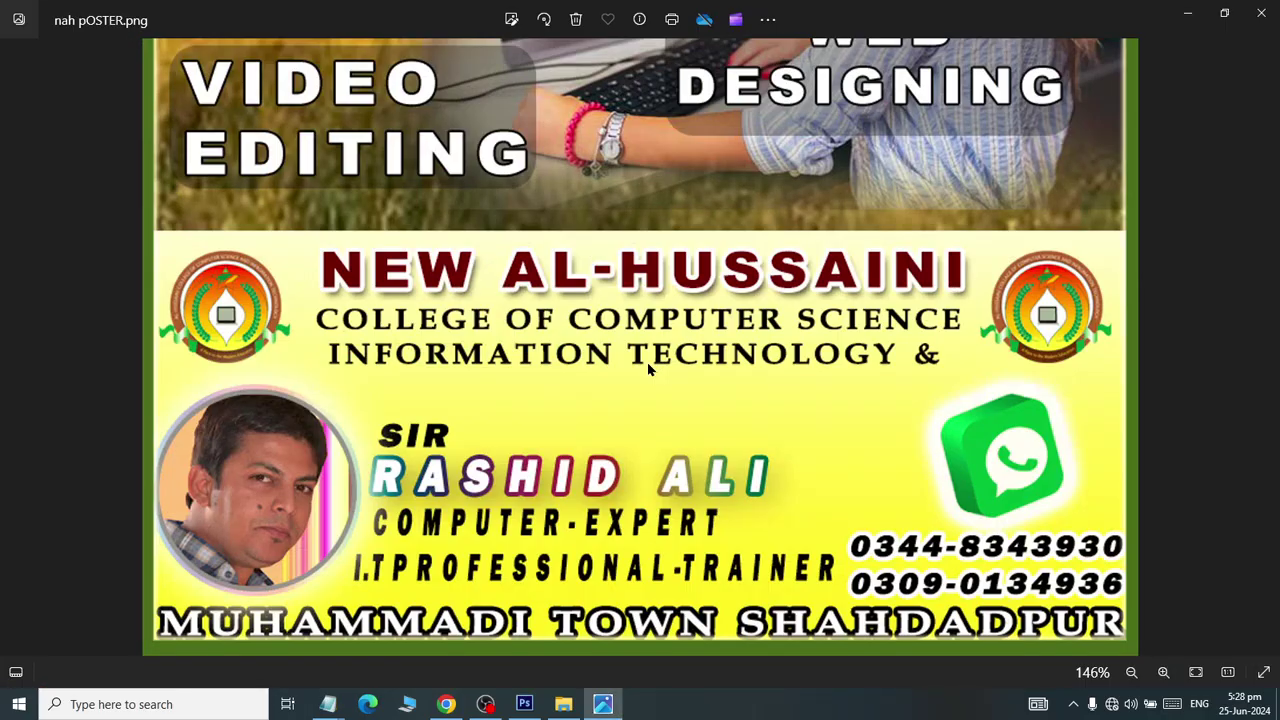
scroll(785, 440, down, 1)
scroll(817, 449, up, 3)
key(alt+Tab)
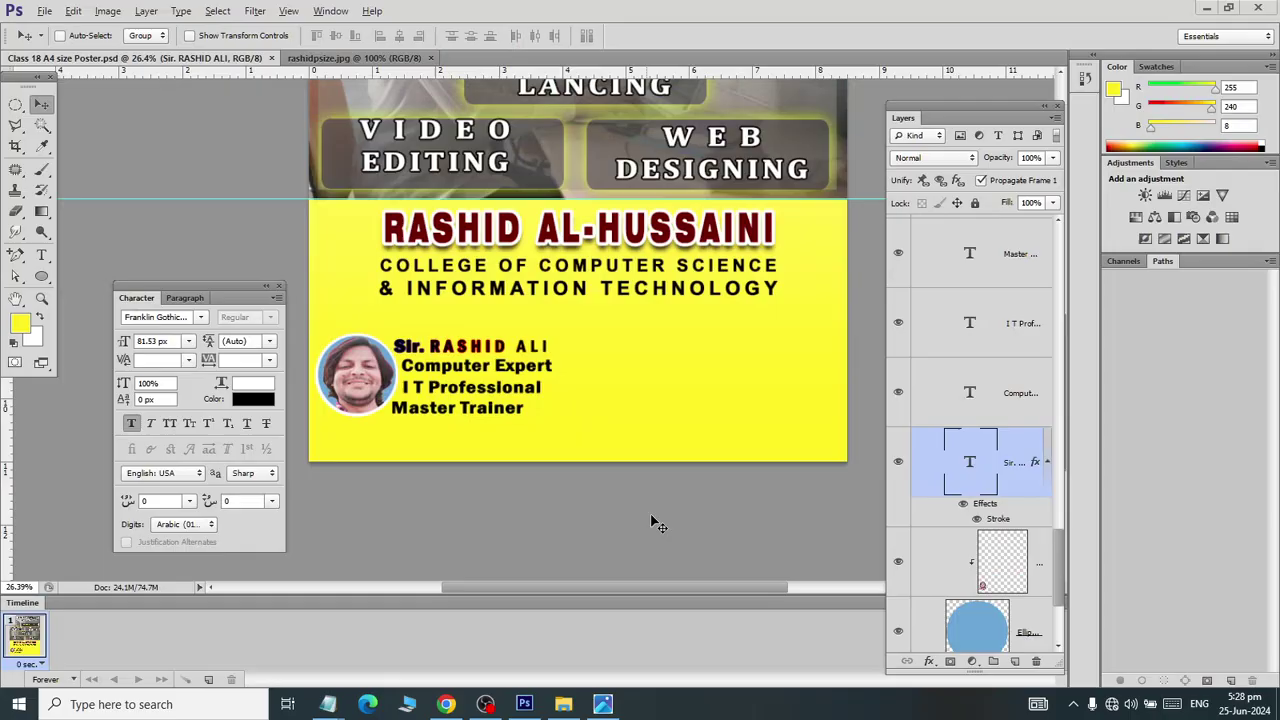
scroll(468, 357, up, 3)
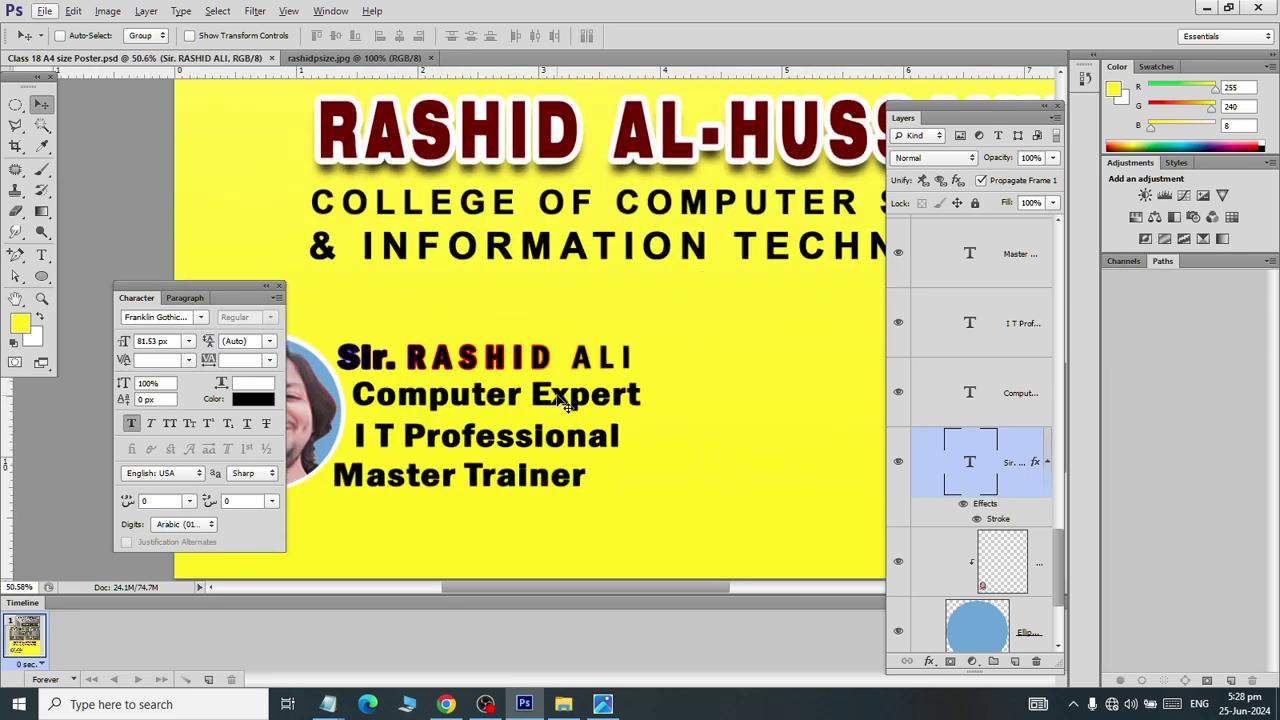
scroll(558, 398, down, 2)
key(alt+Tab)
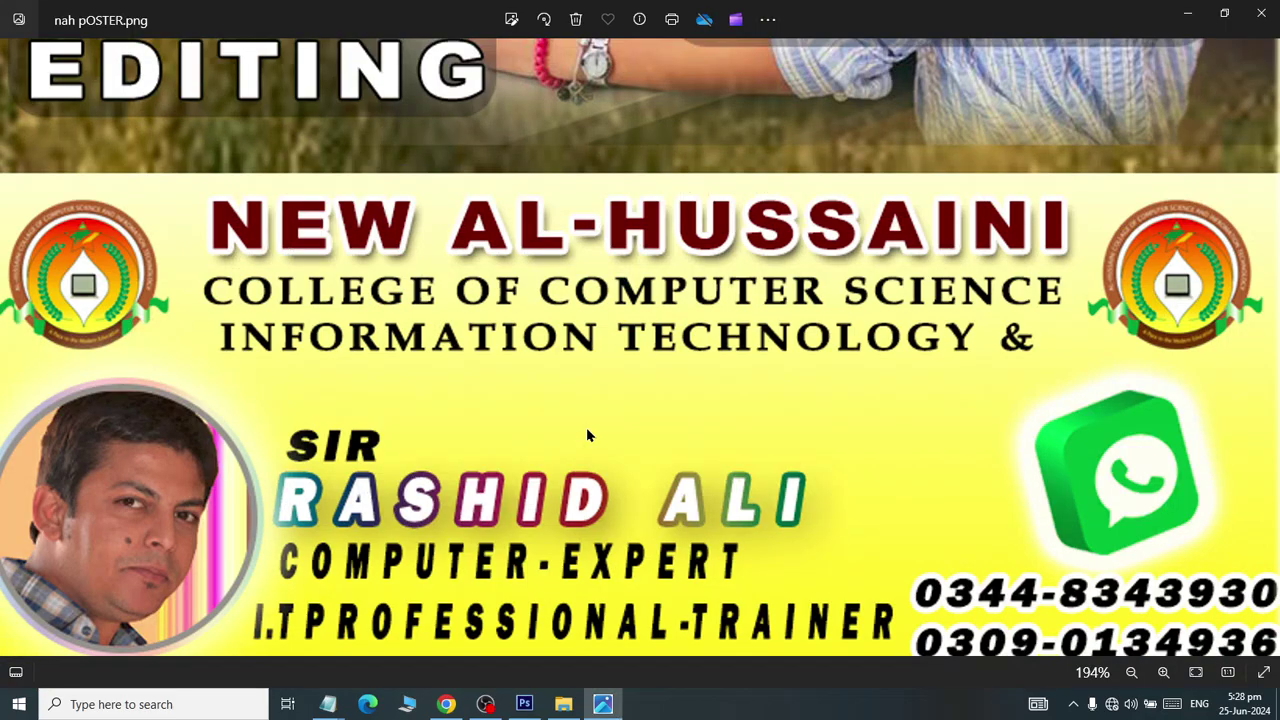
key(alt+Tab)
scroll(587, 431, down, 2)
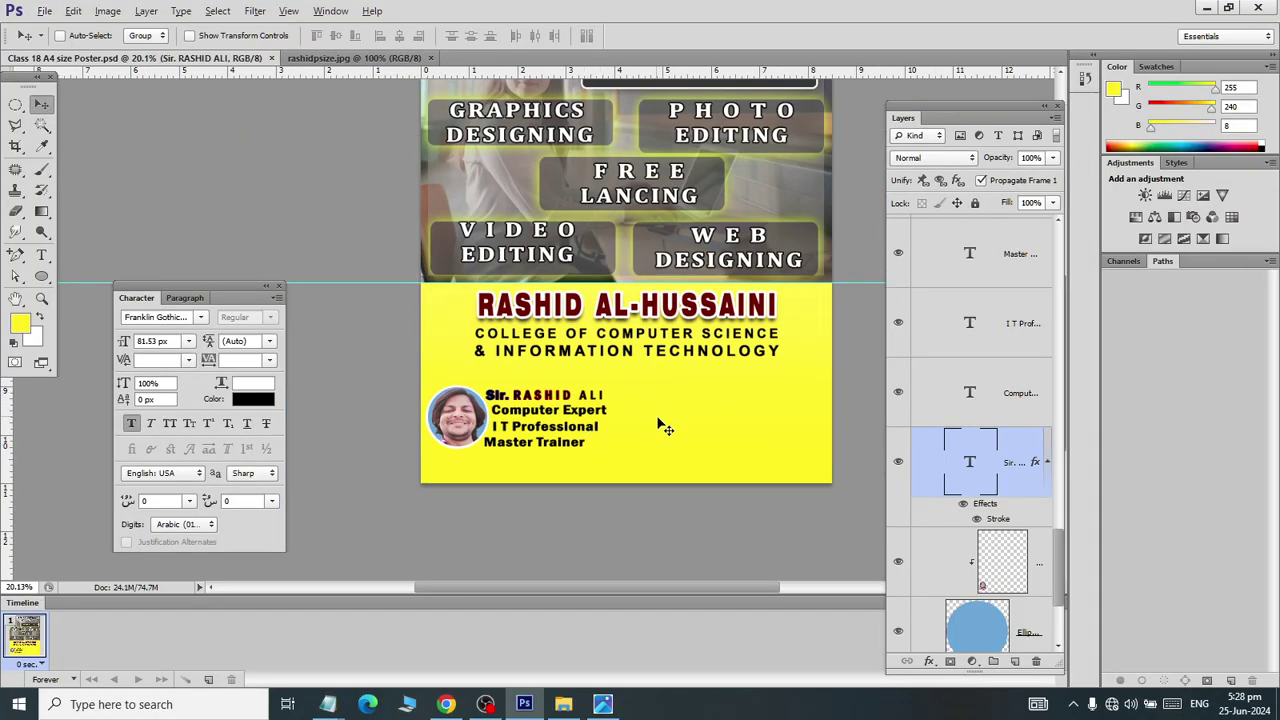
key(alt+Tab)
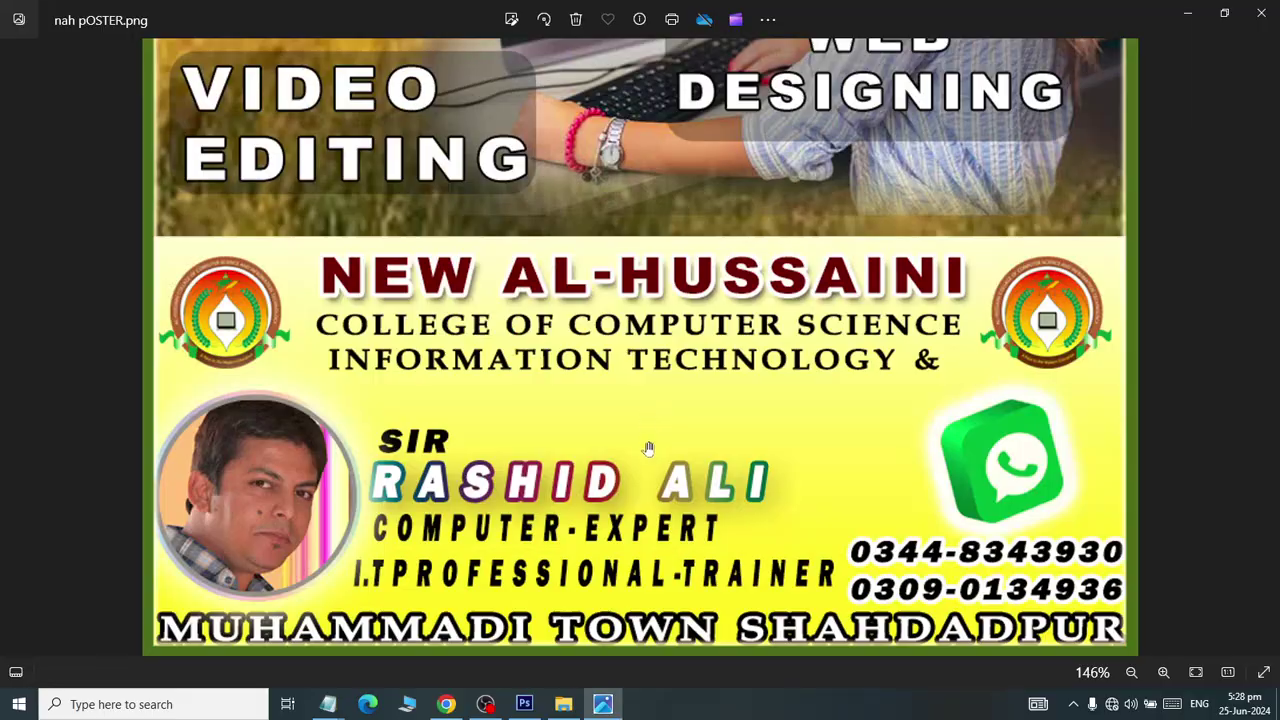
scroll(680, 467, down, 2)
key(alt+Tab)
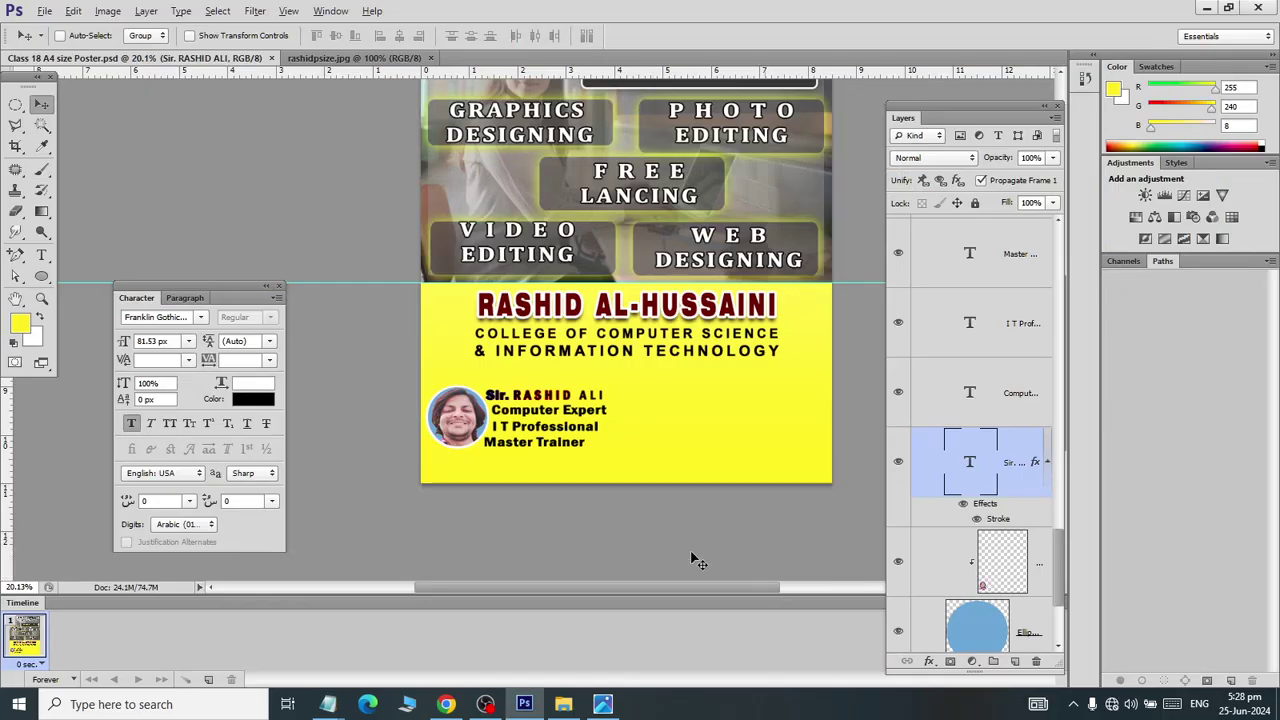
scroll(1016, 498, down, 3)
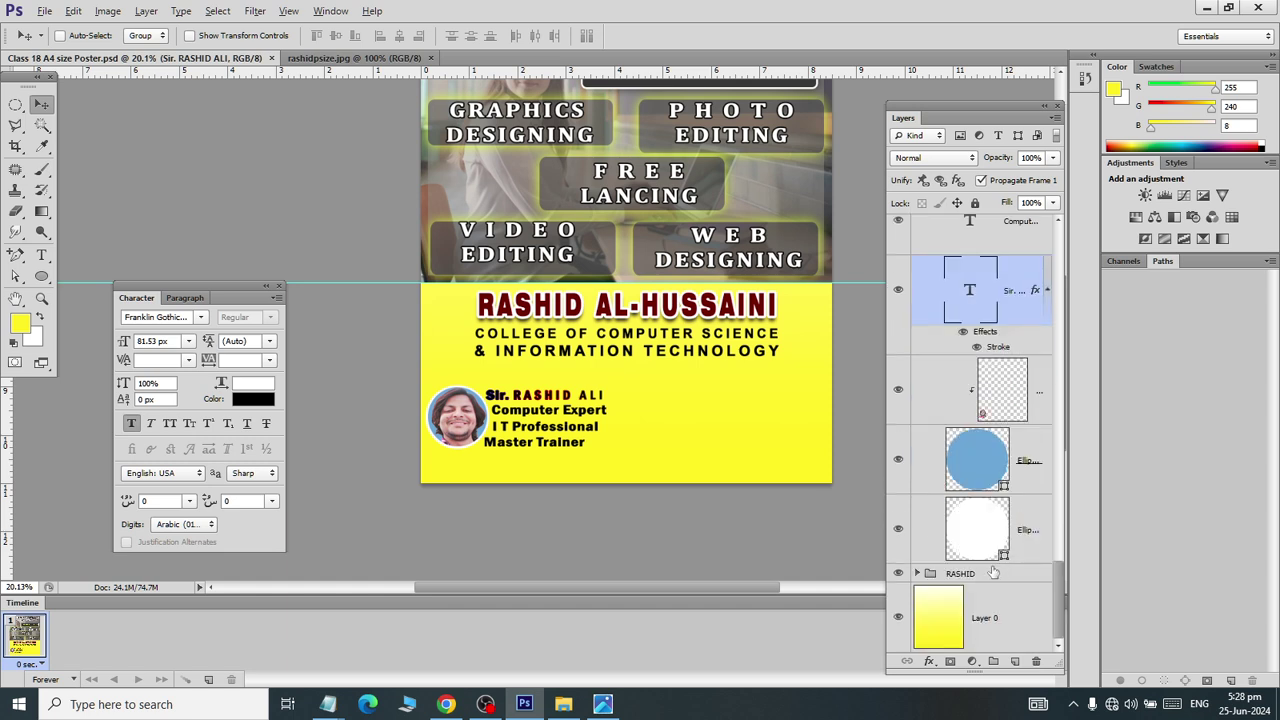
scroll(993, 572, up, 8)
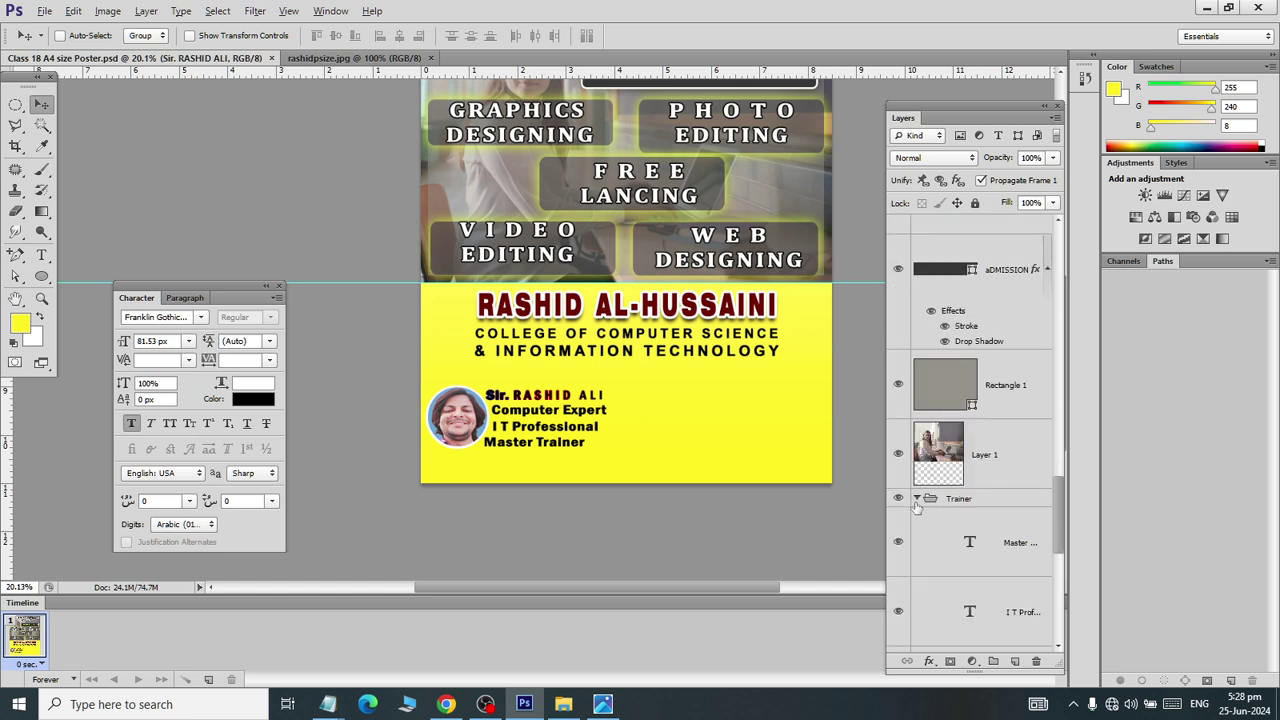
click(916, 500)
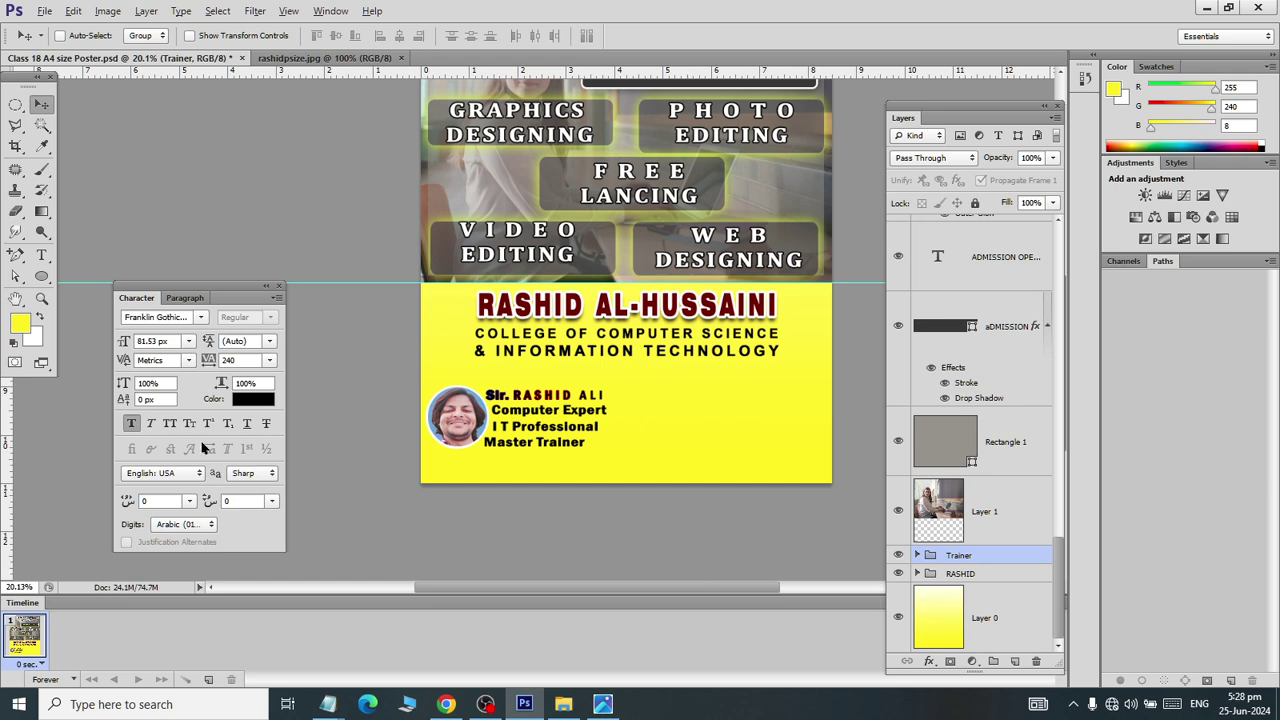
- Type 'Muhammadi Town Shahdadpur' below Master Trainer and set it to All Caps
click(41, 255)
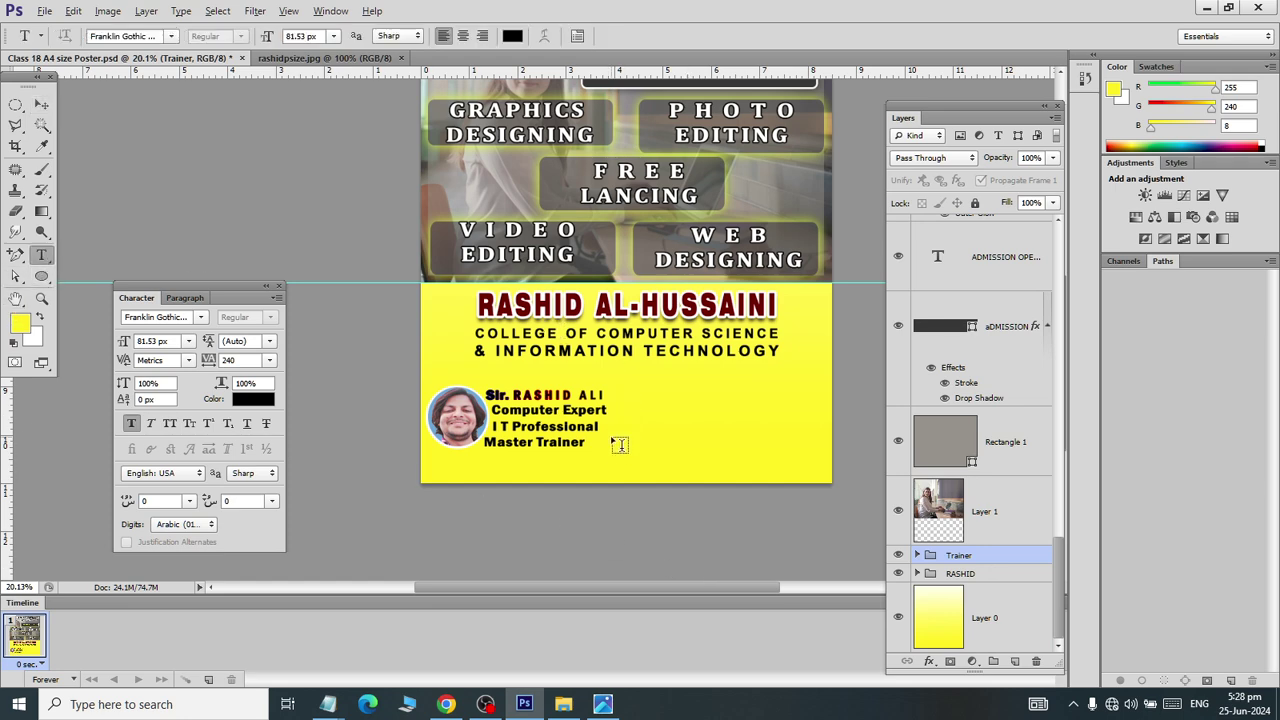
click(594, 468)
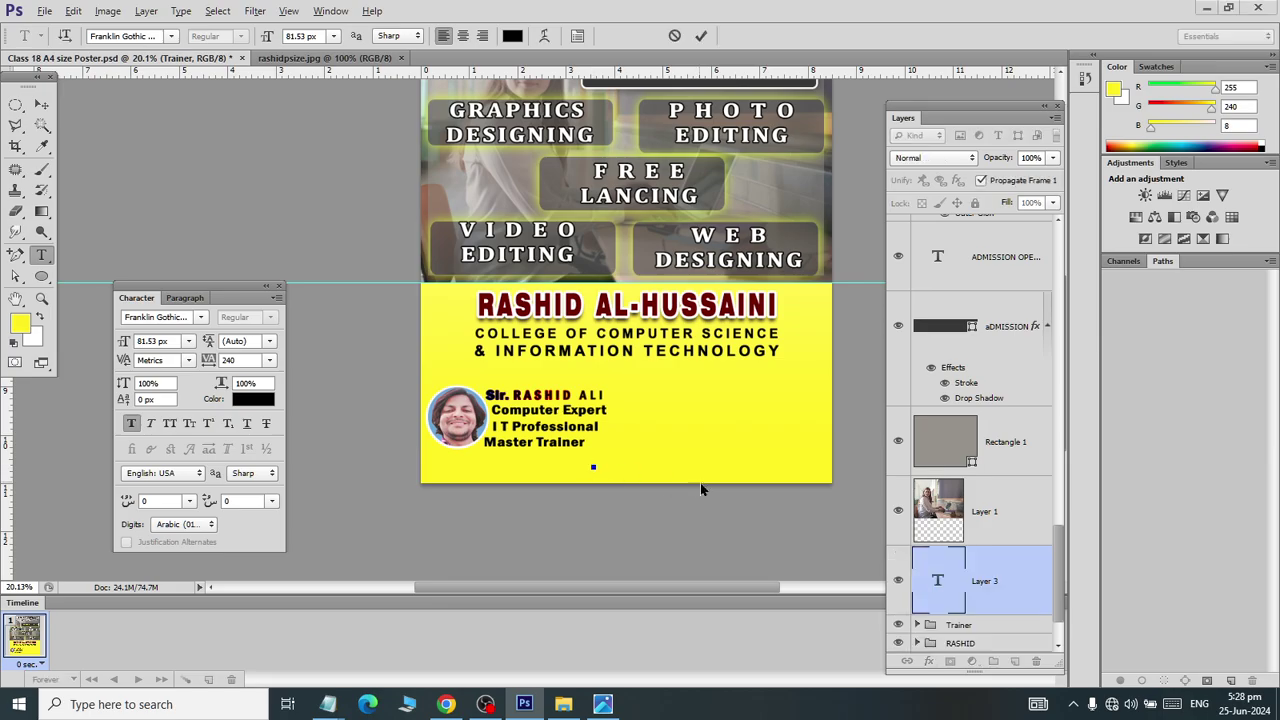
key(alt+Tab)
key(alt+Tab)
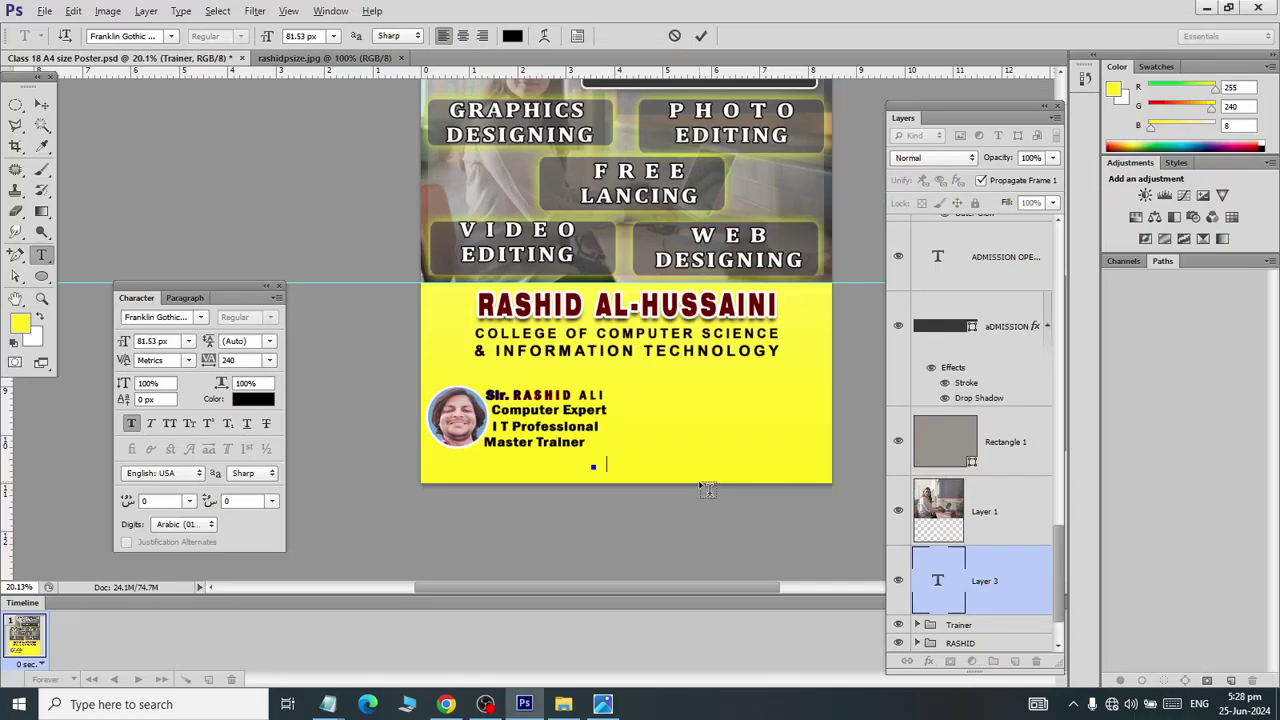
text(Muhammadi T)
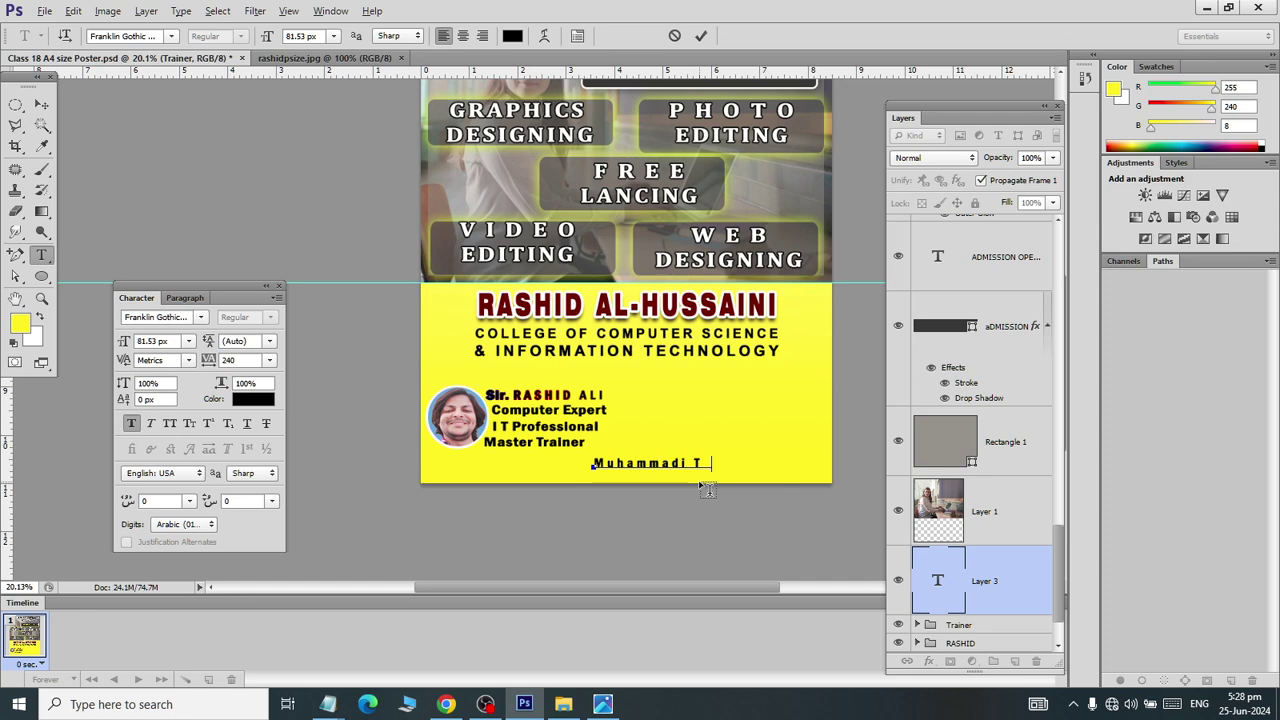
text(own Shahdadp)
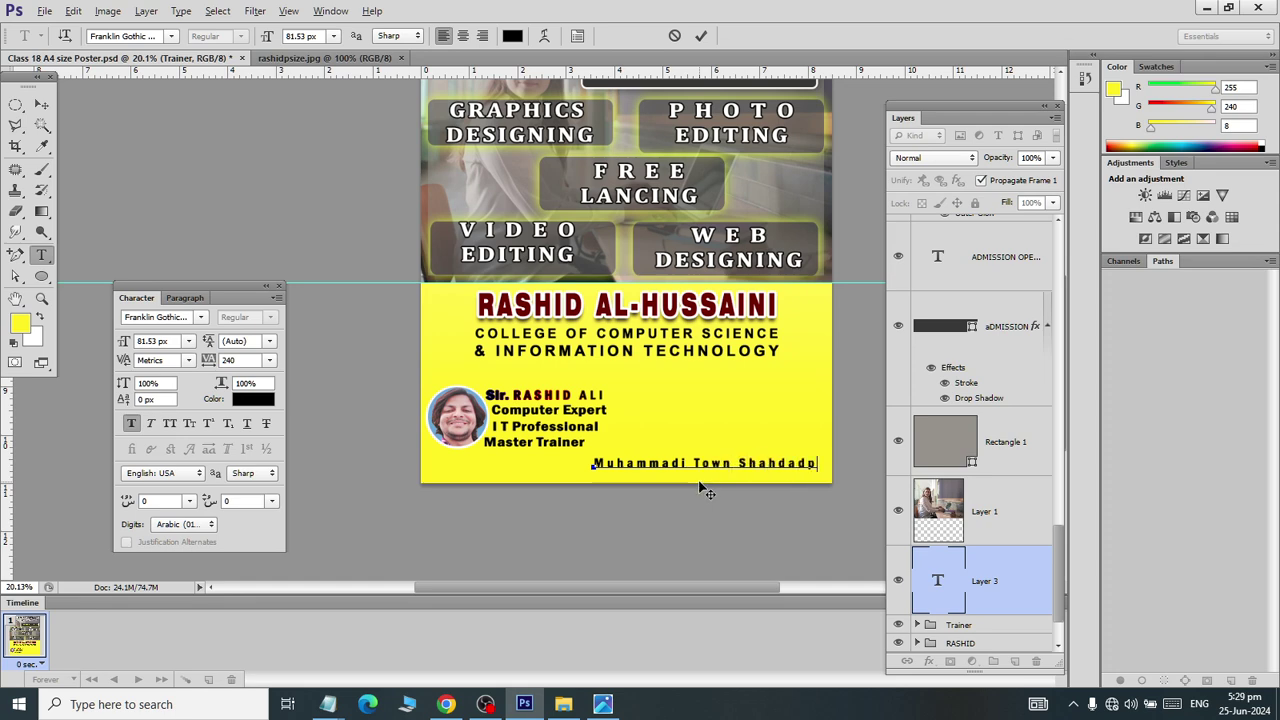
text(ur)
key(ctrl+a)
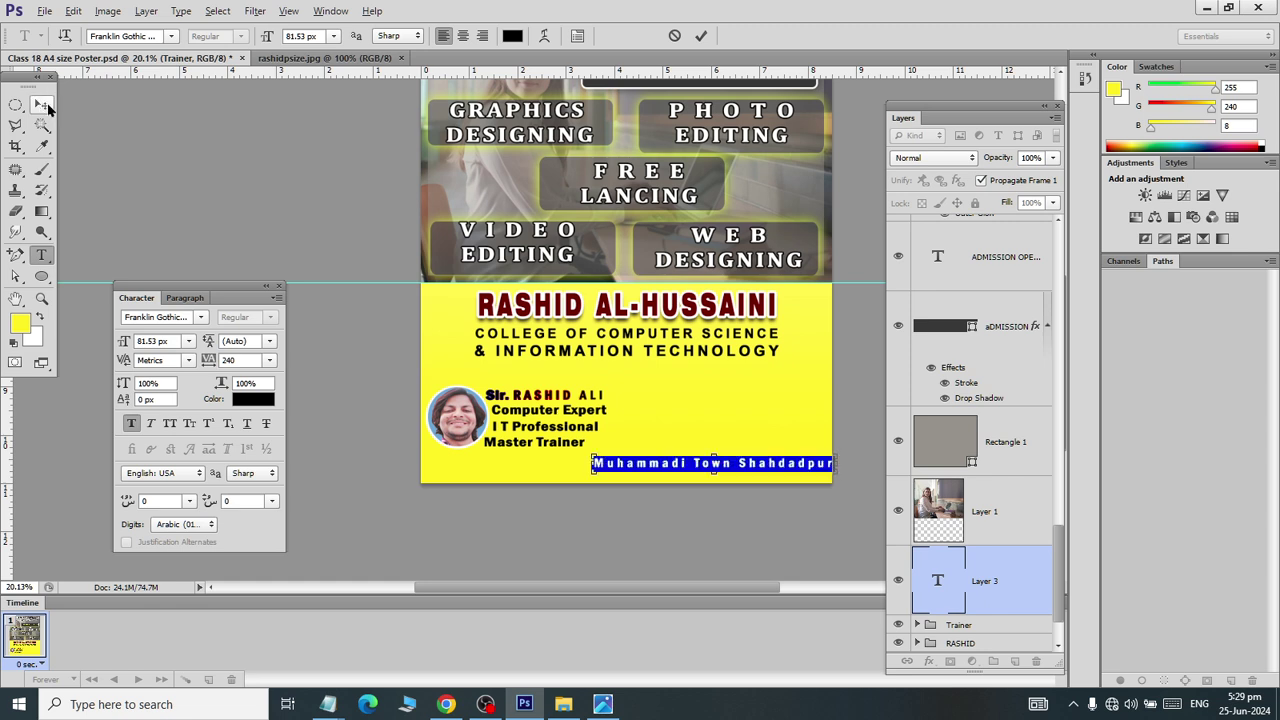
click(169, 424)
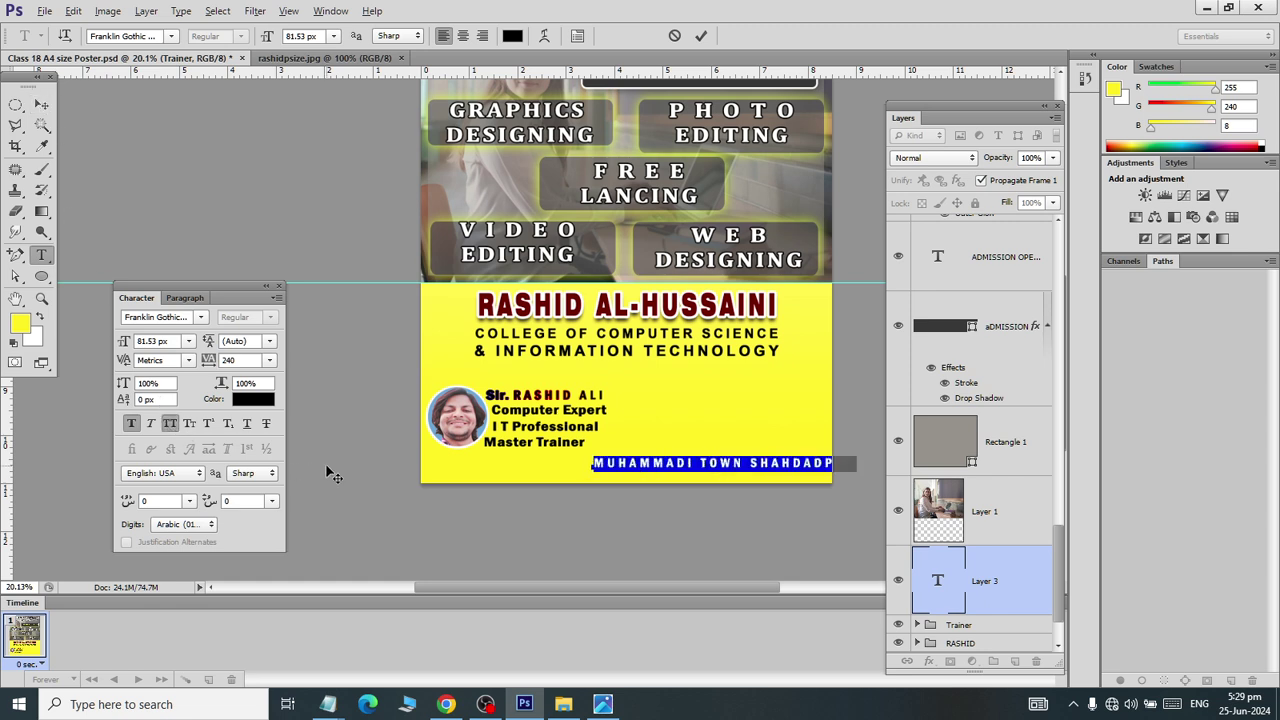
click(41, 104)
key(ctrl+t)
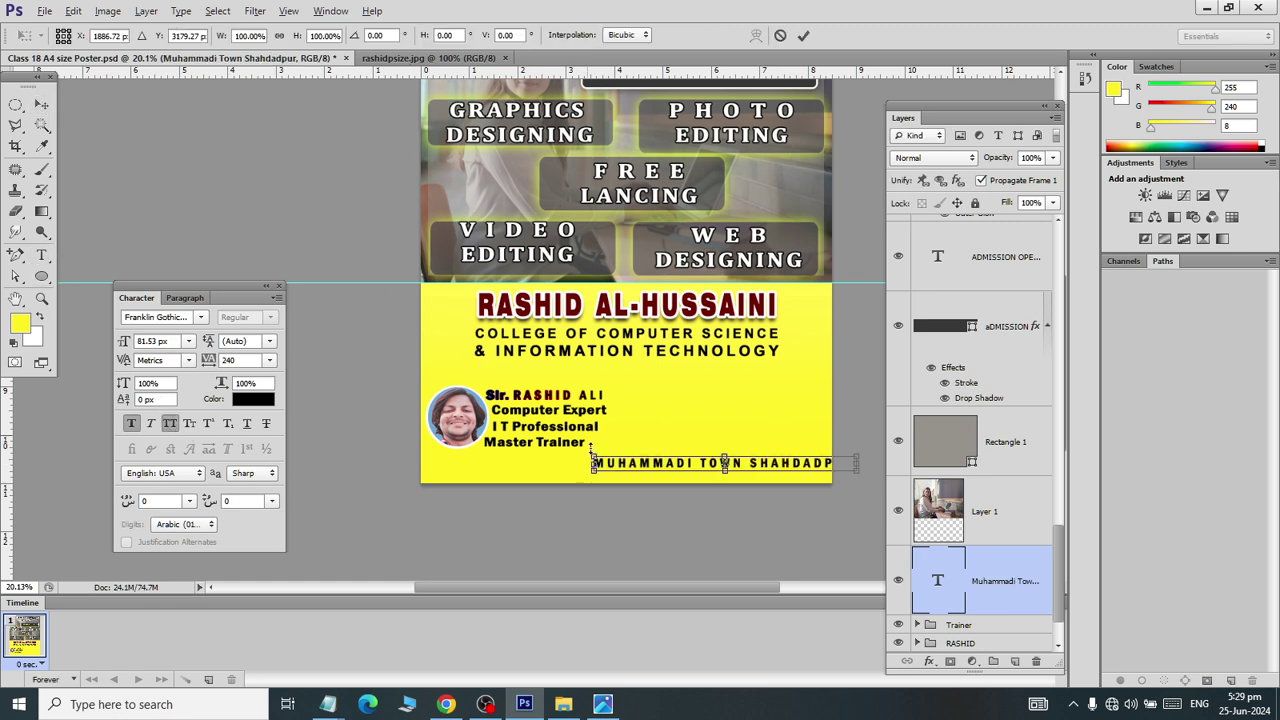
- Move and scale the address line until it spans nearly the panel's full bottom width
drag(662, 472, 506, 480)
drag(705, 478, 750, 468)
drag(632, 465, 688, 472)
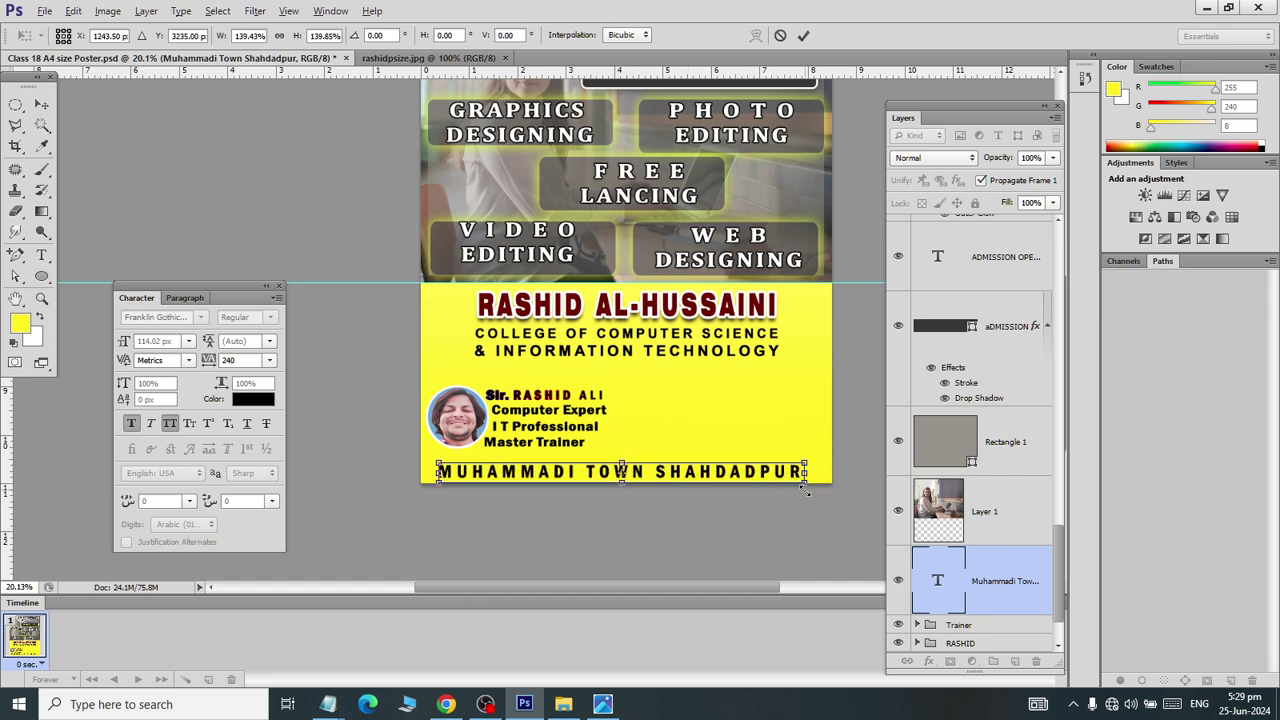
drag(806, 490, 818, 498)
mouse_move(736, 472)
mouse_down()
mouse_move(766, 470)
mouse_move(730, 471)
mouse_up()
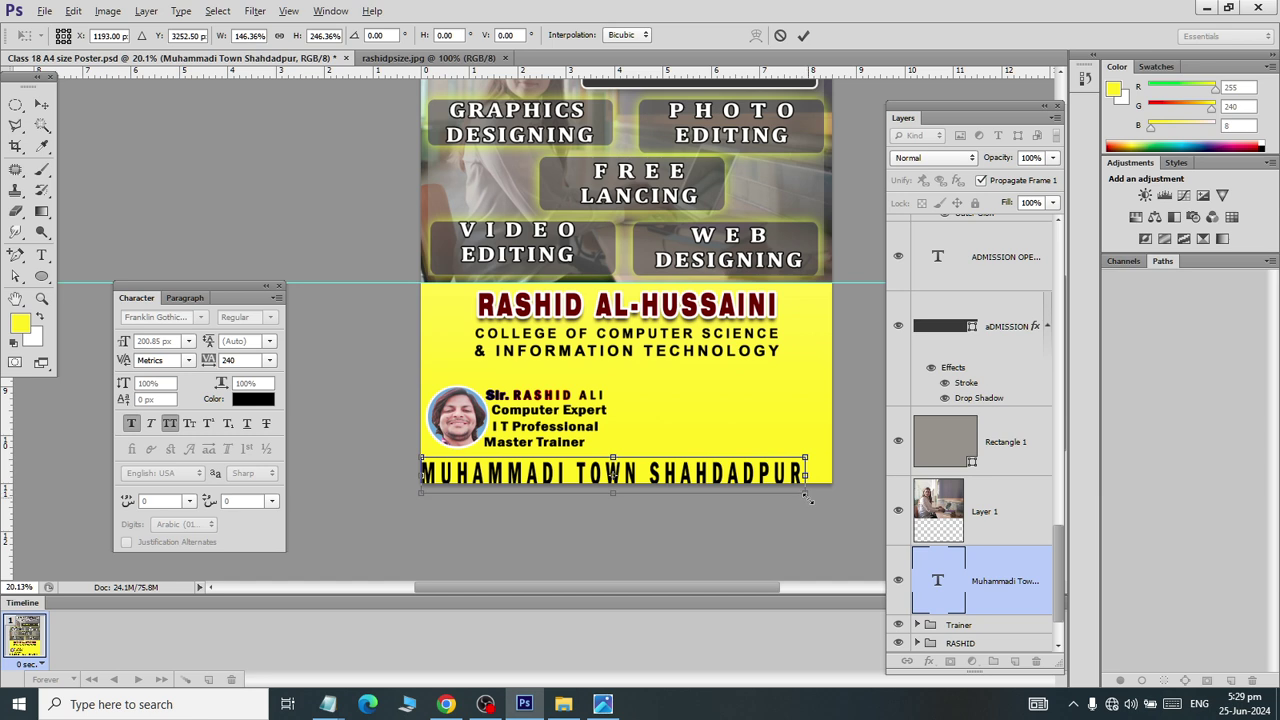
drag(808, 472, 825, 475)
drag(627, 493, 634, 483)
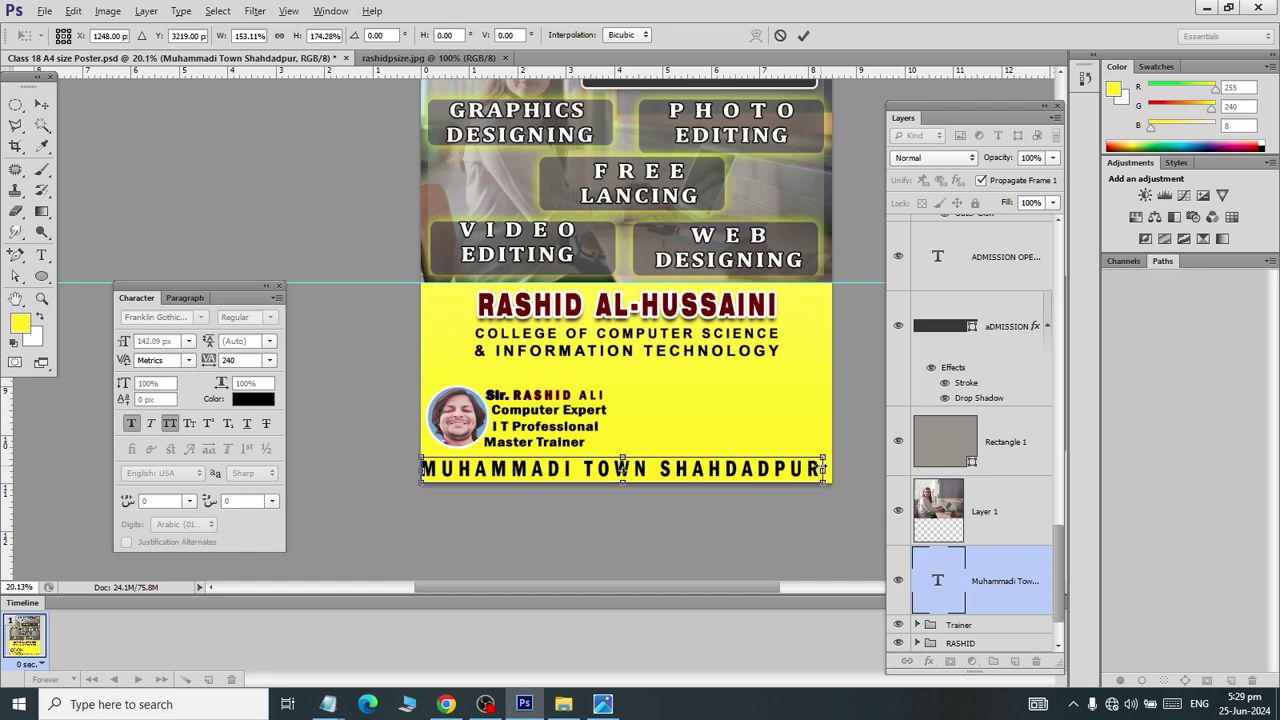
drag(823, 468, 819, 468)
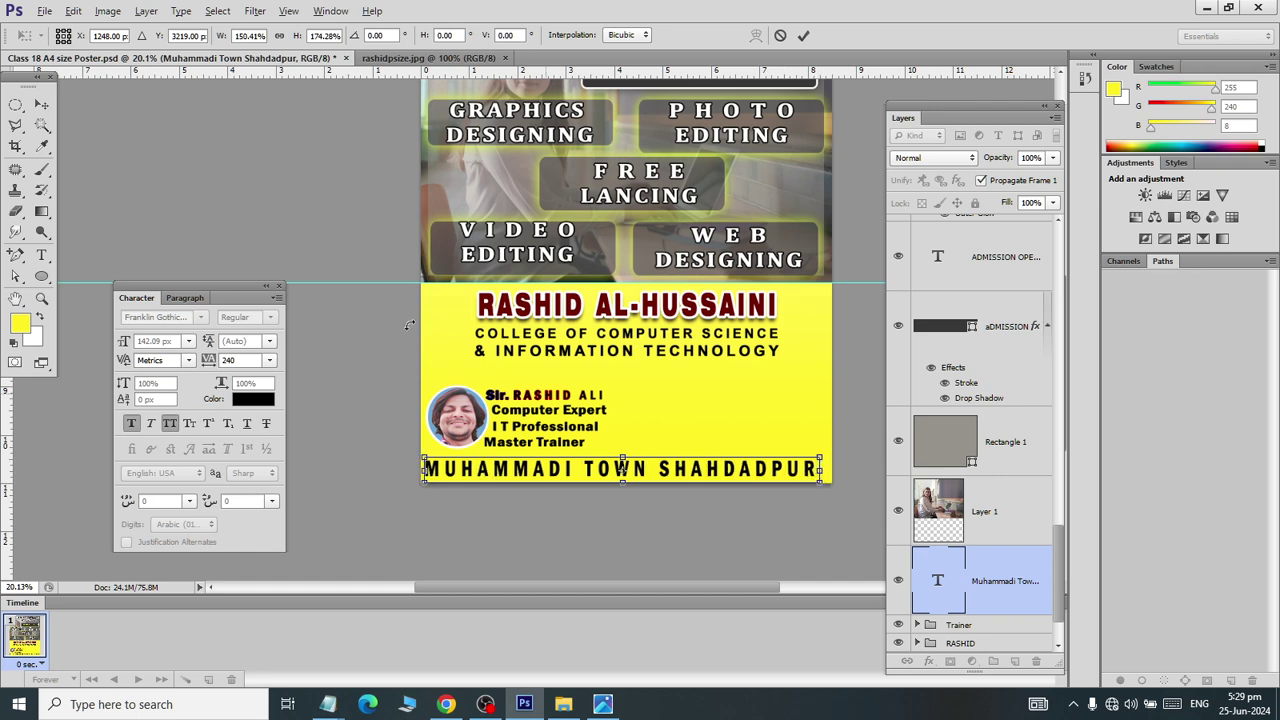
click(44, 106)
- Apply the address line's resize, nudge it right, and save the poster
click(524, 274)
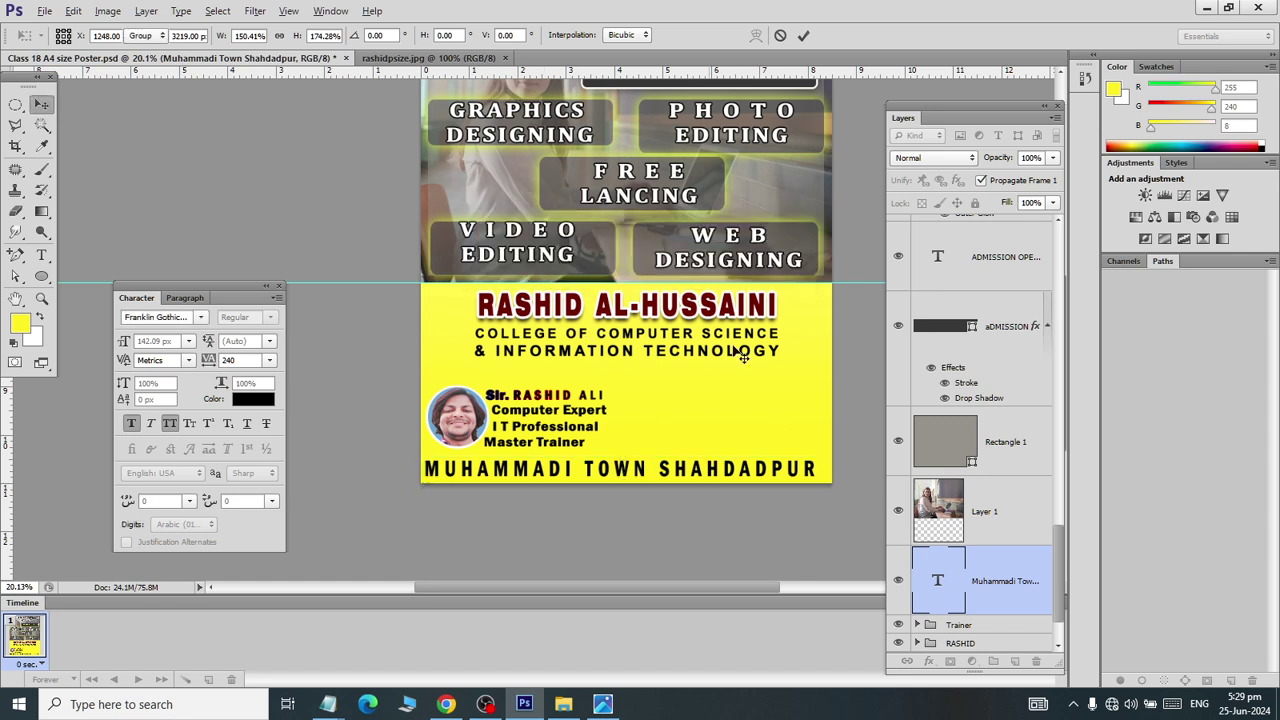
key(shift+Right)
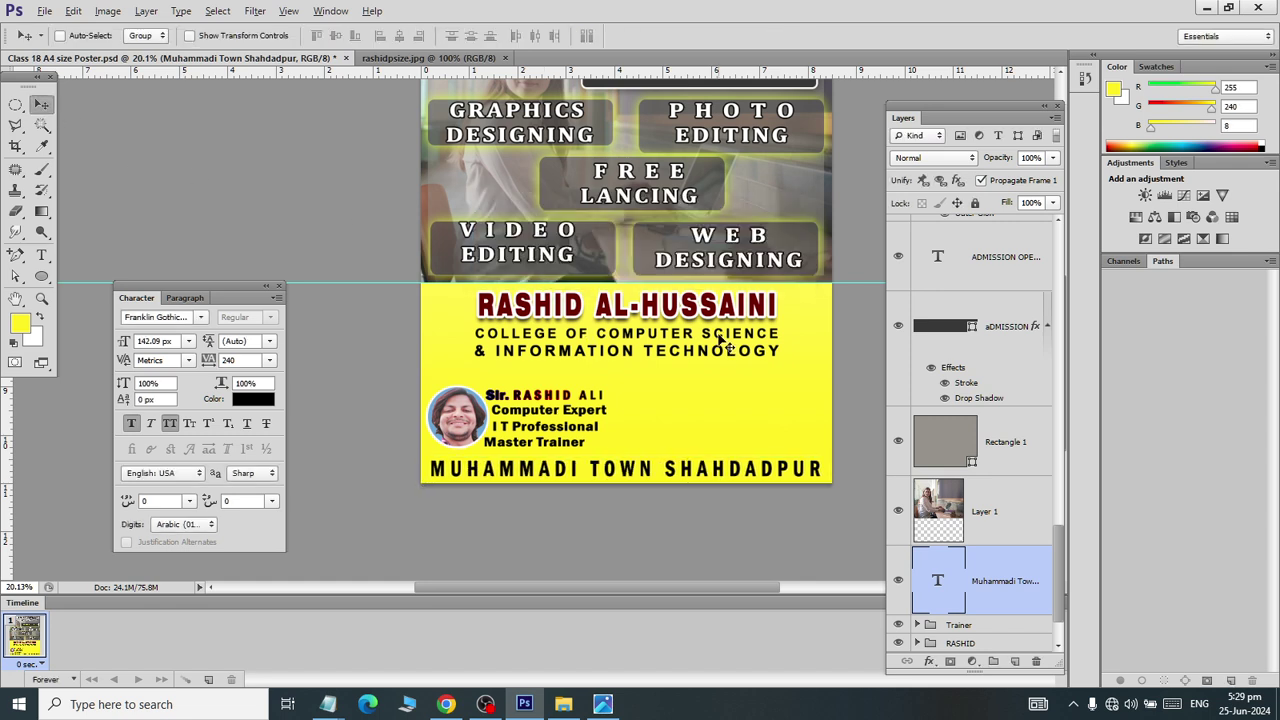
key(ctrl+s)
- Compare with the reference poster in Photos, then bring up Photoshop's Open dialog
key(alt+Tab)
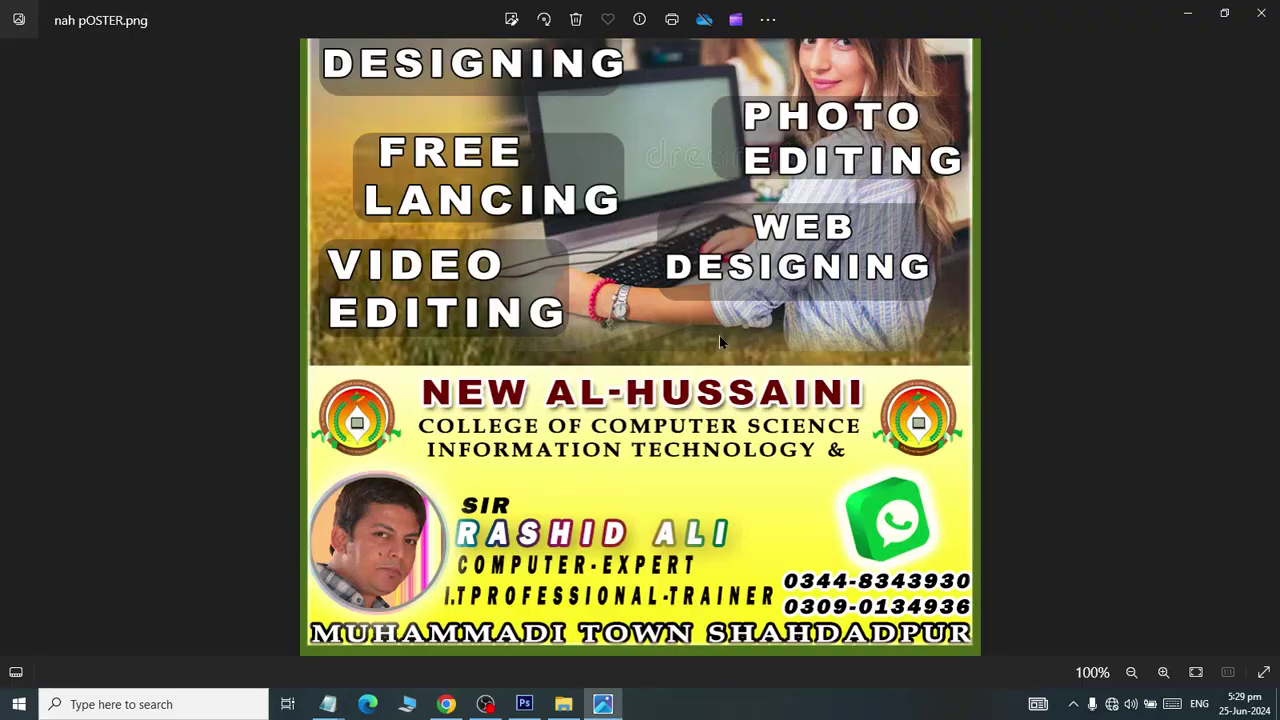
key(alt+Tab)
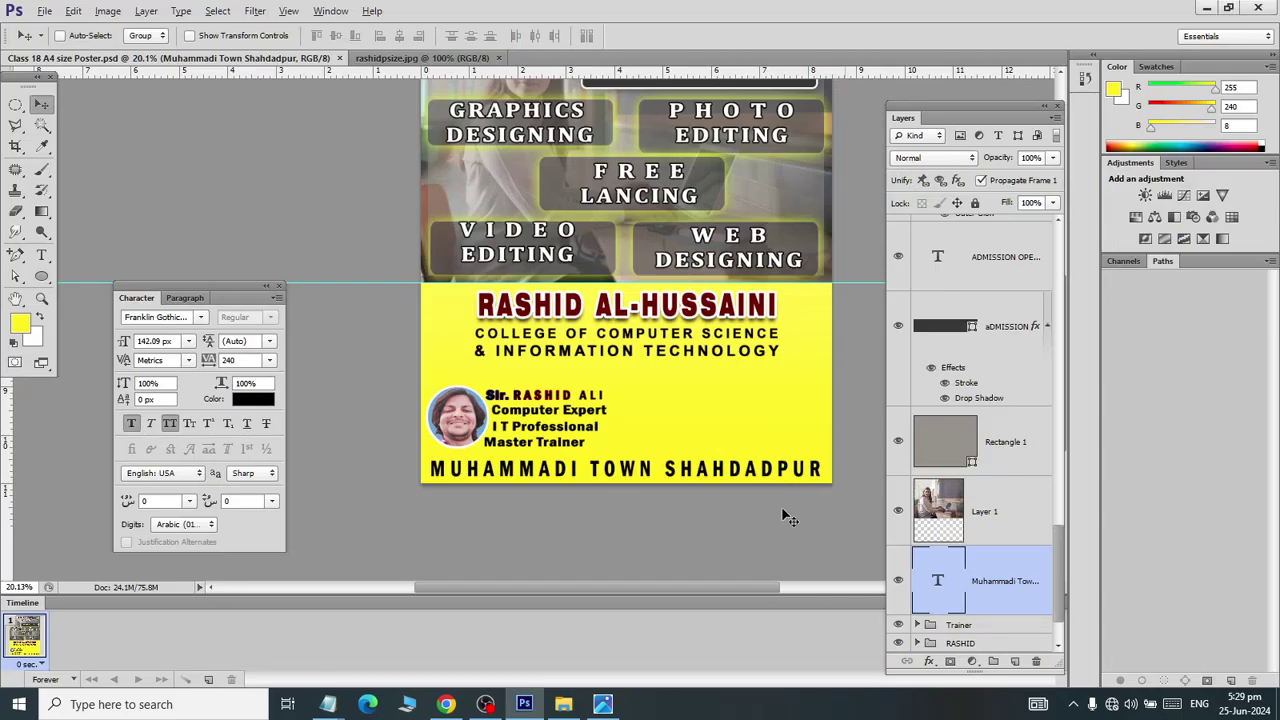
key(alt+Tab)
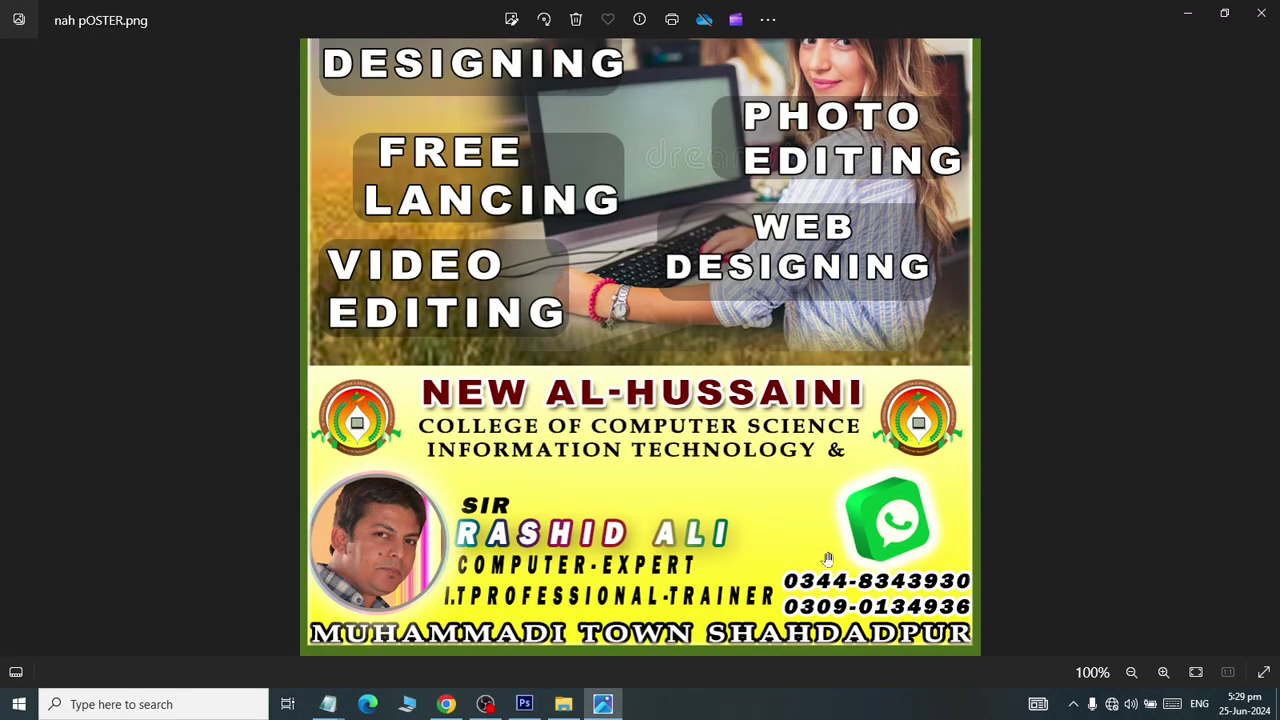
key(alt+Tab)
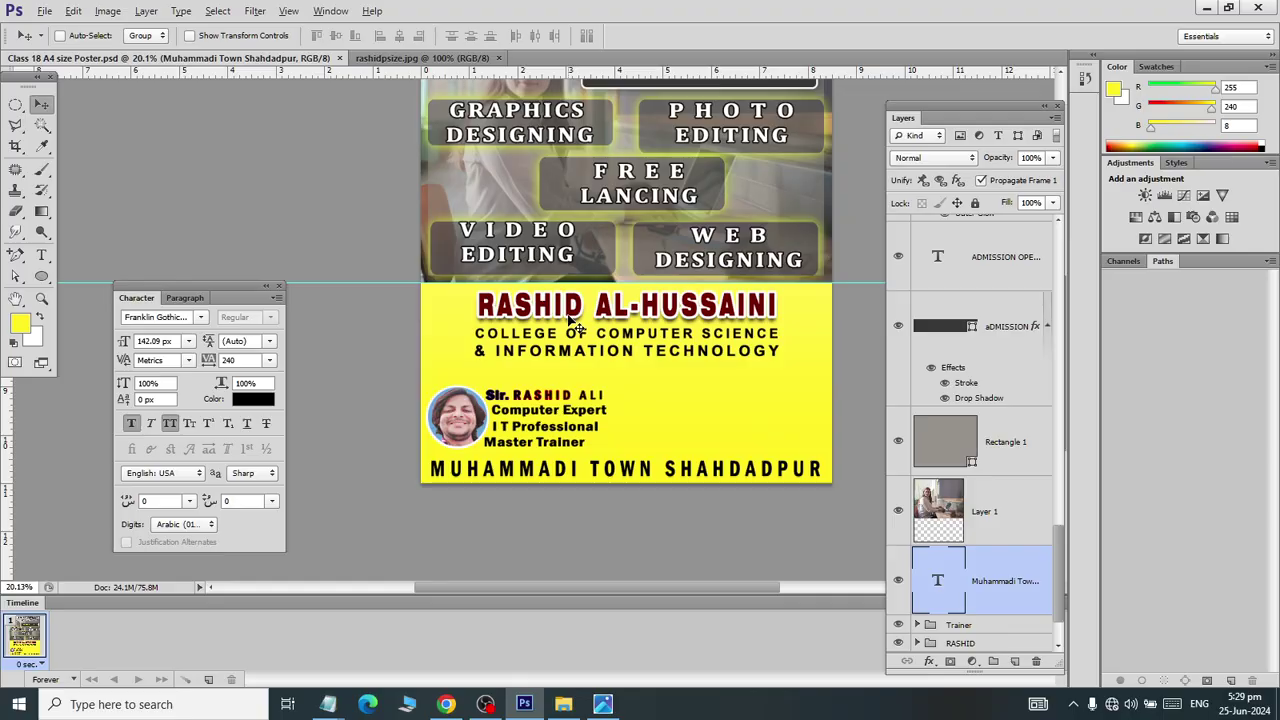
key(ctrl+o)
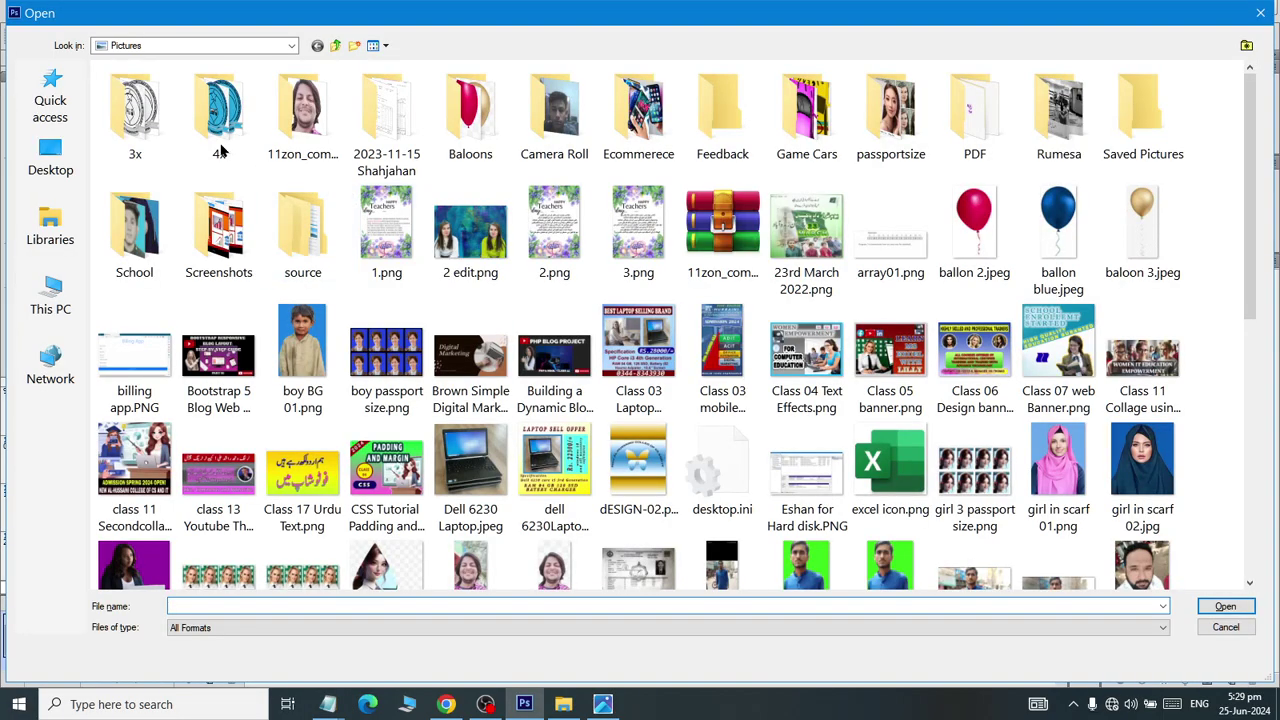
- Open 'Asset 5nah logo.png' from Documents > ai_fILES > NAH LOGO and copy it into the poster
click(219, 110)
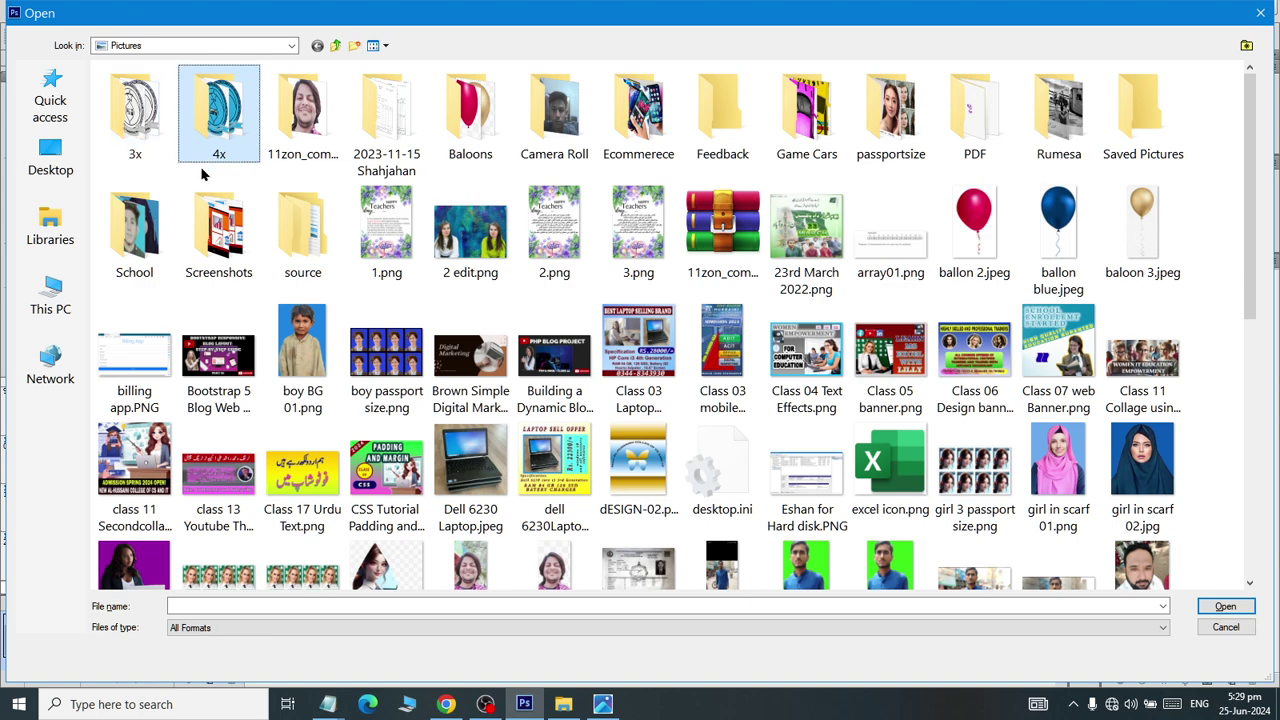
click(50, 229)
double_click(368, 116)
text(ai)
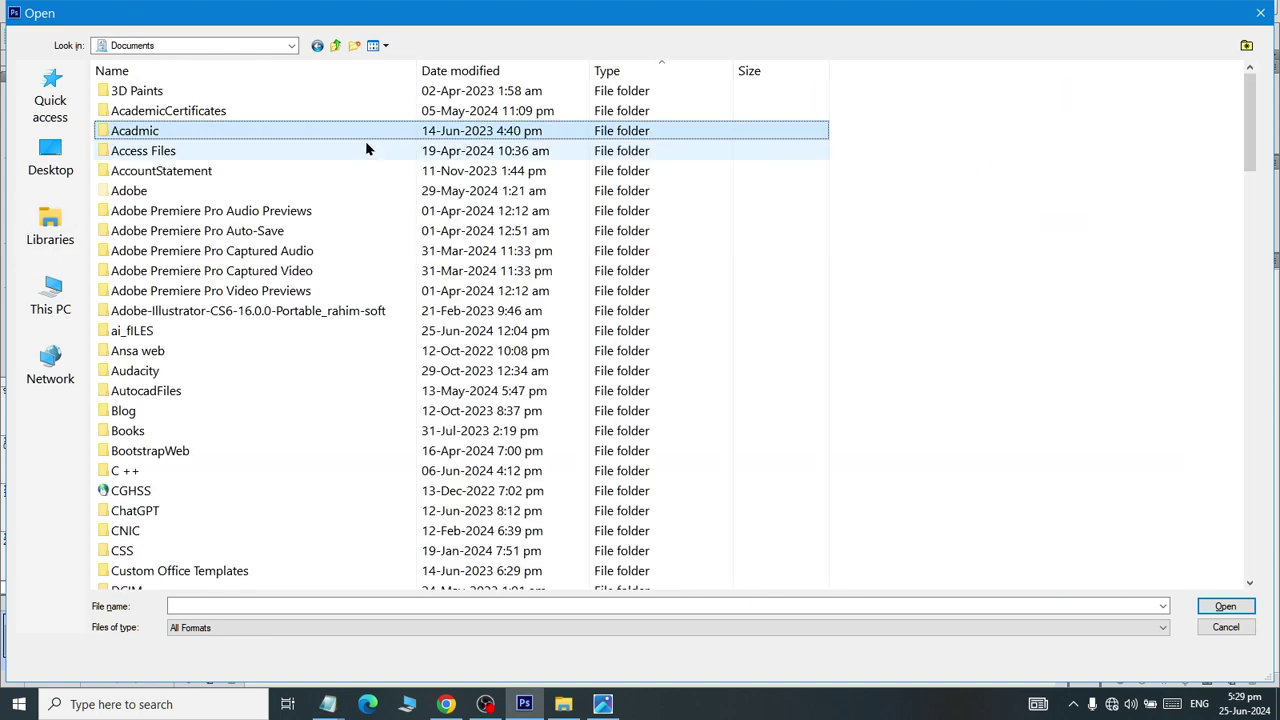
key(Return)
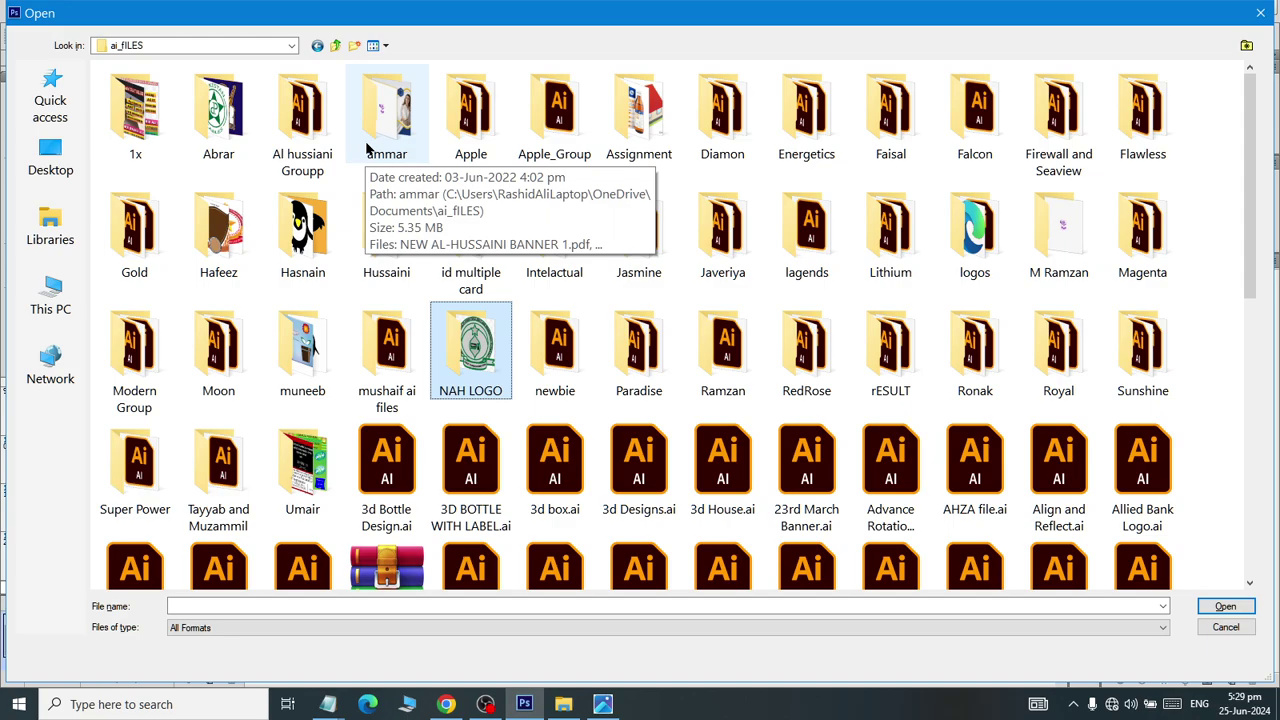
key(Return)
double_click(126, 89)
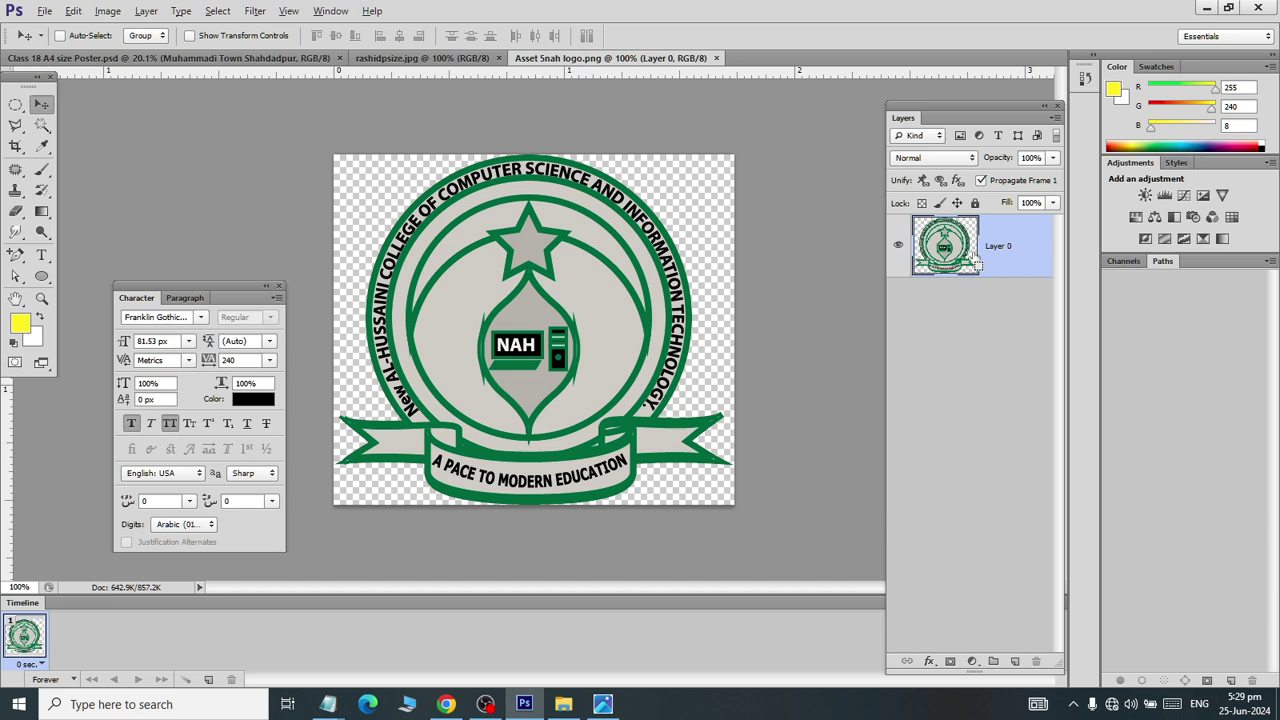
drag(978, 265, 550, 200)
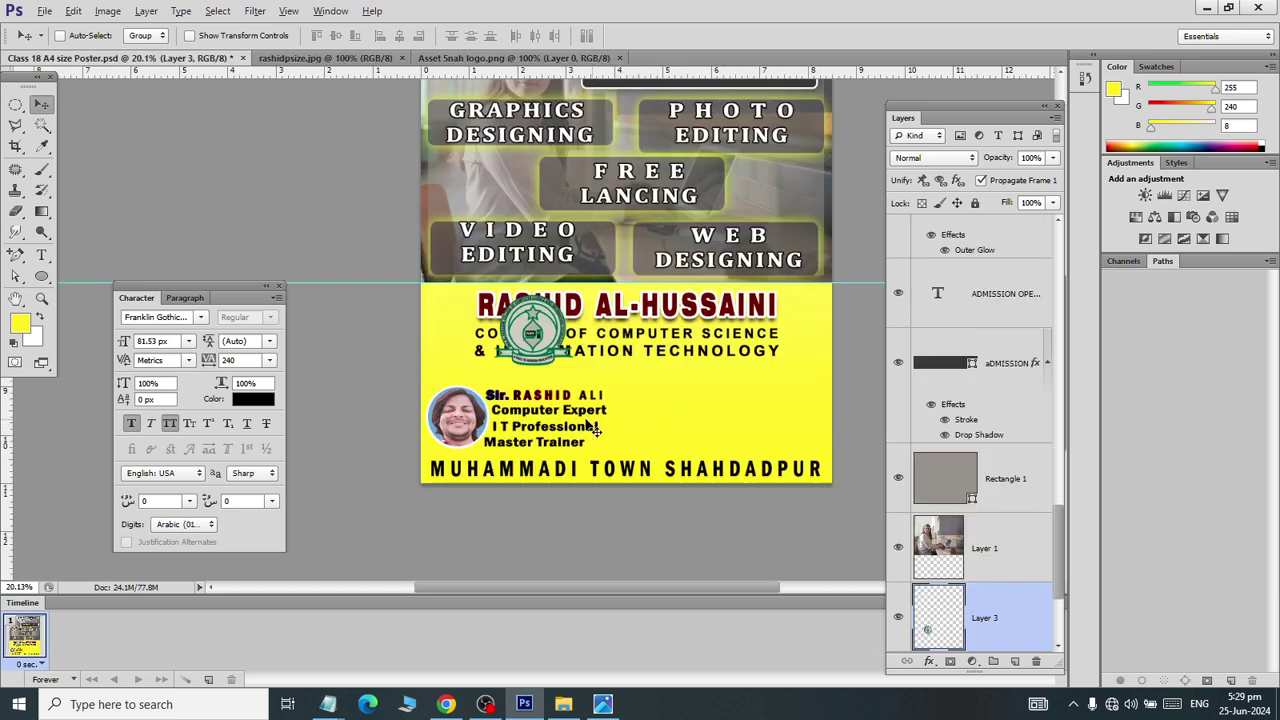
- Scale the pasted logo up over the yellow panel
key(ctrl+t)
drag(575, 363, 648, 430)
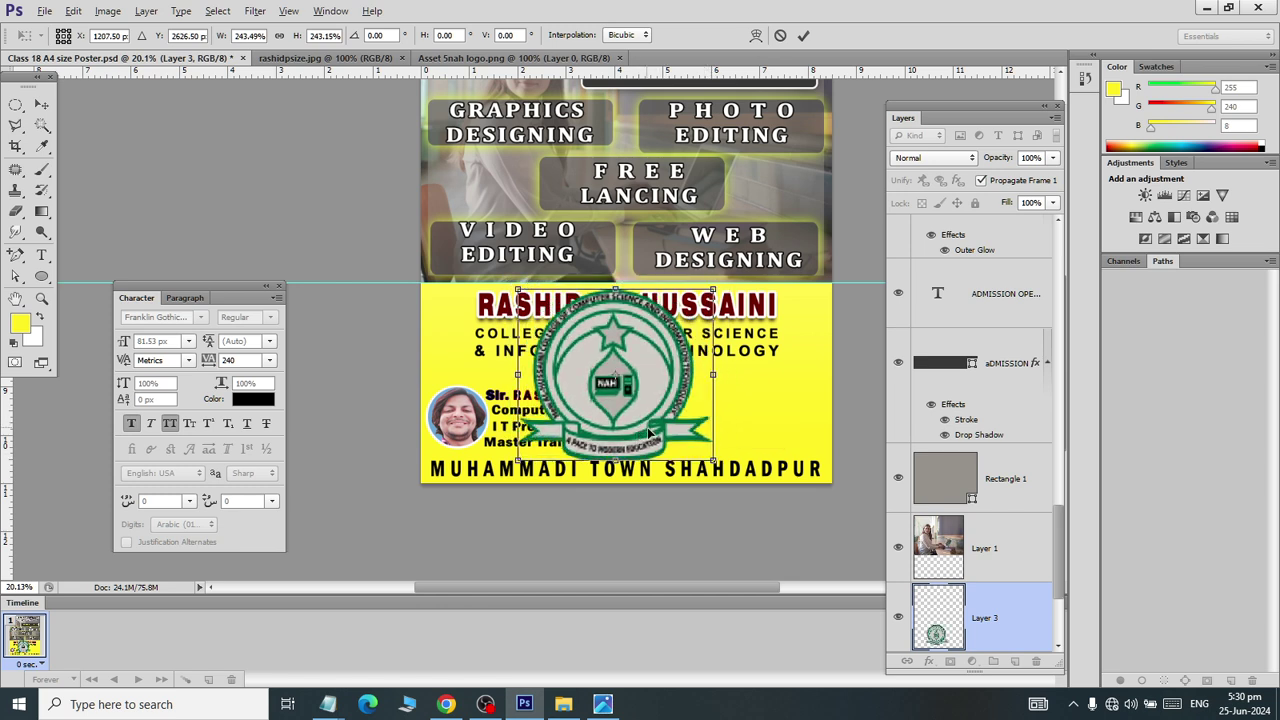
click(41, 104)
click(558, 272)
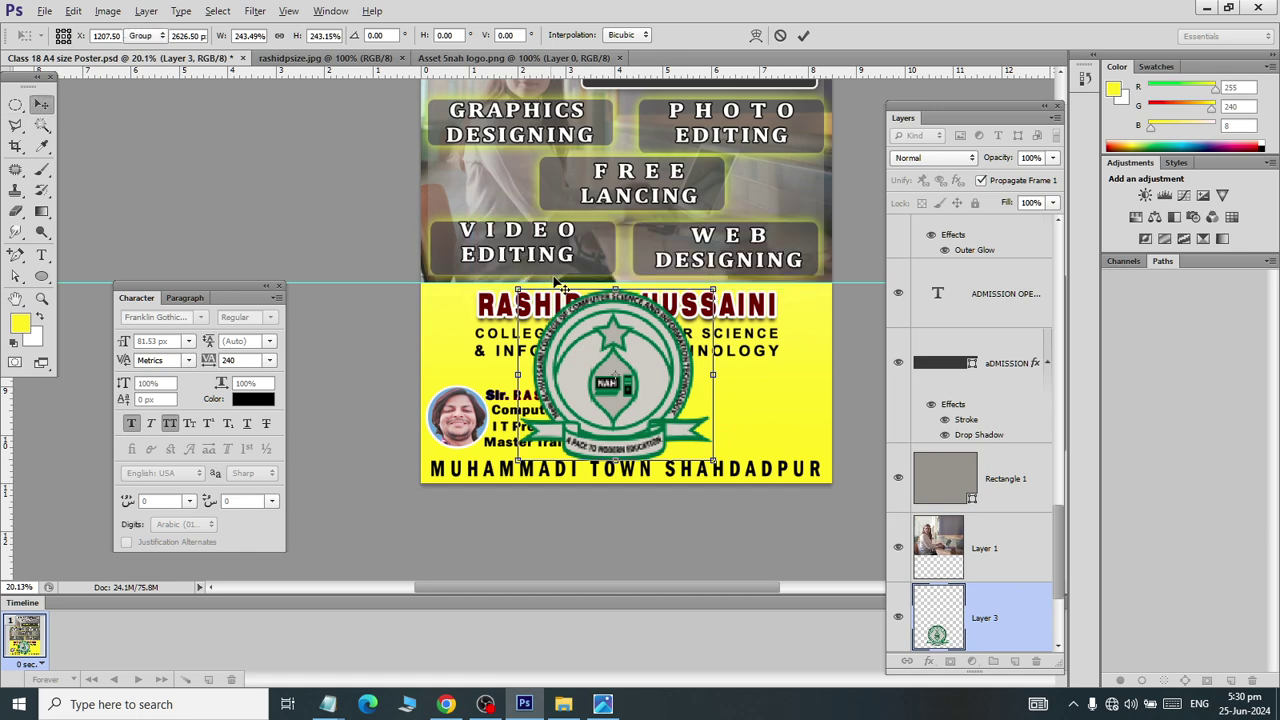
- Move the logo layer below the text layers, set its fill to 30%, and save
scroll(1020, 628, down, 3)
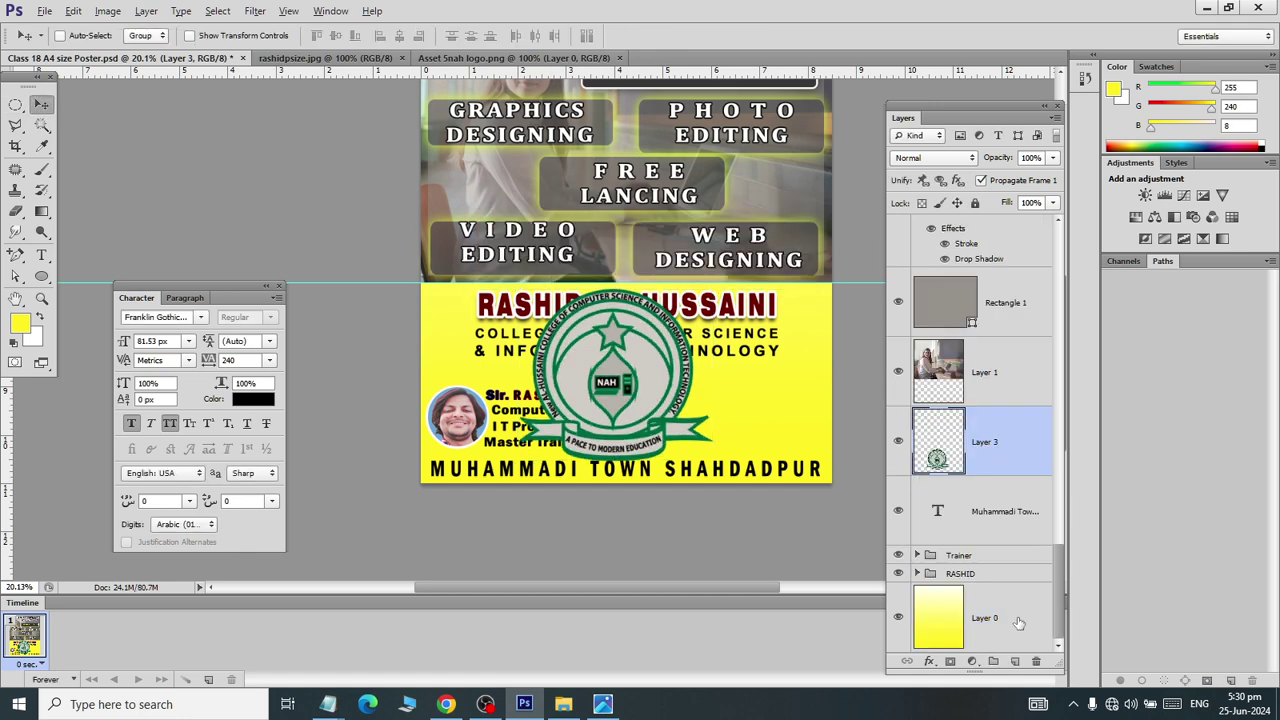
drag(1002, 459, 1004, 596)
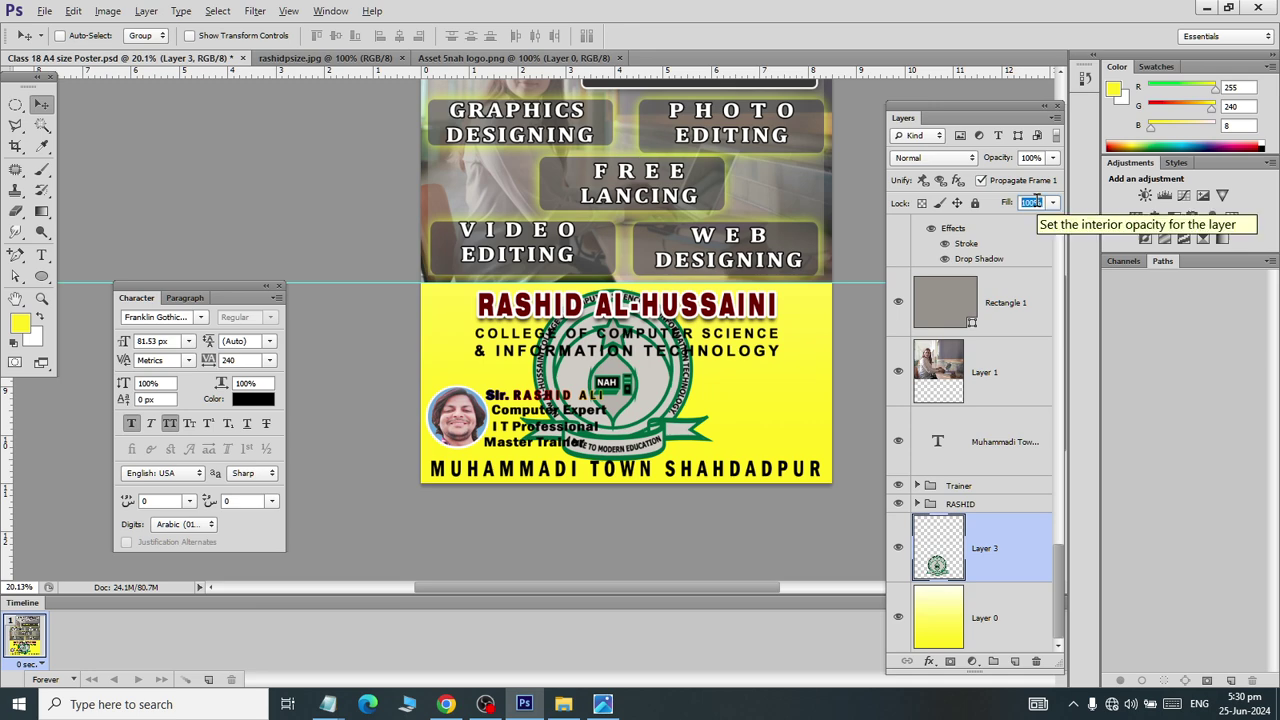
text(30)
key(Return)
key(ctrl+s)
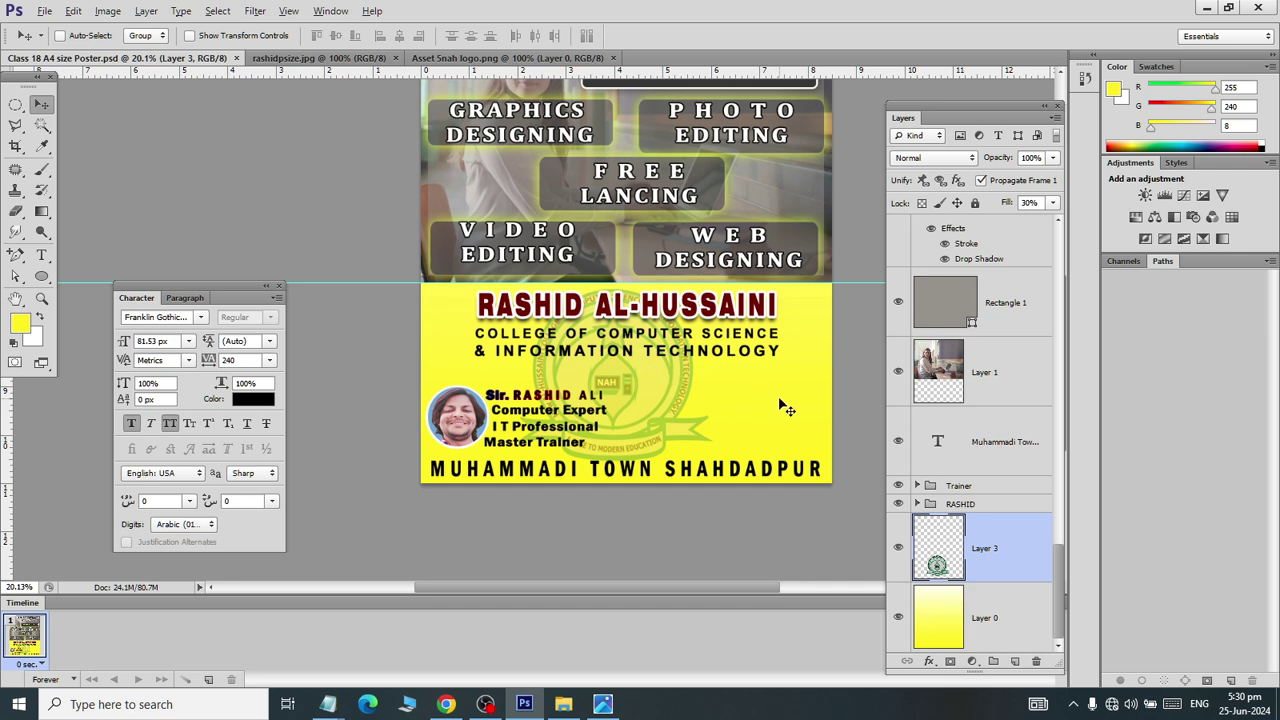
click(930, 661)
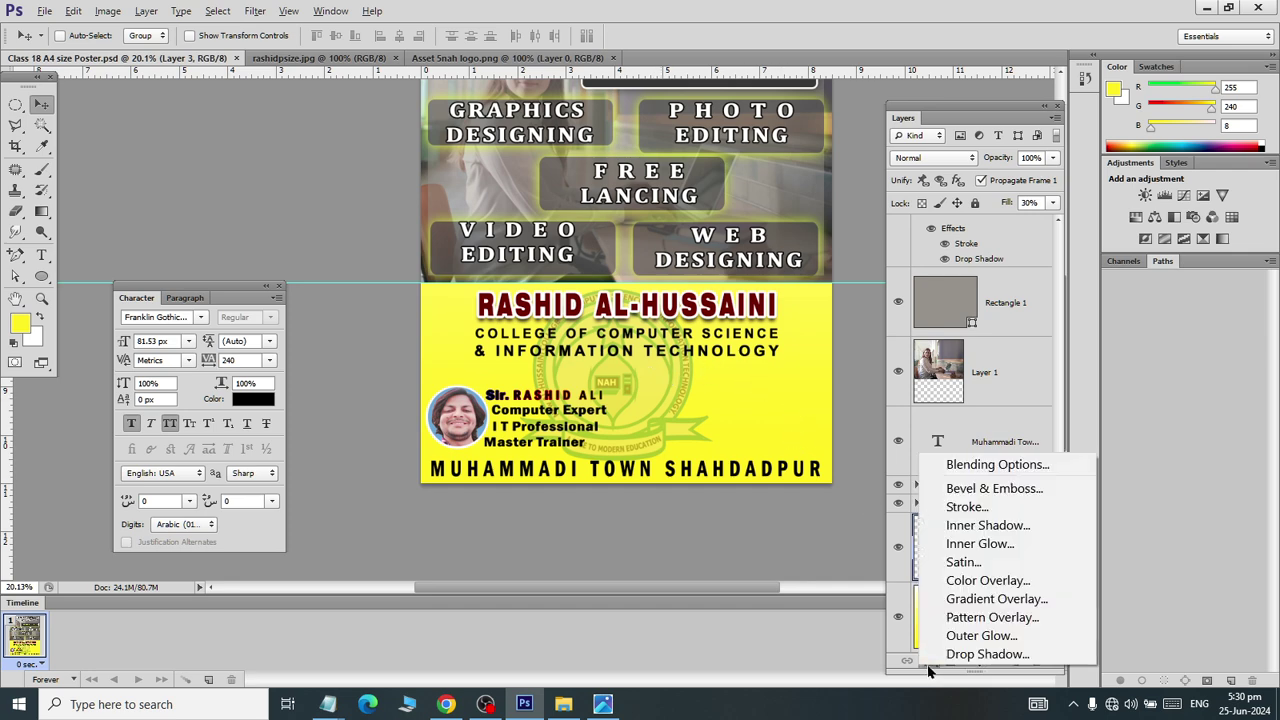
- Give the logo a Drop Shadow of size 35 at 54% opacity, then save
click(986, 461)
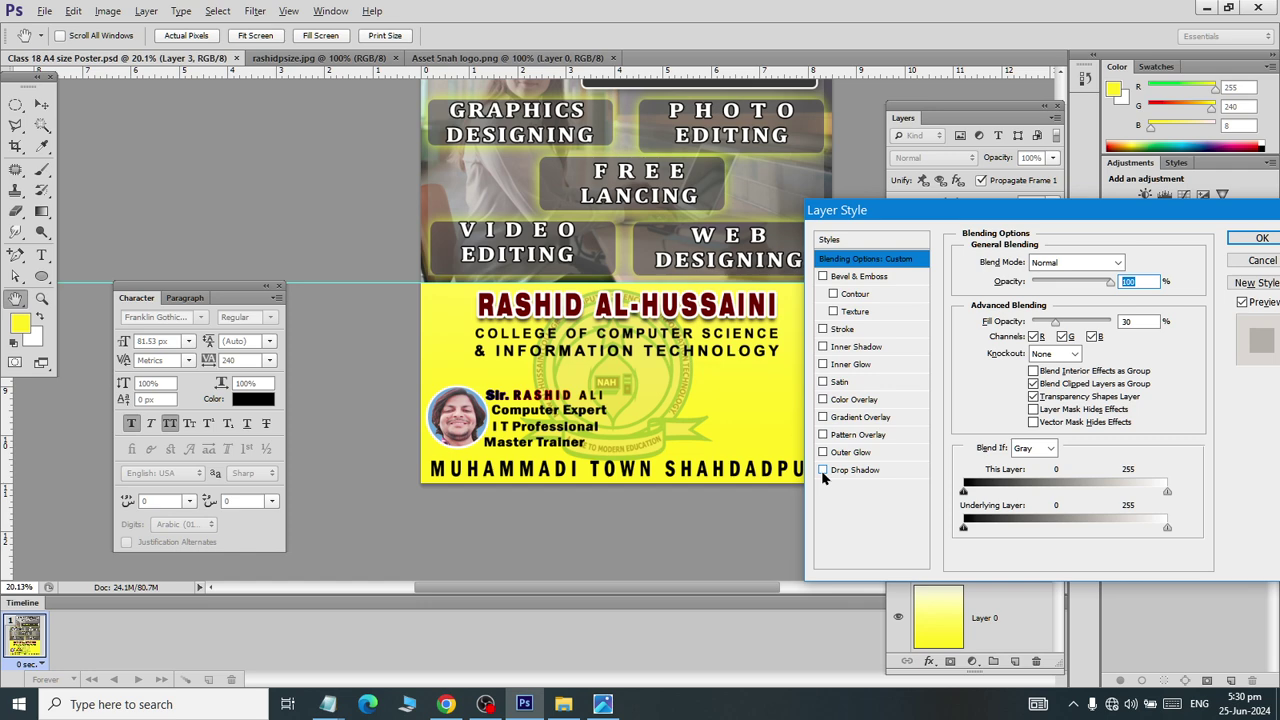
click(822, 470)
click(850, 470)
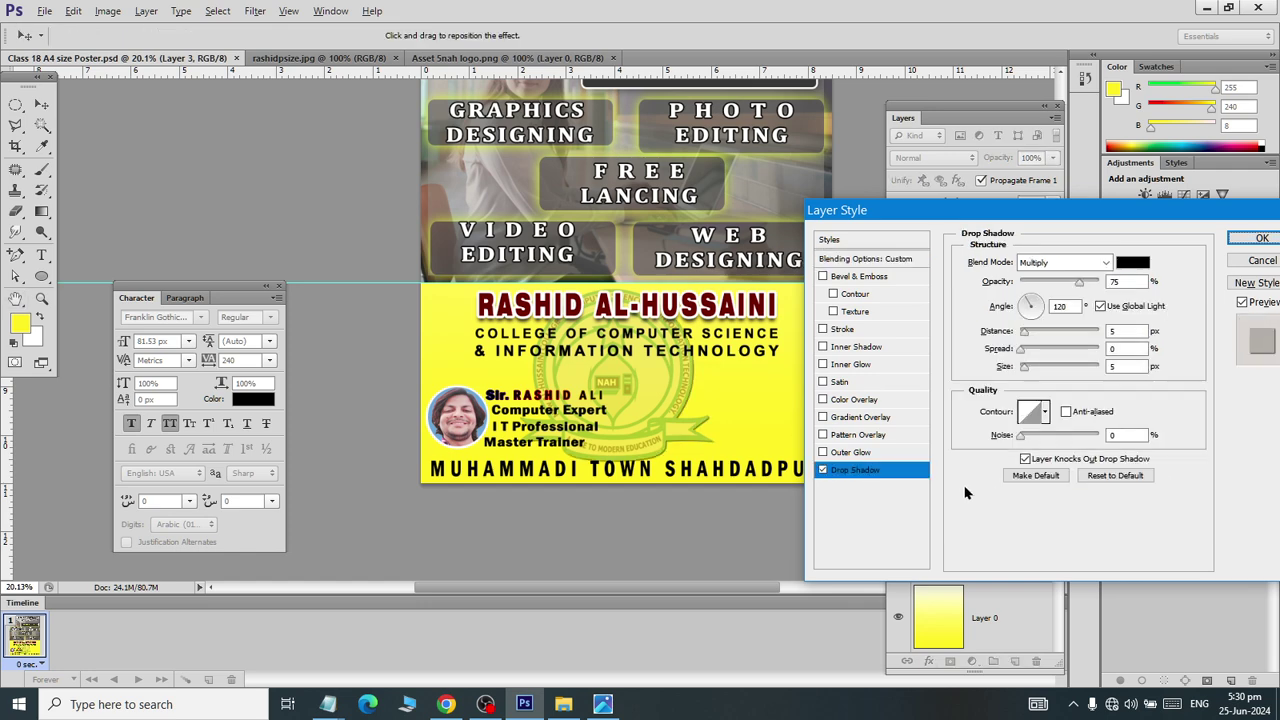
click(1077, 283)
drag(1024, 370, 1035, 368)
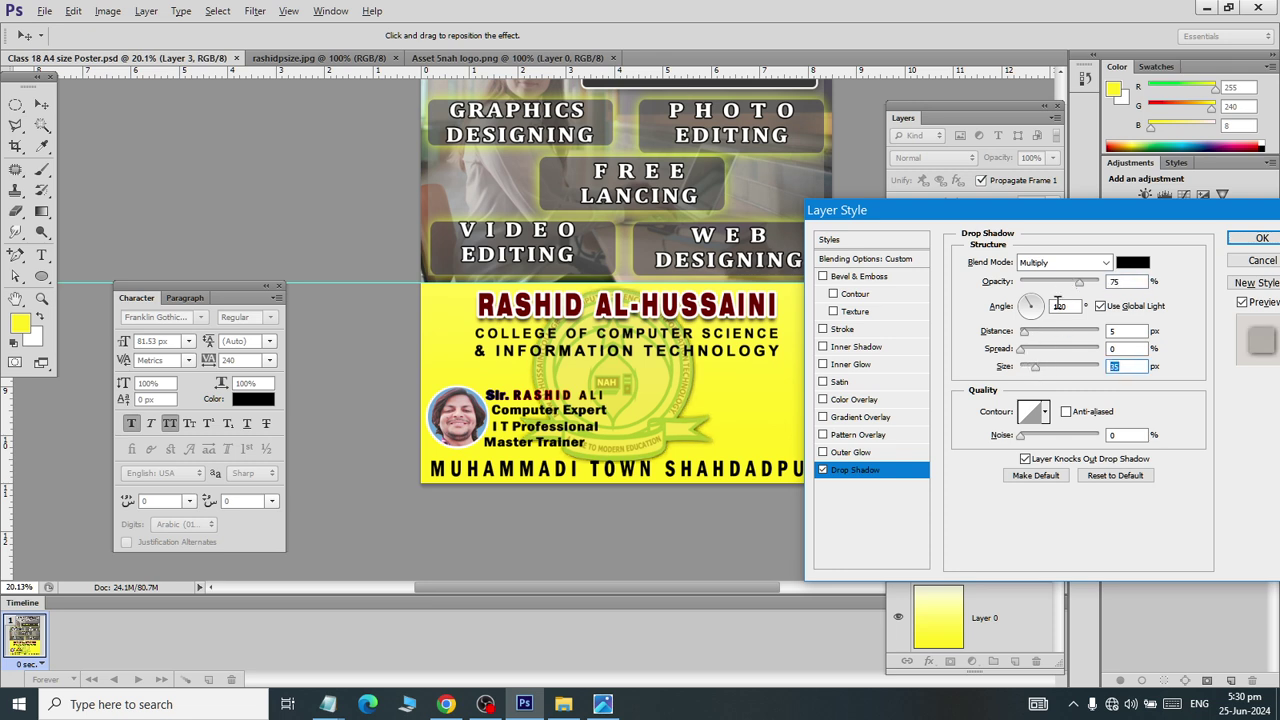
drag(1078, 284, 1062, 284)
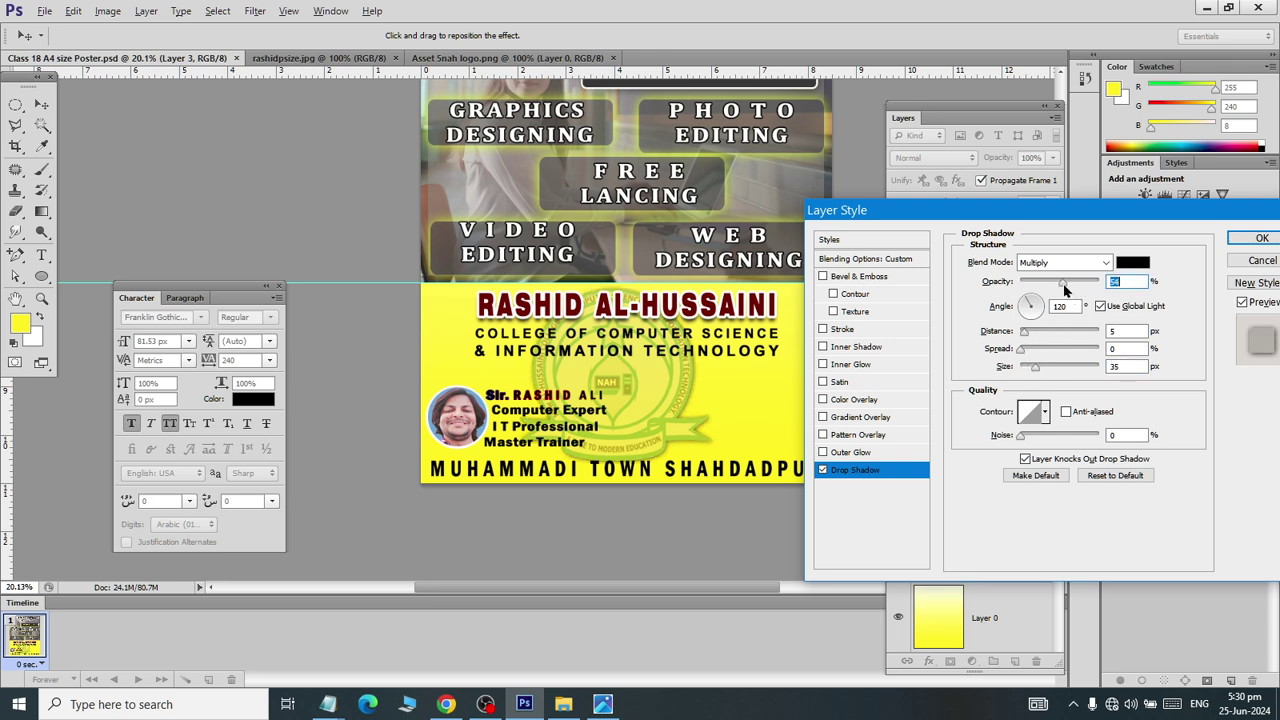
click(1260, 237)
key(ctrl+s)
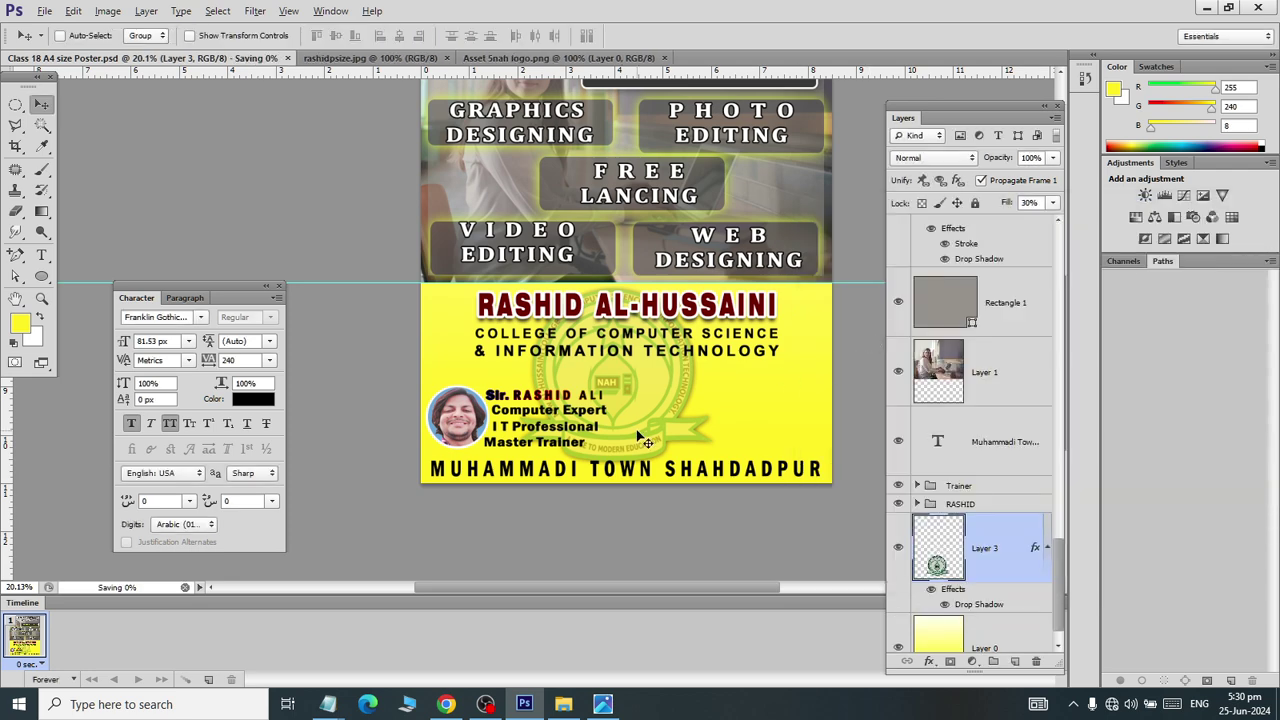
key(alt+Tab)
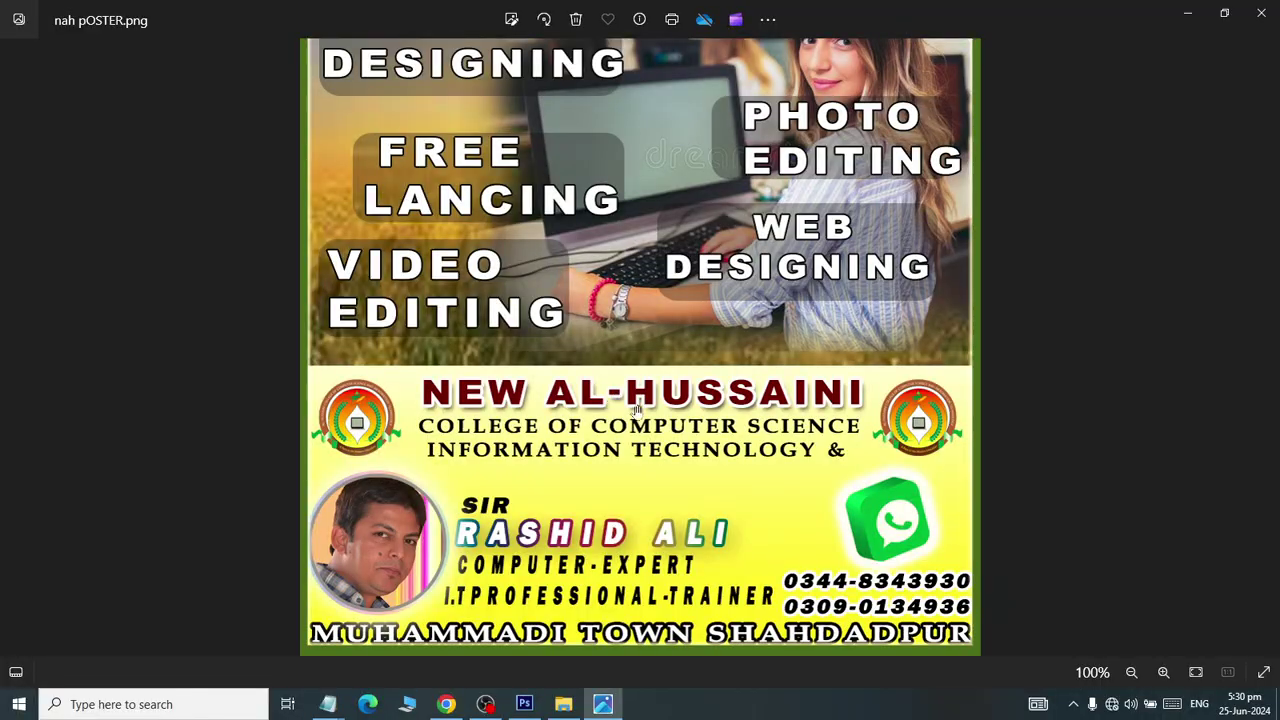
scroll(776, 497, up, 1)
scroll(776, 497, up, 1)
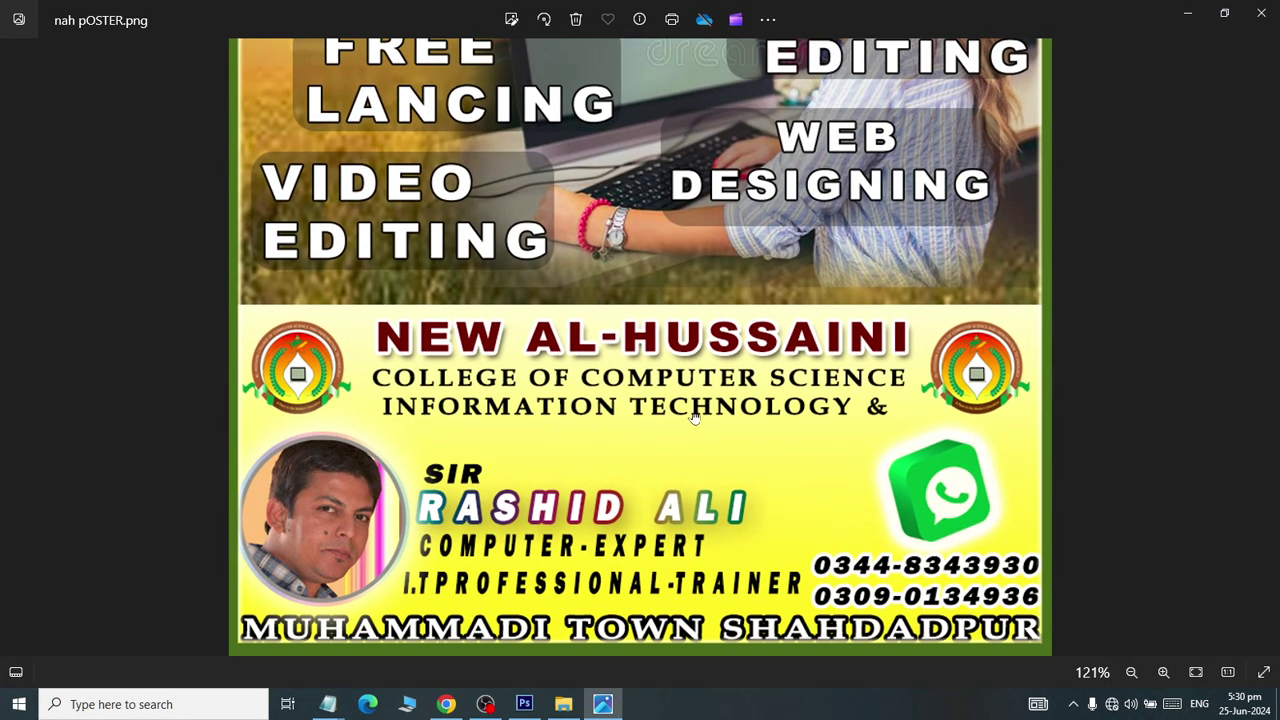
key(alt+Tab)
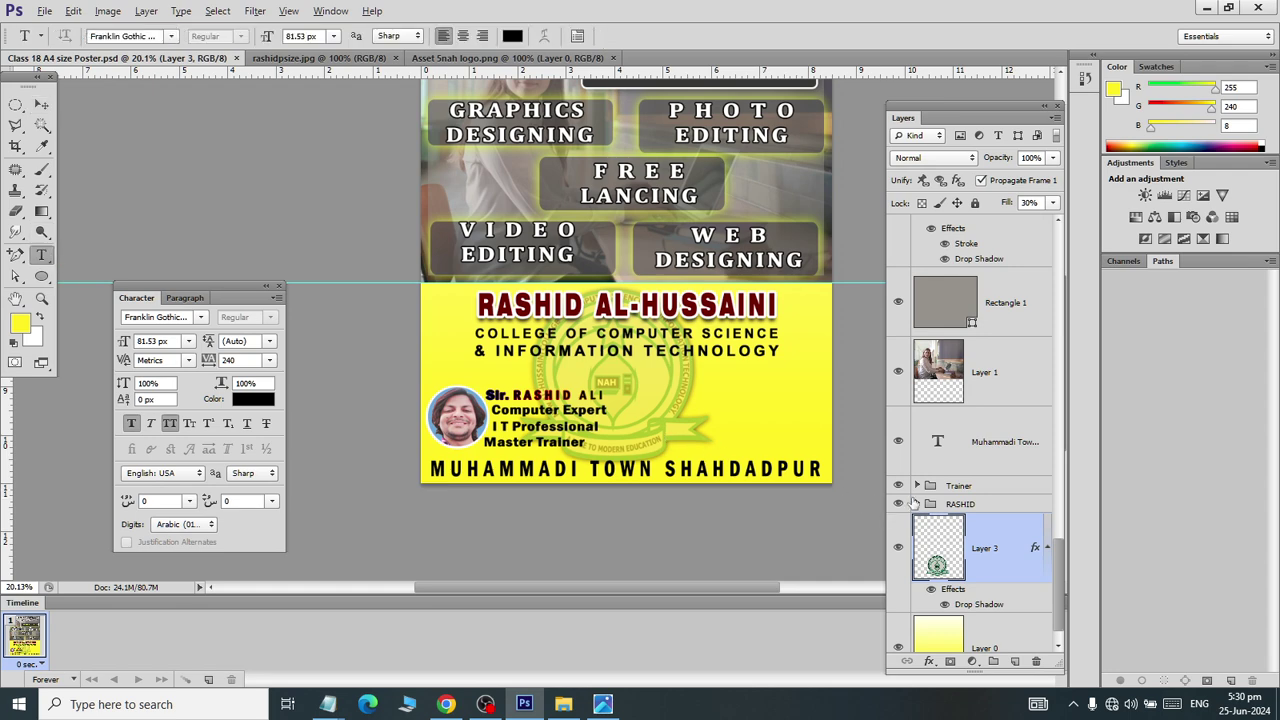
- Type the contact phone numbers beside the trainer details and scale them to about 157%
click(706, 411)
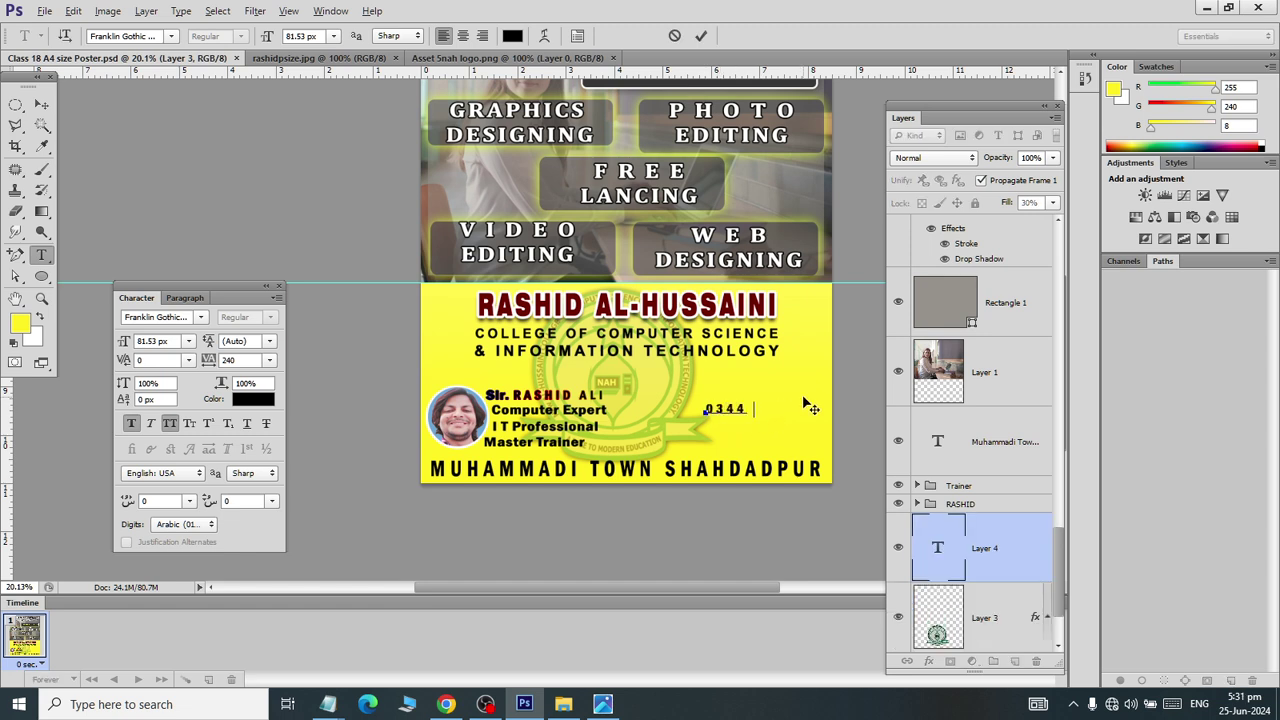
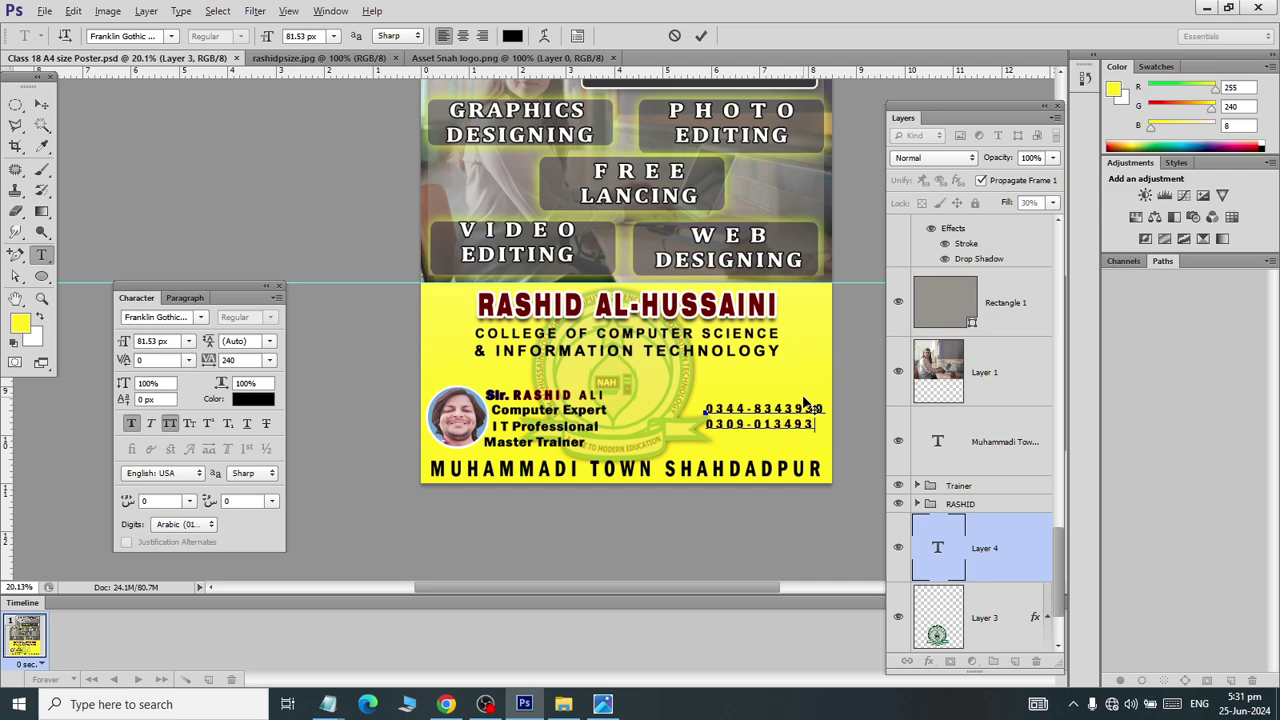
click(41, 104)
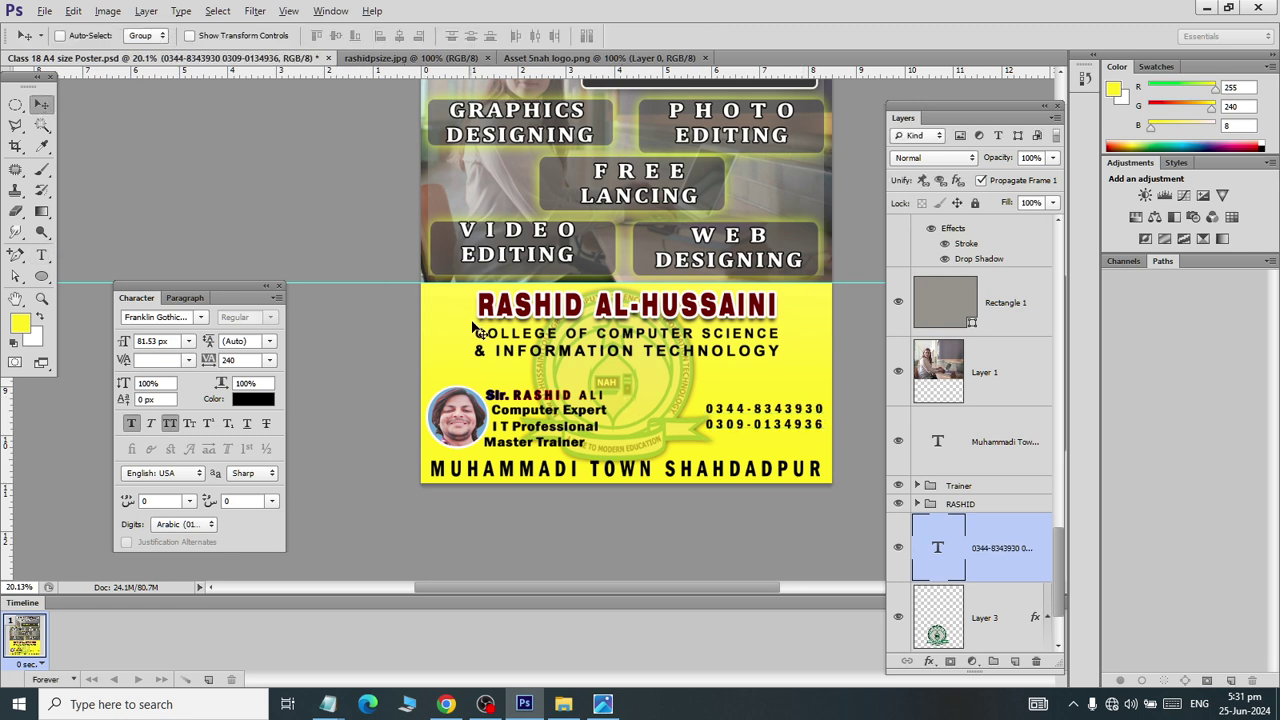
key(ctrl+t)
drag(823, 432, 760, 437)
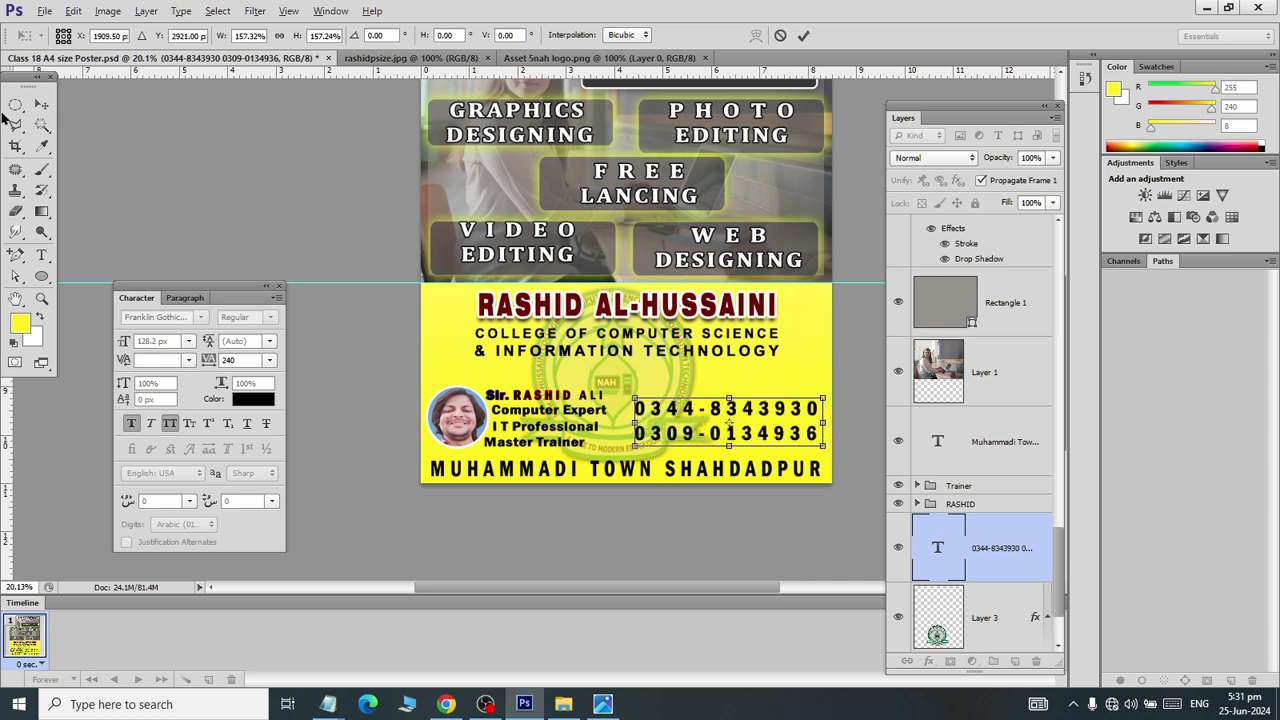
click(43, 110)
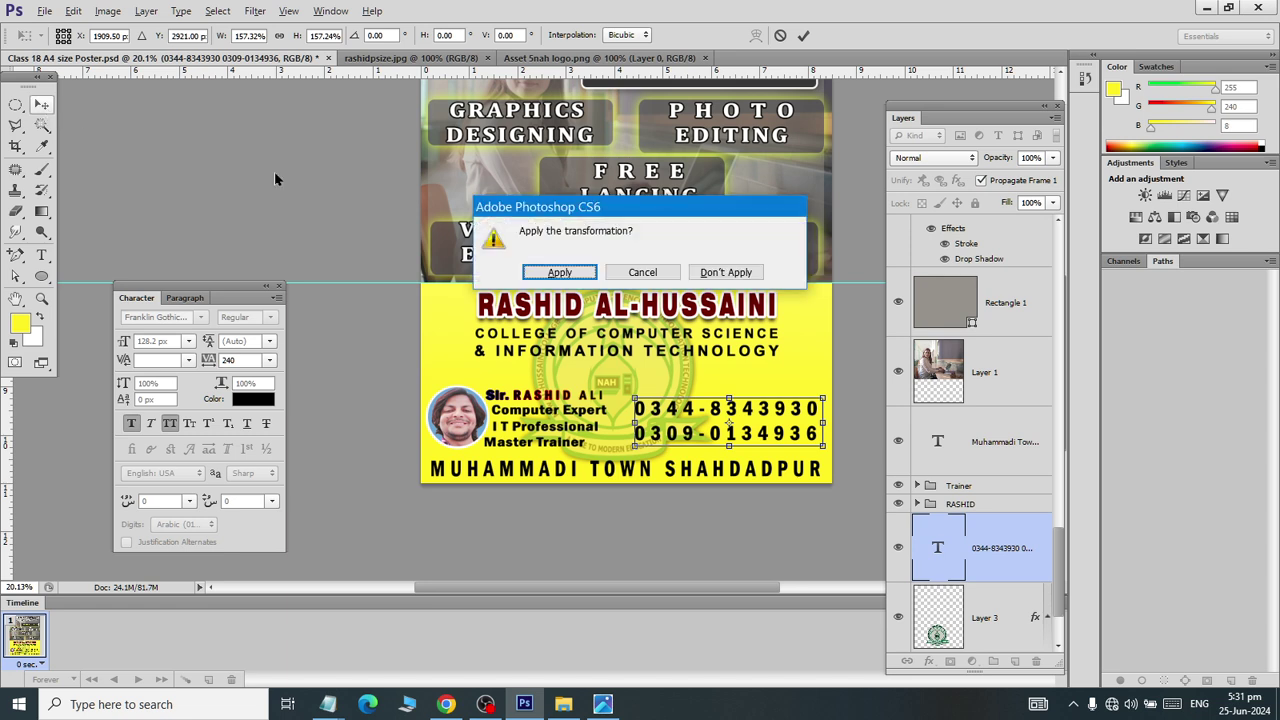
click(559, 272)
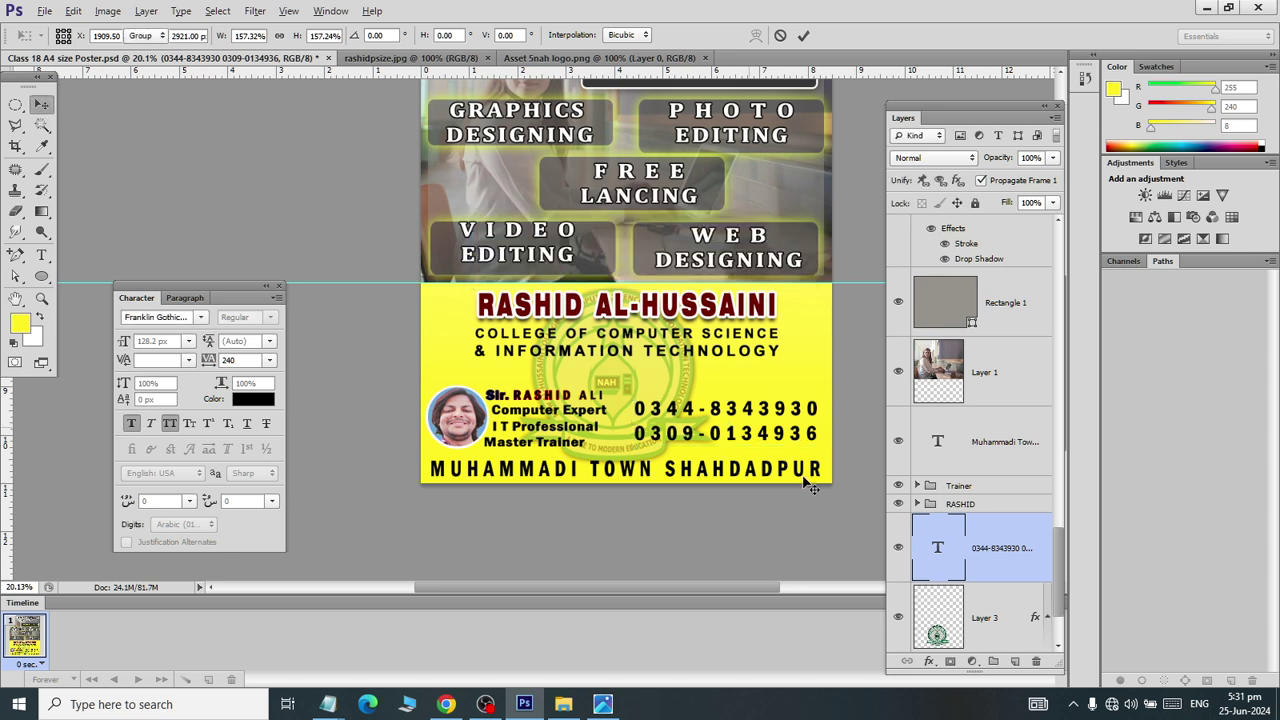
- Add a white (ffffff) Stroke with increased size to the phone-number layer
click(929, 662)
click(966, 456)
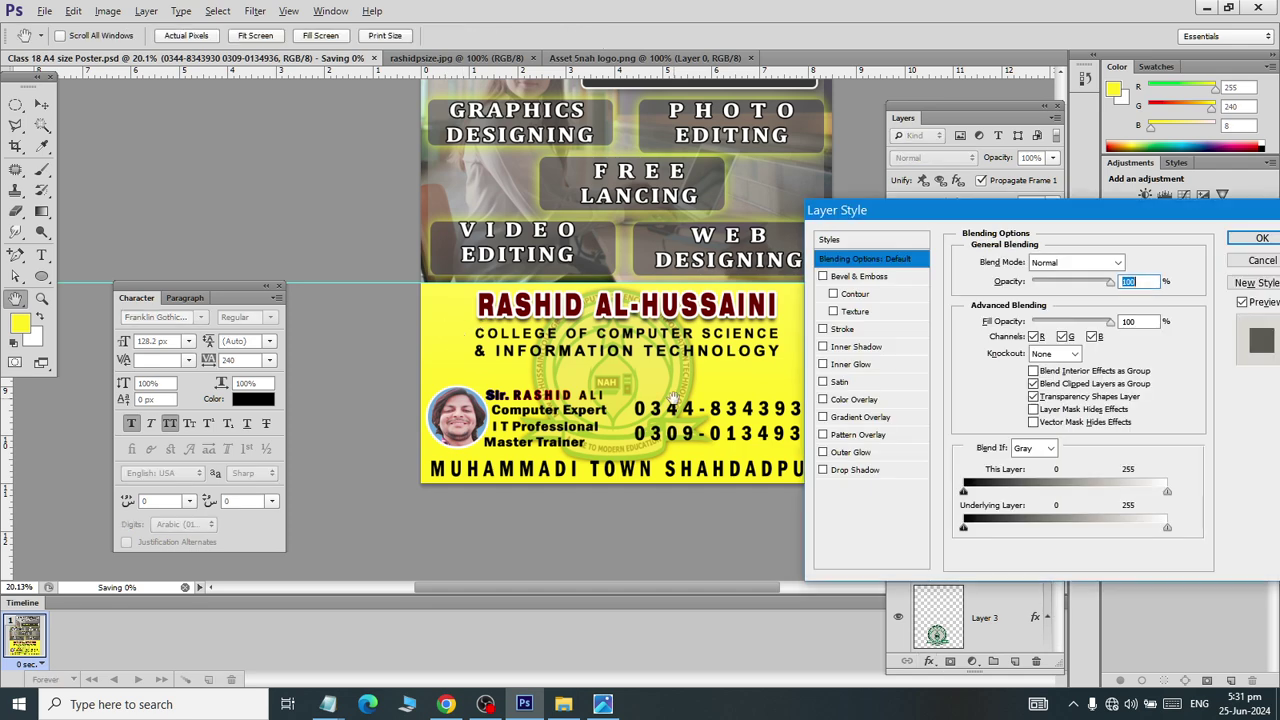
click(845, 329)
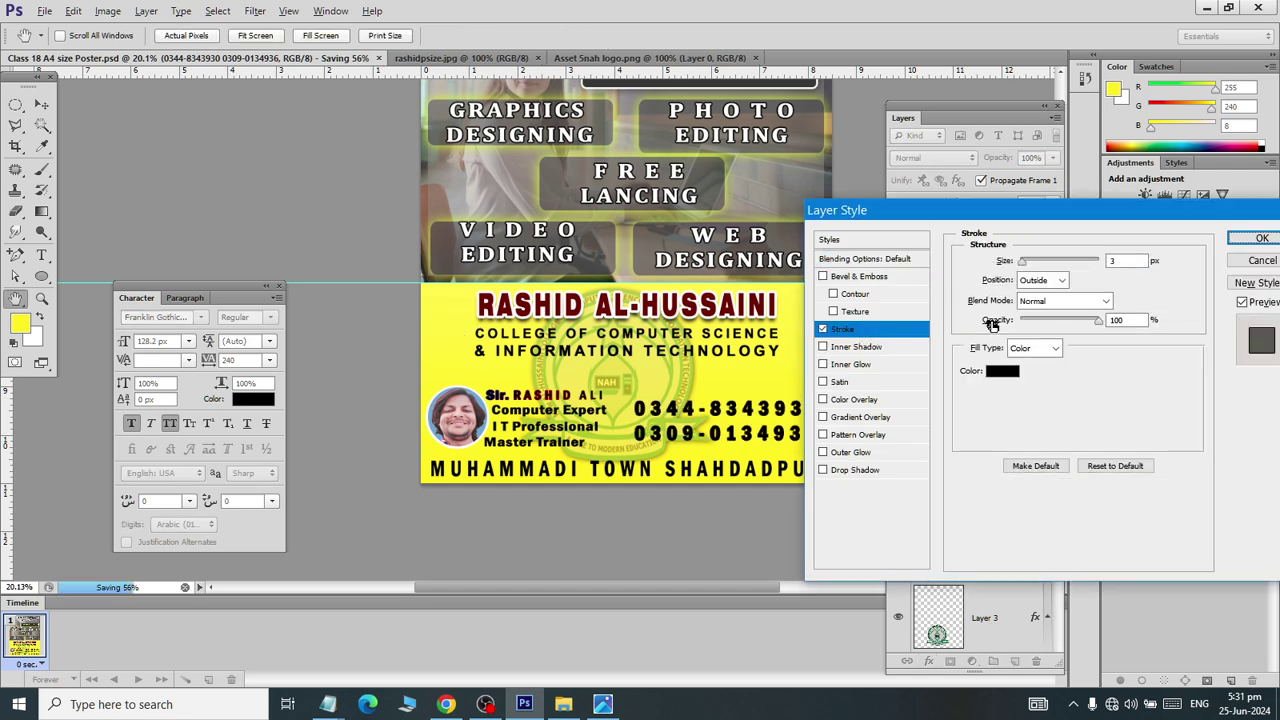
click(1003, 372)
click(818, 105)
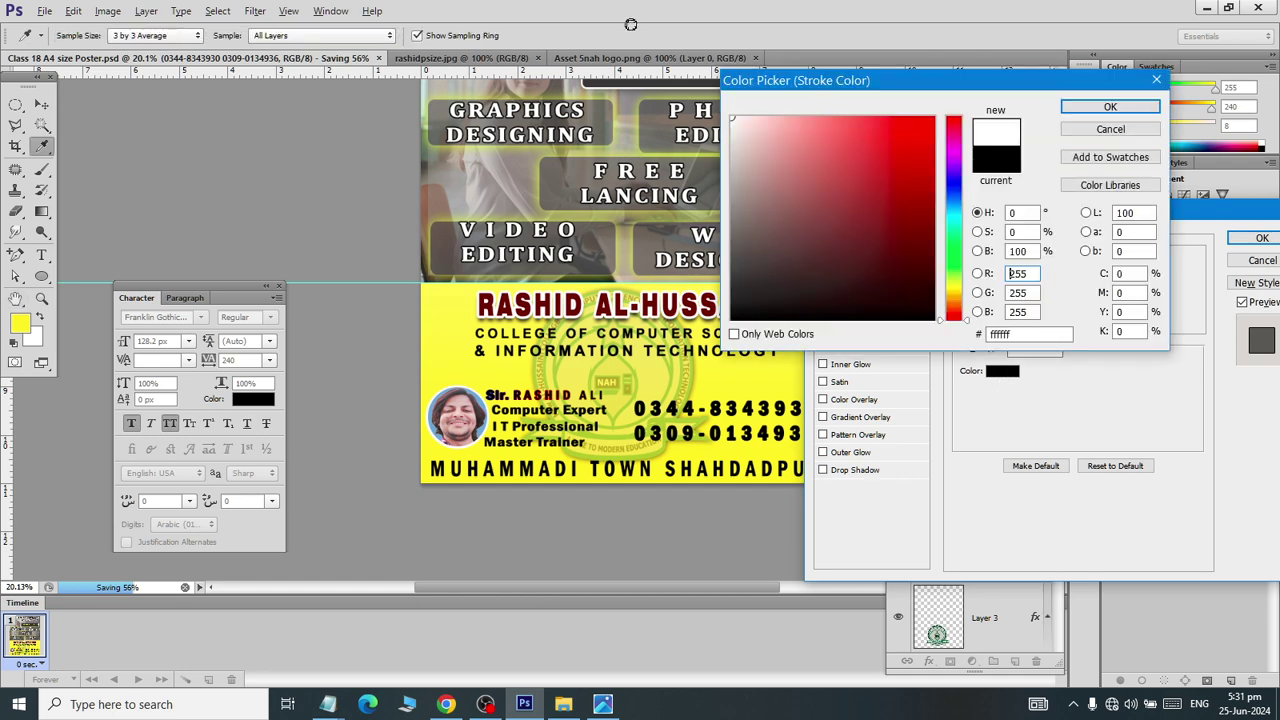
click(1095, 106)
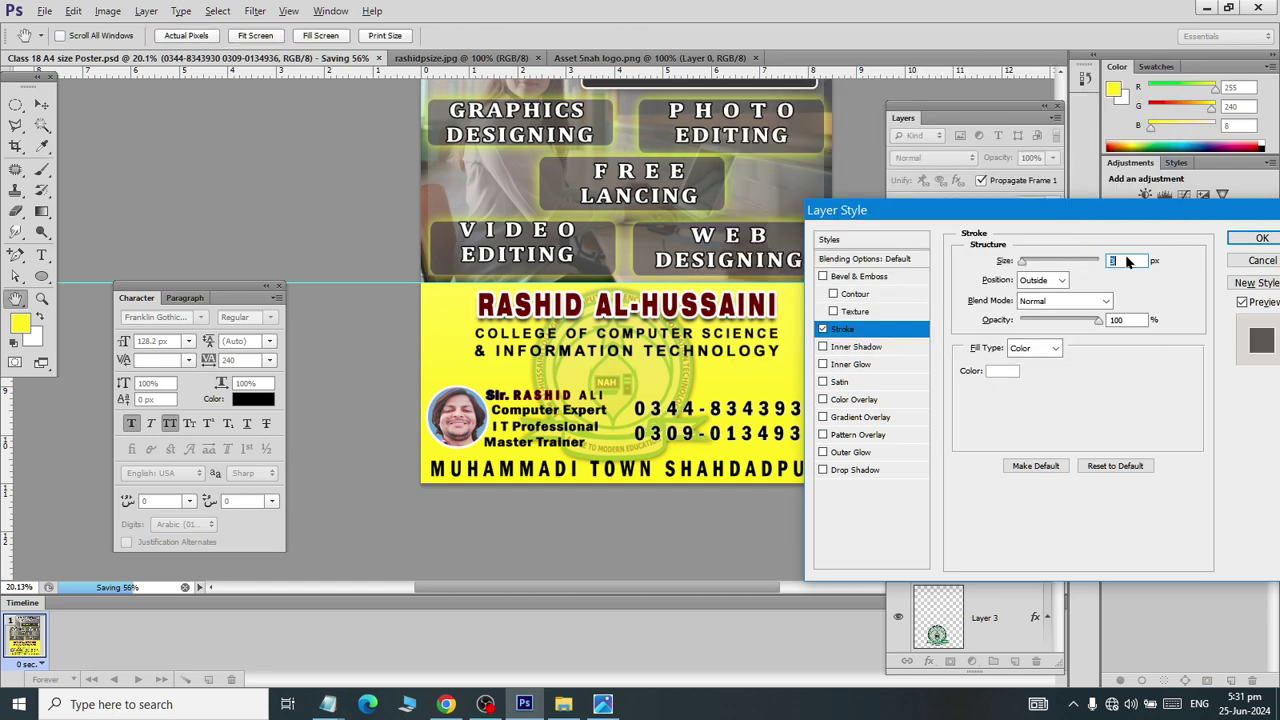
key(Up)
key(Up)
key(Up)
key(Up)
key(Up)
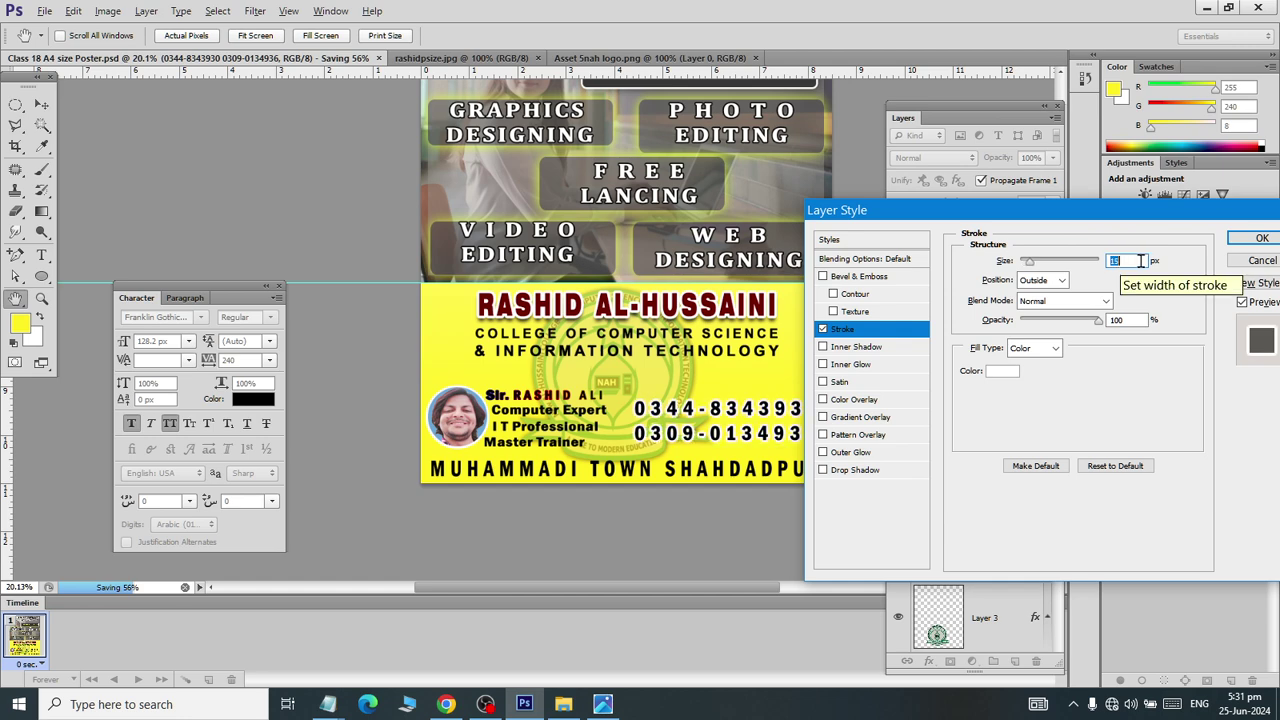
click(1261, 238)
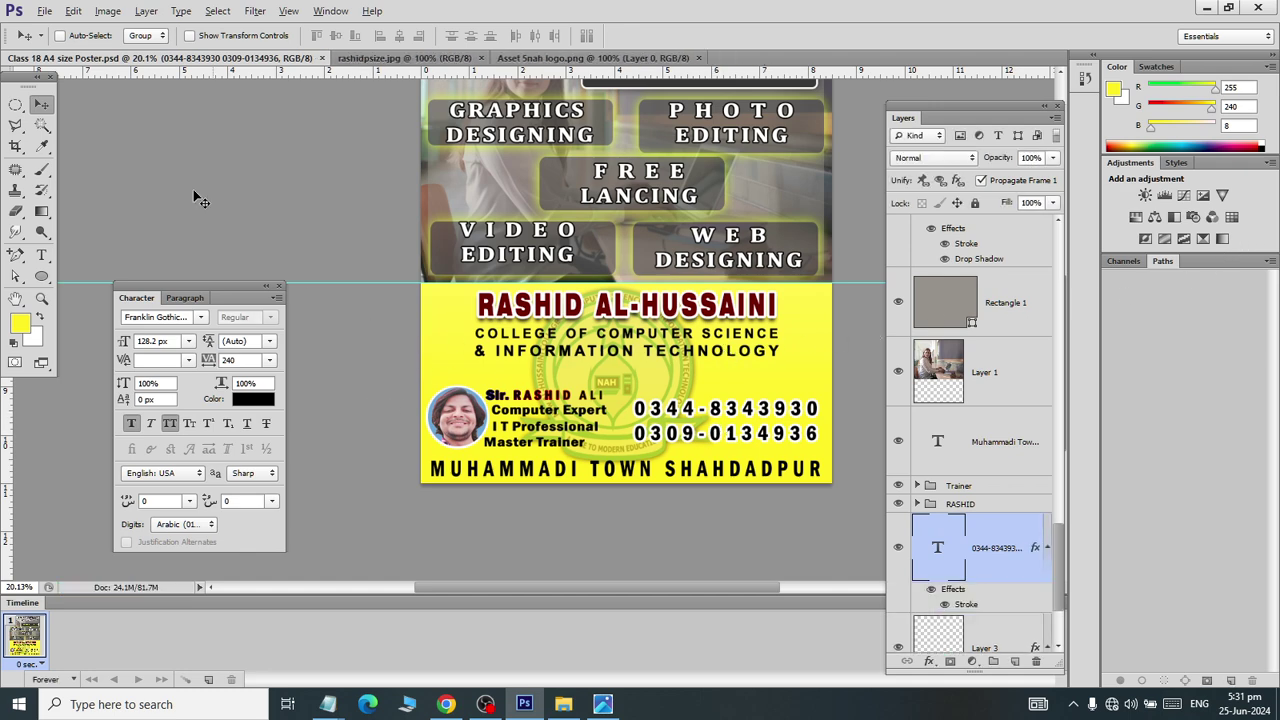
click(44, 11)
- Open 'whatsapp logo 2.png' from the Documents > latest folder
click(72, 55)
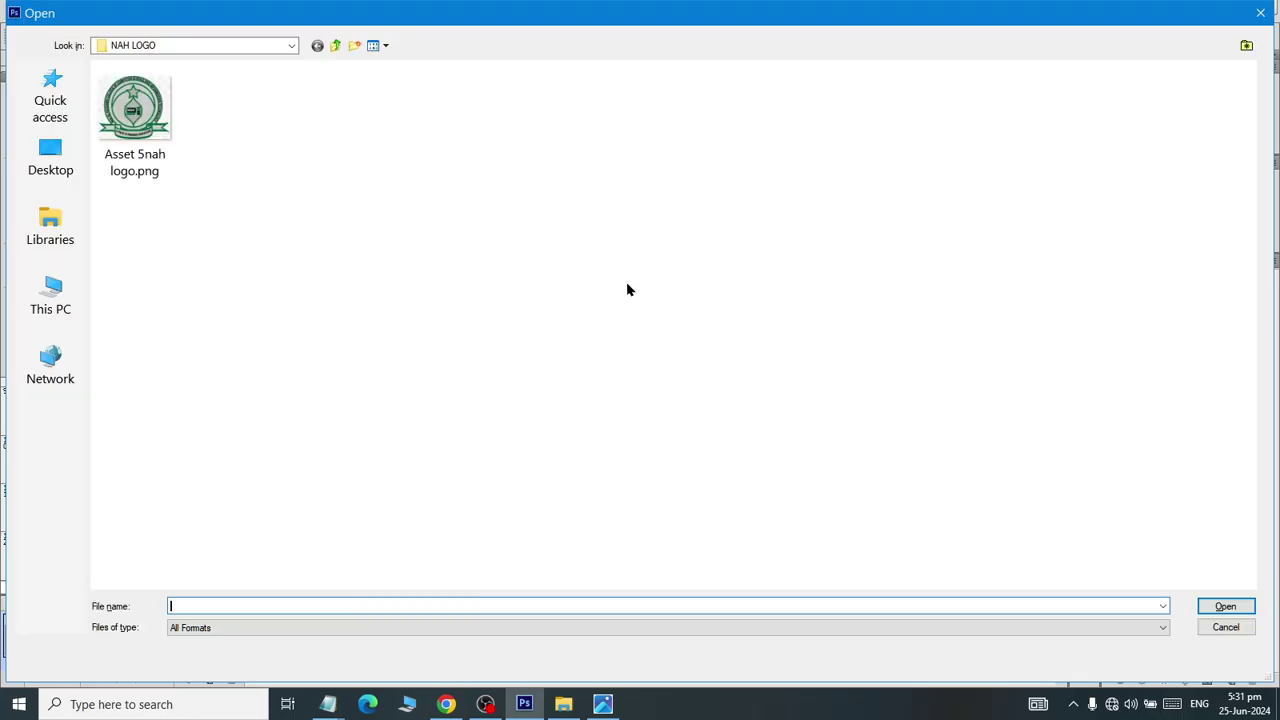
click(63, 172)
click(63, 215)
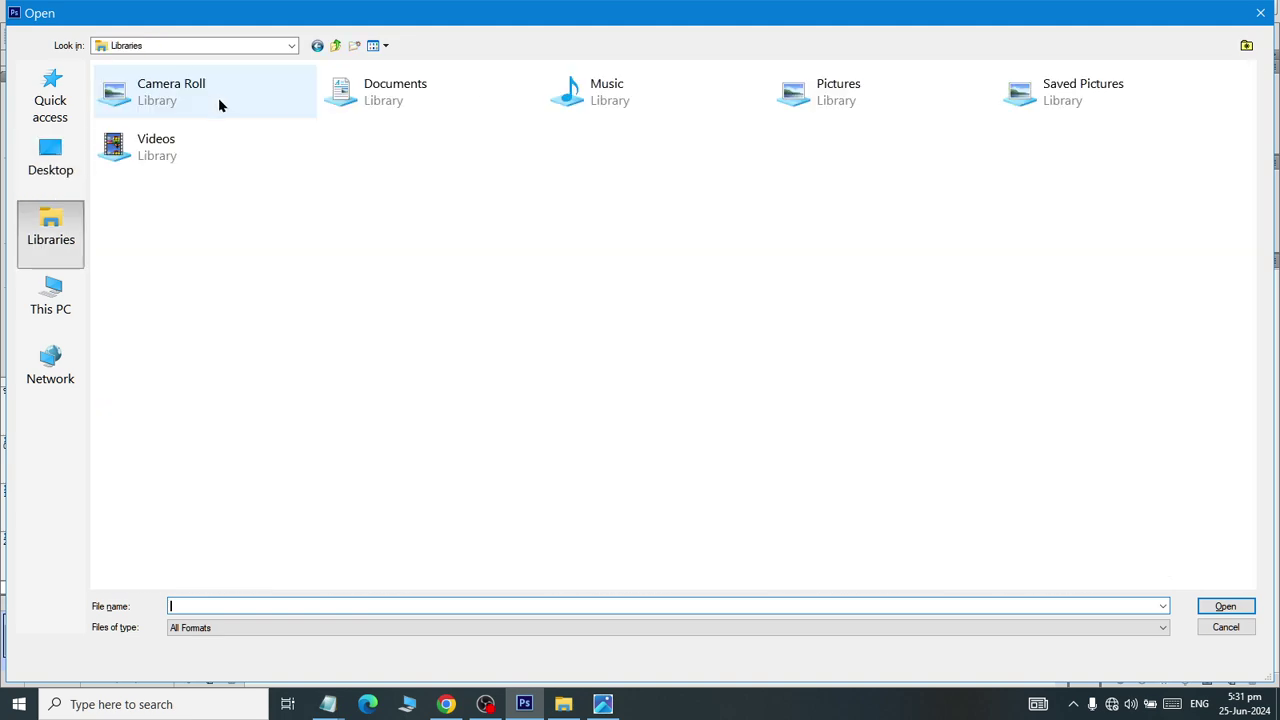
double_click(381, 102)
click(378, 150)
text(latest)
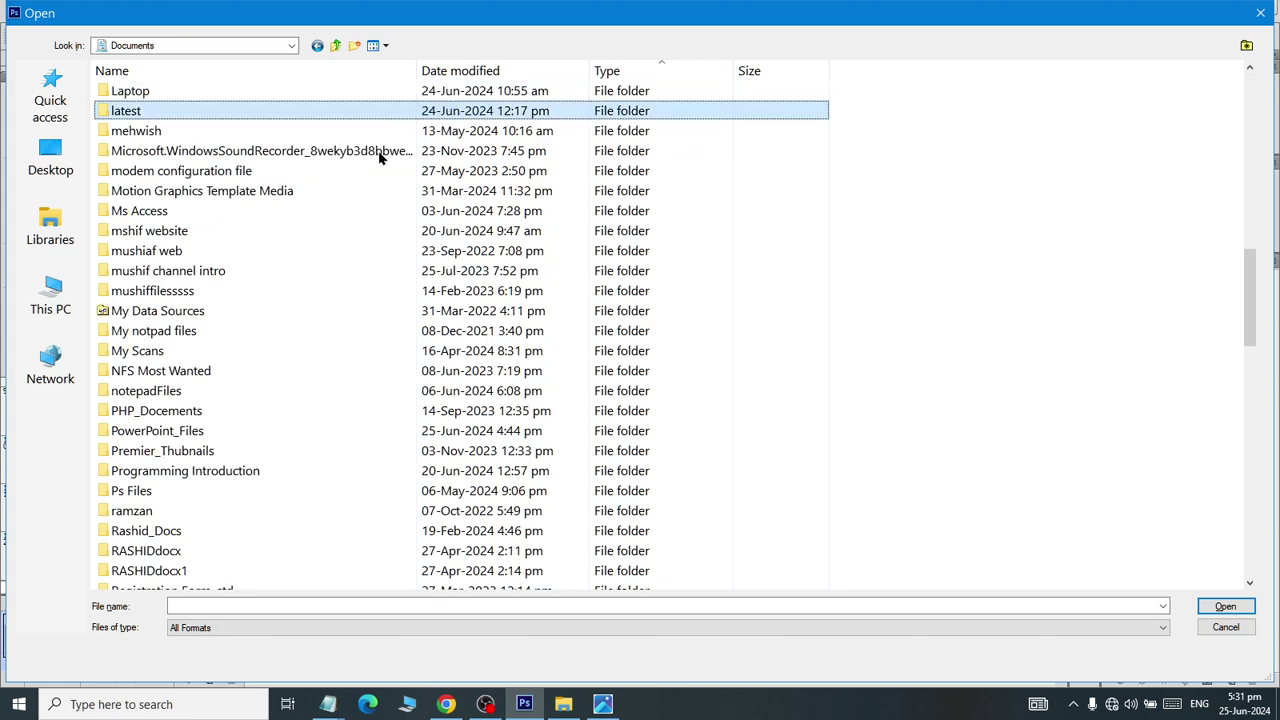
key(Return)
text(whatsapp logo 2.png)
key(Return)
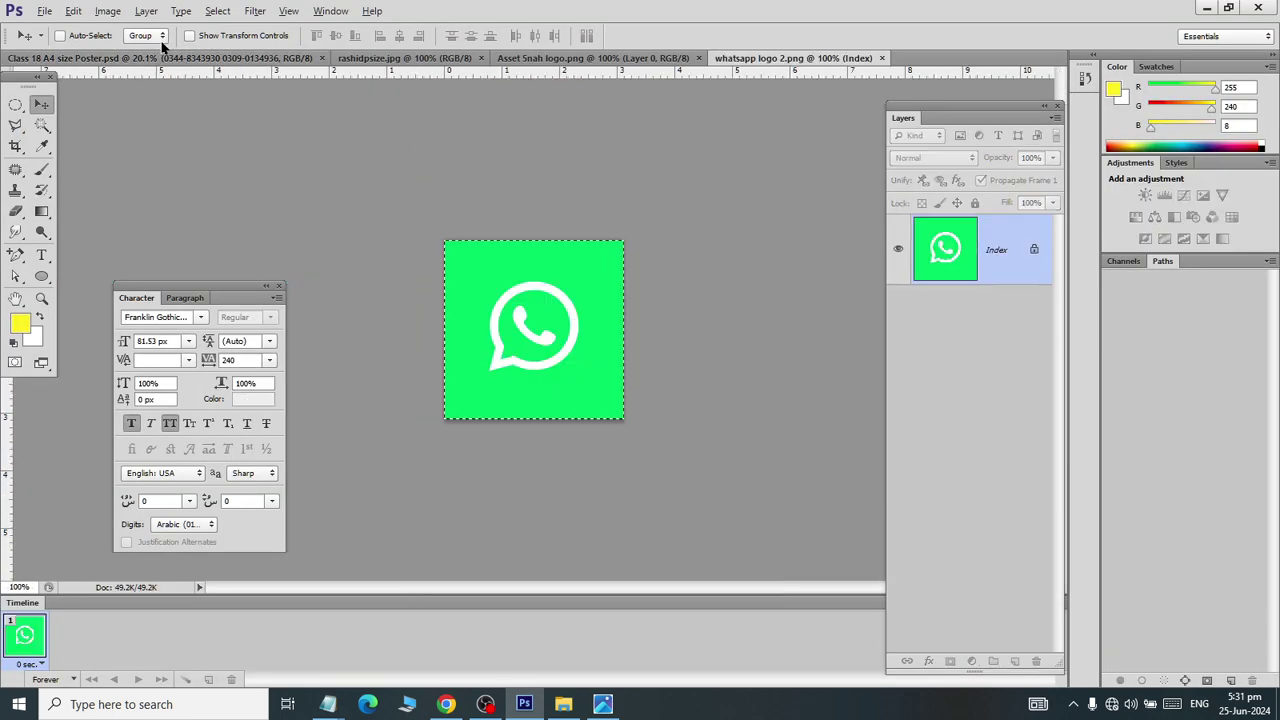
- Paste the WhatsApp logo into the poster document as a new layer
click(530, 58)
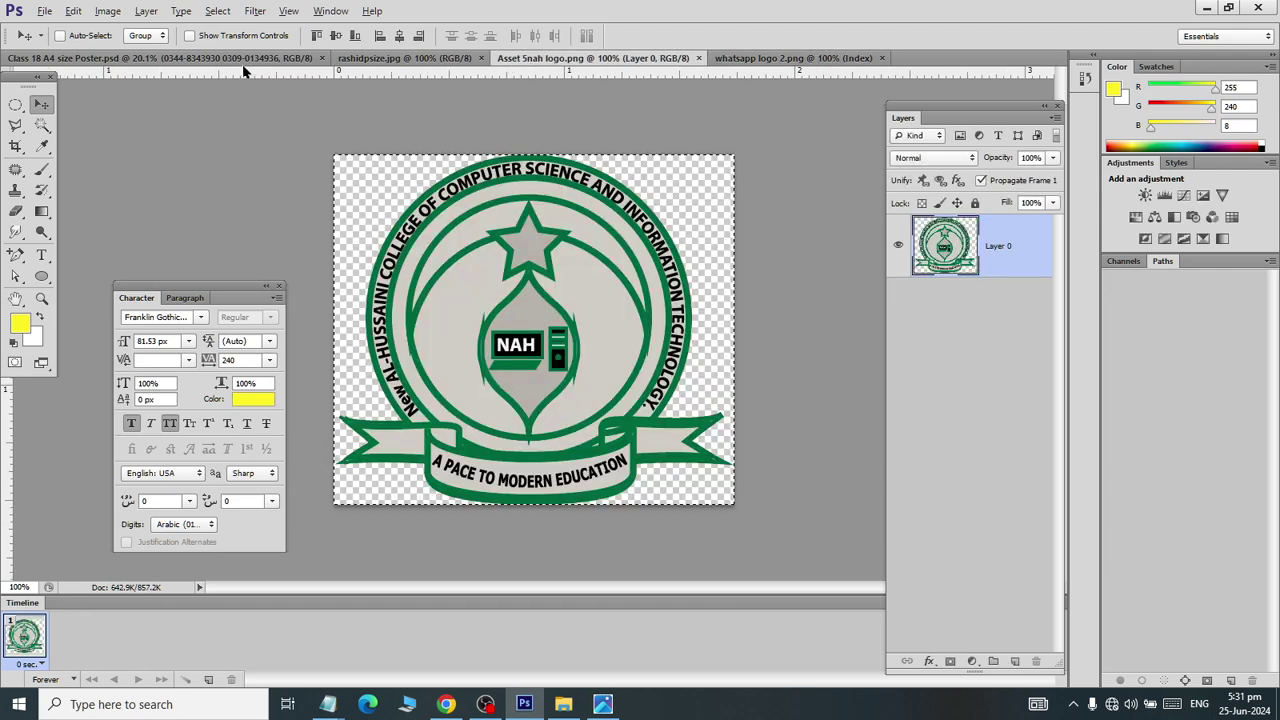
click(200, 59)
key(ctrl+v)
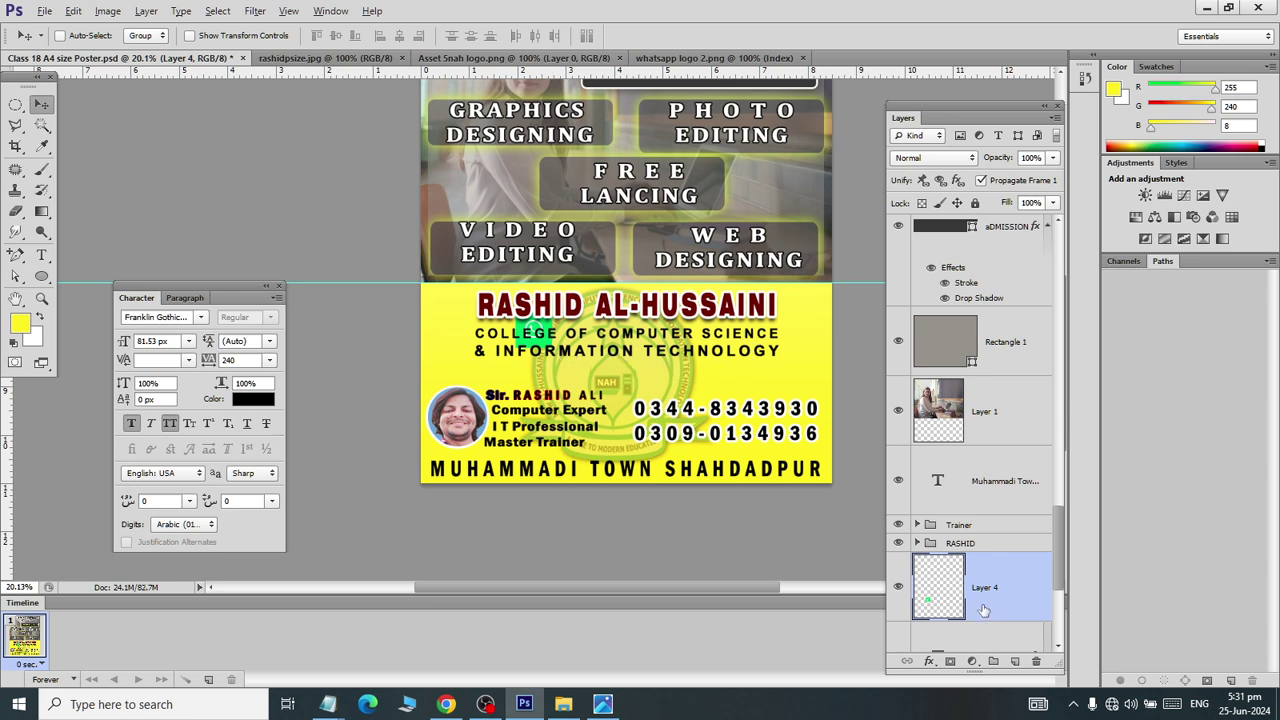
- Move the WhatsApp logo to the yellow panel's right edge above the phone numbers, and save
drag(549, 348, 807, 396)
key(ctrl+s)
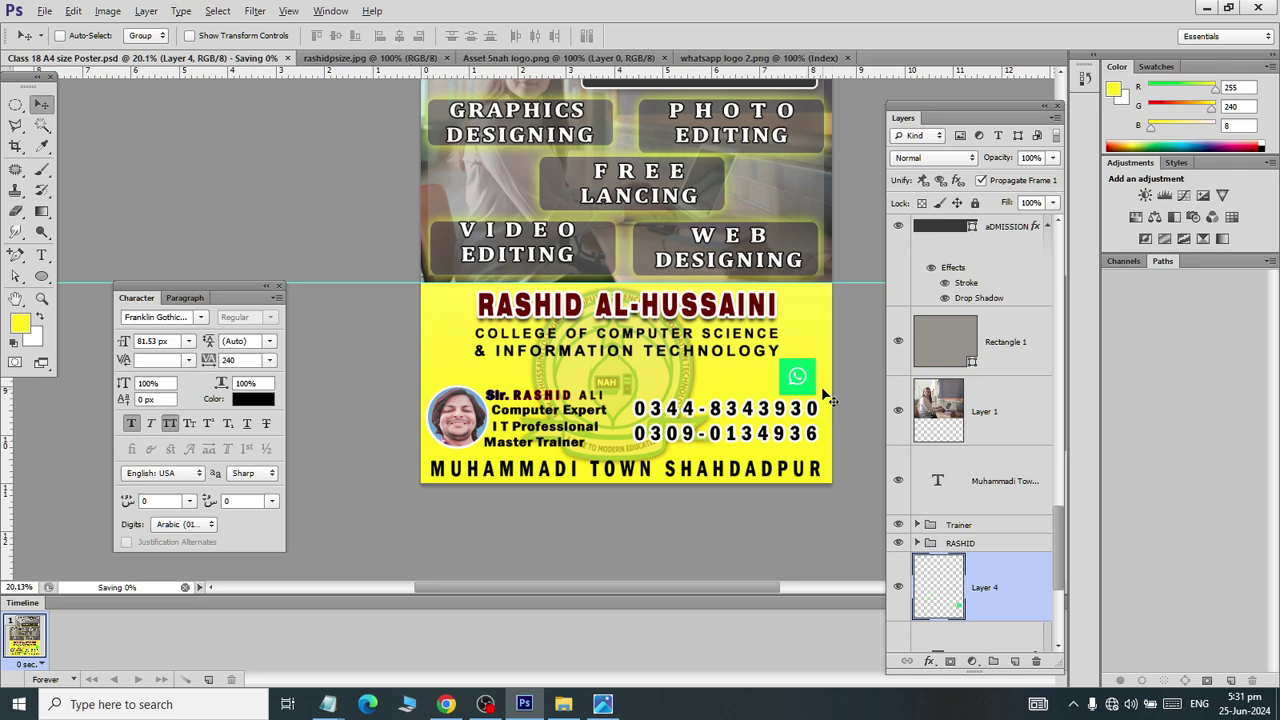
scroll(828, 393, up, 2)
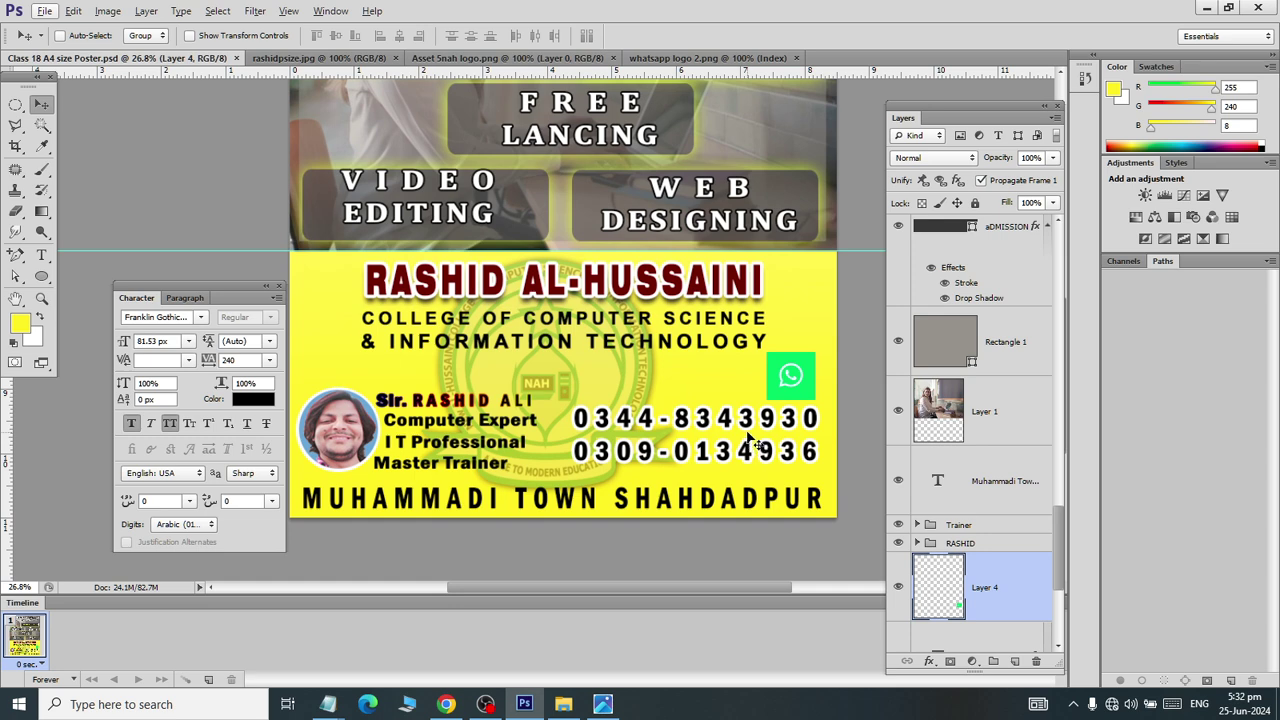
- Scale the WhatsApp logo down slightly, to about 93%
key(ctrl+t)
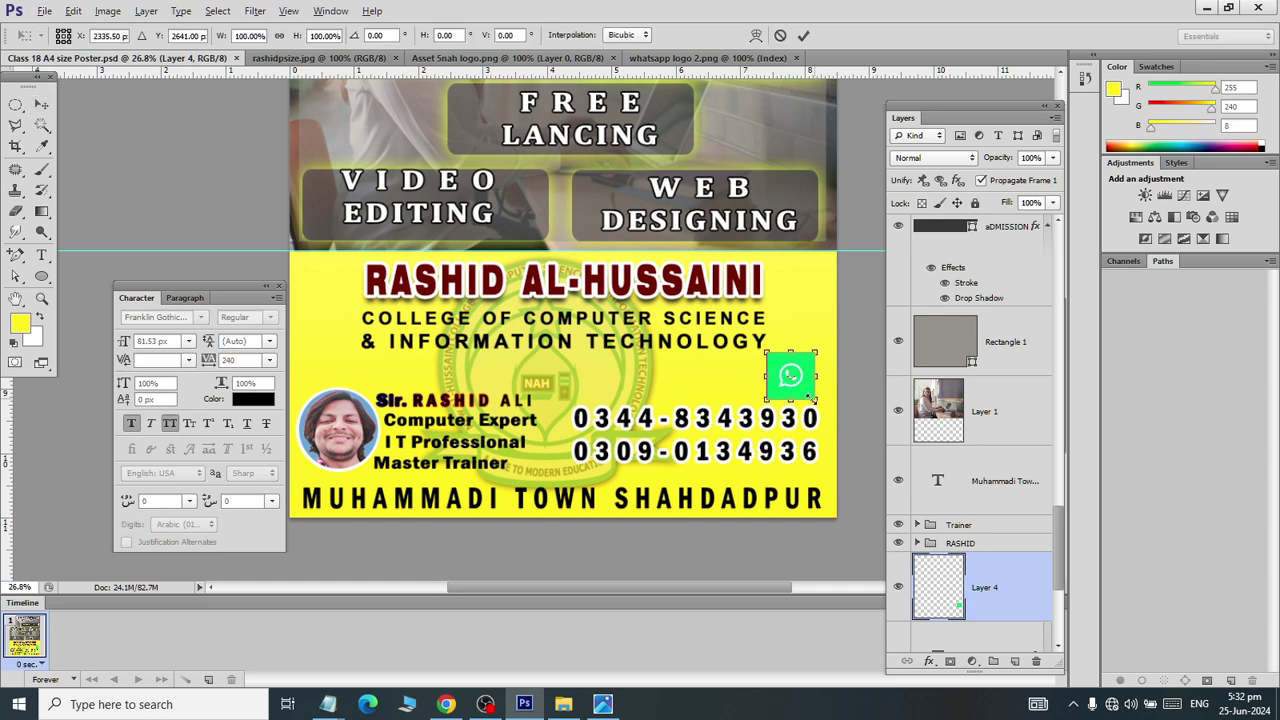
drag(815, 401, 811, 398)
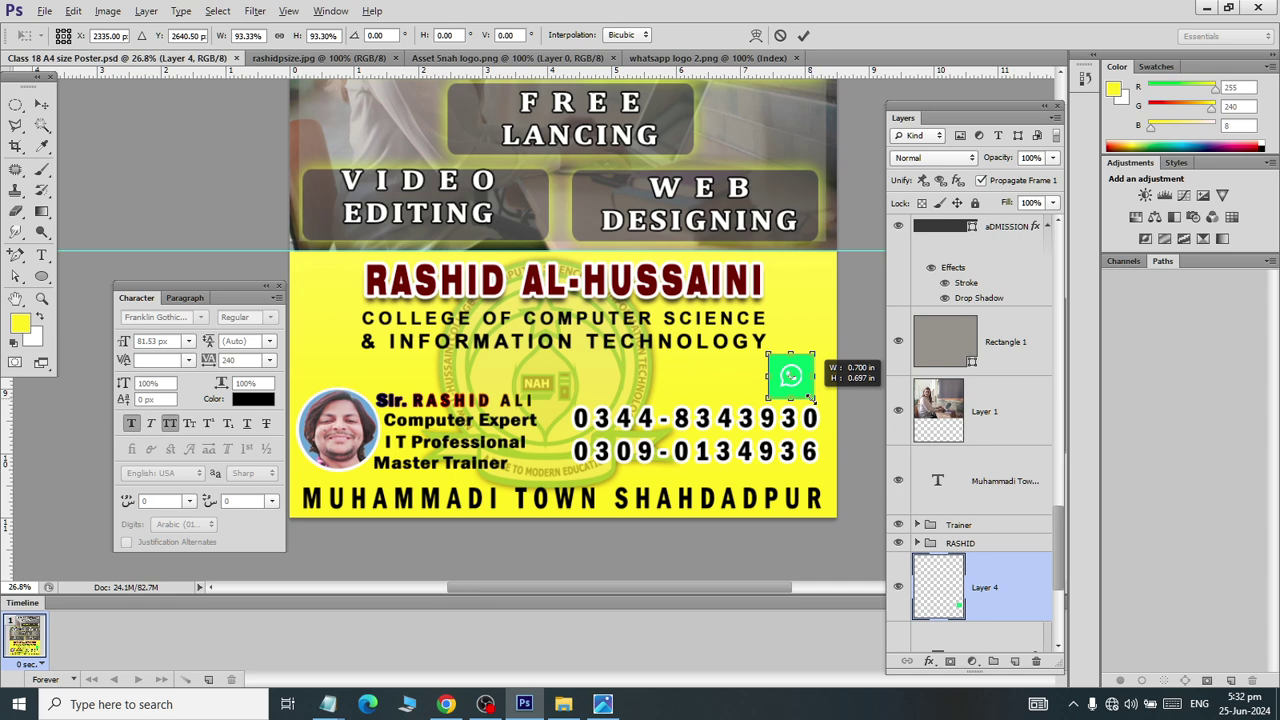
click(42, 125)
click(581, 276)
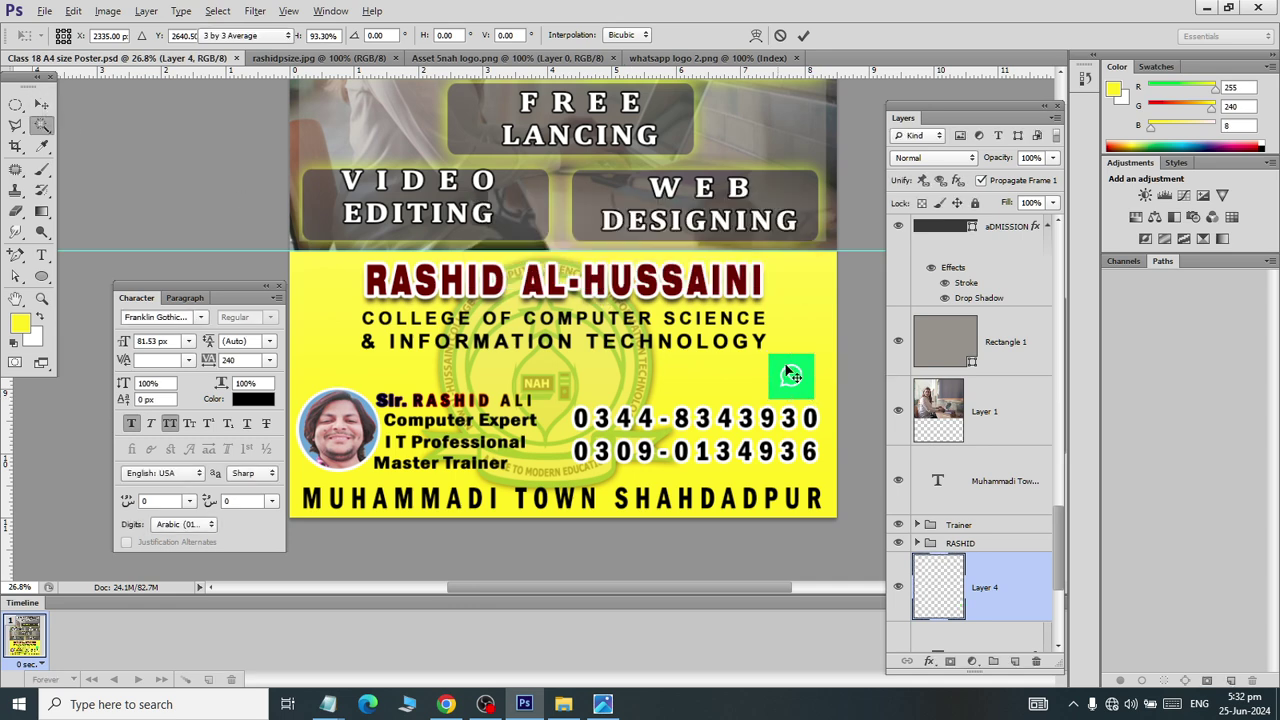
click(928, 662)
click(984, 458)
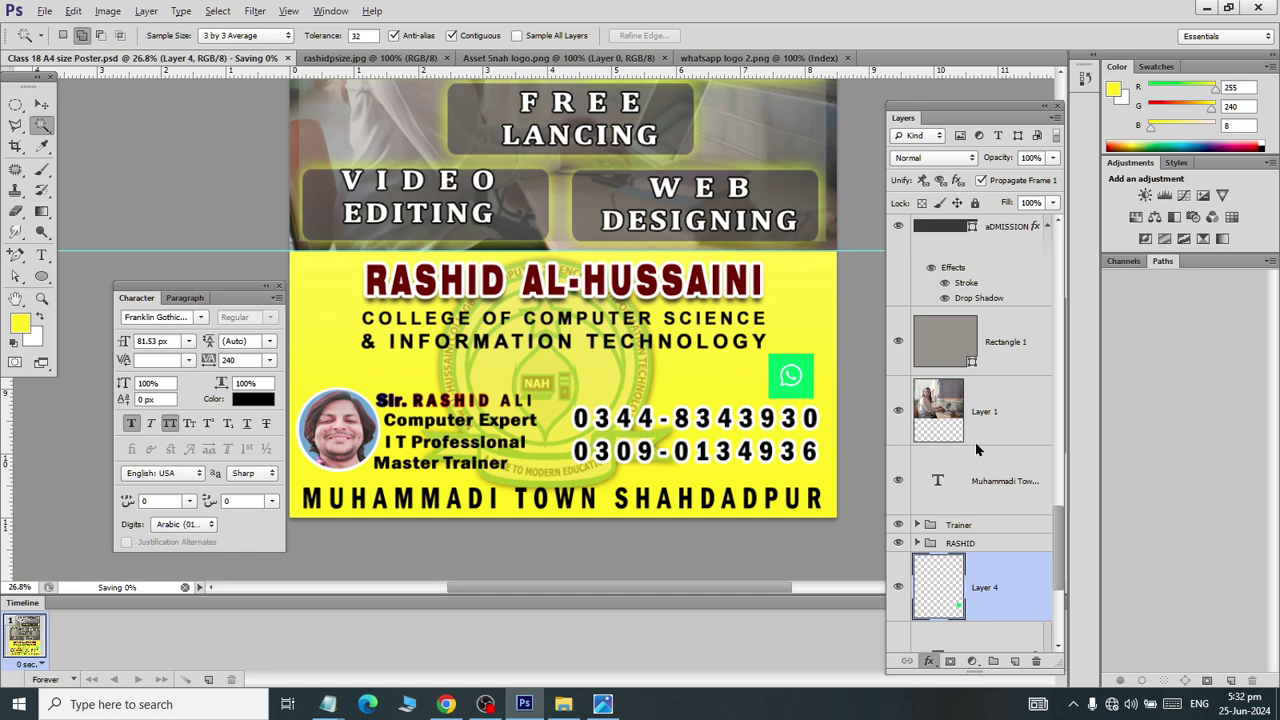
- Add a 3 px black stroke and a larger drop shadow to the WhatsApp logo; try and discard an outer glow
click(843, 330)
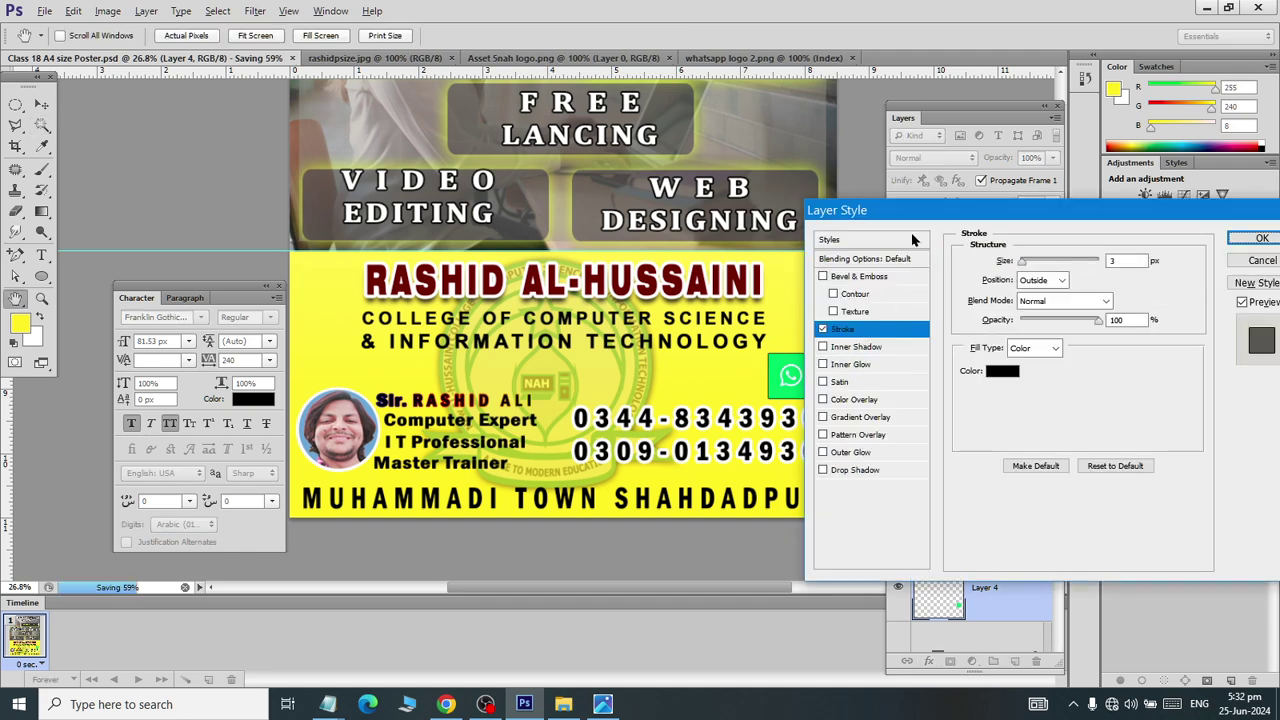
mouse_move(911, 212)
mouse_down()
mouse_move(1149, 189)
mouse_move(1127, 183)
mouse_up()
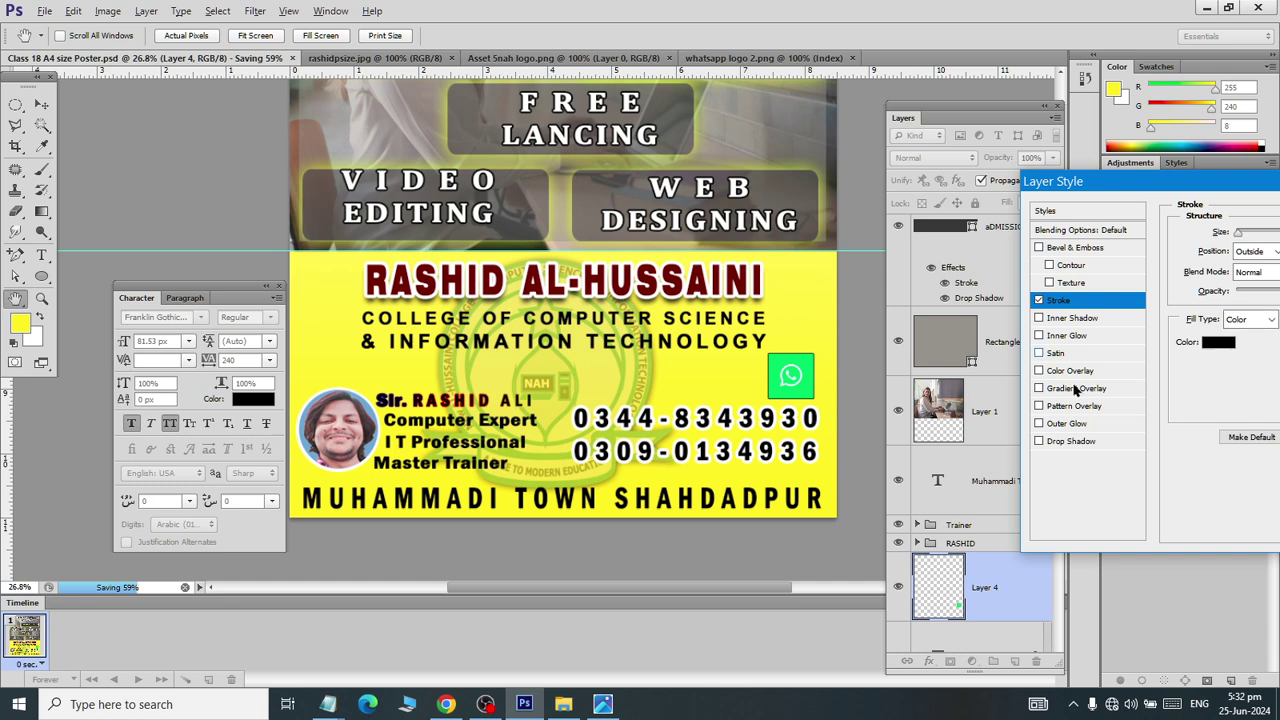
click(1048, 426)
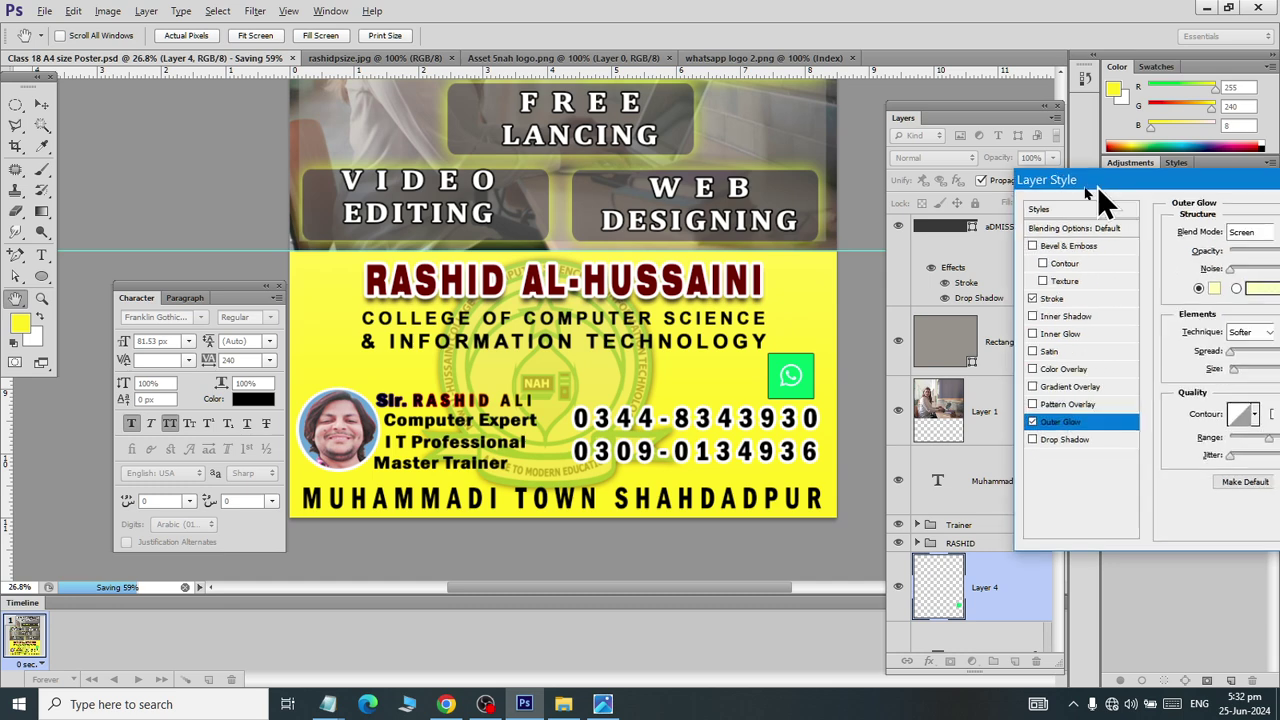
drag(1120, 182, 947, 185)
drag(1069, 374, 1087, 377)
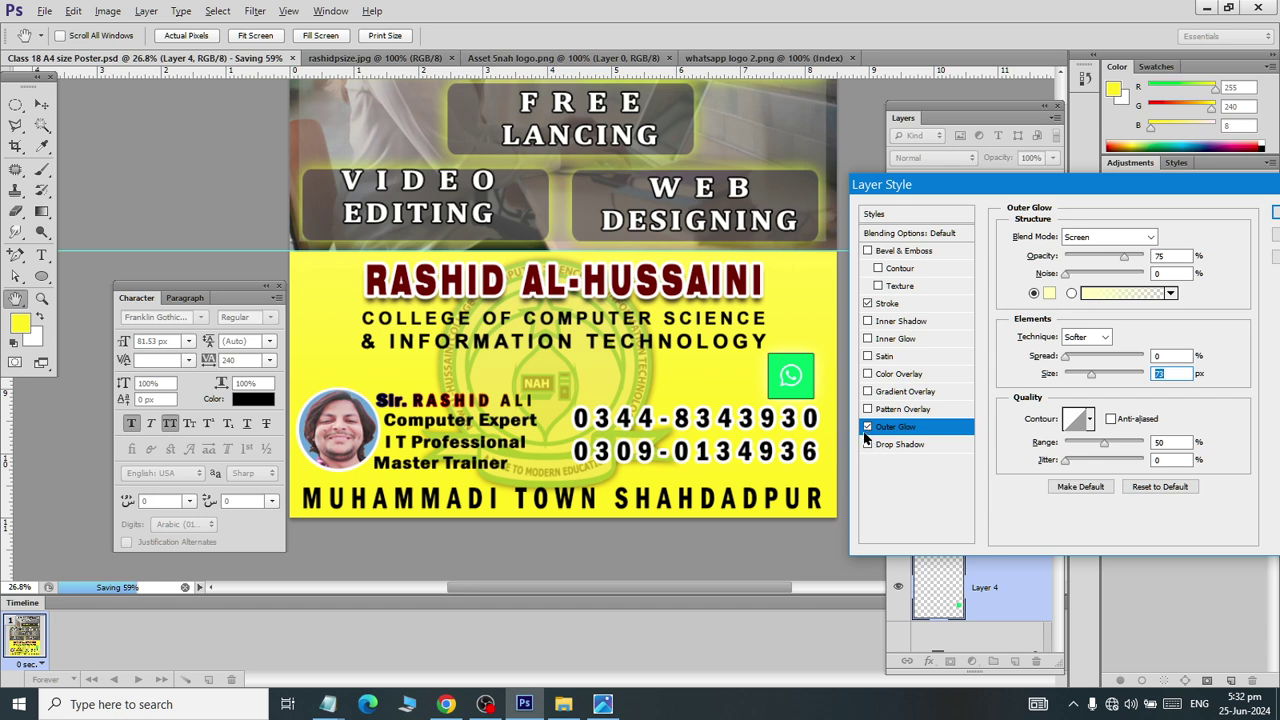
click(867, 427)
click(867, 444)
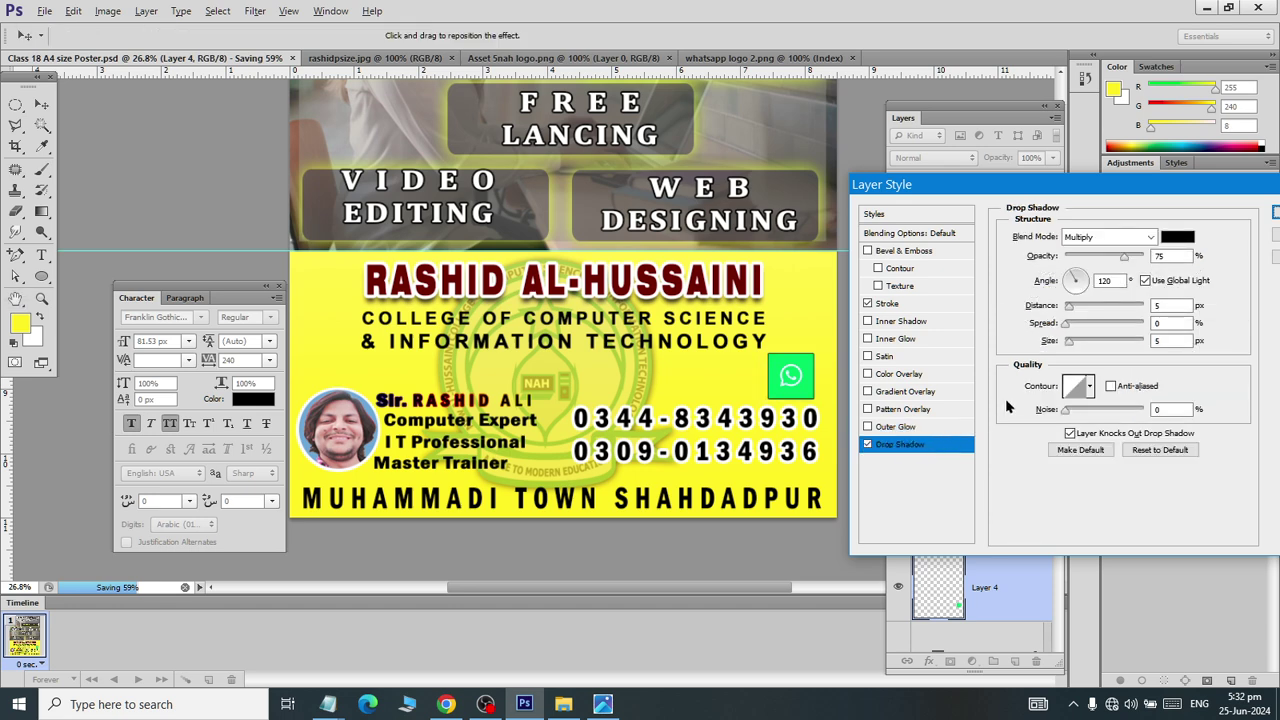
drag(1069, 345, 1082, 346)
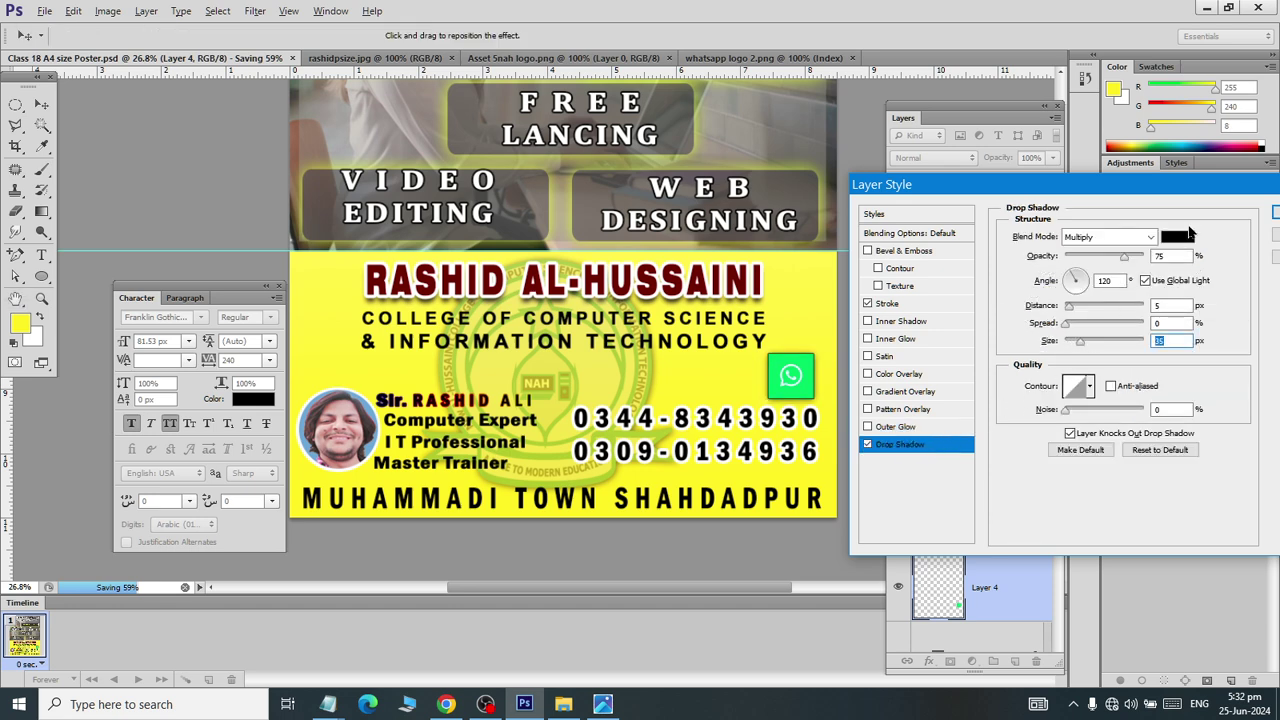
drag(1174, 182, 936, 194)
click(1079, 243)
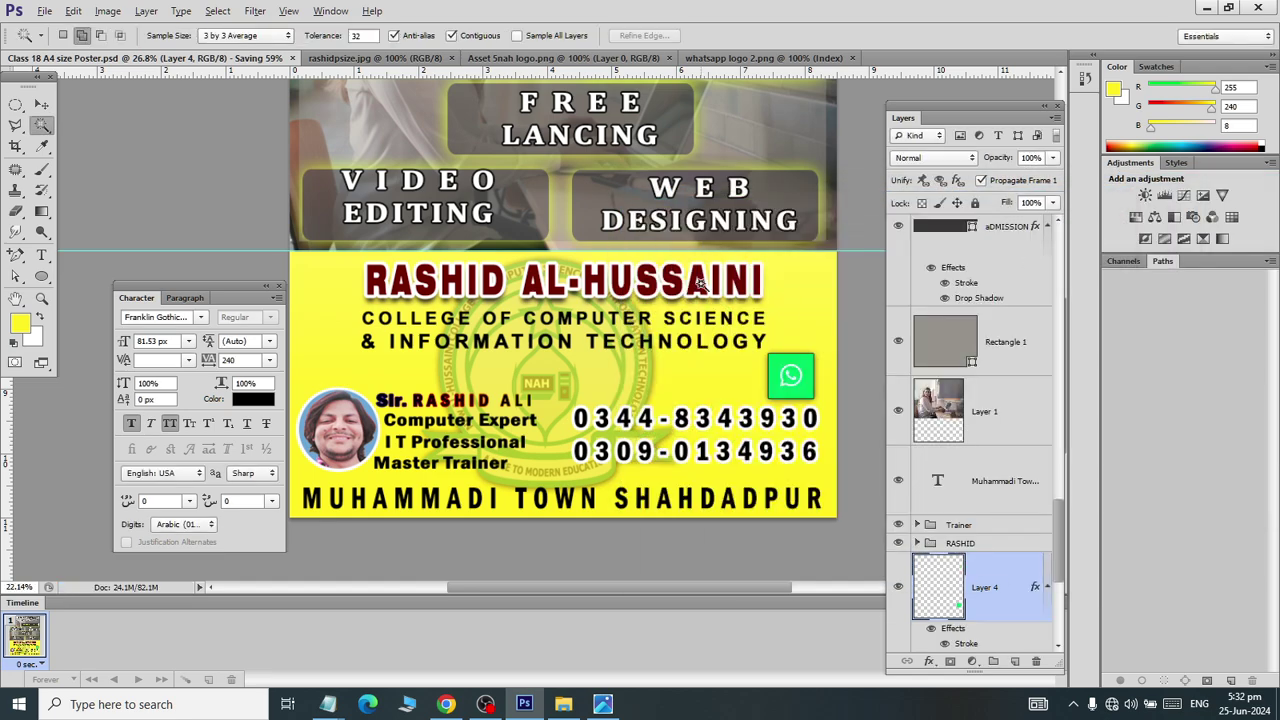
scroll(700, 285, down, 1)
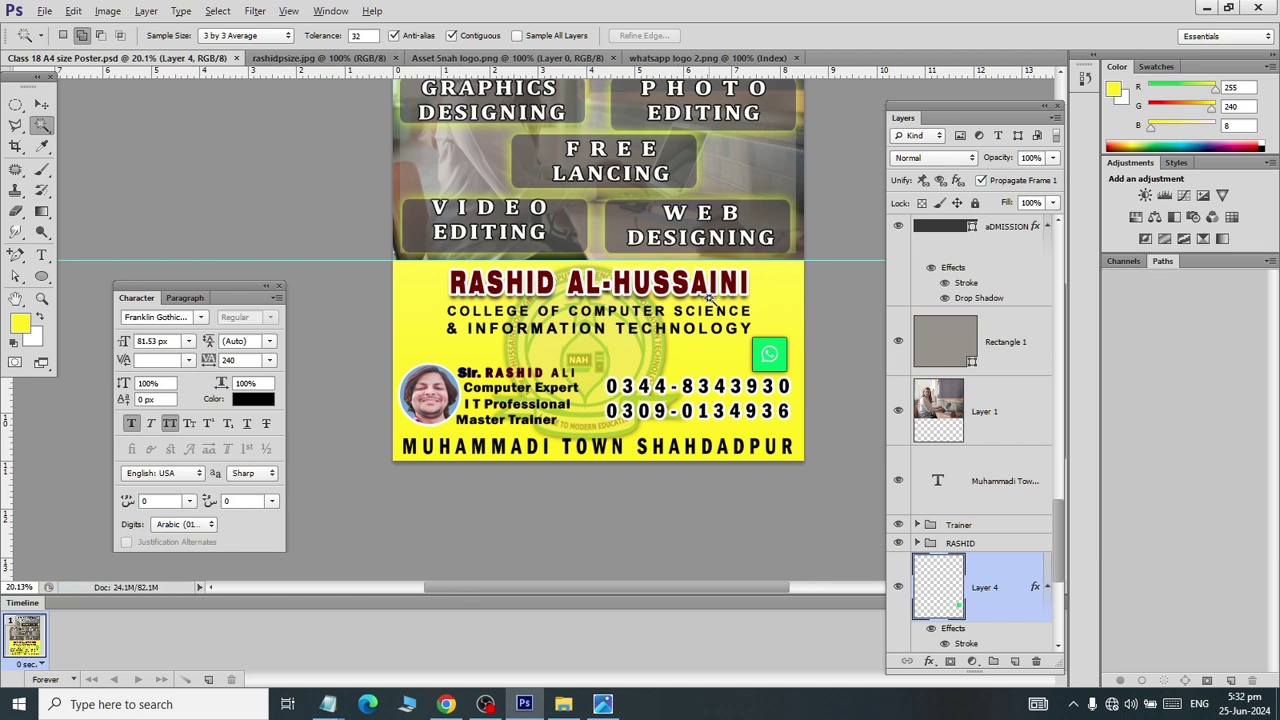
scroll(647, 394, up, 1)
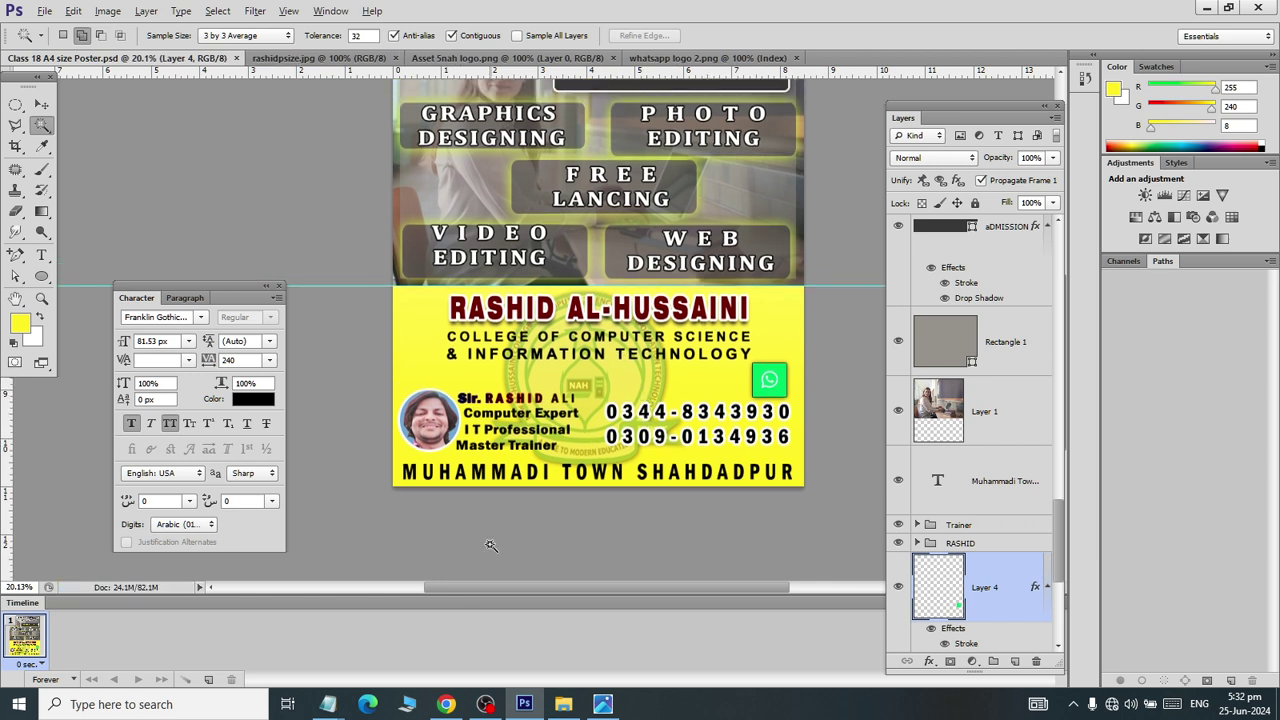
scroll(1034, 587, down, 3)
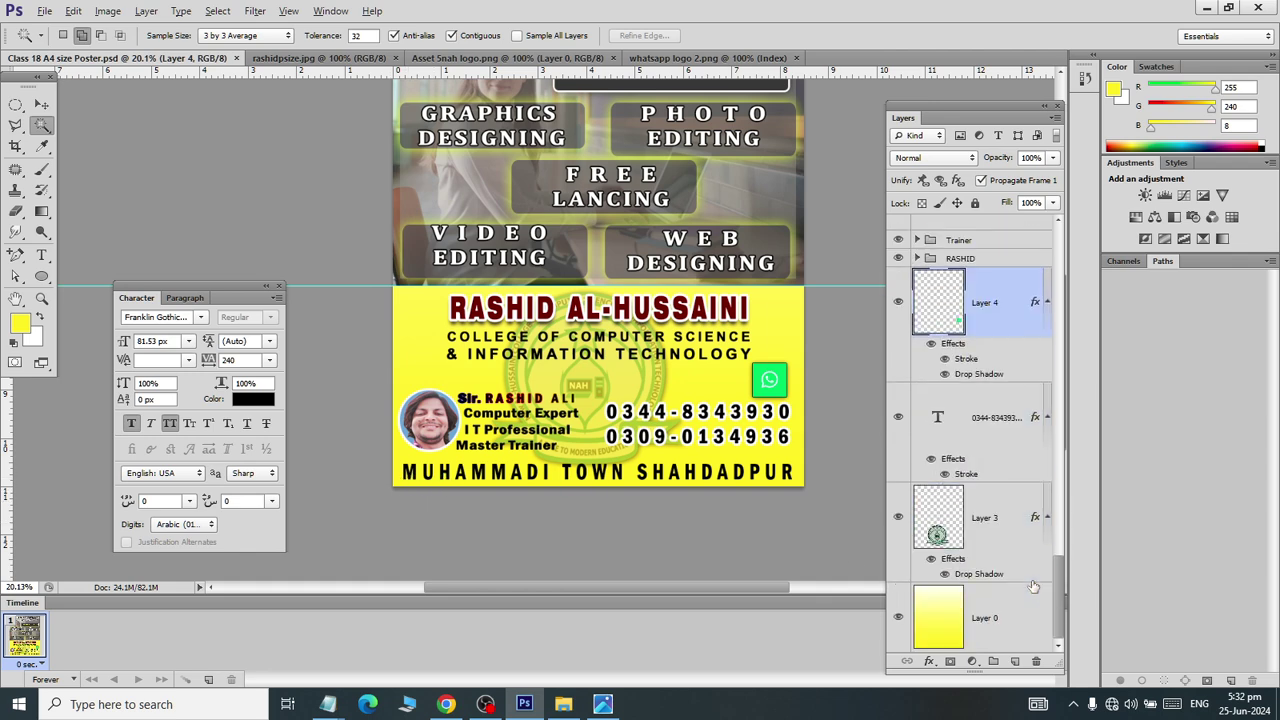